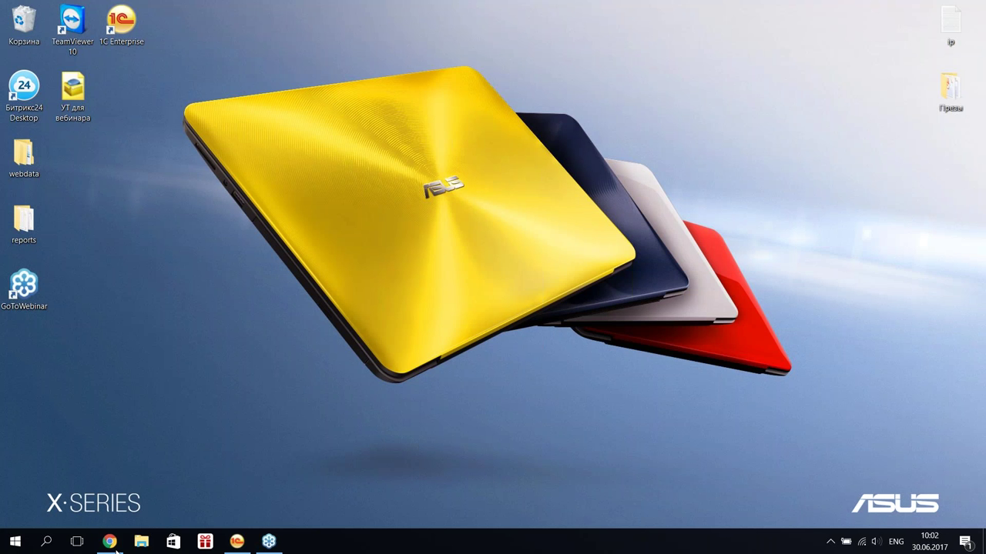
- Bring Chrome to the front on a New Tab page and start typing the address '1c'
left_click(115, 546)
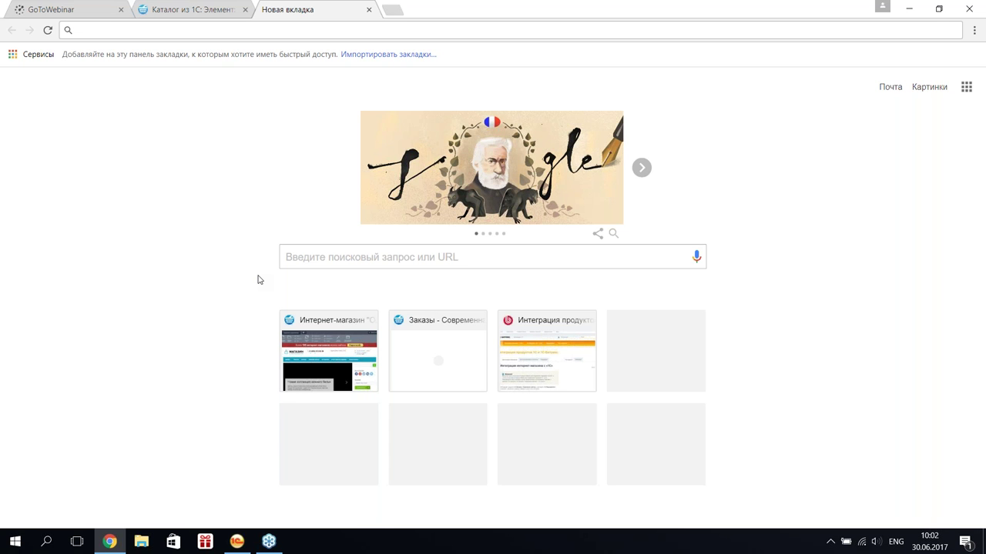
type("1c.")
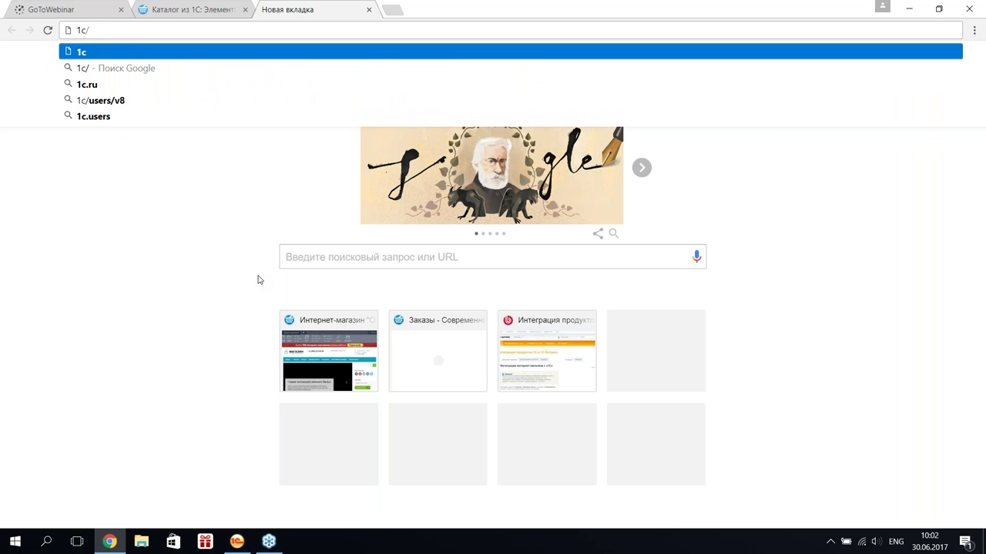
type("1")
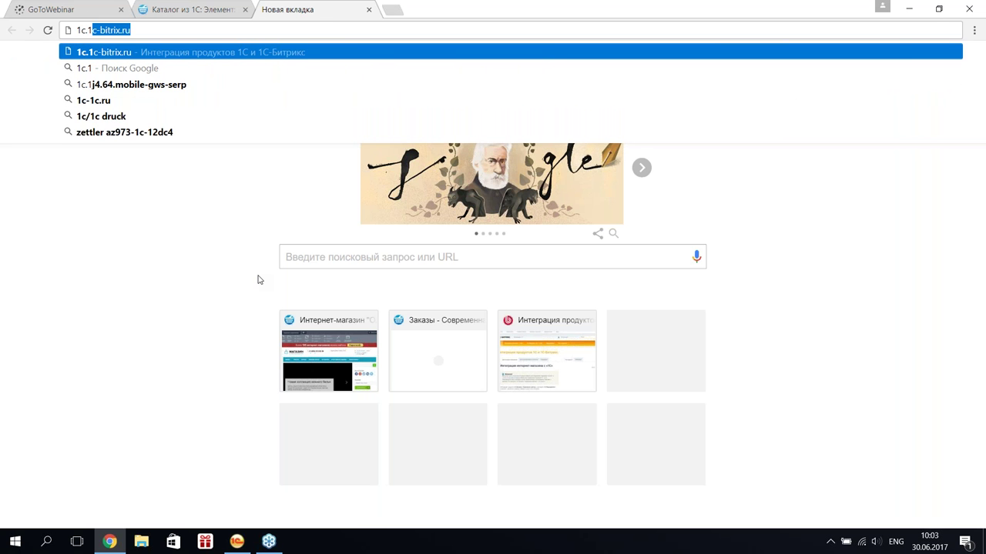
- Load 1c.1c-bitrix.ru, go to the downloads page, and open the Управление торговлей ред. 11.3 modules
key("Return")
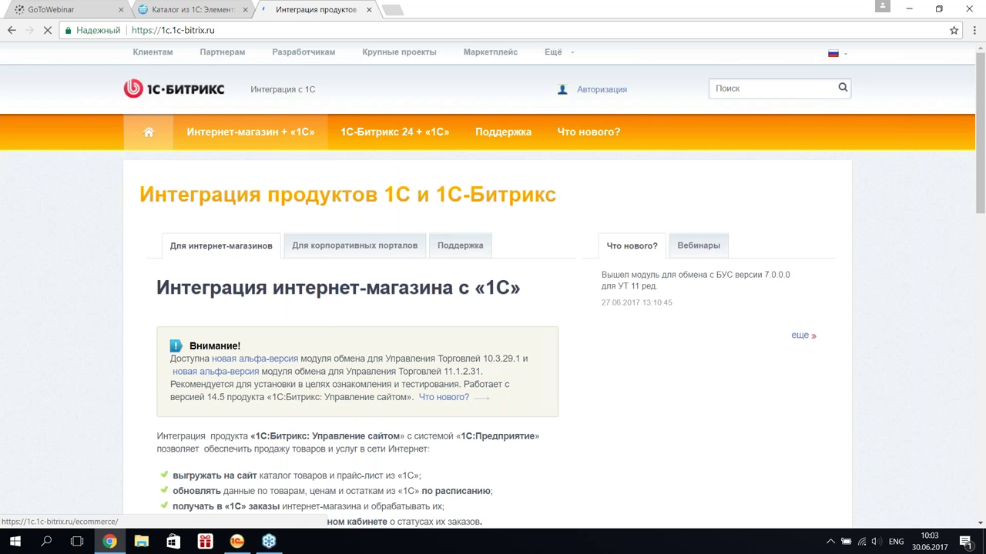
mouse_move(308, 135)
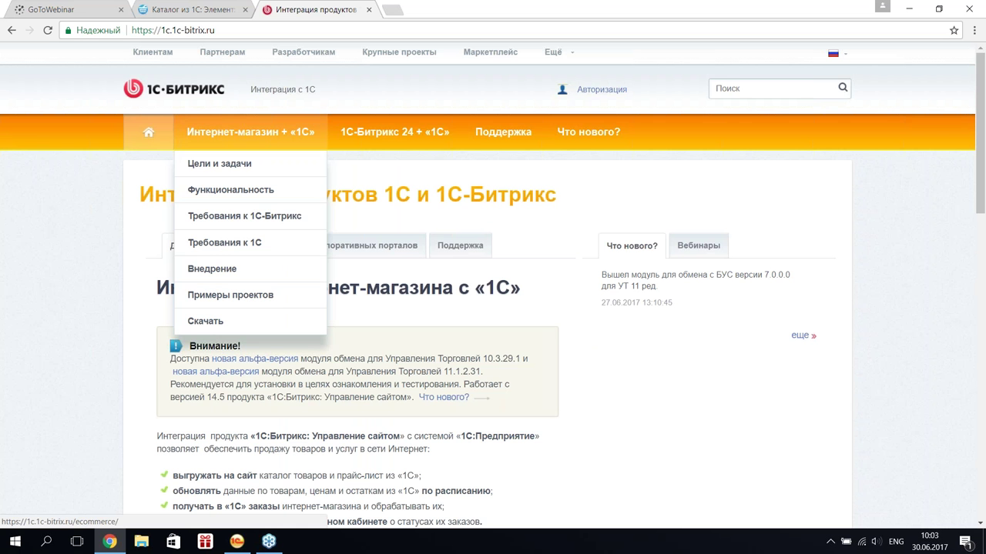
left_click(214, 322)
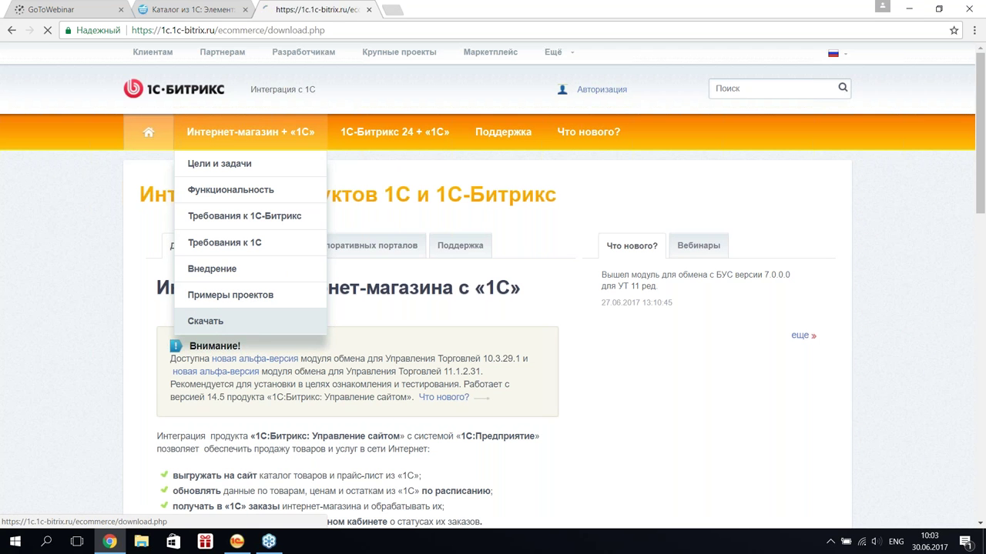
scroll(417, 237, "down", 3)
scroll(417, 238, "down", 3)
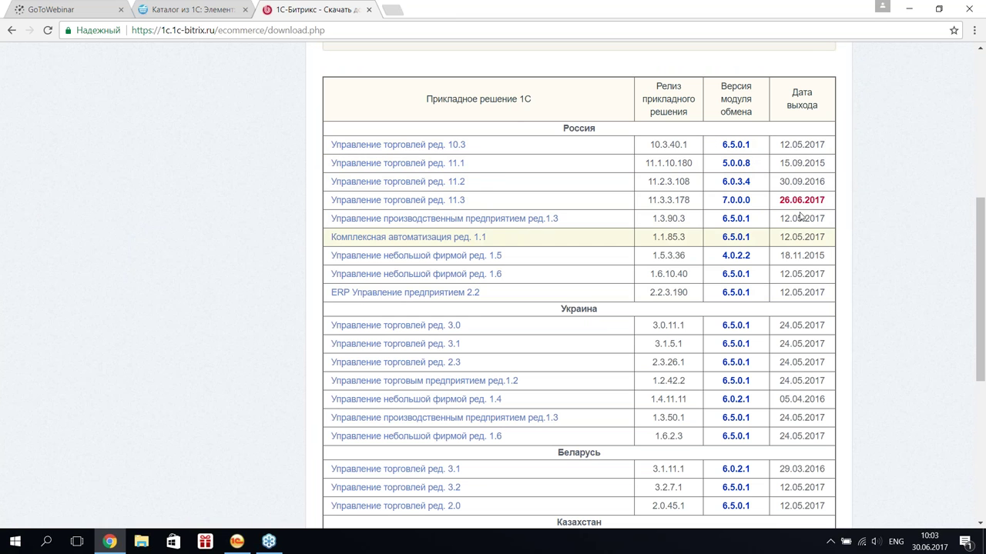
left_click_drag(828, 202, 787, 201)
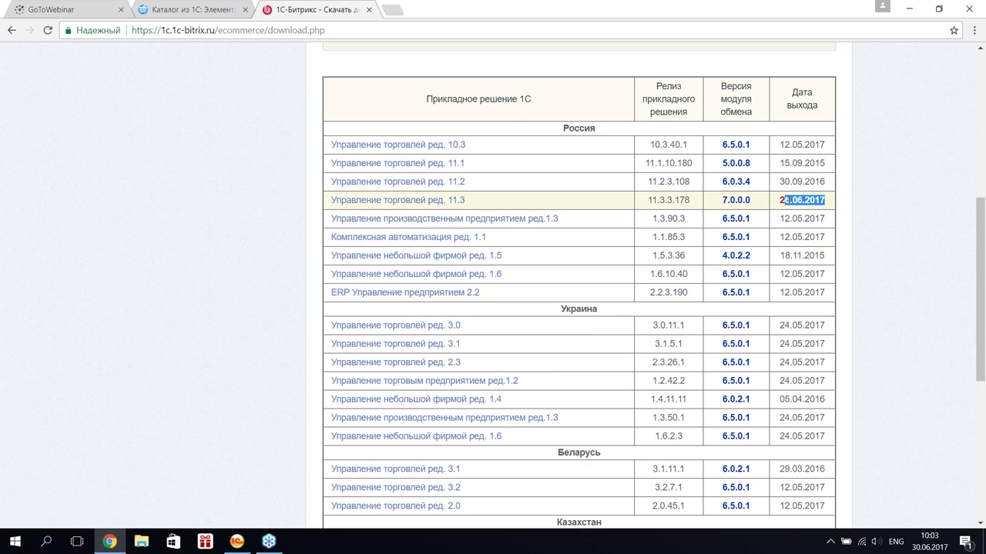
left_click(803, 202)
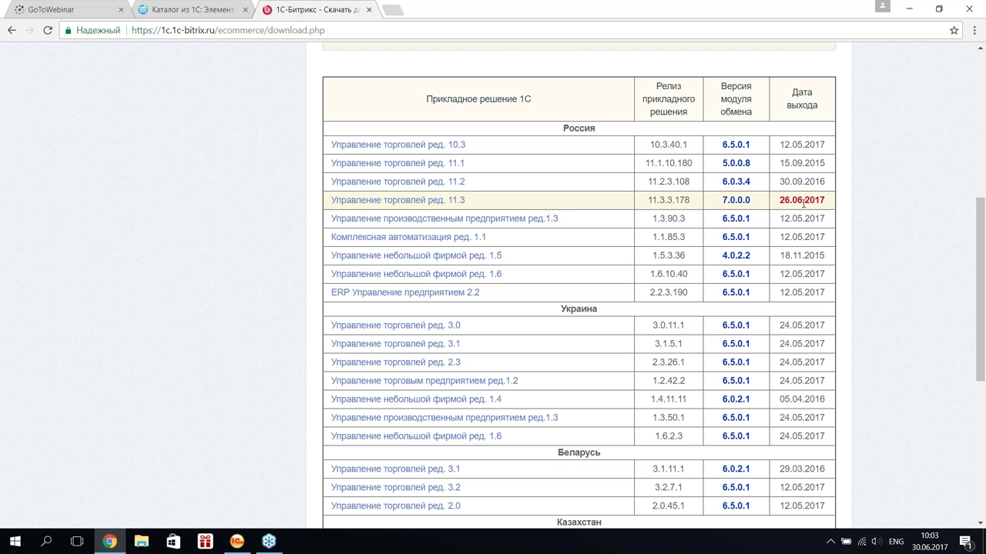
left_click(412, 206)
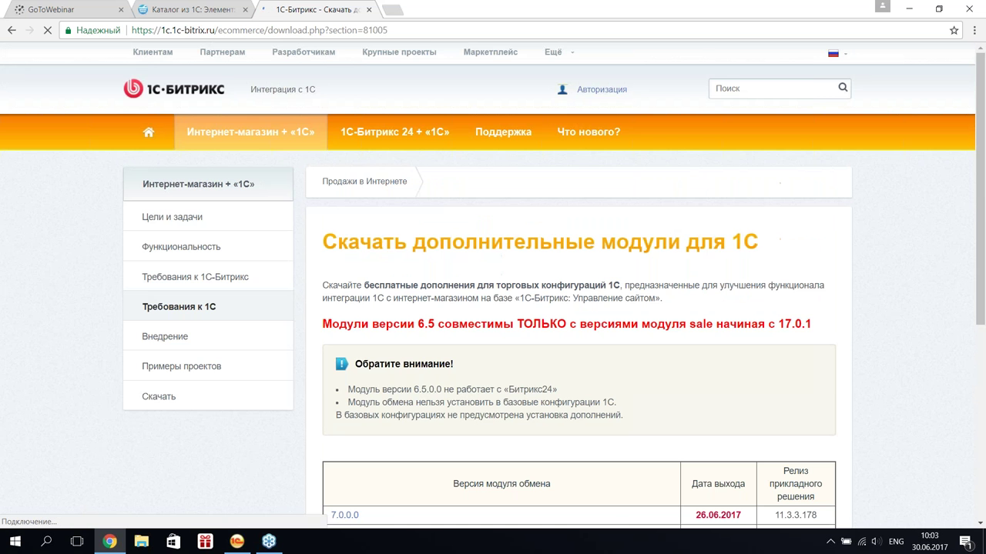
- Open the exchange module 7.0.0.0 details and read through its changelog
scroll(658, 204, "down", 3)
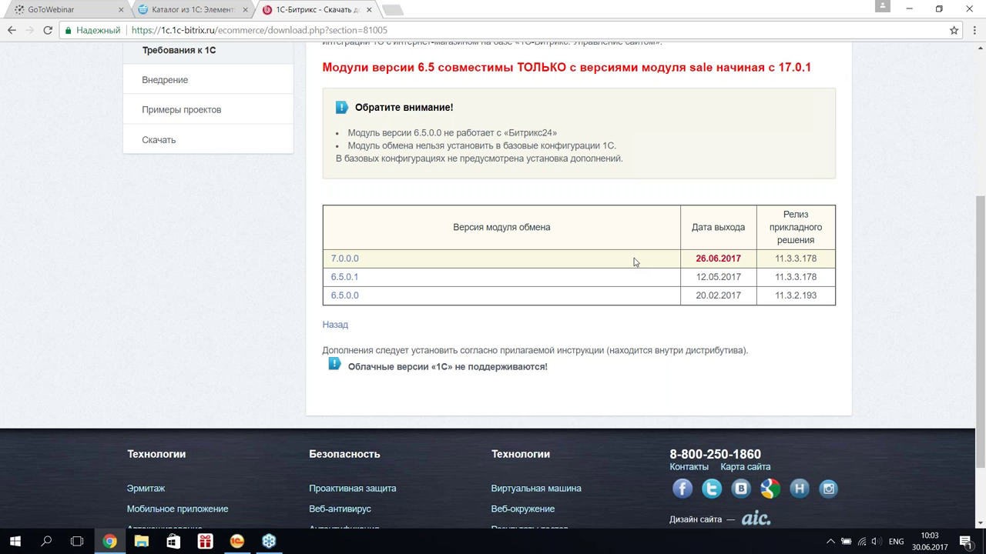
left_click(345, 259)
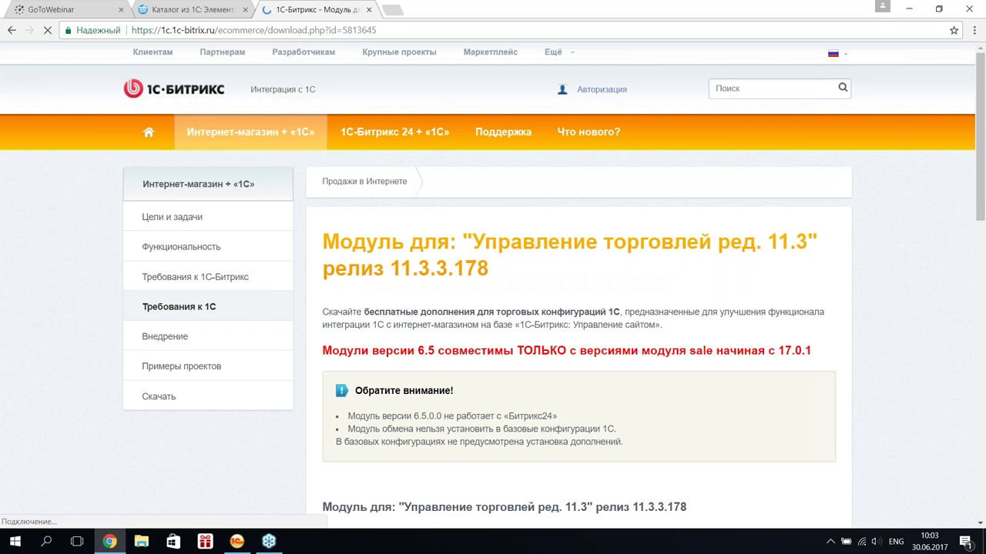
scroll(336, 231, "down", 6)
left_click_drag(337, 231, 527, 244)
scroll(460, 276, "down", 5)
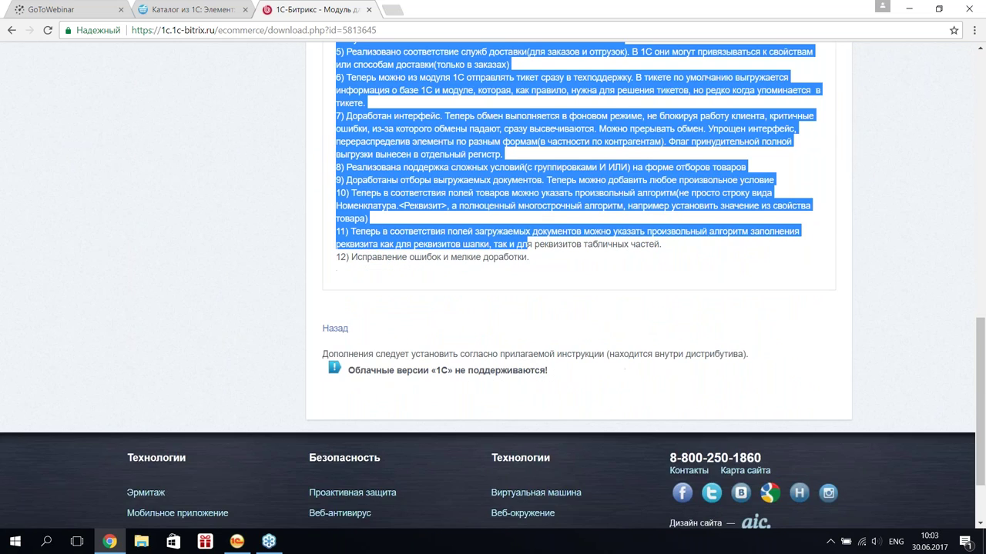
scroll(527, 245, "up", 5)
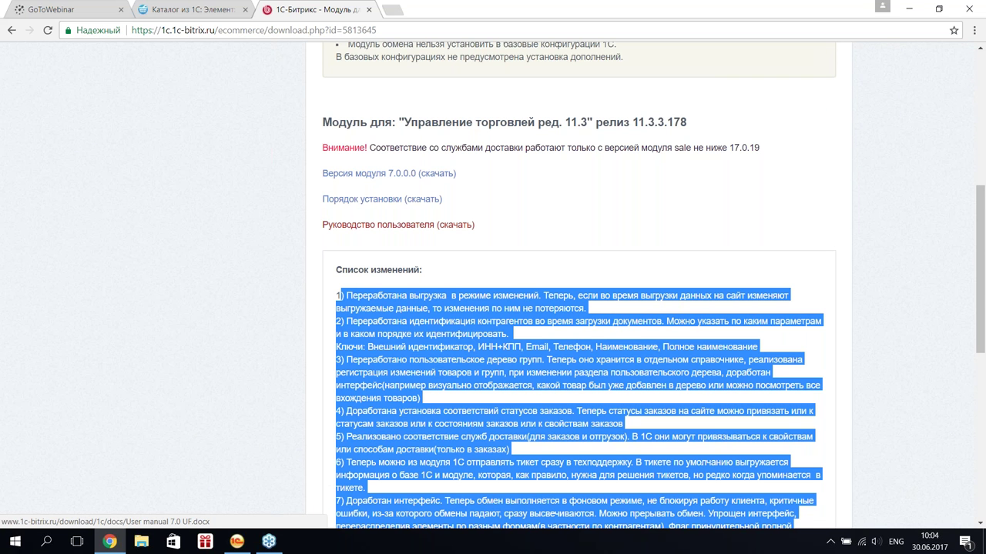
scroll(404, 231, "up", 5)
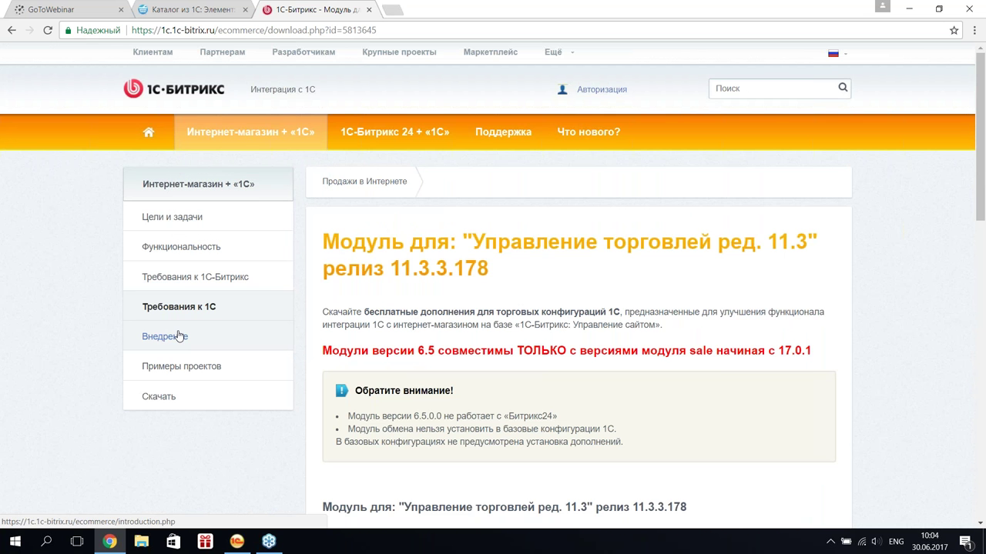
- Return to Интернет-магазин + «1С» > Скачать and scroll to the module version table
mouse_move(270, 124)
left_click(240, 326)
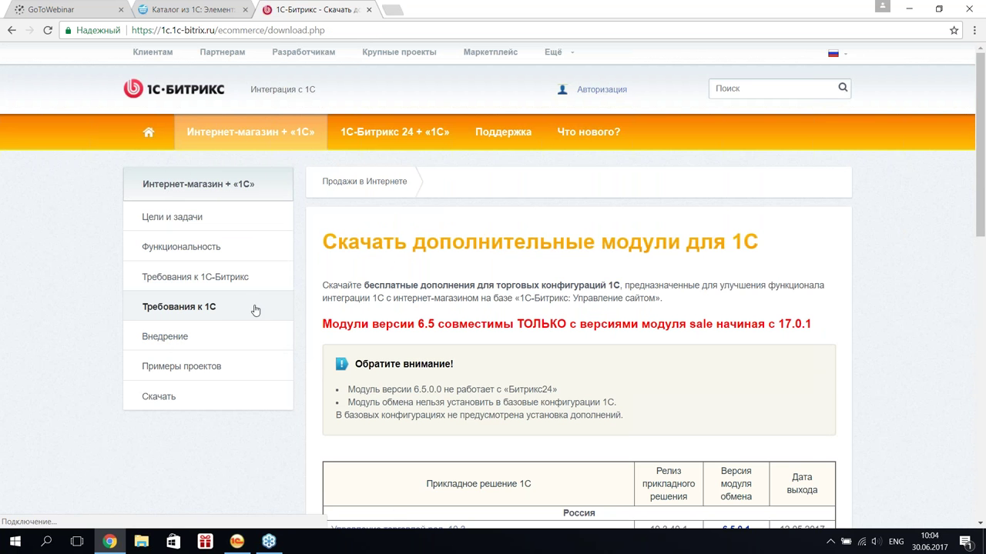
scroll(256, 310, "down", 4)
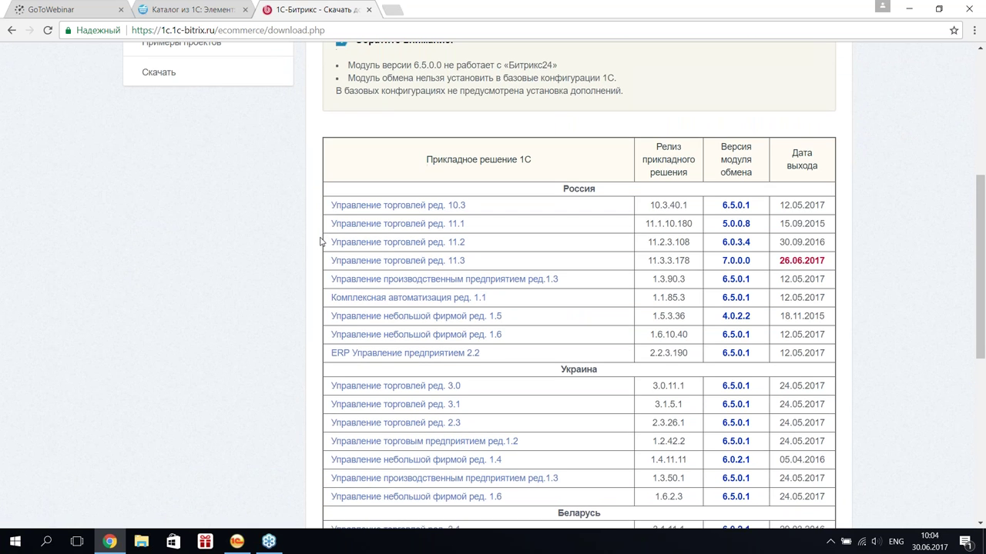
scroll(321, 241, "down", 1)
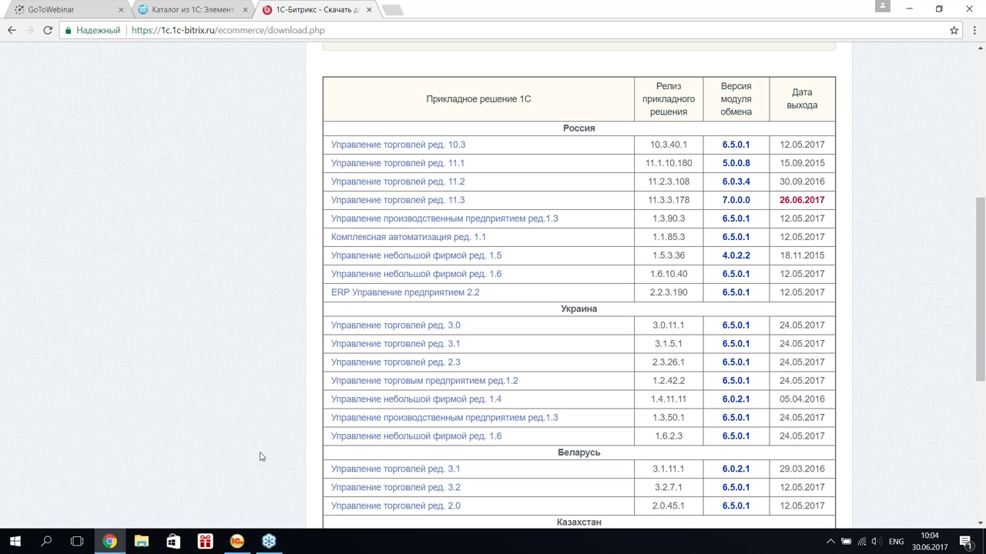
- In 1C, close the four open work pages and open the 1С-Битрикс section
left_click(234, 542)
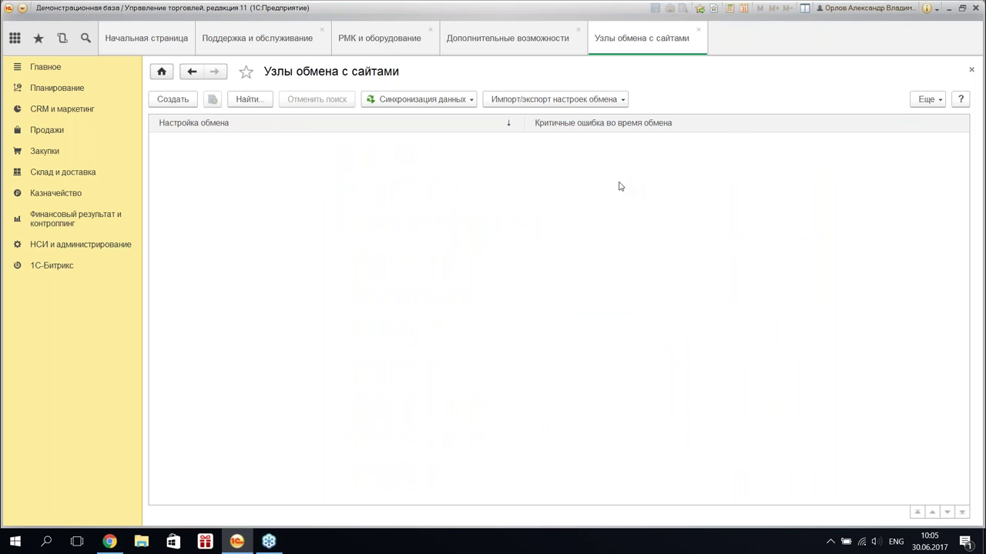
left_click(698, 29)
left_click(580, 31)
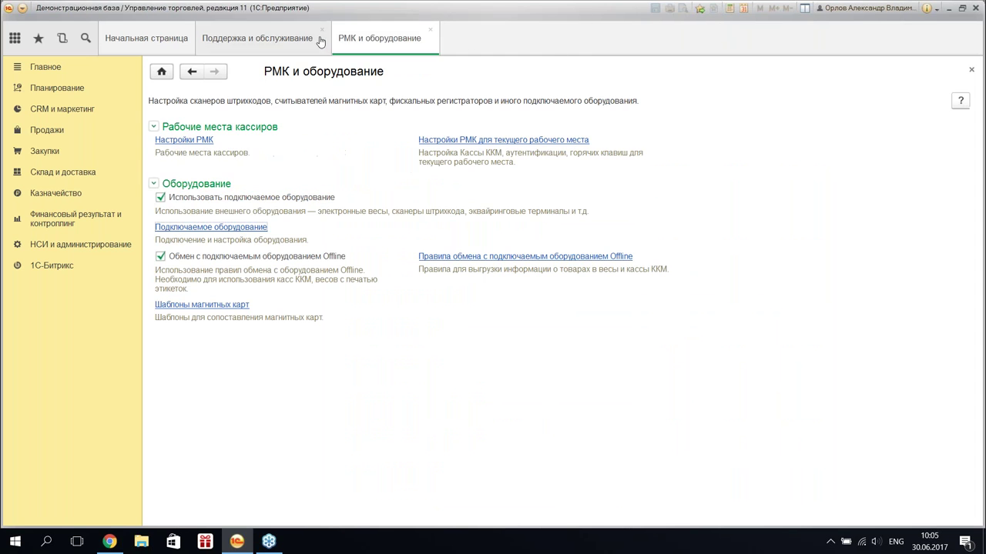
left_click(321, 30)
left_click(306, 30)
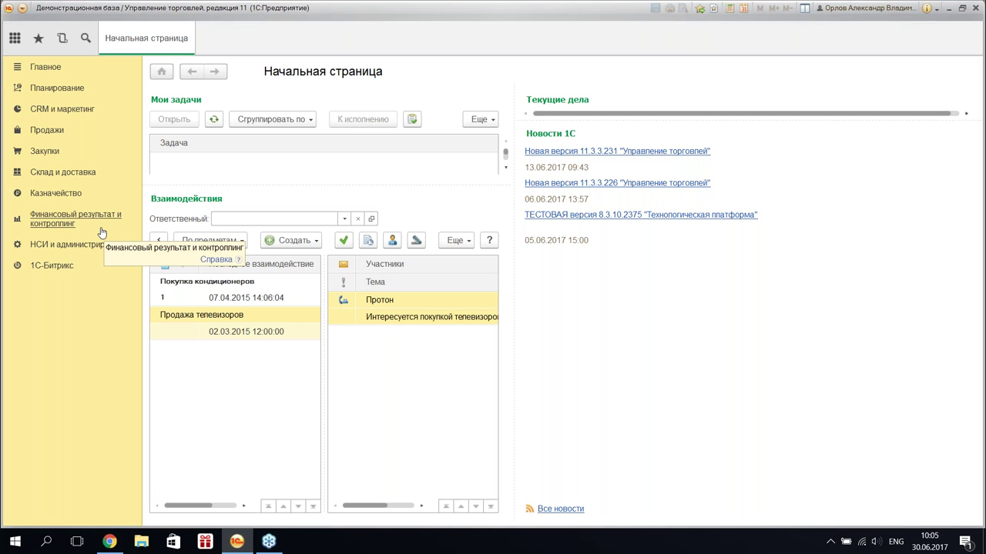
left_click(56, 272)
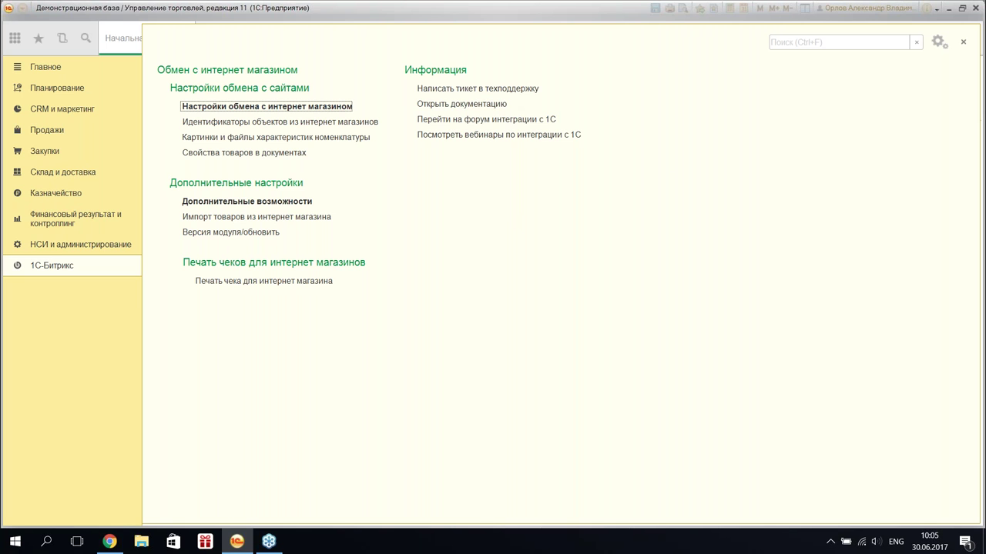
- Open the Интеграция с 1С documentation, scroll through its contents, then close it
left_click(471, 106)
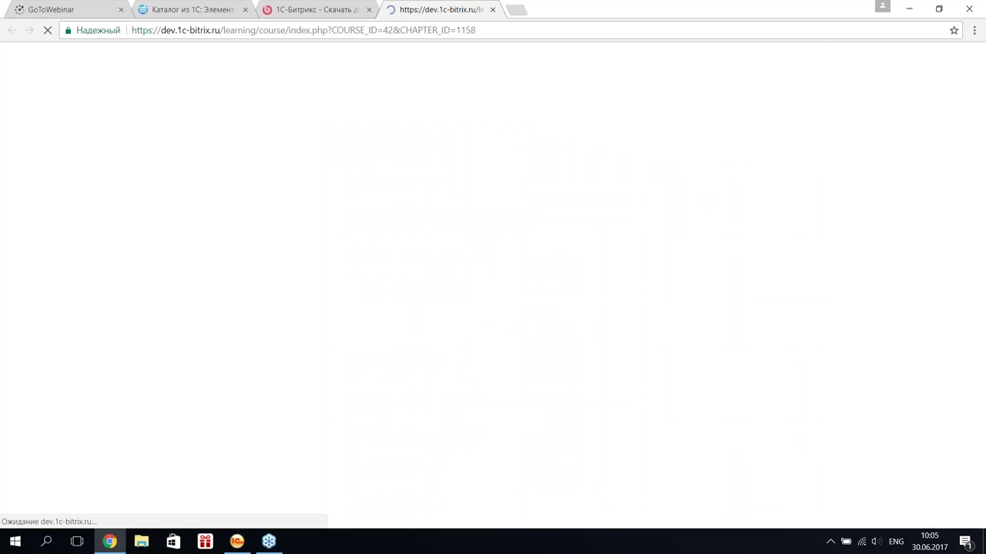
scroll(263, 184, "down", 3)
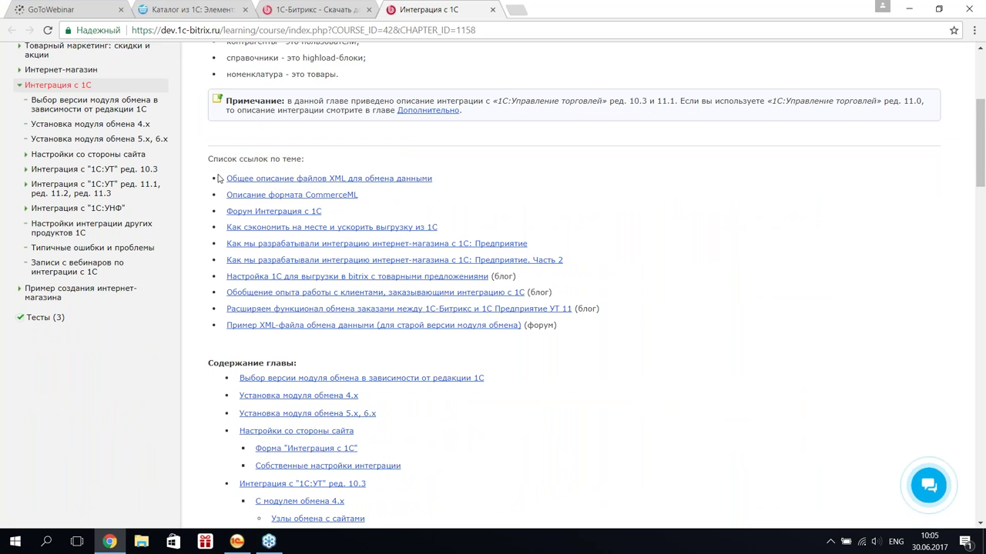
scroll(207, 174, "down", 2)
scroll(493, 308, "down", 1)
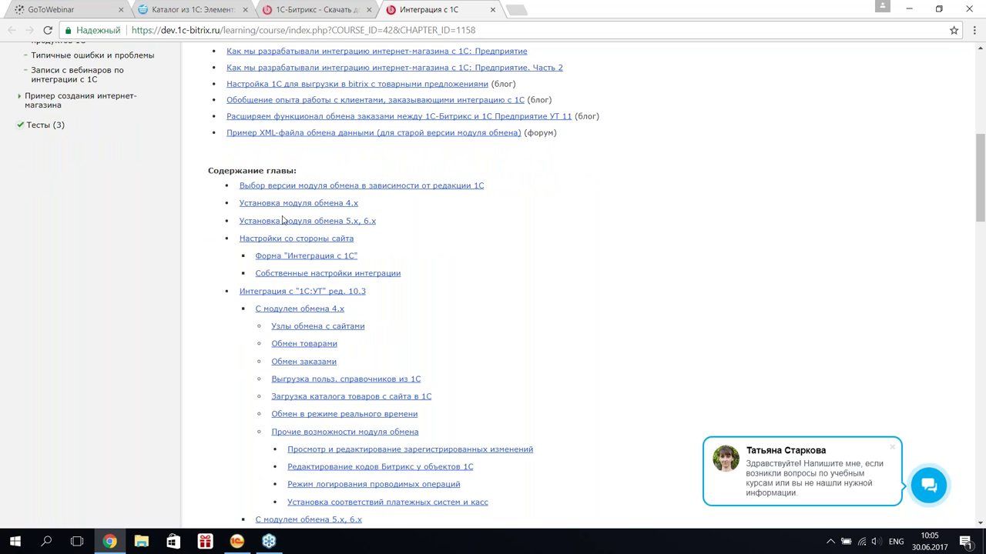
scroll(340, 254, "down", 3)
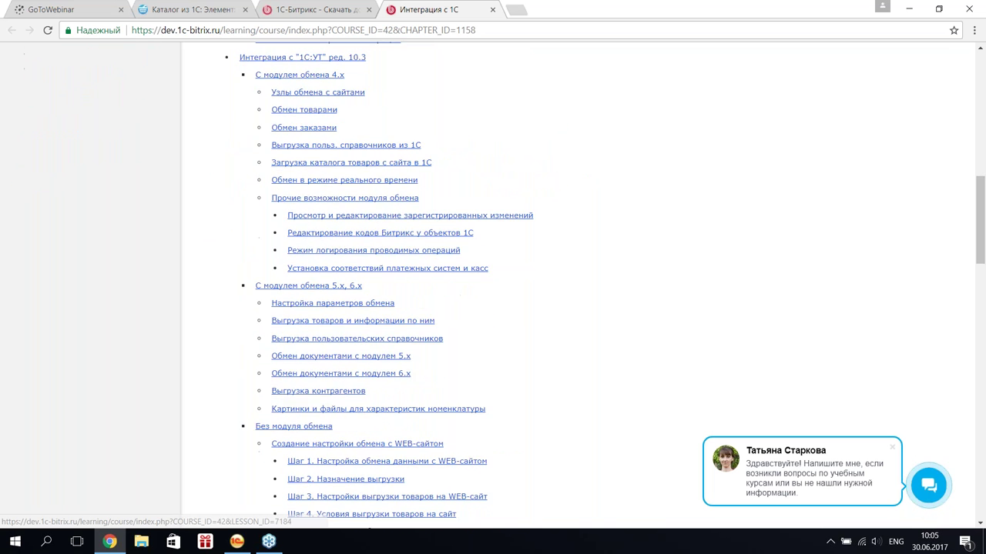
scroll(277, 221, "up", 5)
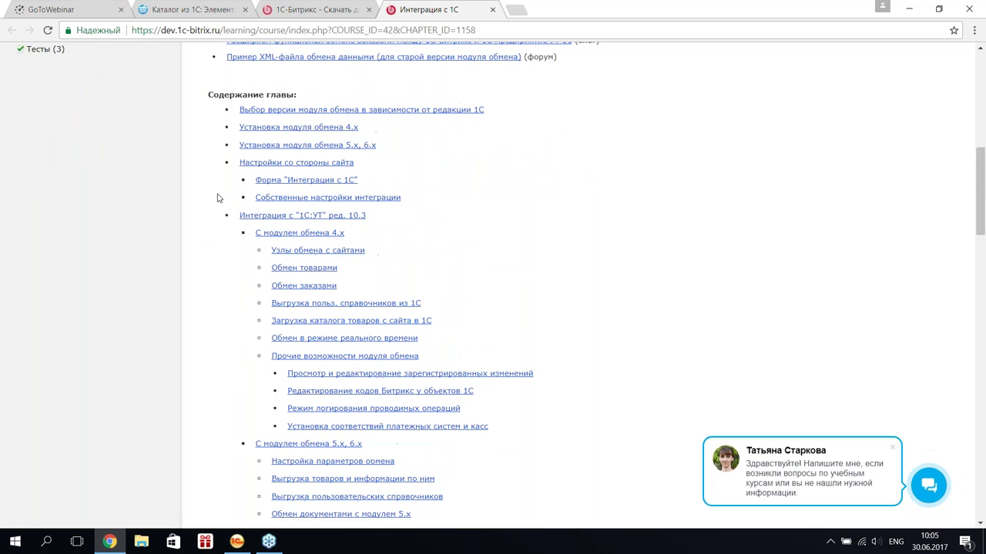
left_click(493, 10)
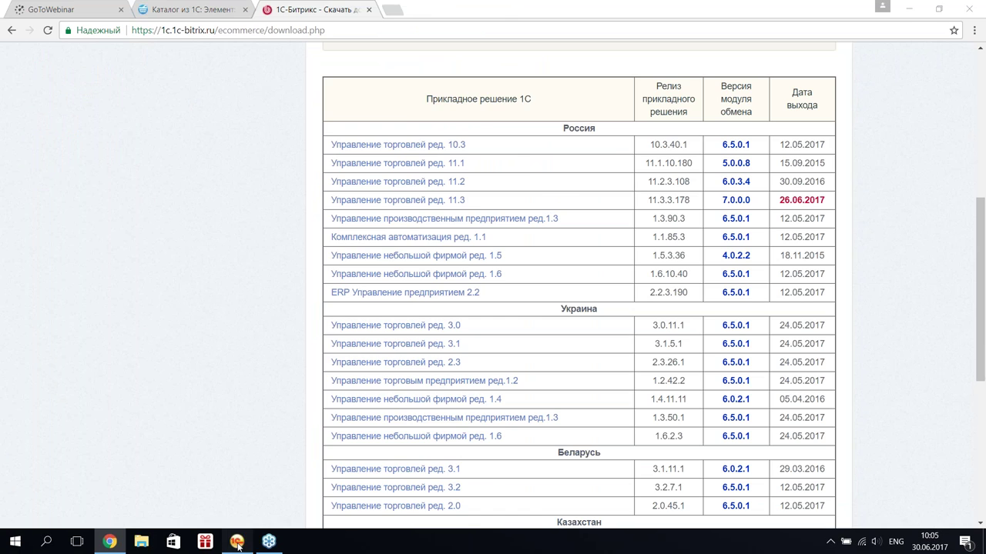
- Open the 1C integration forum from the 1С-Битрикс section, then return to that section
left_click(236, 541)
left_click(64, 266)
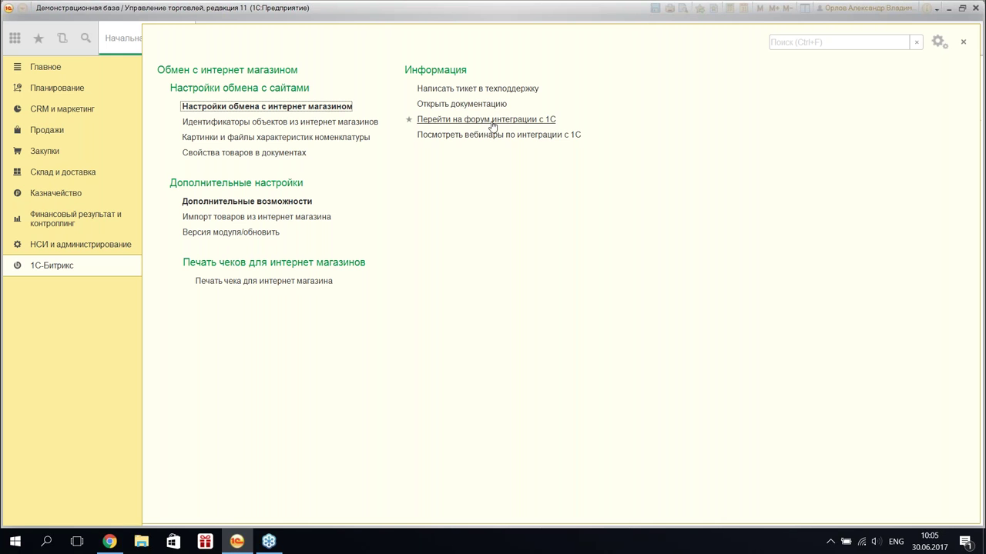
left_click(497, 125)
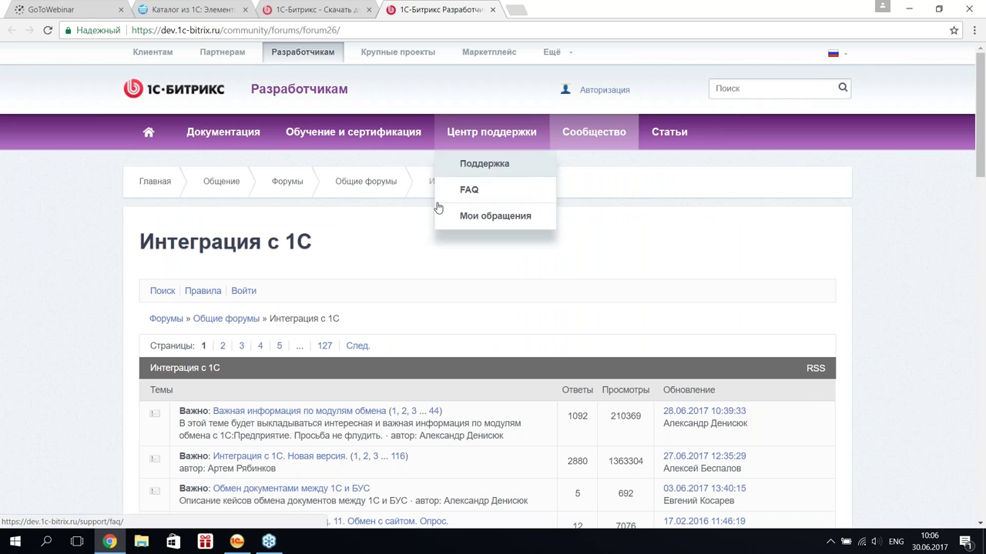
left_click(910, 8)
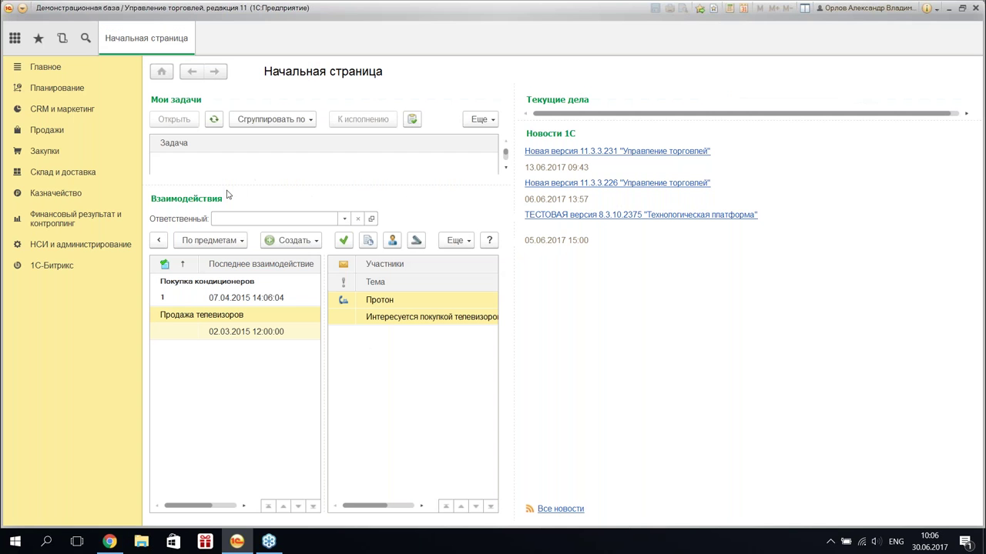
left_click(68, 265)
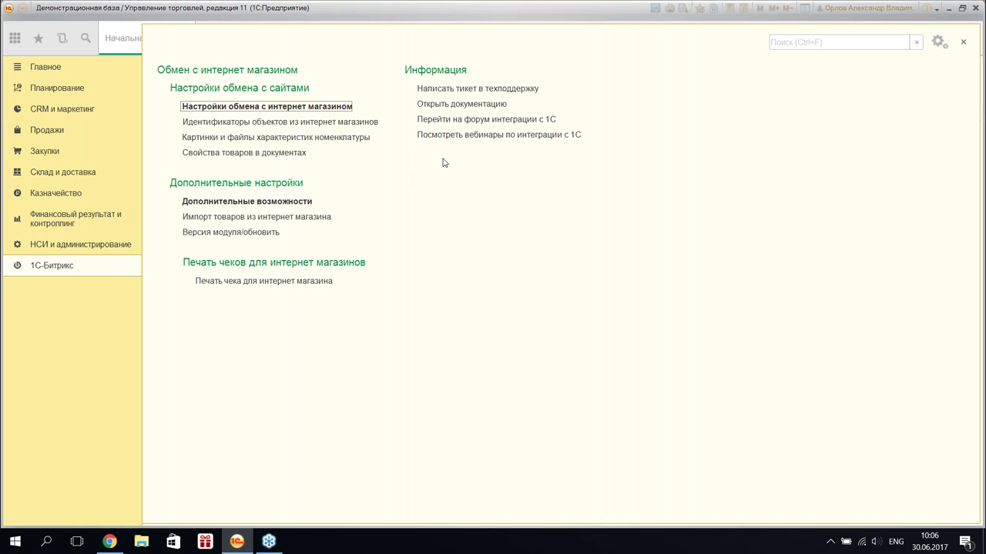
- Browse the 1C integration webinars list, then switch back to 1C:Enterprise
left_click(485, 137)
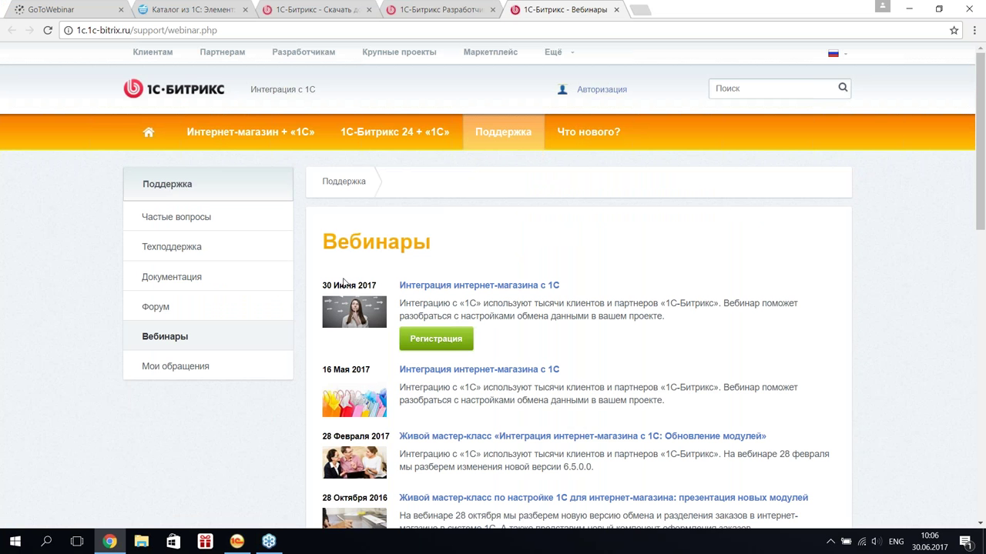
scroll(507, 196, "down", 1)
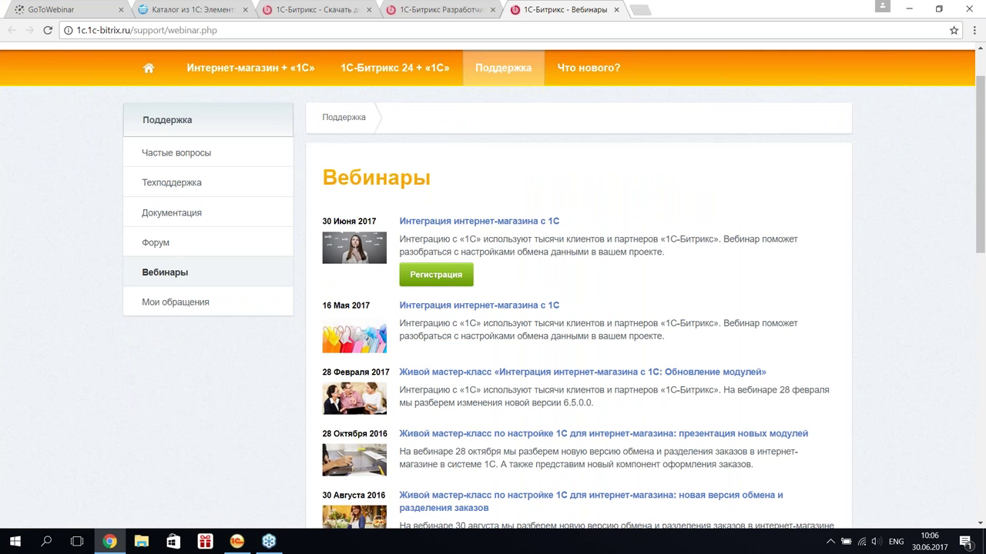
scroll(408, 289, "down", 2)
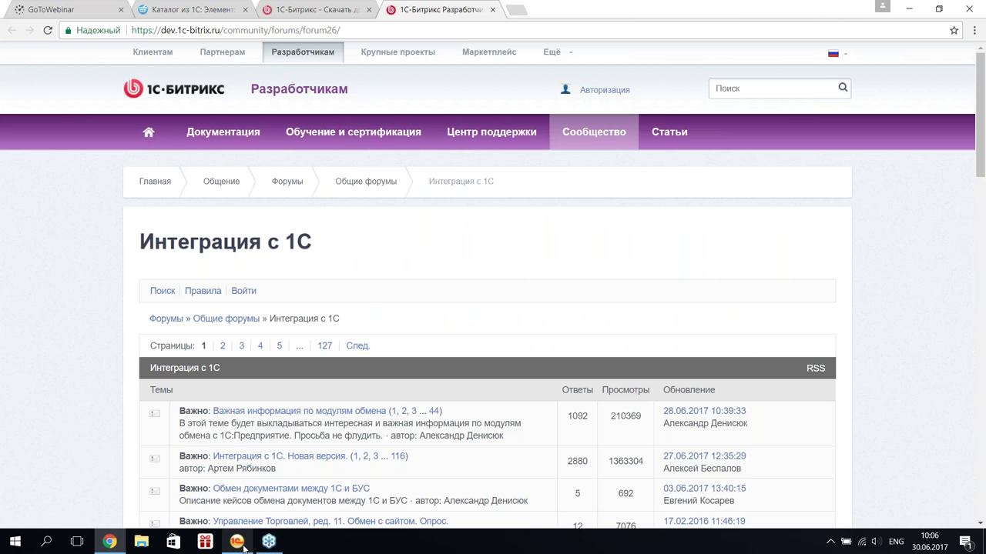
left_click(236, 541)
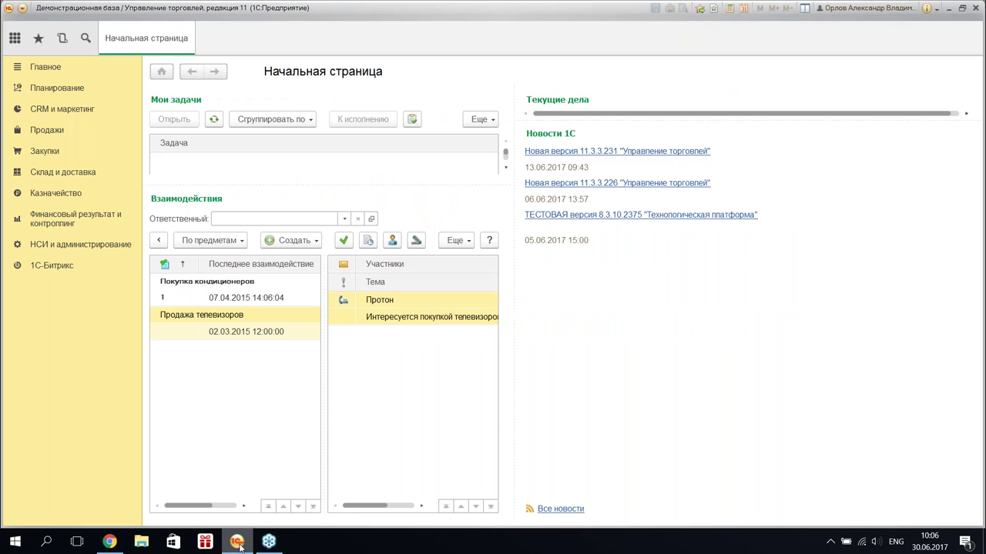
- Open and dismiss a support ticket form, then open the Настройки обмена с интернет магазином node list
left_click(54, 264)
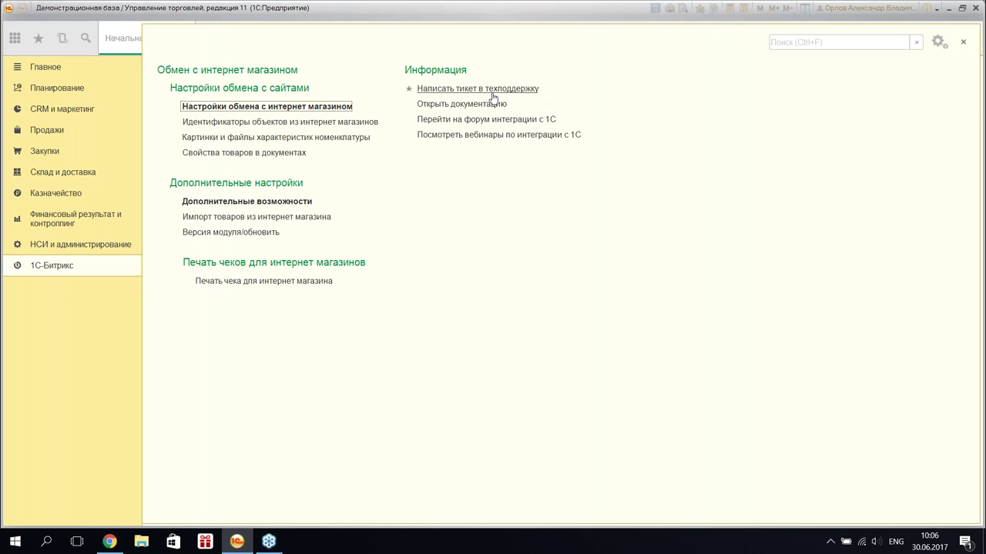
left_click(509, 91)
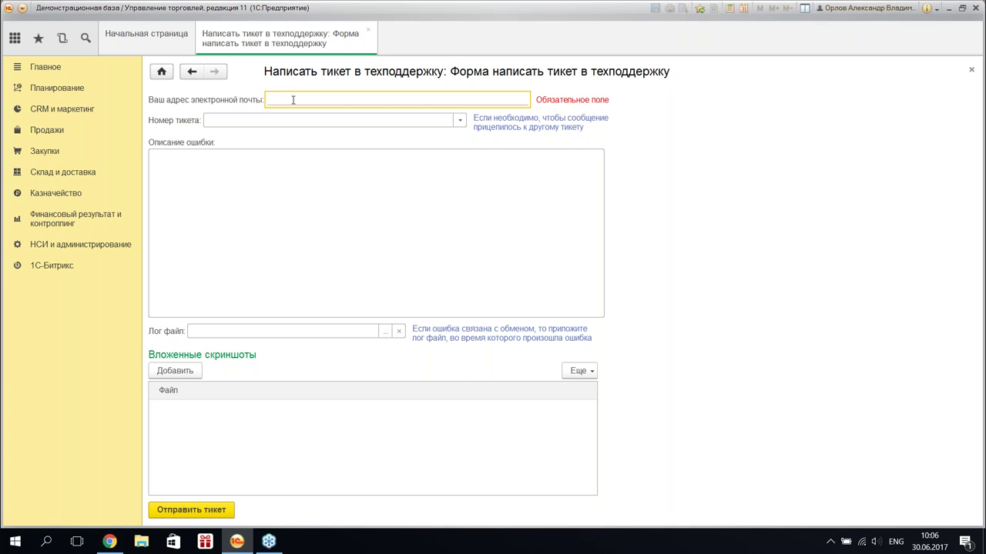
left_click(222, 174)
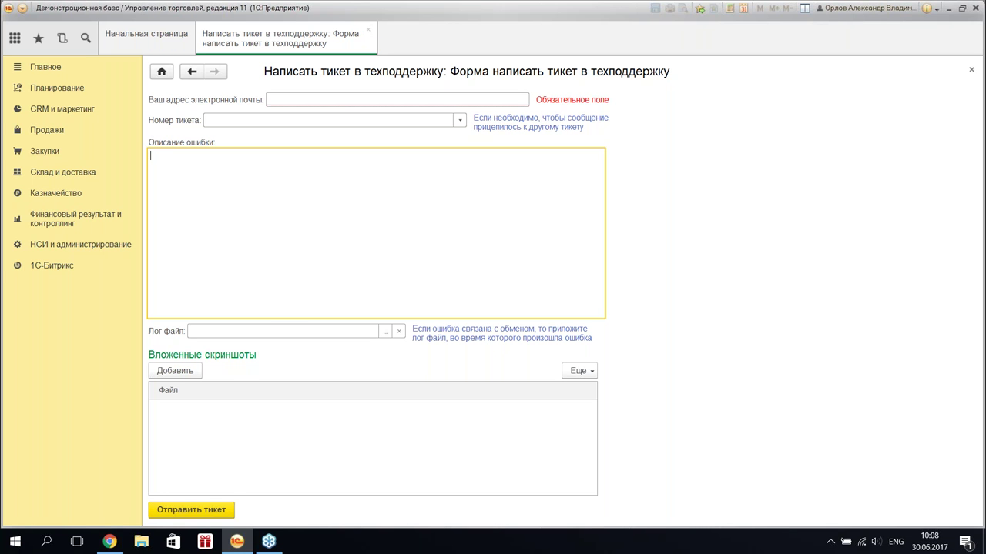
left_click(368, 31)
left_click(49, 266)
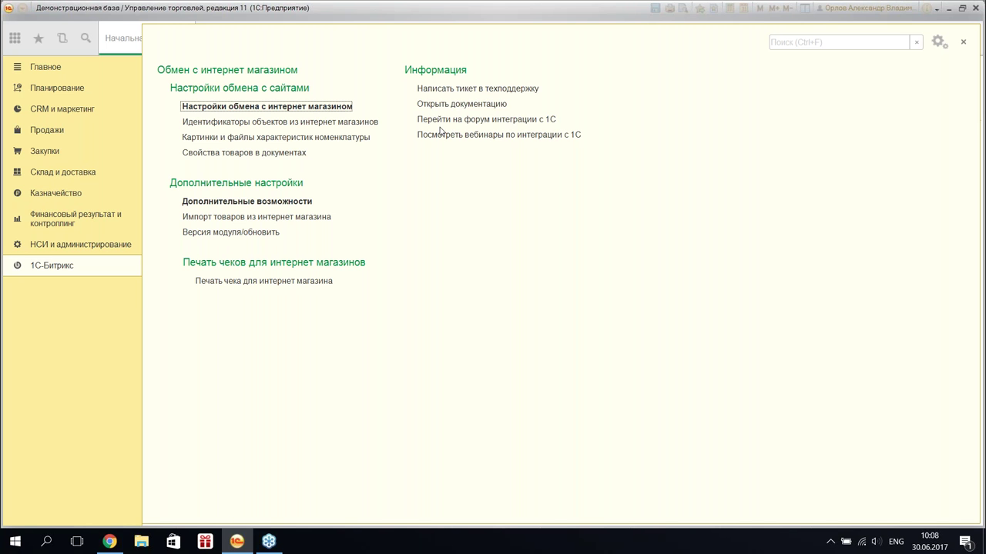
left_click(318, 108)
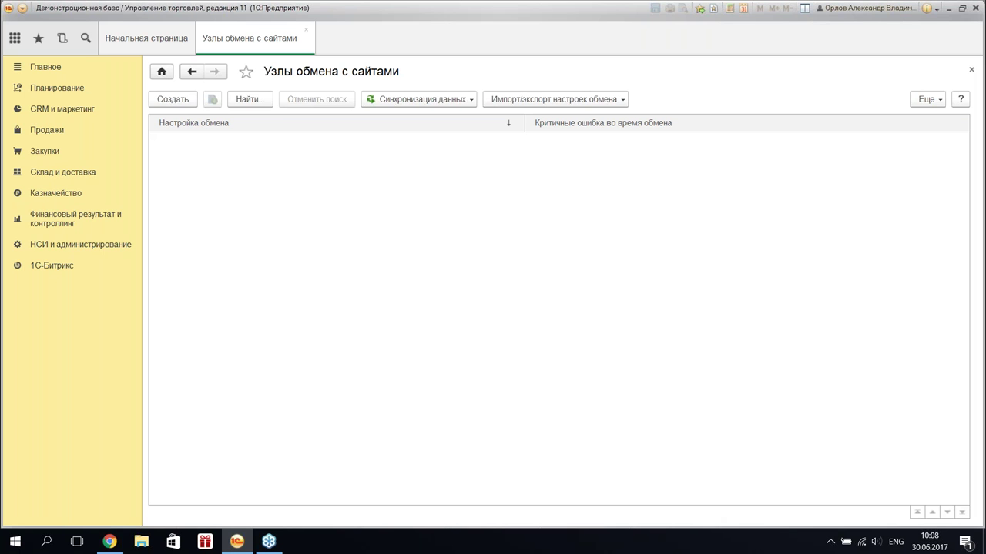
- Expand the Bitrix catalog's Группа folder, then start a new exchange node in 1C
left_click(110, 543)
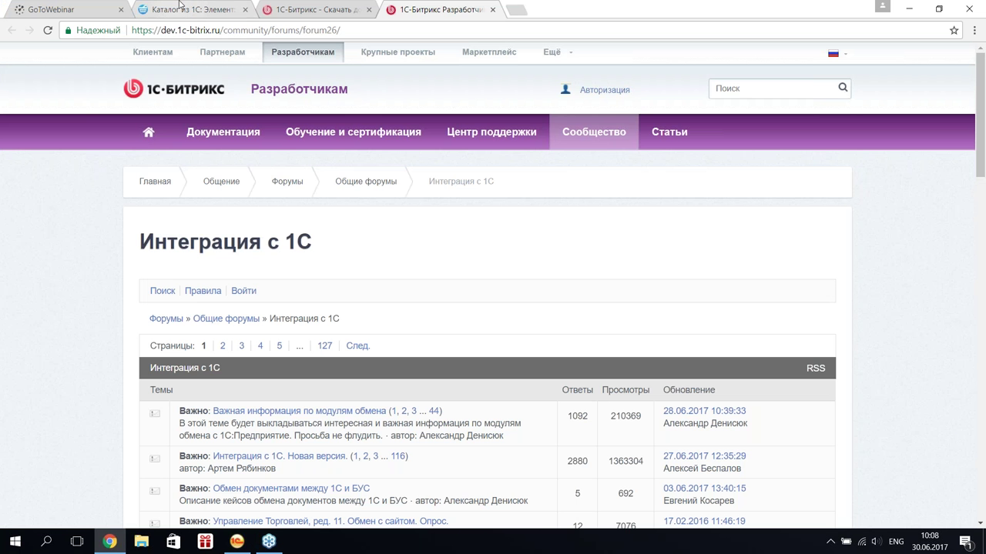
left_click(179, 6)
scroll(152, 176, "down", 2)
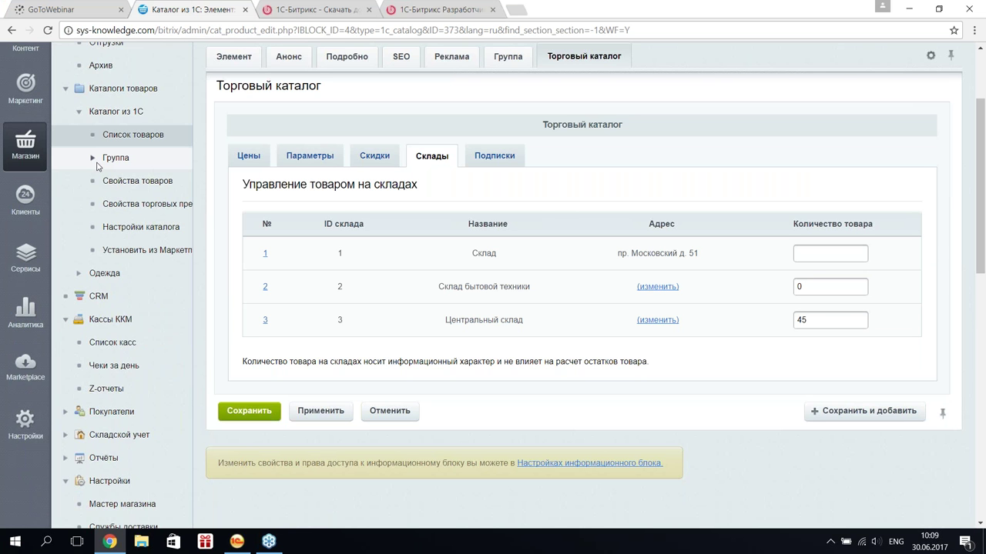
left_click(93, 158)
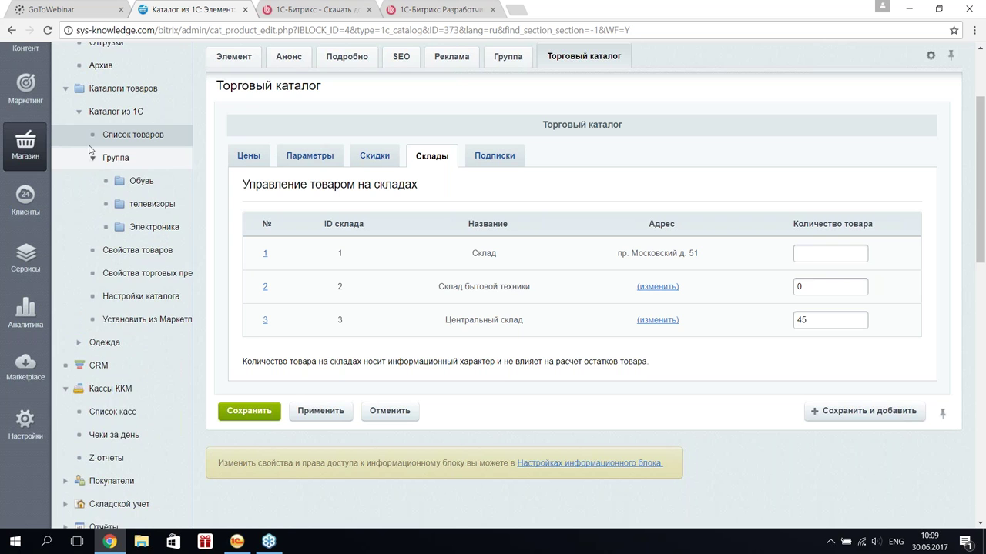
left_click(236, 542)
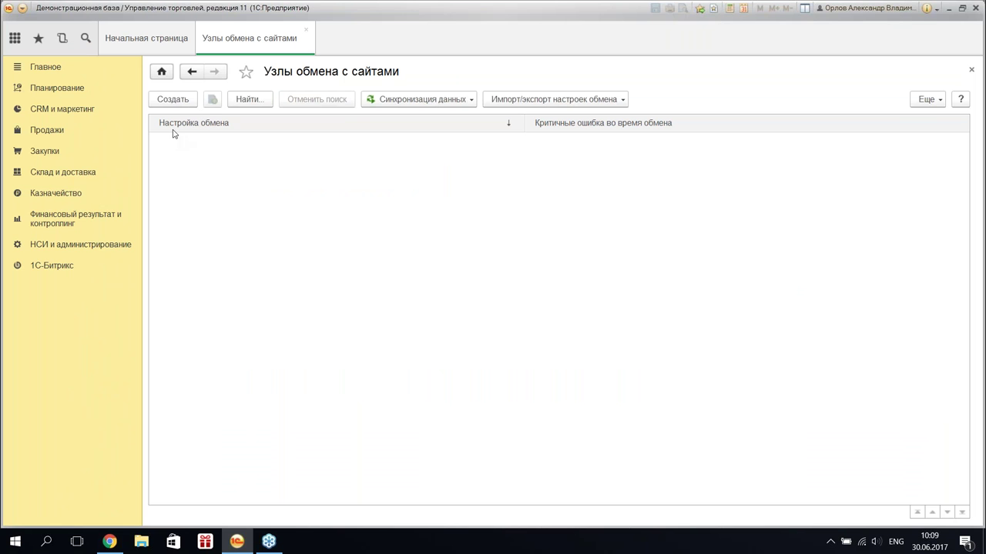
left_click(178, 102)
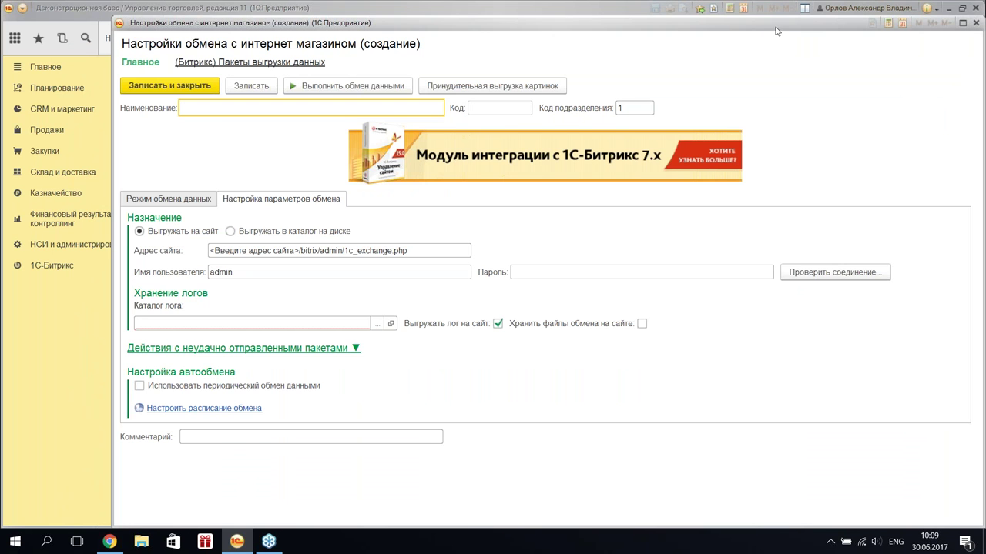
key("Escape")
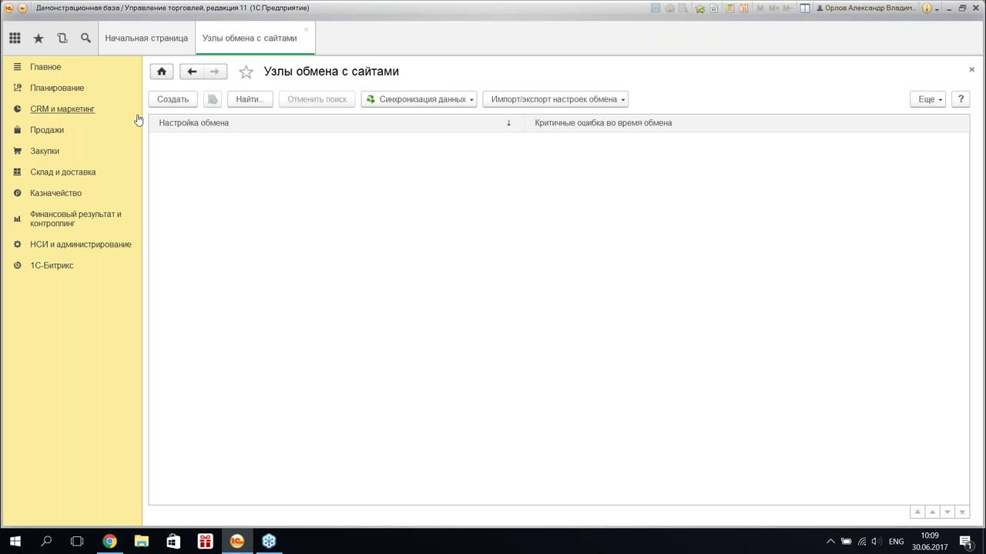
- Create a new exchange node named Документы
left_click(169, 103)
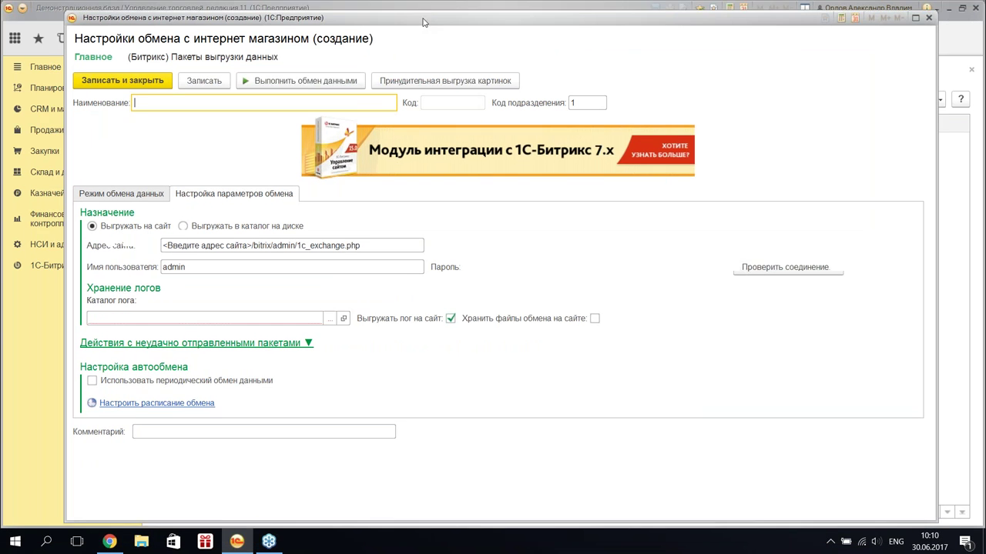
key("alt+shift")
type("Документы")
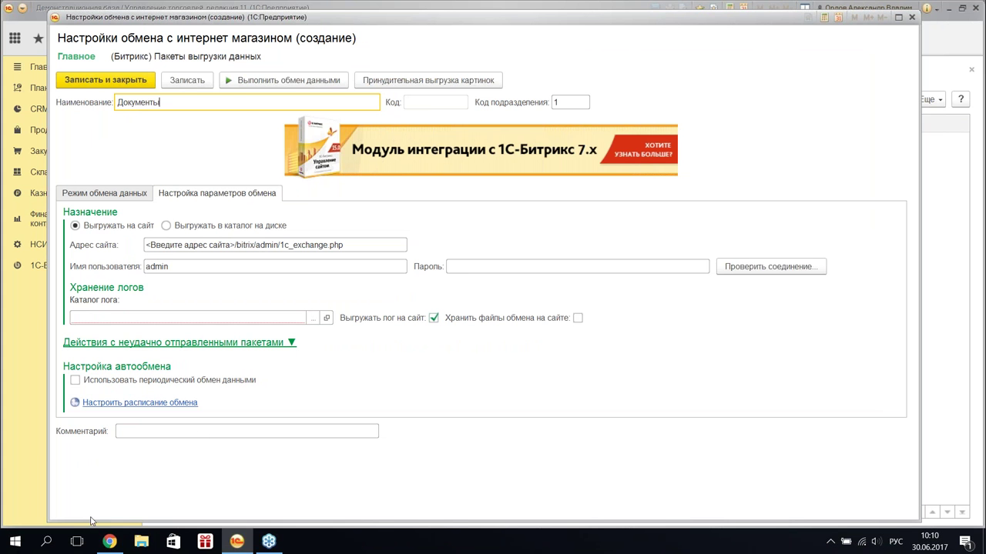
left_click(112, 542)
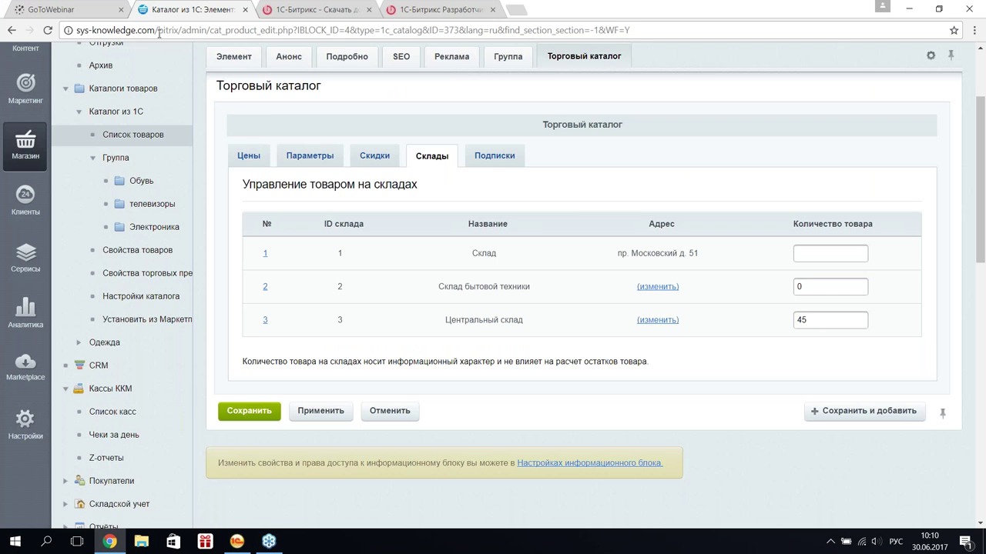
left_click_drag(154, 30, 76, 30)
key("ctrl+c")
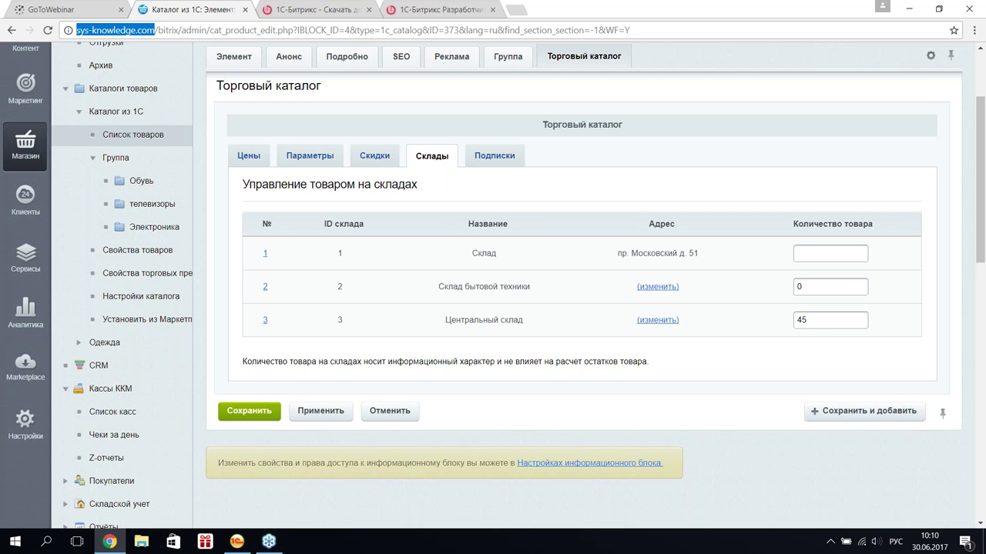
left_click(244, 543)
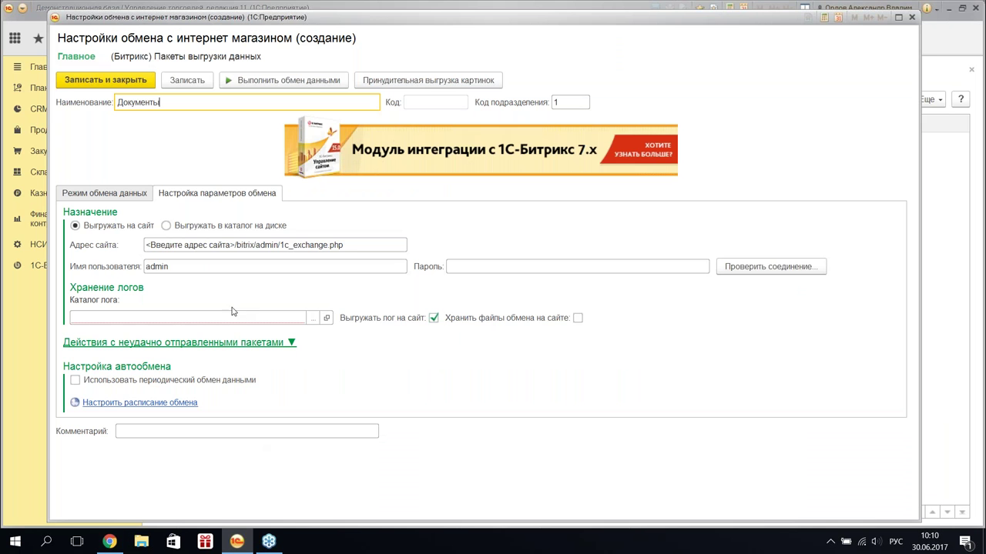
left_click(234, 244)
left_click_drag(234, 244, 99, 247)
key("ctrl+v")
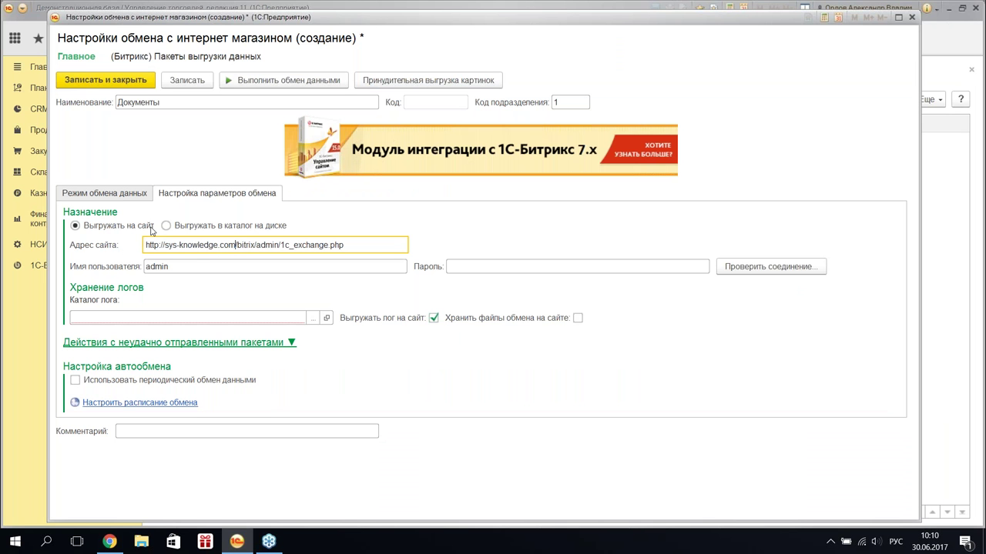
left_click(400, 249)
- Enter the site password and begin choosing the log folder
left_click(568, 267)
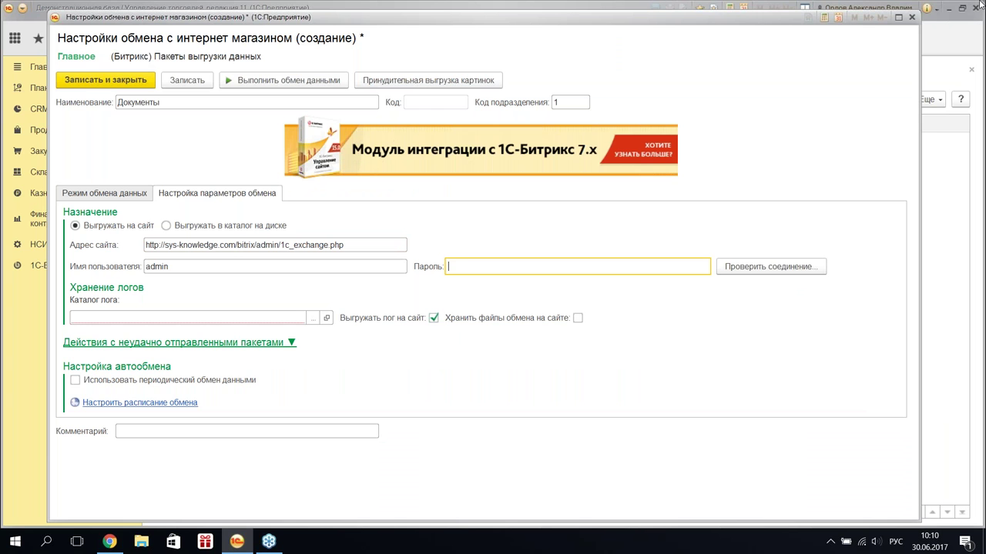
key("alt+shift")
type("**************")
left_click(312, 318)
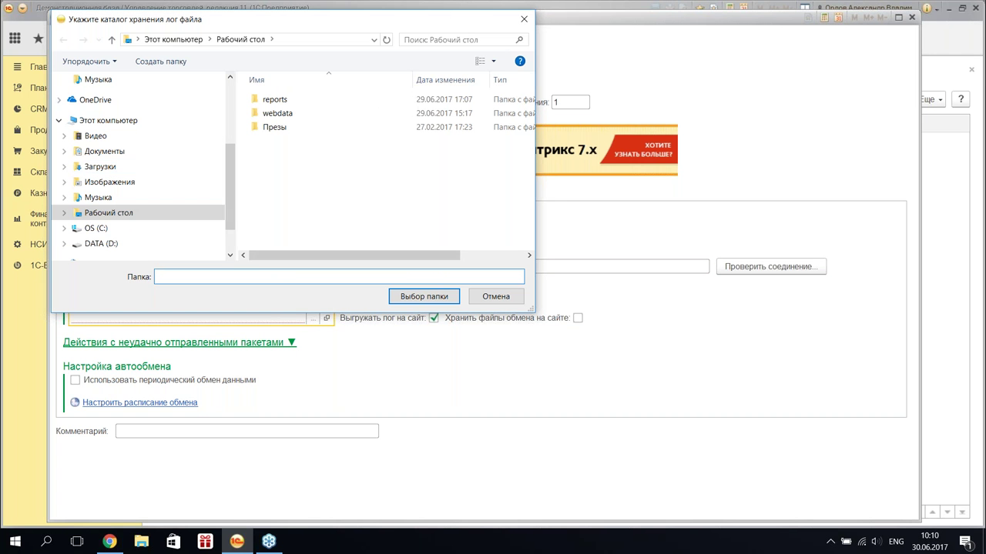
- Use Desktop as the log folder, save and confirm the connection, and disable product export
left_click(426, 304)
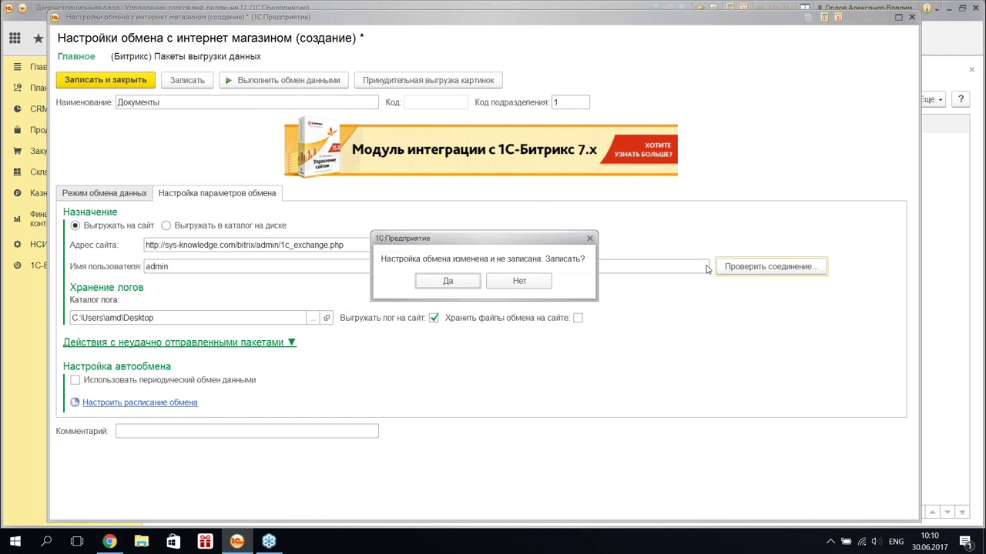
left_click(453, 290)
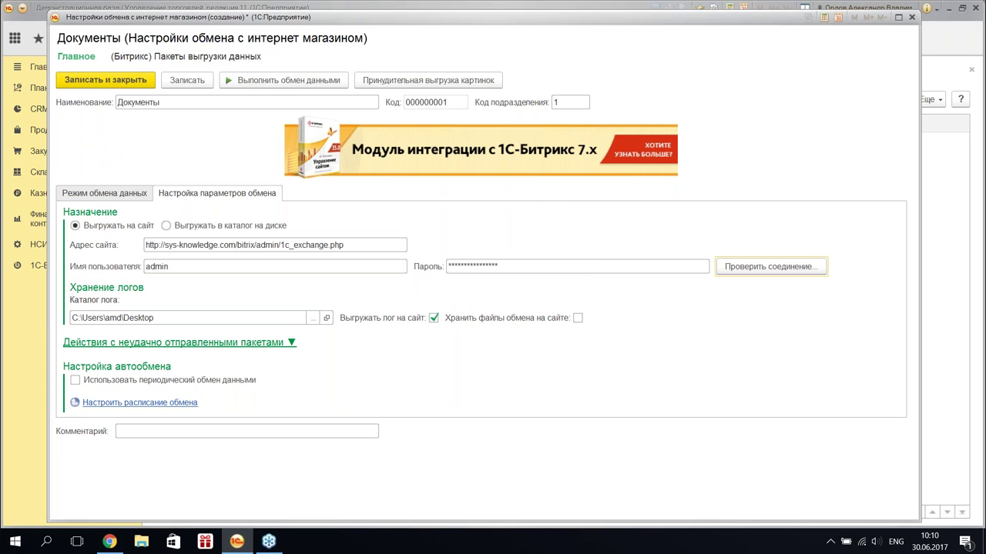
key("Return")
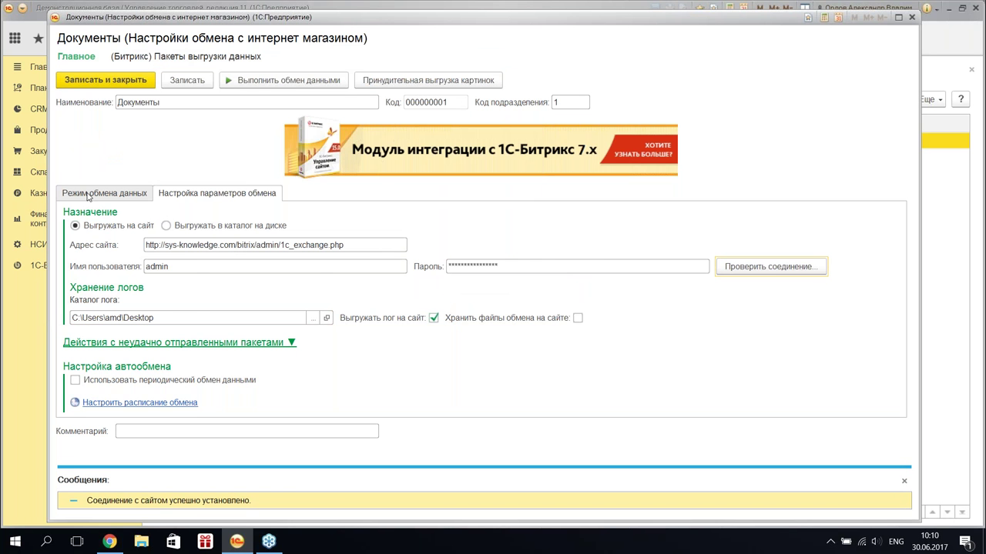
left_click(89, 194)
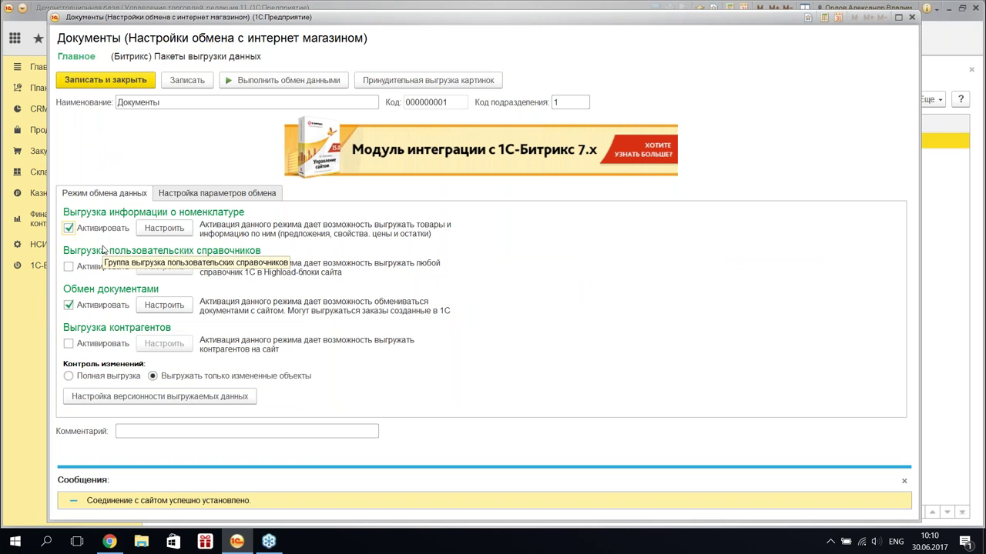
left_click(69, 228)
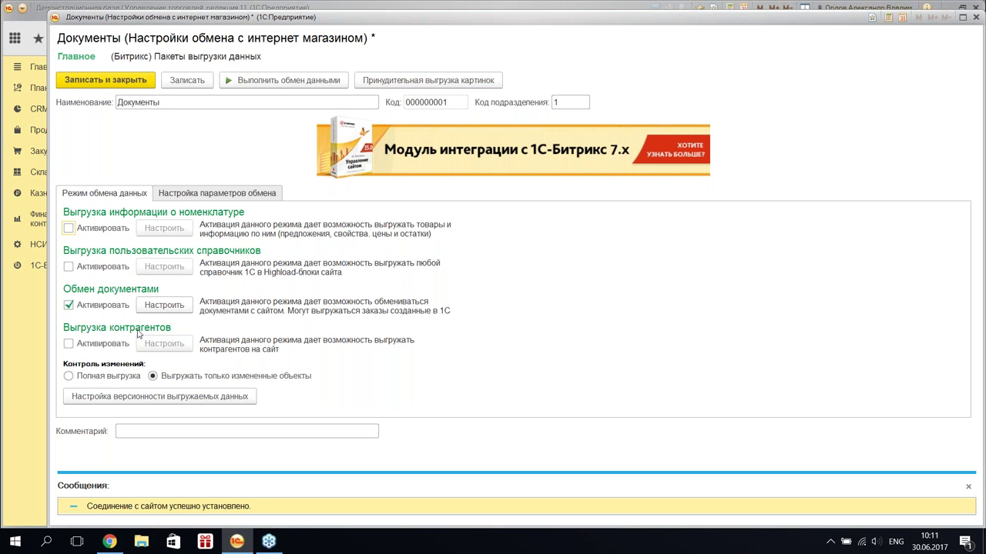
- Open Настройки обмена документами from the Обмен документами group of the Документы node
left_click(158, 308)
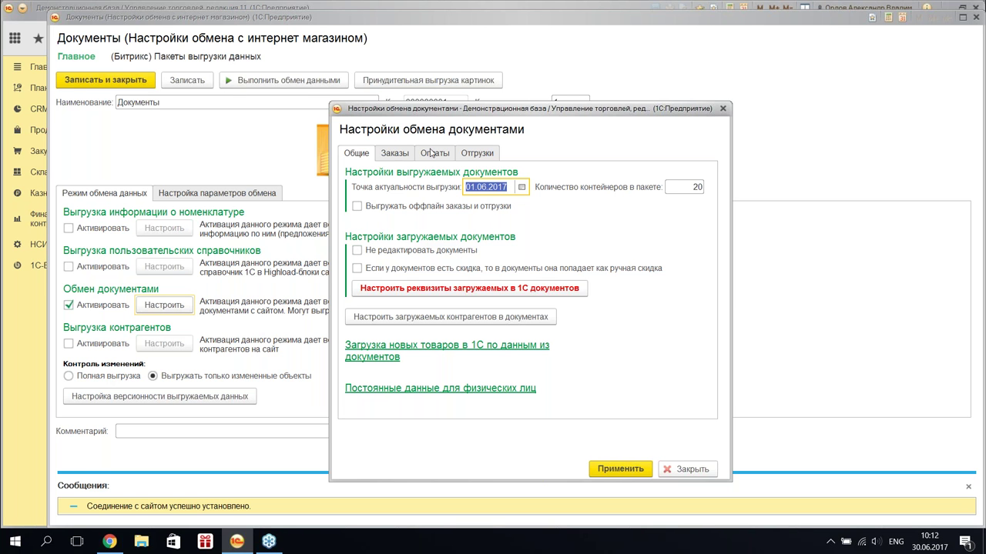
- Tick Загружать оплаты, Выгружать оплаты and Выгружать отгрузки, then review the orders settings
left_click(432, 154)
left_click(356, 188)
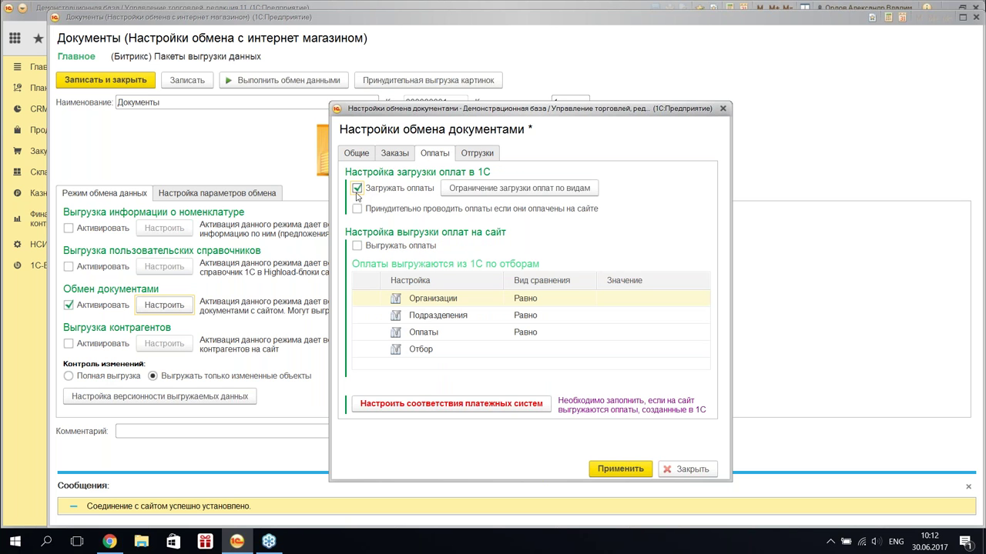
left_click(357, 246)
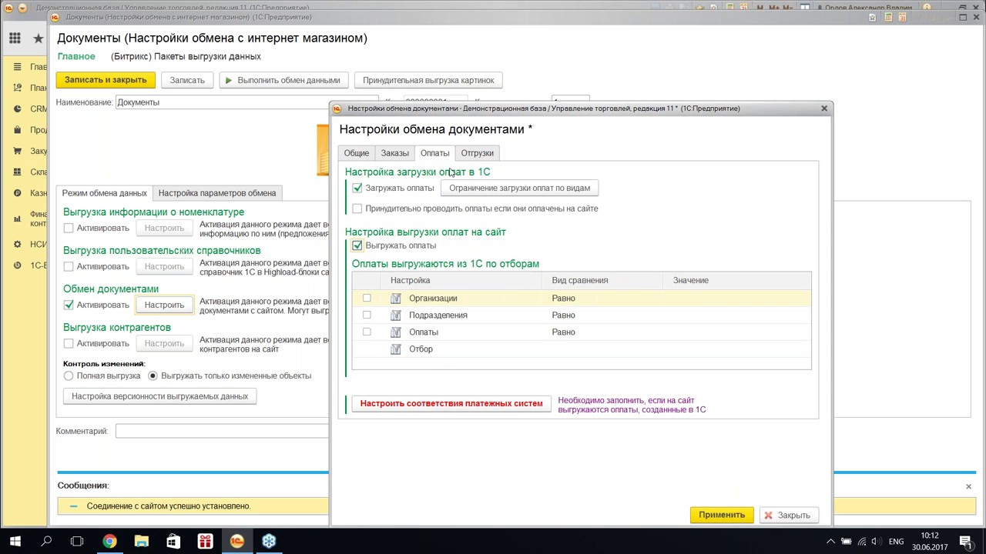
left_click(471, 154)
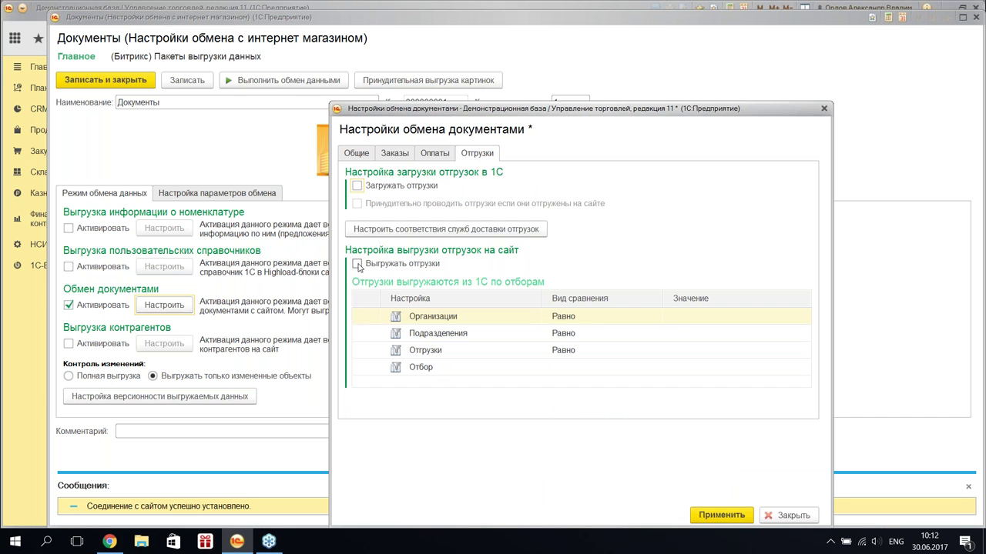
left_click(357, 265)
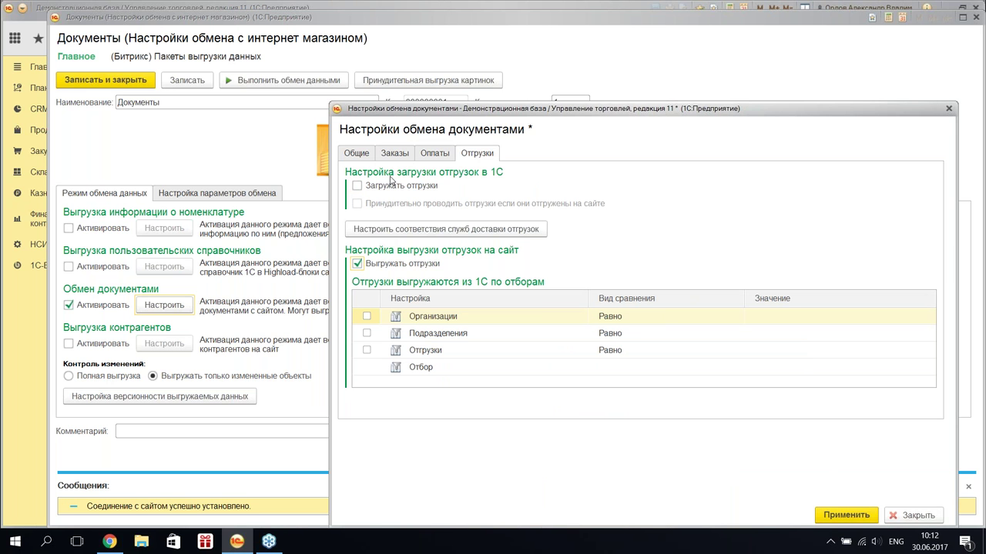
left_click(424, 153)
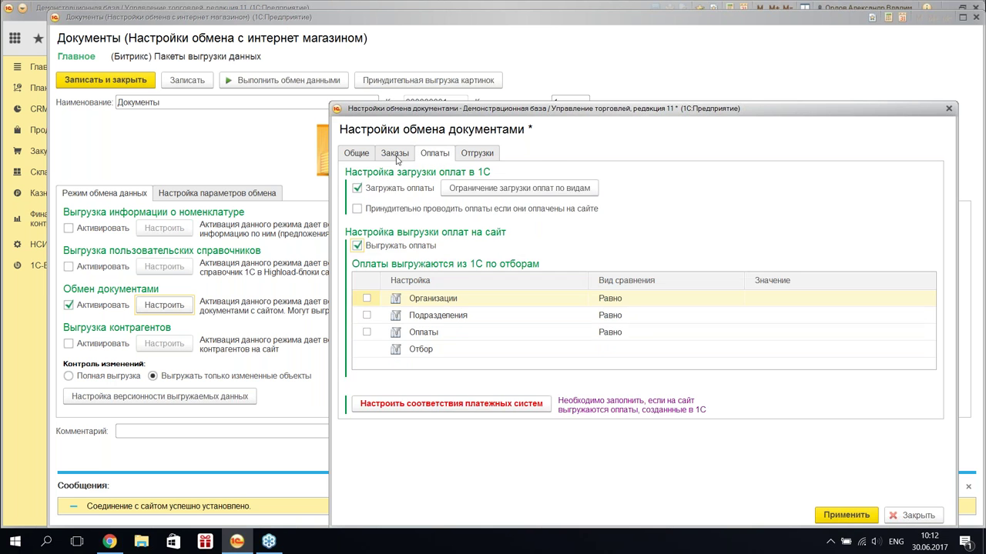
left_click(395, 154)
left_click(359, 159)
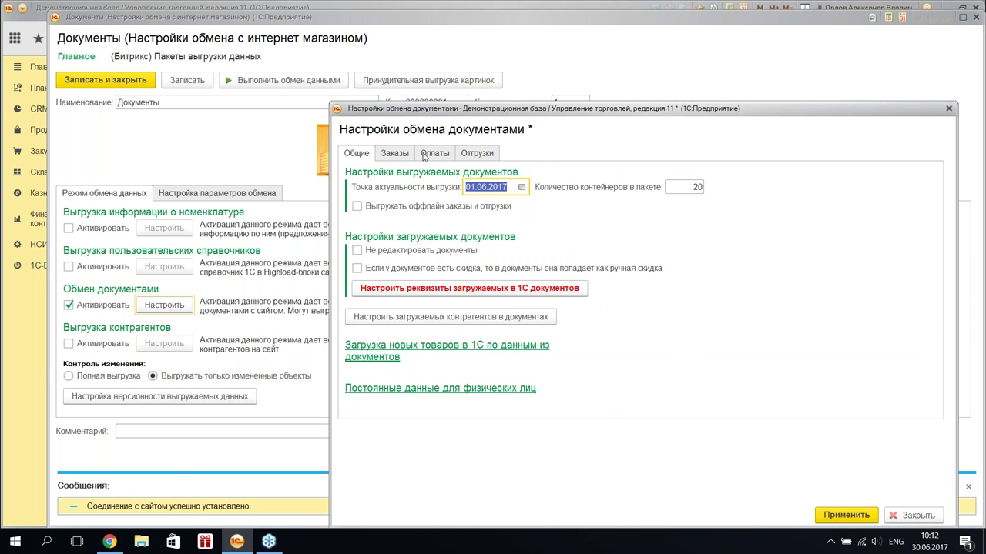
left_click(395, 155)
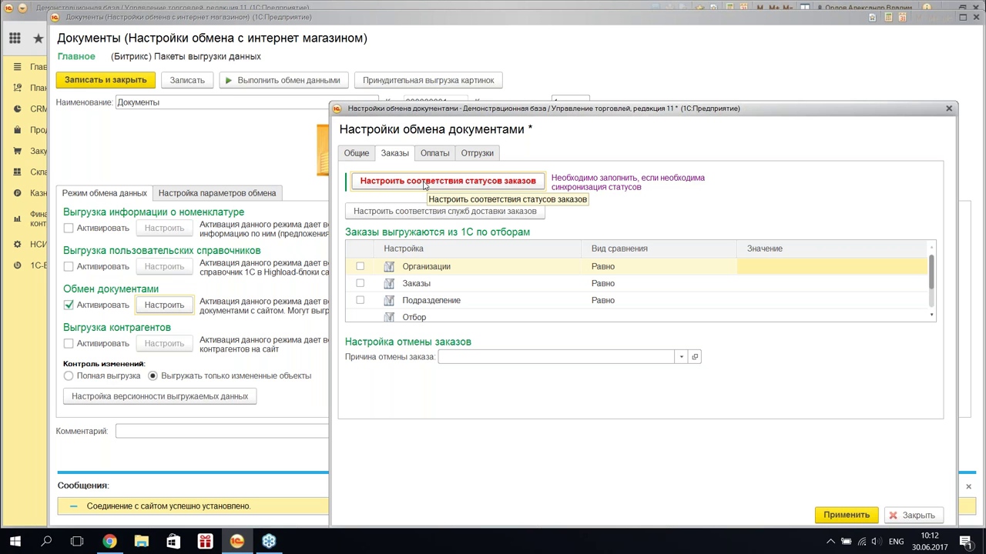
left_click(424, 185)
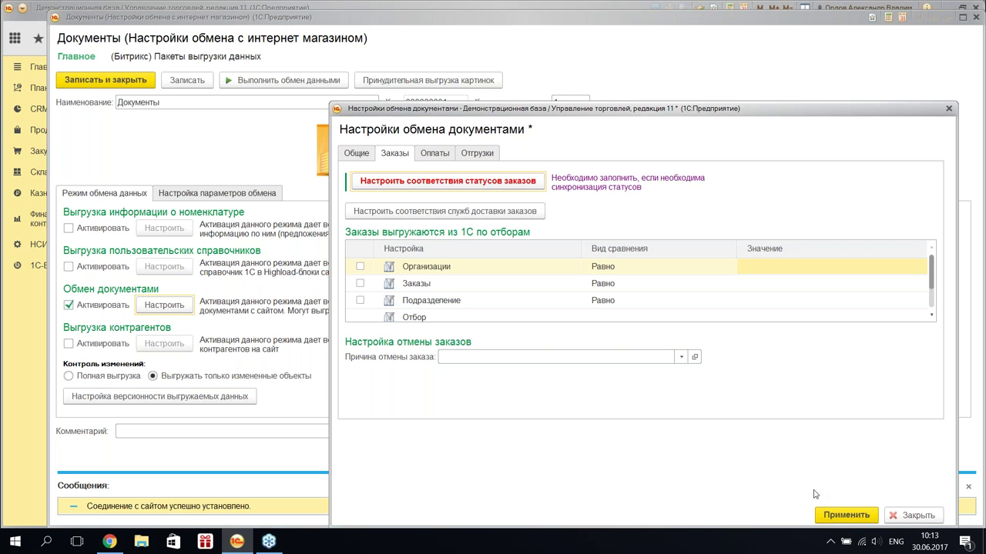
- Apply the document exchange settings and save and close the Документы node
left_click(835, 515)
left_click(135, 83)
left_click(94, 146)
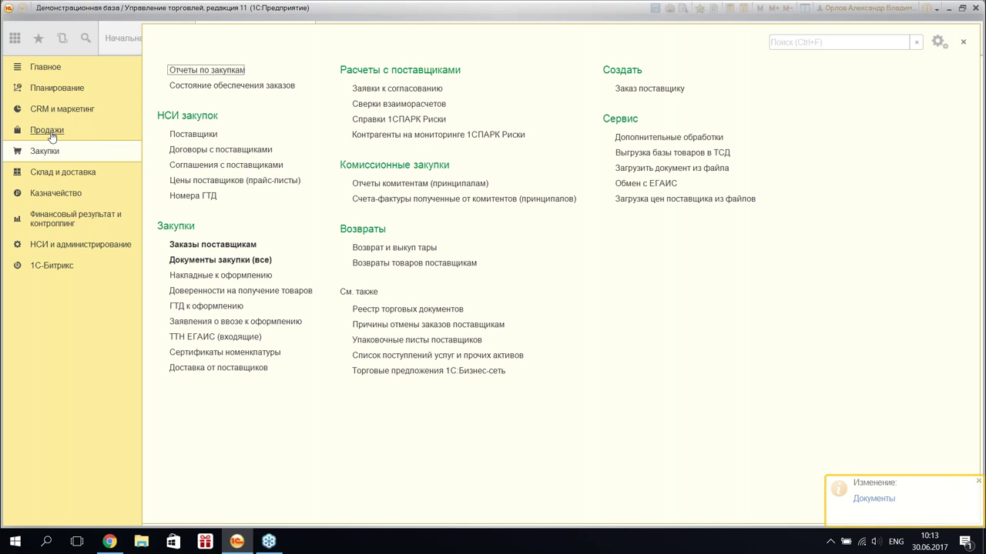
- From a new order in Продажи > Заказы клиентов, open Изменить состав дополнительных реквизитов
left_click(53, 134)
left_click(208, 133)
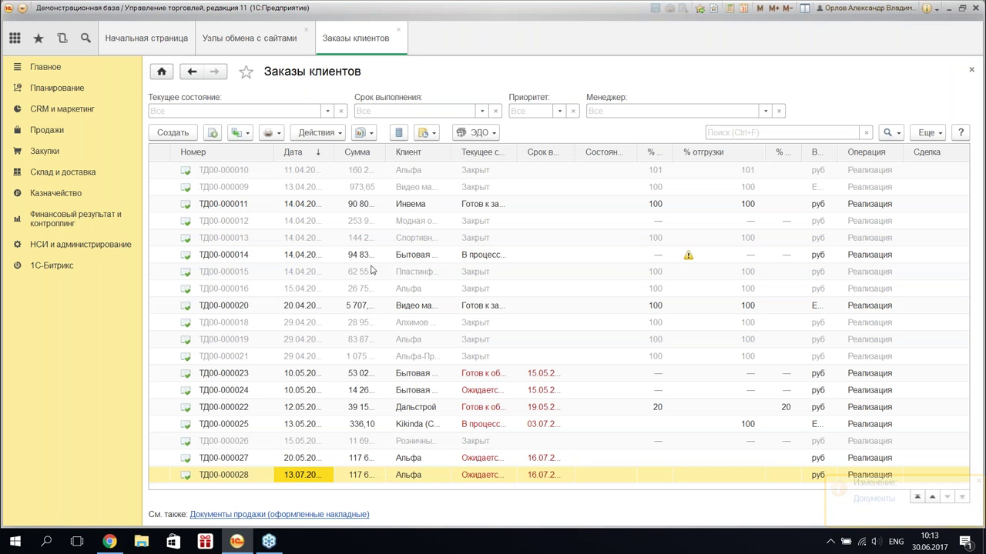
left_click(369, 269)
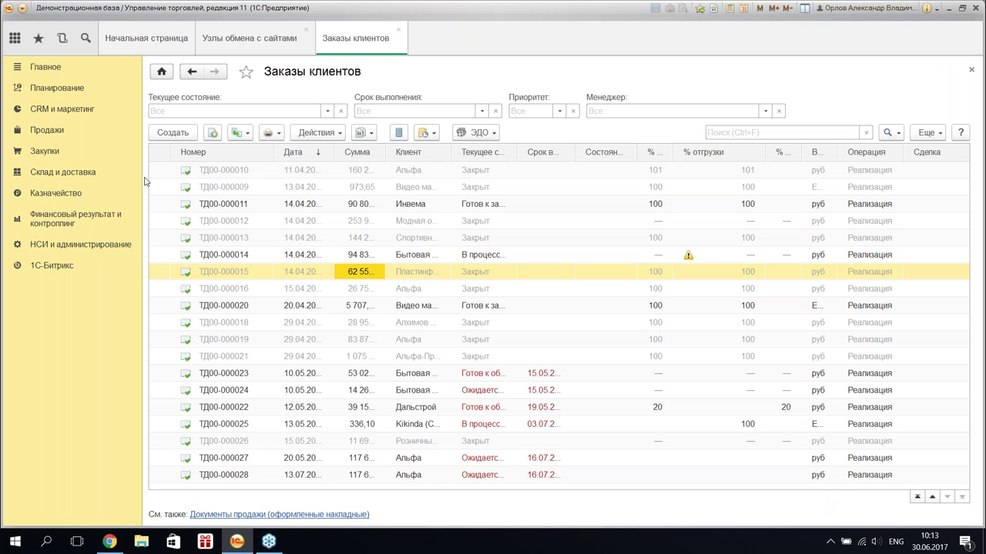
left_click(167, 134)
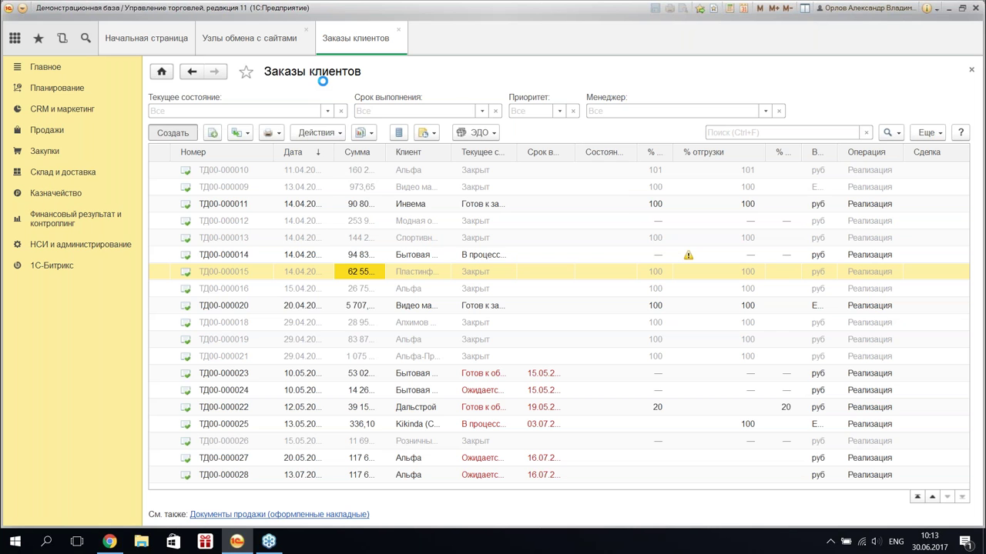
left_click(925, 117)
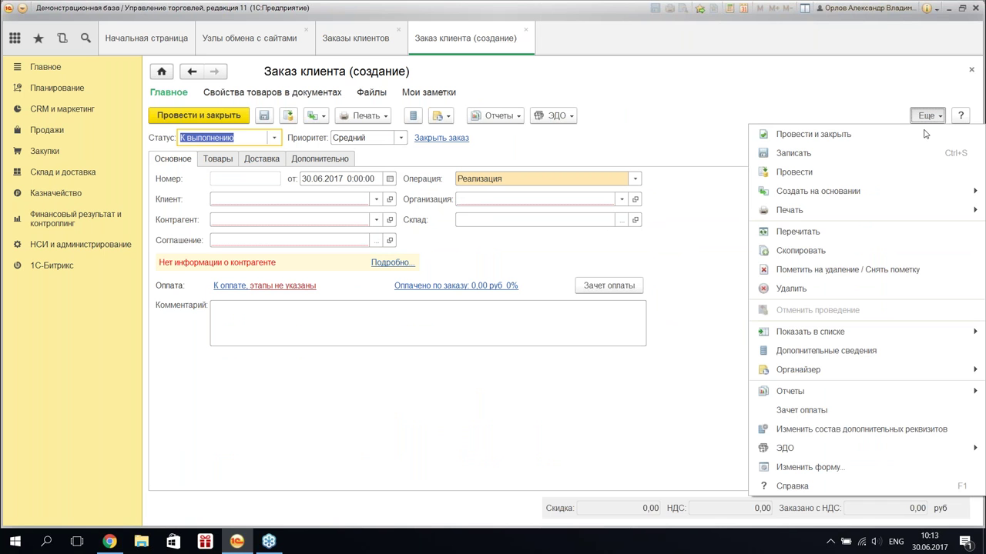
left_click(865, 430)
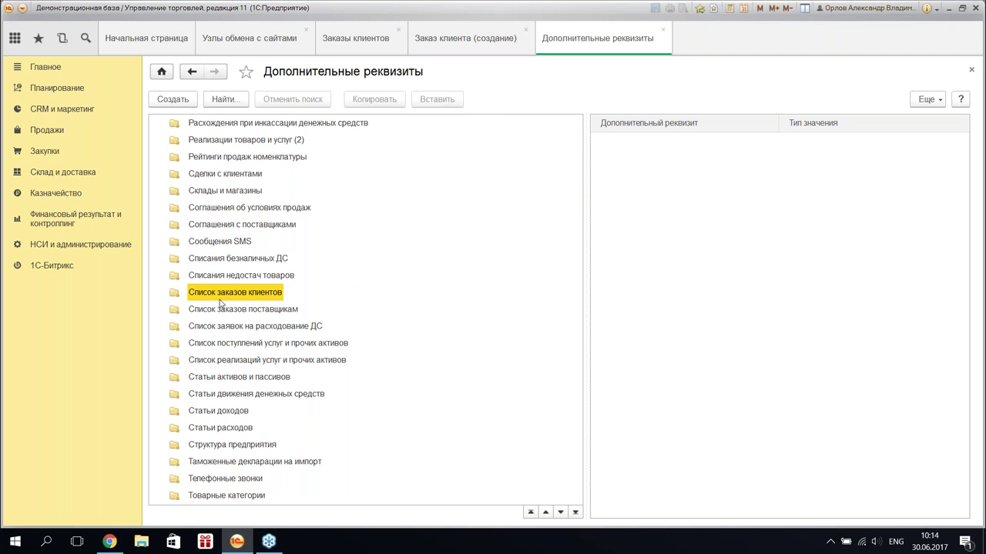
- Create and save the additional attribute 'Статусы заказа с сайта', then return to Заказы клиентов
right_click(701, 234)
left_click(721, 241)
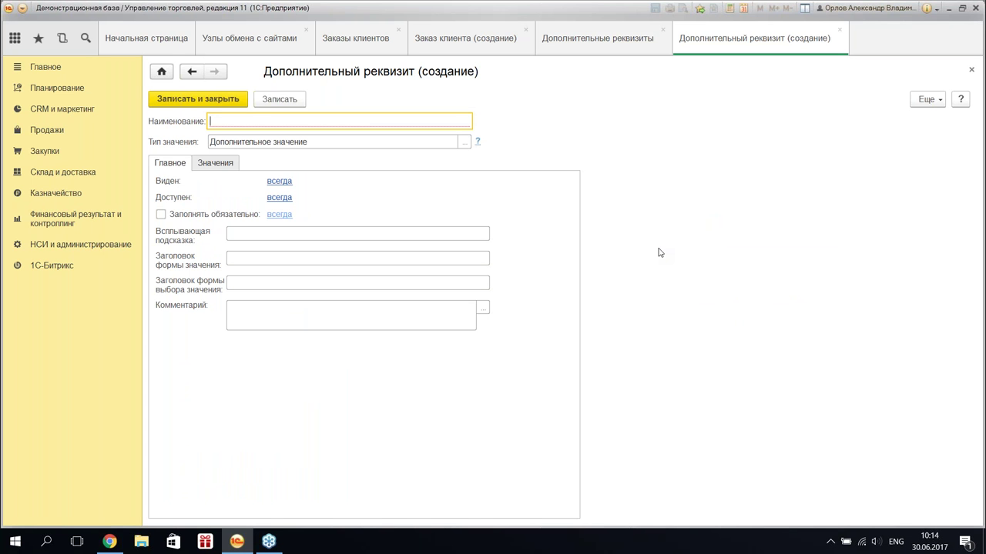
type("Сайт")
key("BackSpace")
key("BackSpace")
key("BackSpace")
key("BackSpace")
key("alt+shift")
type("С")
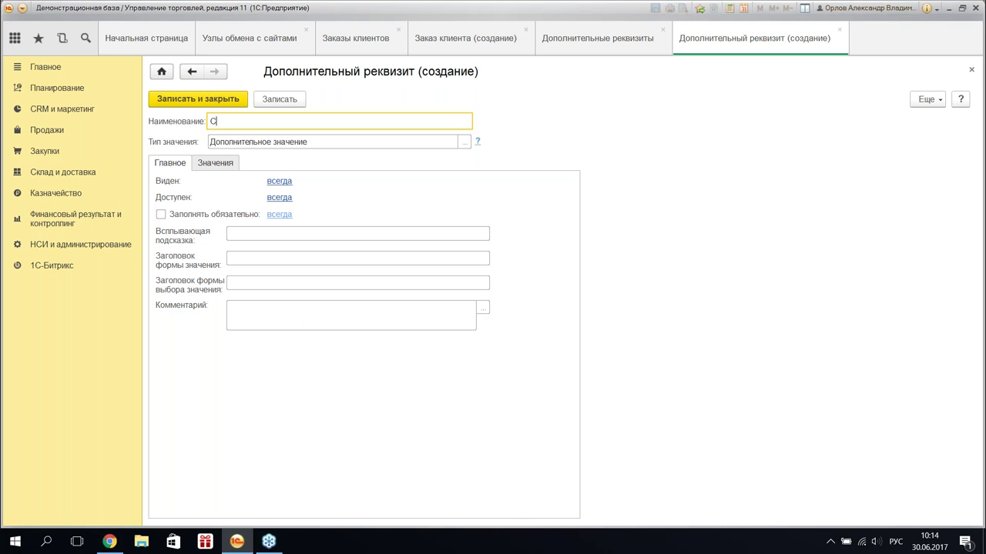
type("татусы заказа с сайта")
left_click(207, 103)
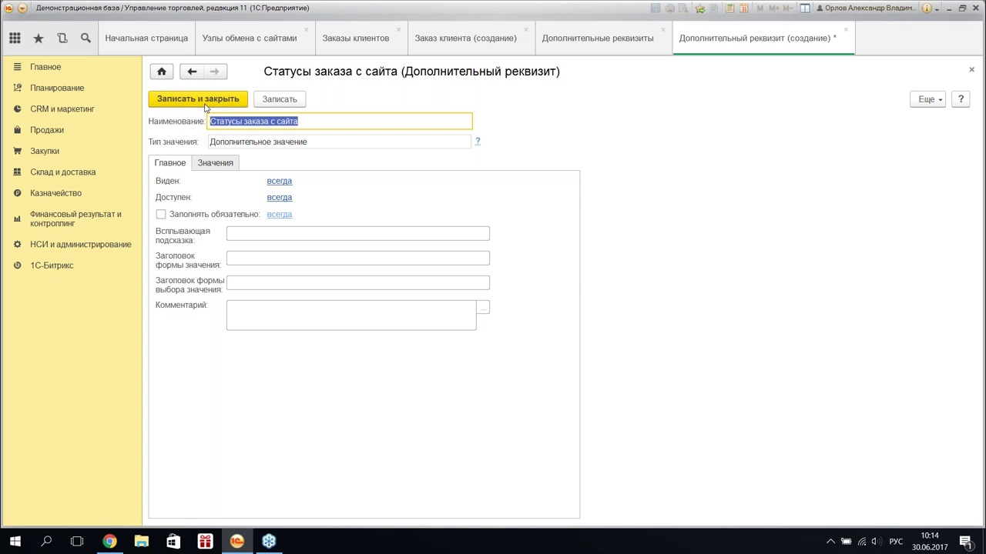
left_click(202, 102)
left_click(662, 29)
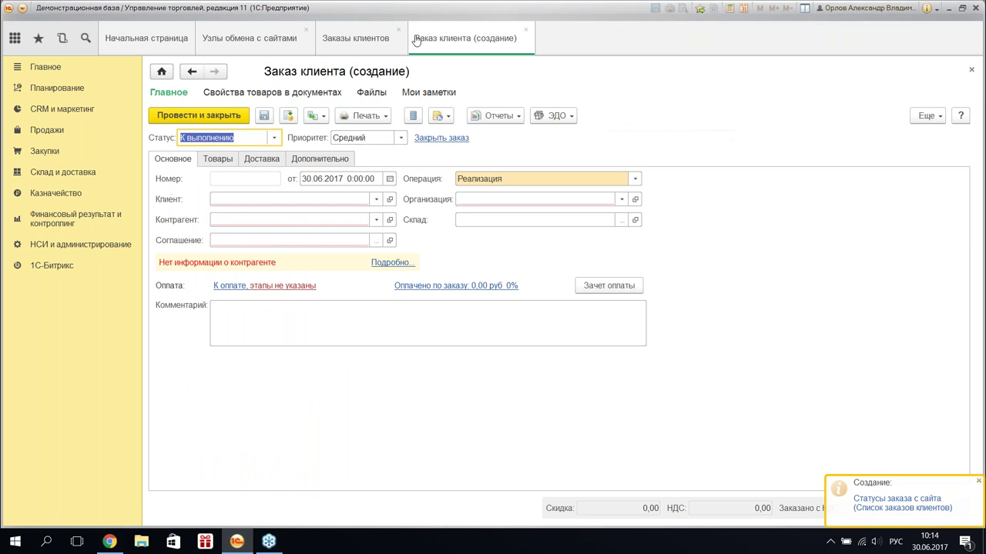
left_click(365, 39)
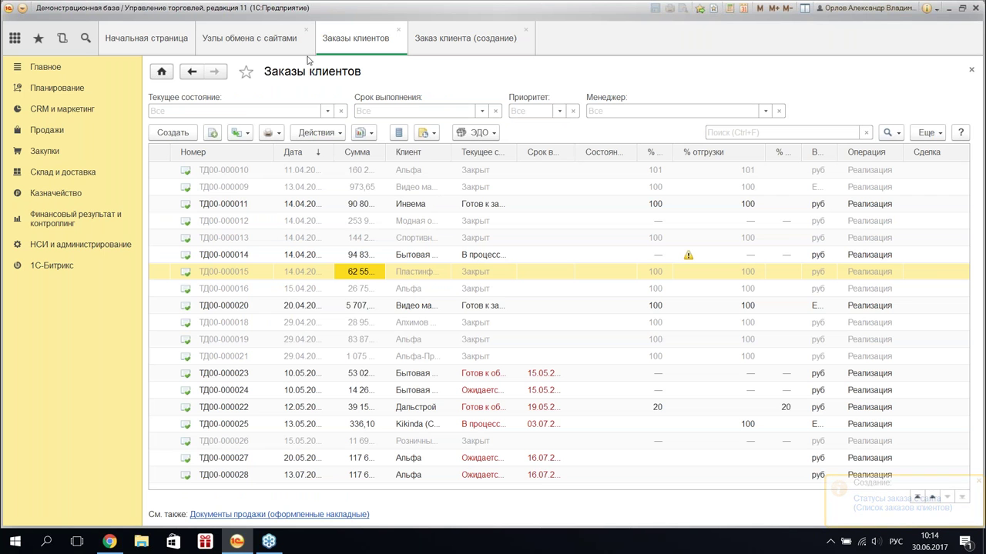
- Reopen the Документы node's document exchange settings and its order status matching
left_click(249, 38)
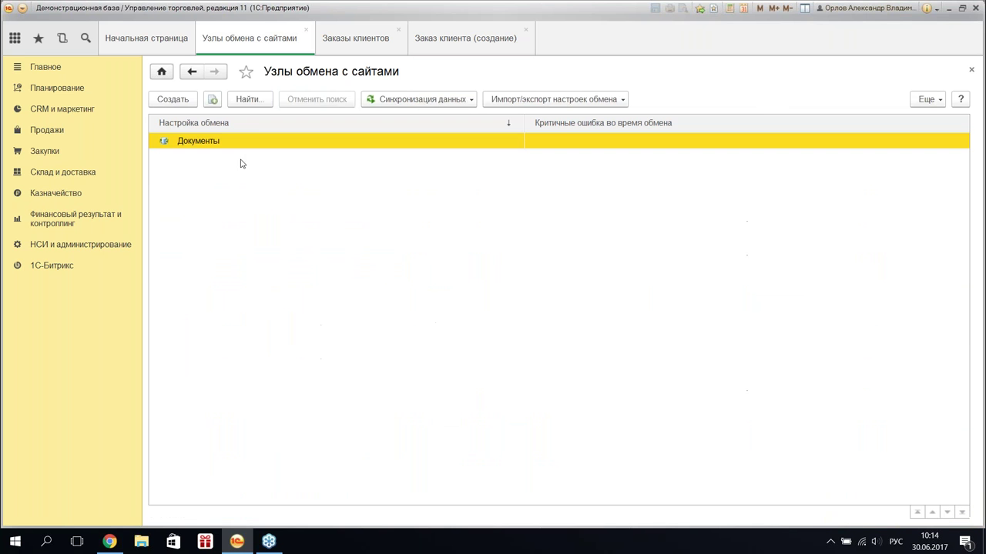
double_click(252, 137)
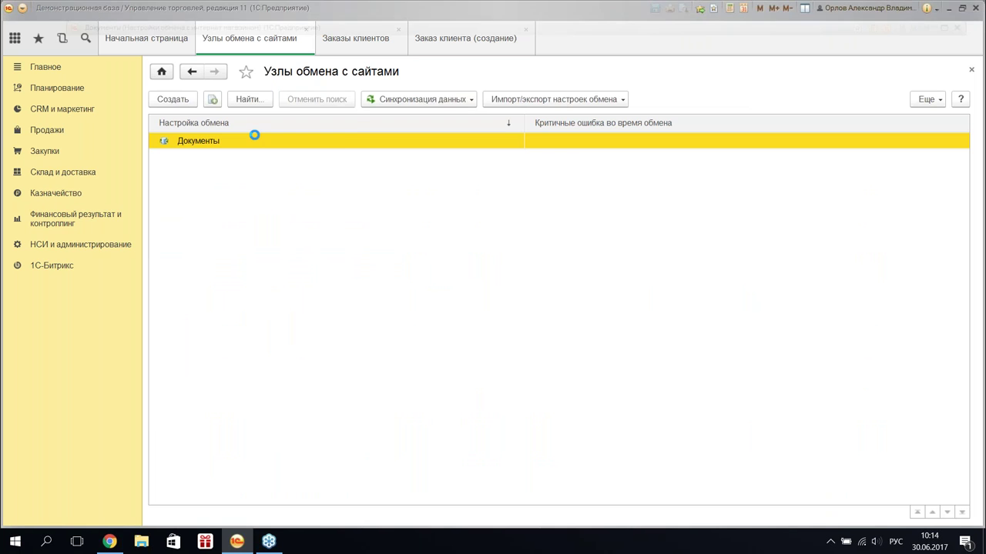
left_click(163, 308)
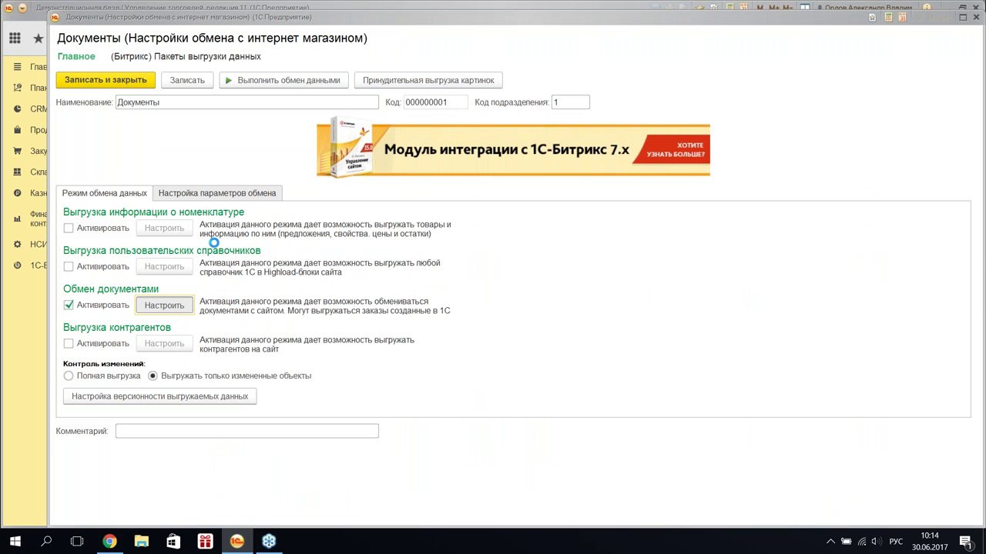
left_click(394, 154)
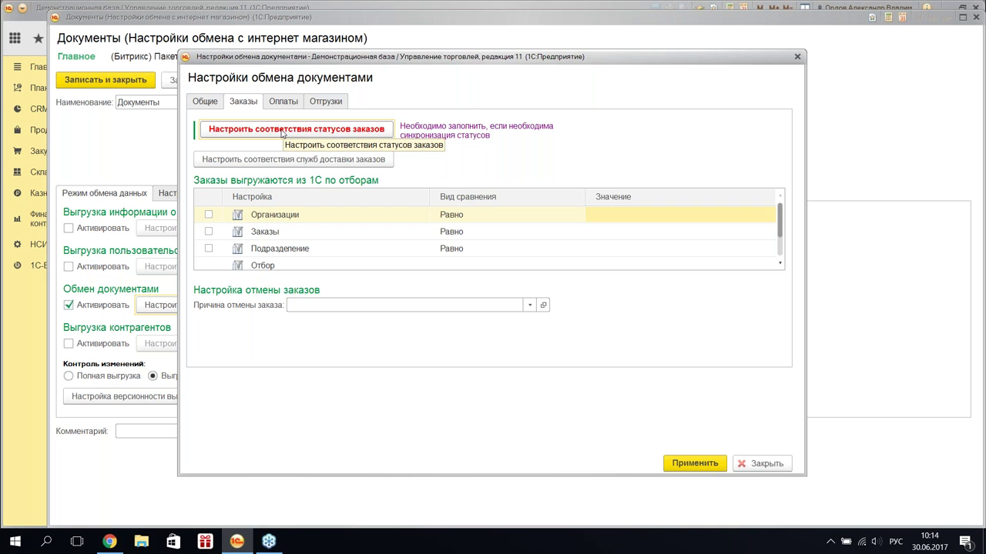
left_click(282, 131)
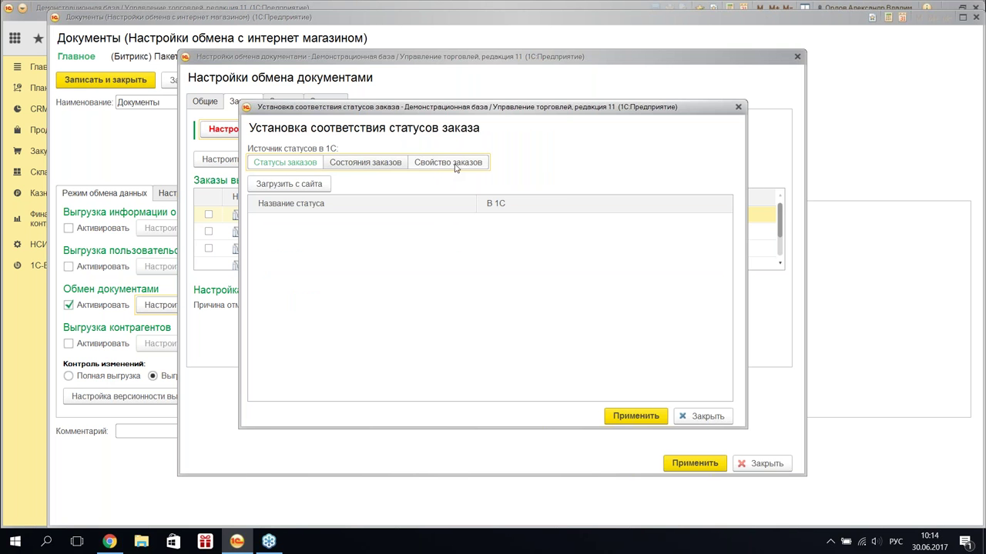
- Take order statuses from the order property Статусы заказа с сайта
left_click(453, 166)
left_click(557, 183)
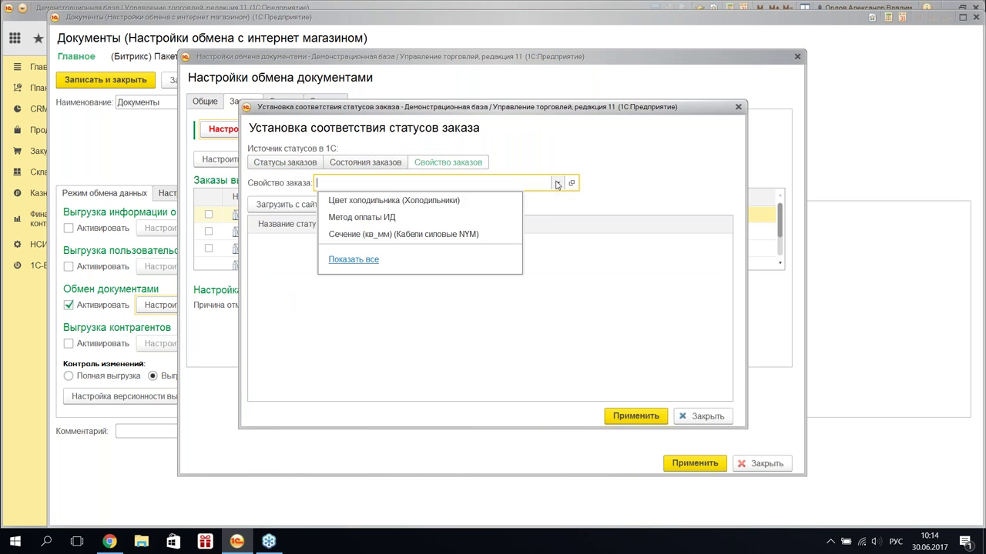
left_click(359, 259)
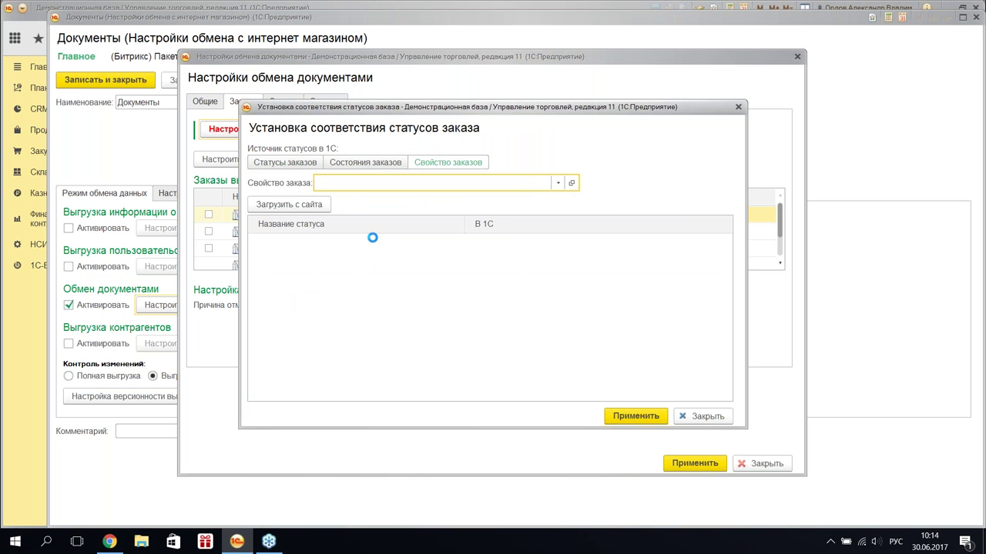
scroll(422, 232, "down", 10)
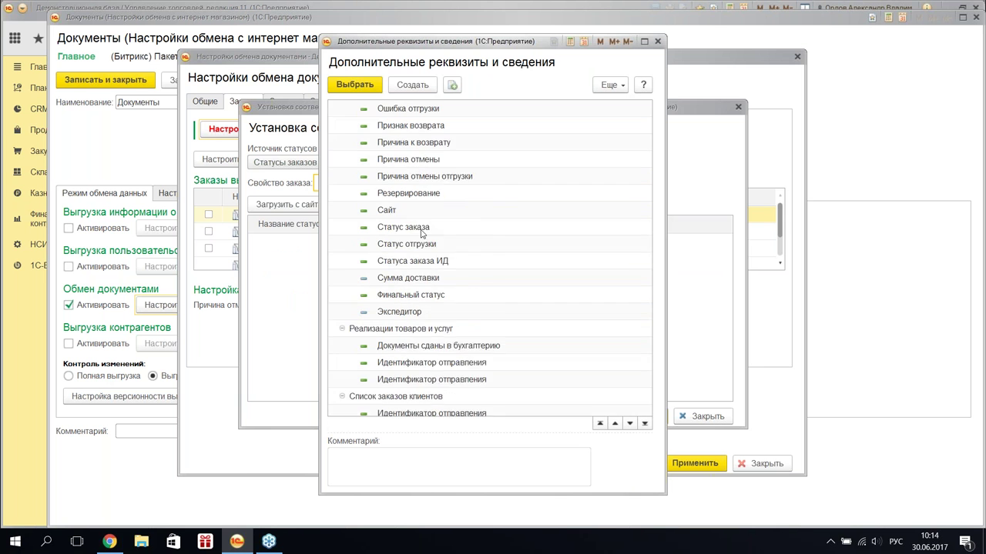
scroll(421, 233, "down", 3)
double_click(421, 295)
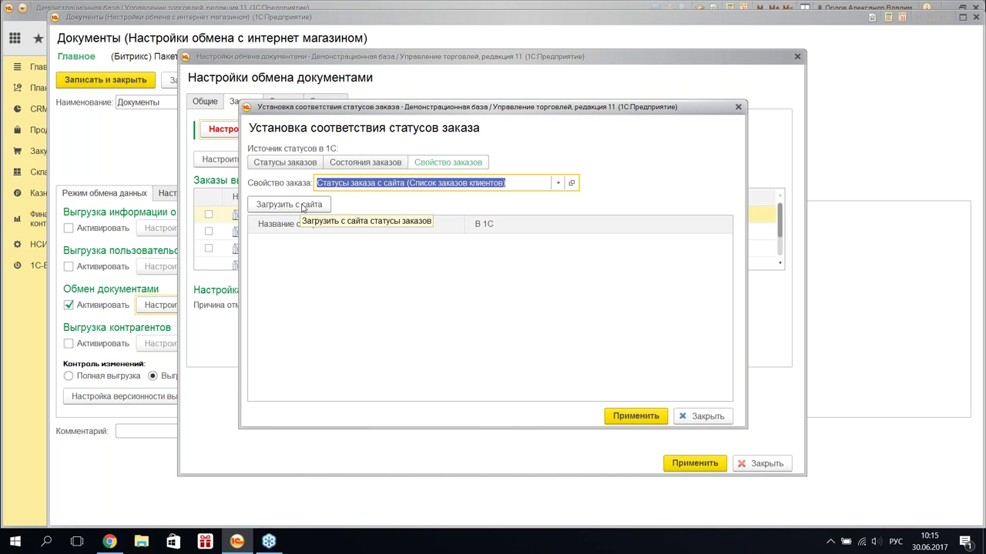
- Load the site's order statuses and create a new 1C value for Принят, ожидается оплата
left_click(304, 206)
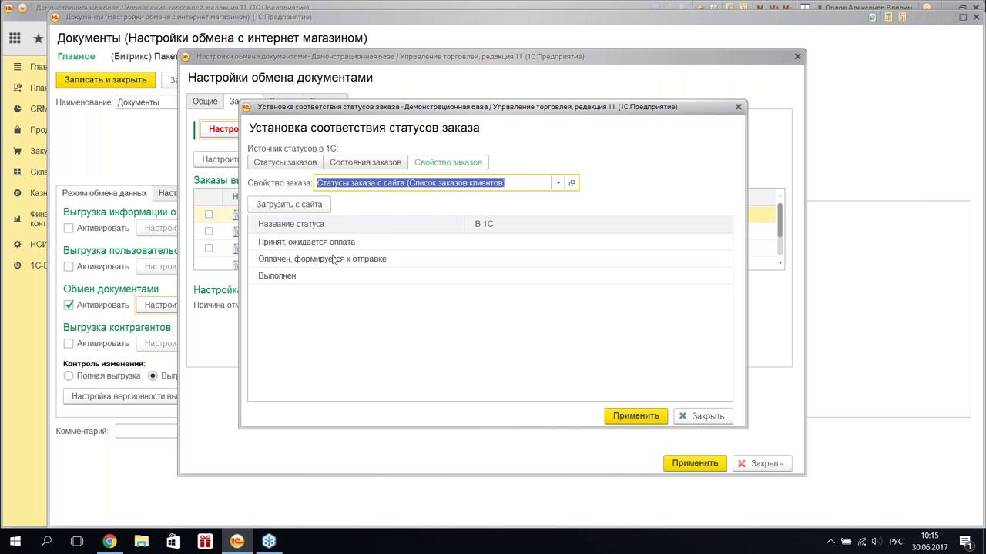
left_click(342, 244)
left_click(343, 244)
left_click(611, 243)
left_click(712, 245)
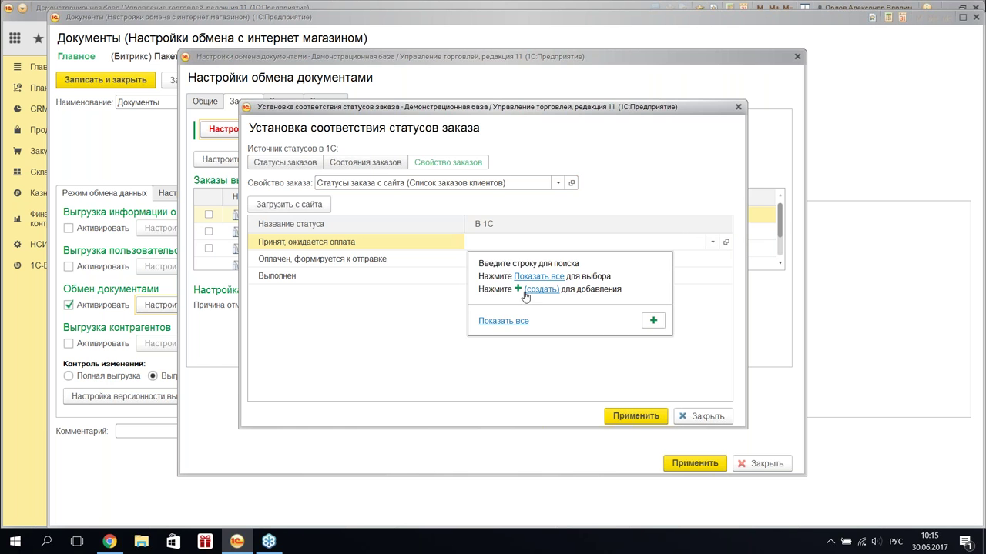
left_click(539, 287)
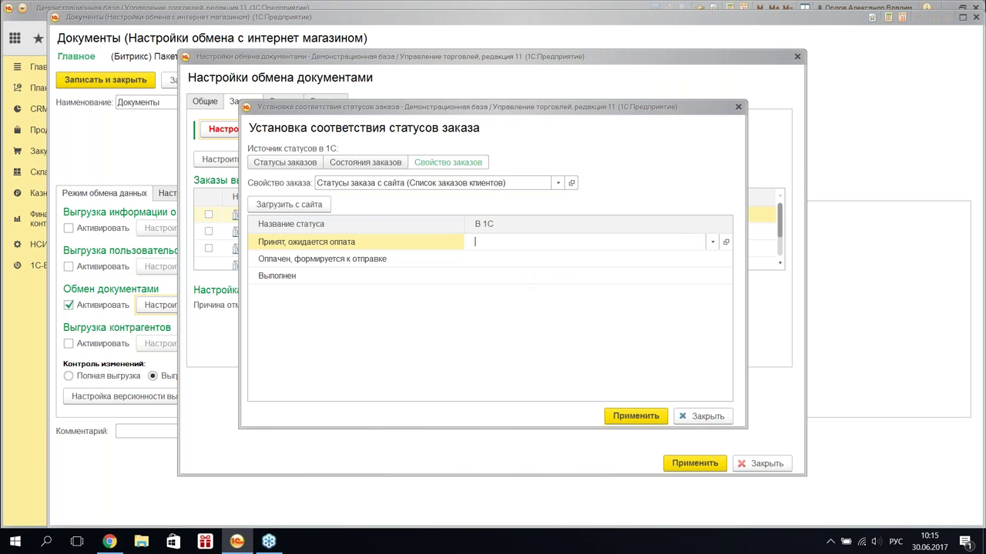
left_click(321, 213)
- Create a new Оплачен status and map Оплачен, формируется к отправке to it
left_click(418, 264)
left_click(614, 278)
left_click(614, 278)
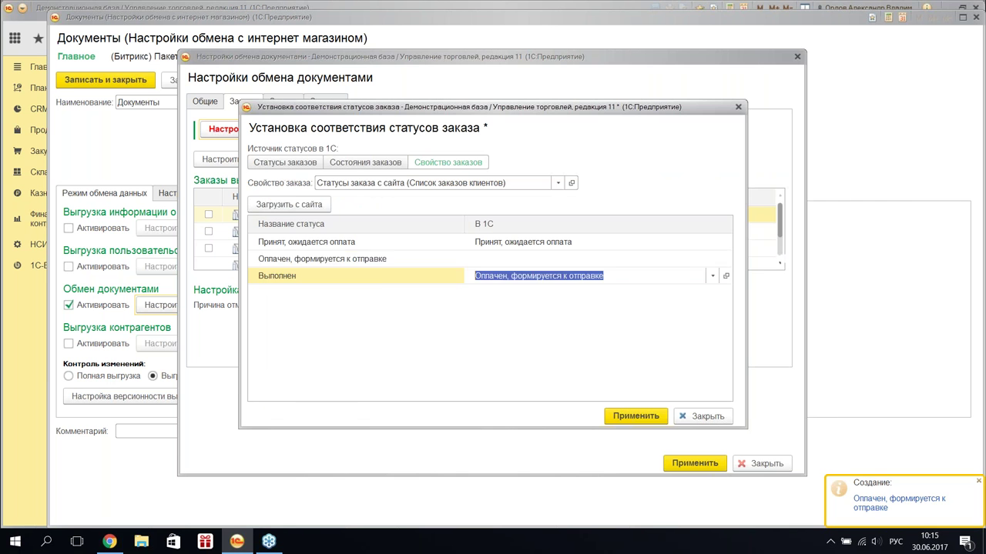
left_click(585, 259)
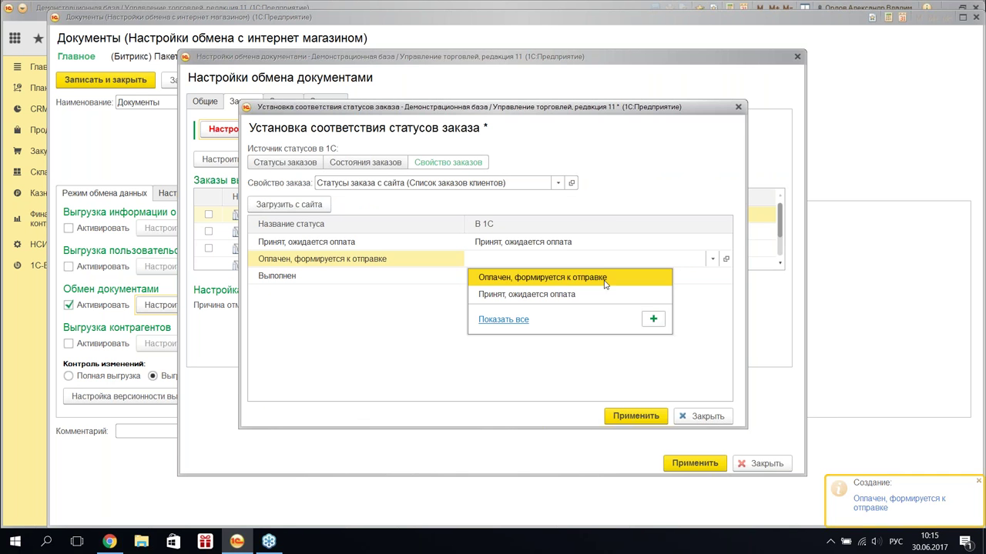
left_click(654, 277)
- Create a Выполнен 1C status for the Выполнен row and apply the status mapping
left_click(360, 276)
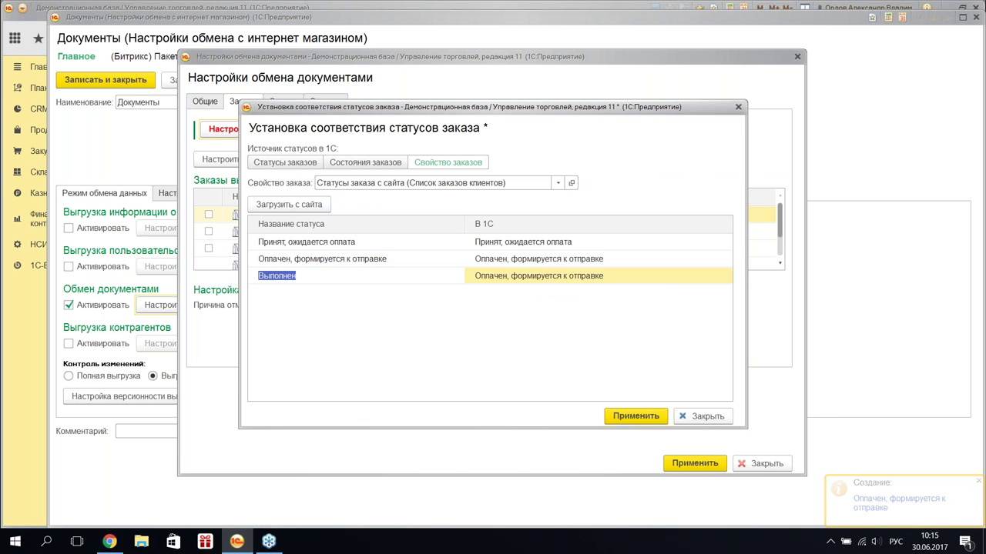
left_click(686, 275)
left_click(653, 336)
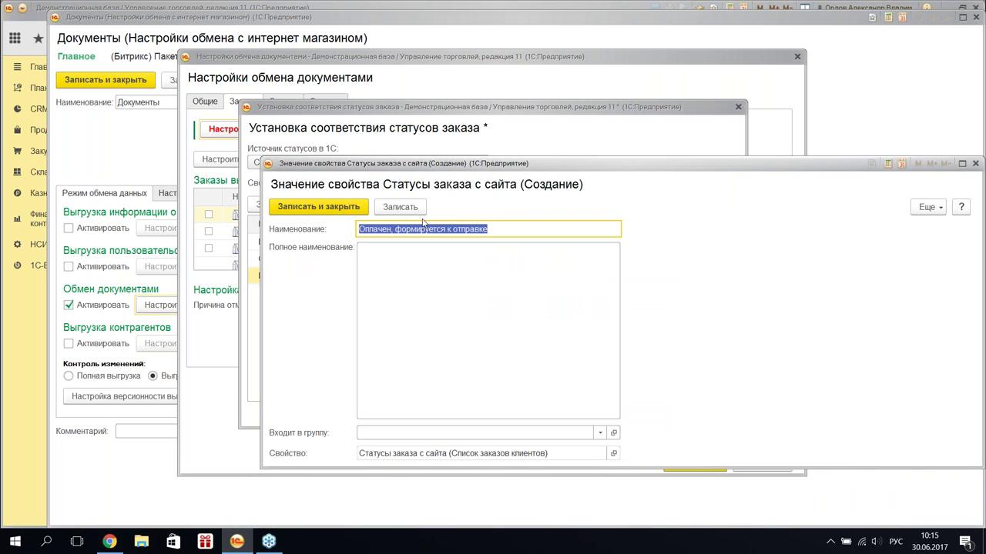
type("Выполнен")
left_click(350, 209)
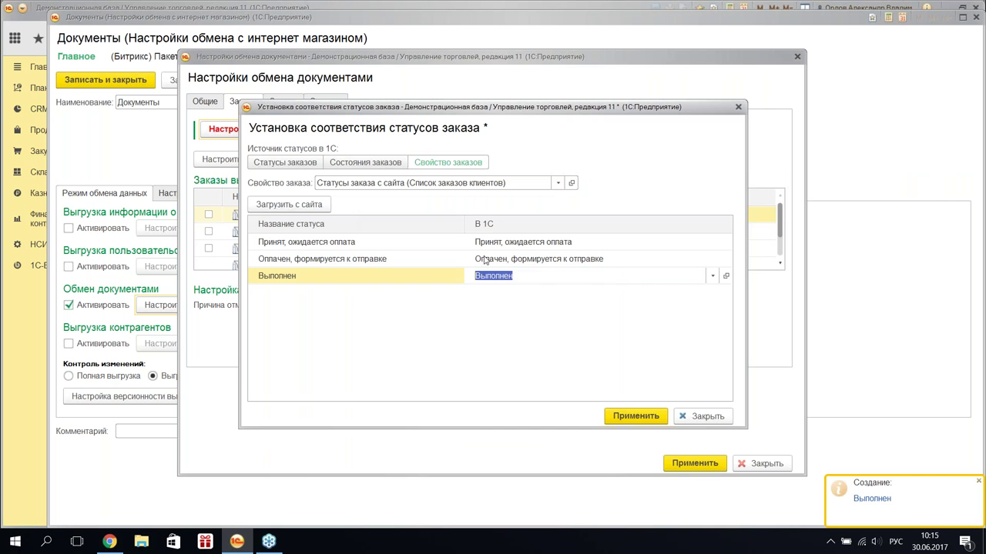
left_click(478, 323)
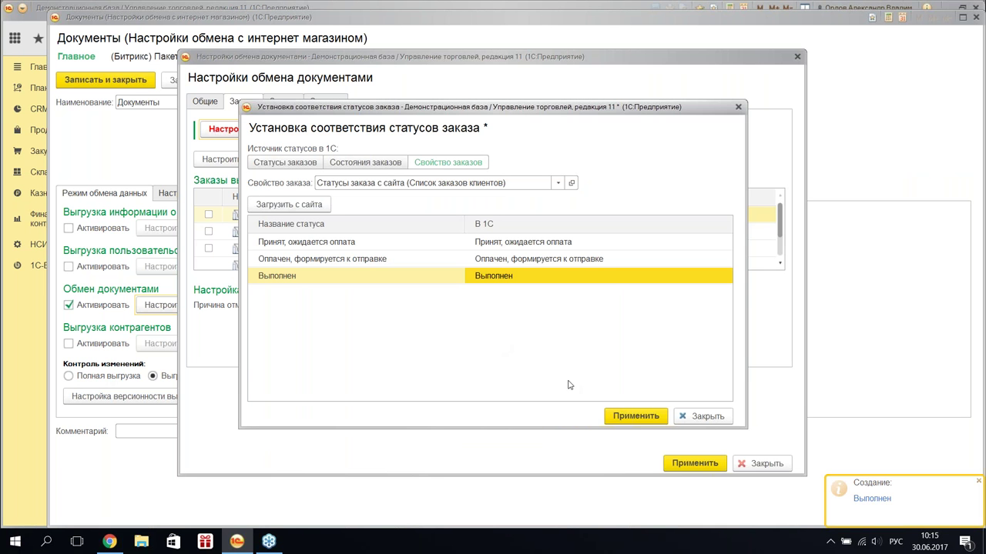
left_click(622, 417)
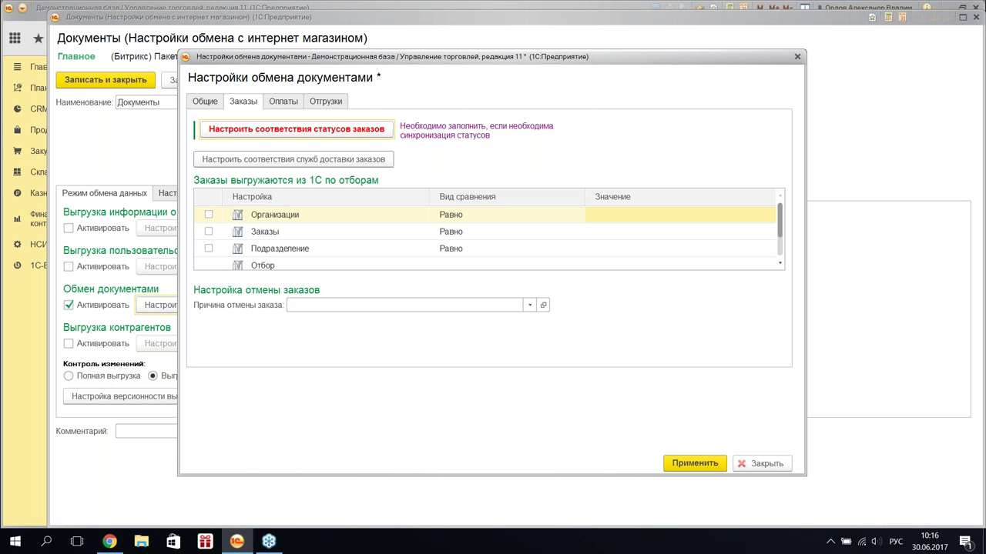
- Open the delivery services mapping and load the site's delivery services
left_click(274, 165)
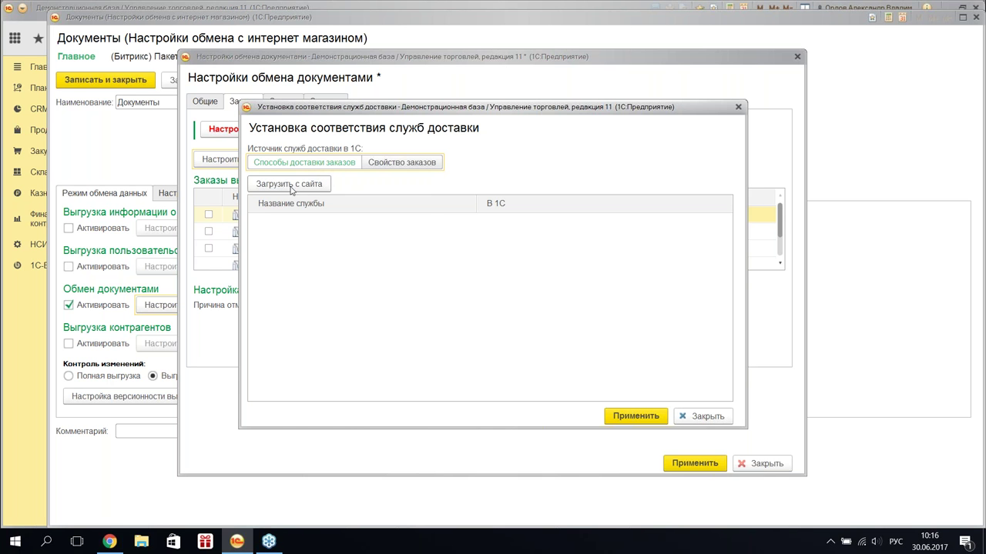
left_click(300, 187)
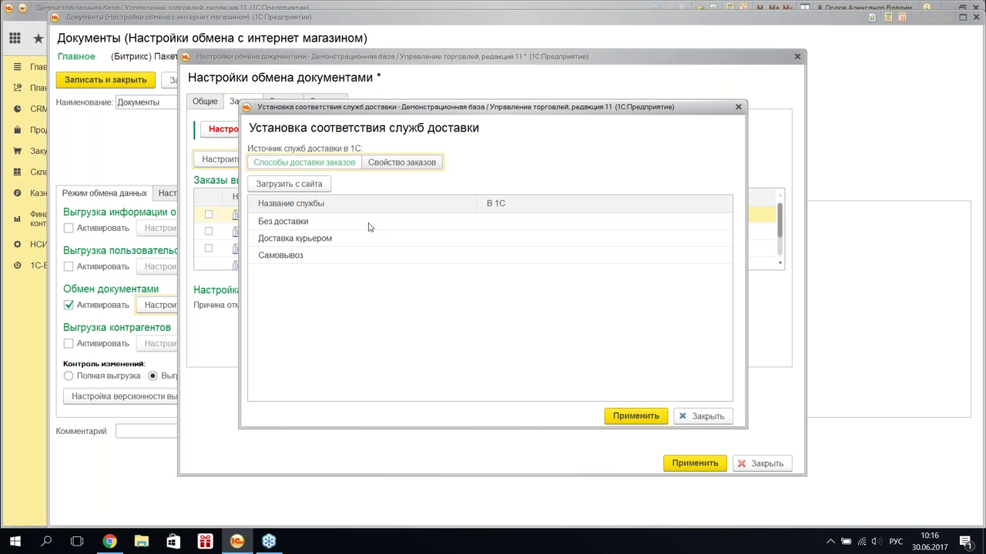
left_click(366, 220)
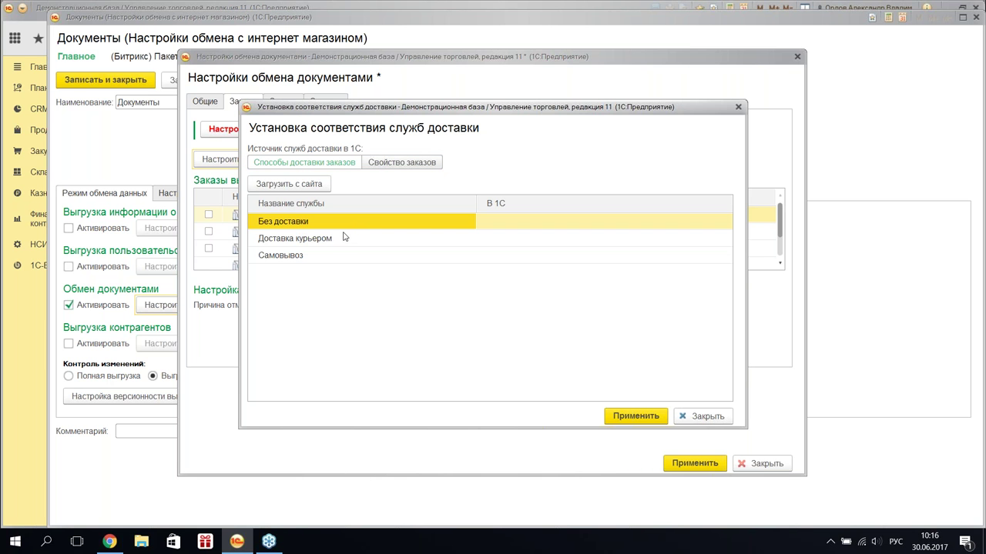
- Map the site's Самовывоз service to the 1C Самовывоз method
left_click(343, 238)
left_click(342, 254)
left_click(550, 245)
left_click(550, 245)
left_click(400, 259)
left_click(548, 255)
left_click(547, 273)
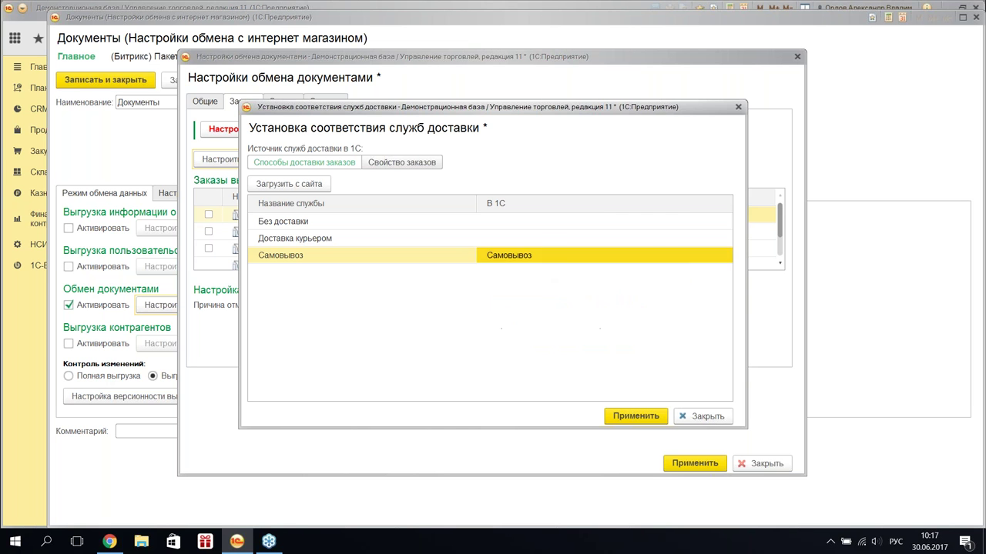
left_click(550, 255)
- Map Доставка курьером to На усмотрение транспортной службы and apply the mapping
left_click(550, 238)
left_click(550, 238)
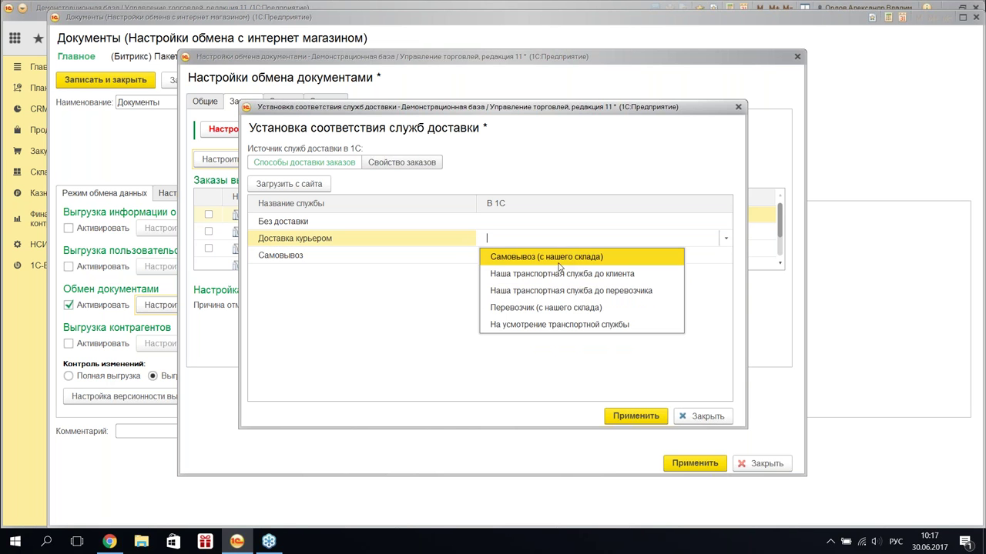
left_click(574, 324)
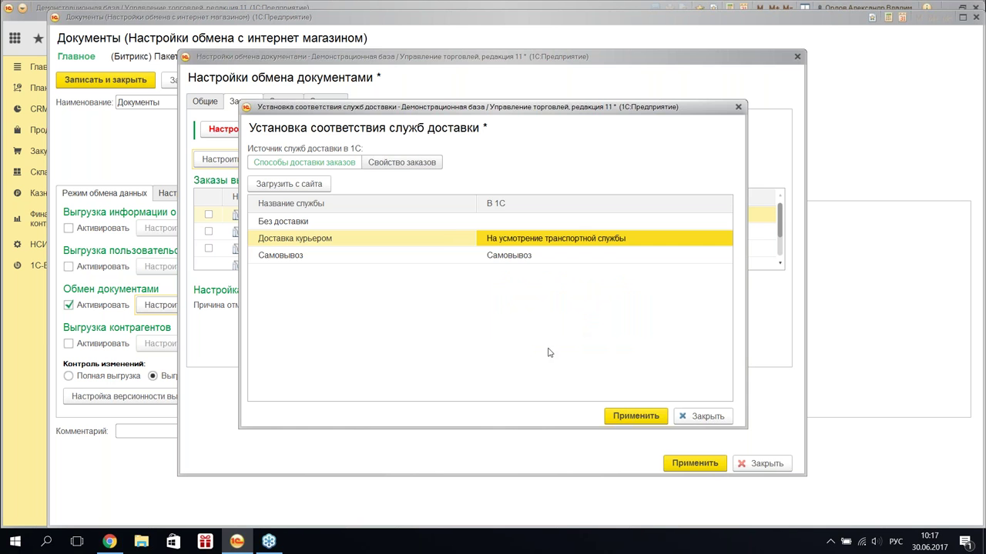
left_click(625, 416)
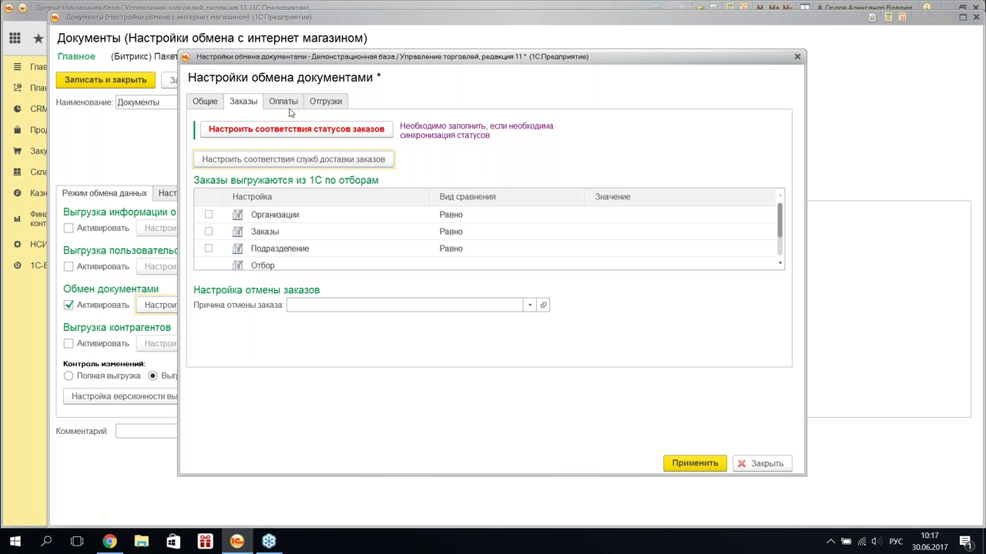
- Allow only Эквайринговая операция for payment loading, unticking cash and non-cash payouts, and apply
left_click(288, 103)
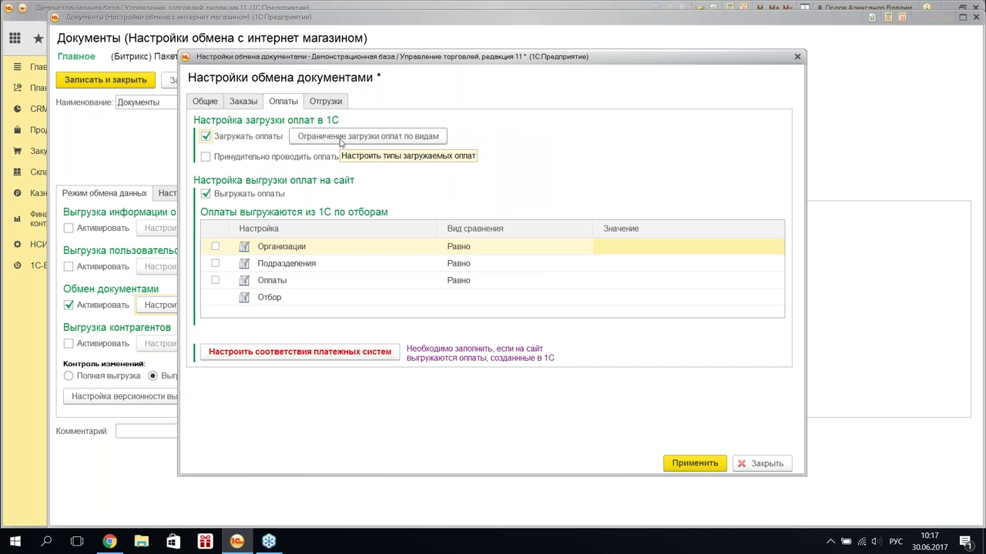
left_click(340, 142)
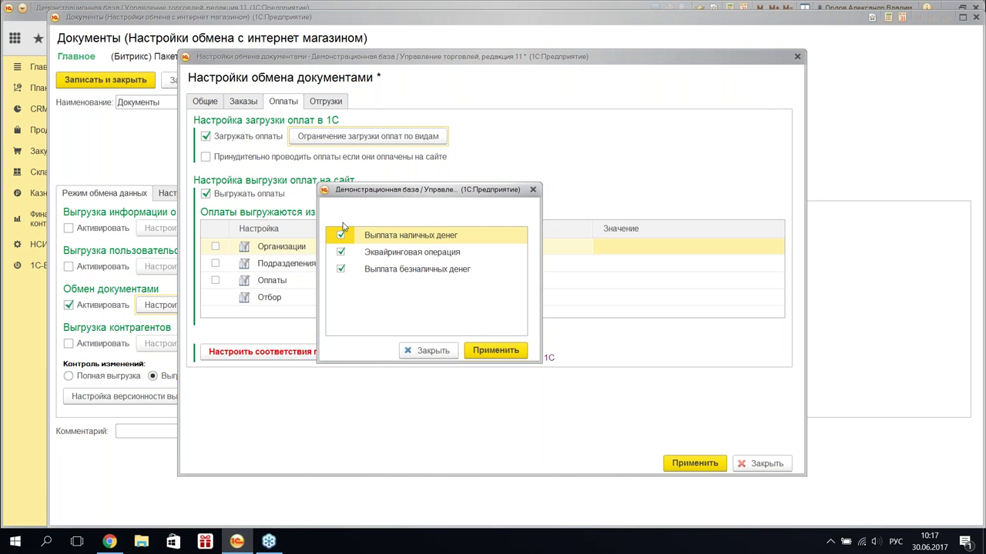
left_click(341, 251)
left_click(340, 235)
left_click(341, 269)
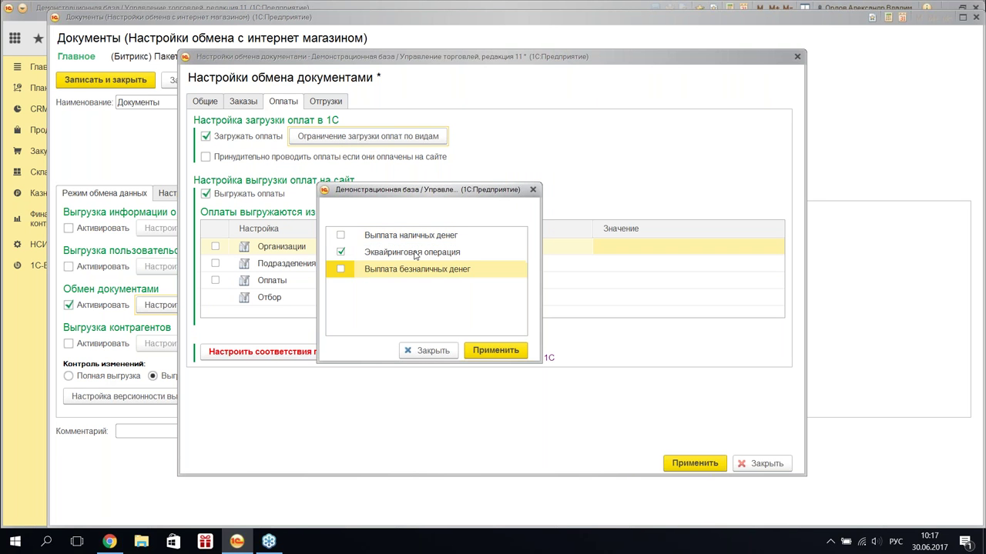
left_click(414, 254)
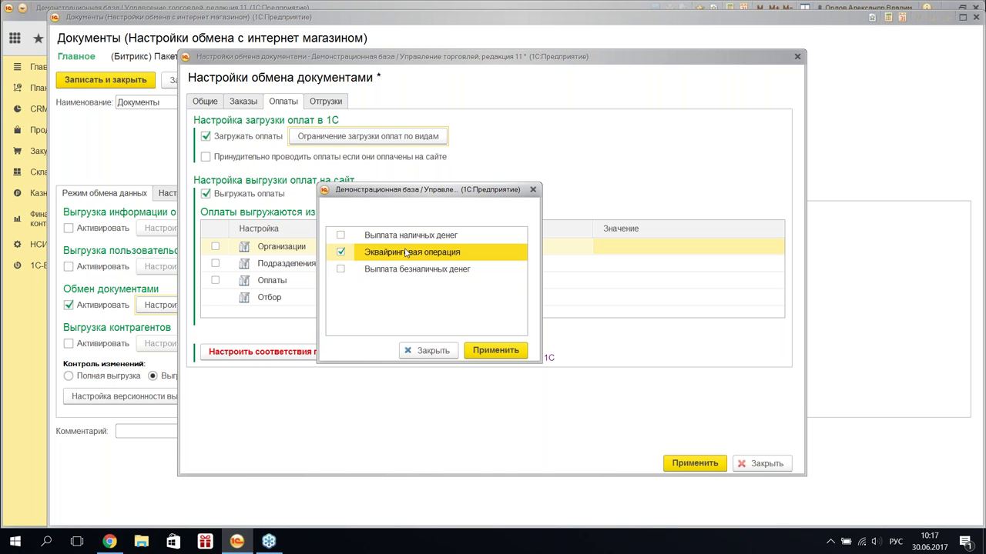
left_click(488, 352)
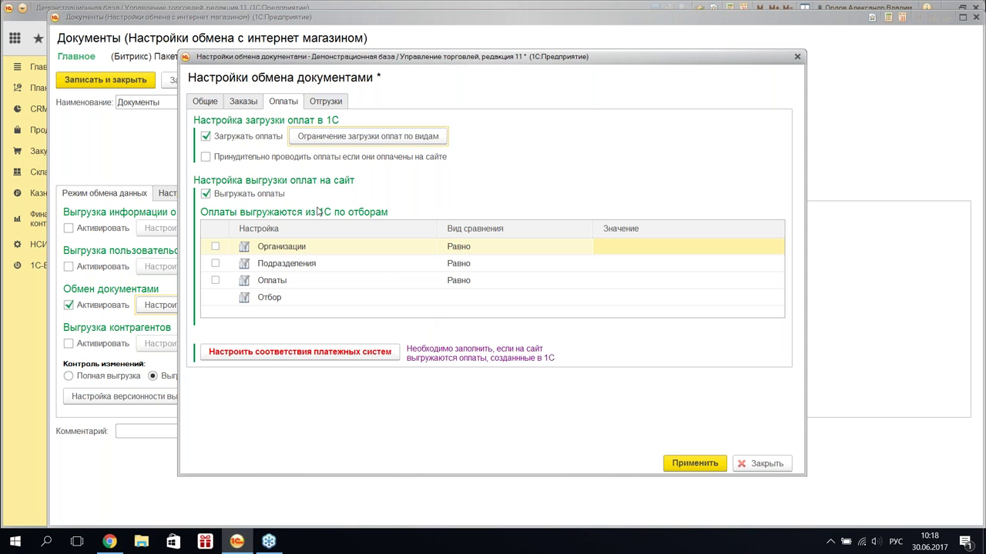
- Open the payment systems mapping on Эквайринговые терминалы and load the site's payment systems
left_click(333, 354)
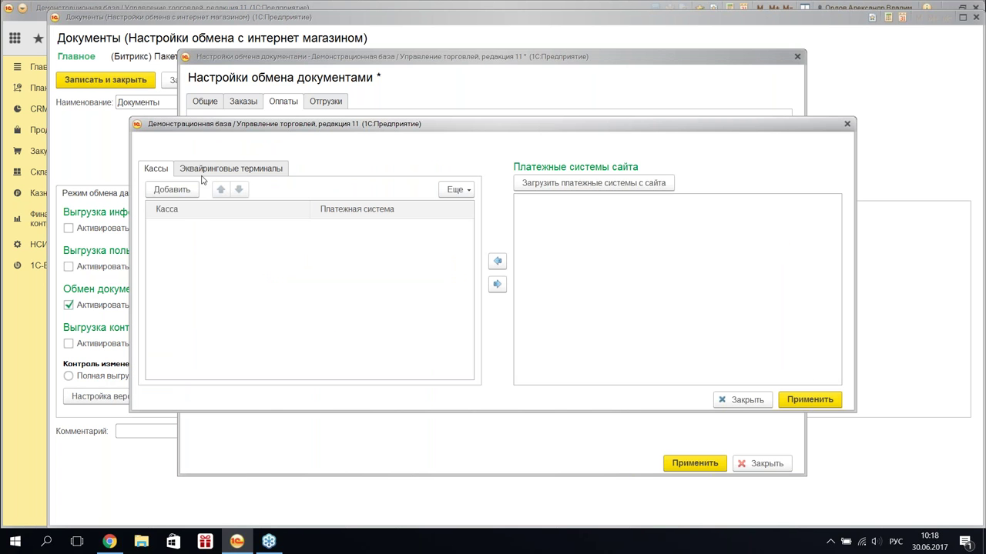
left_click(214, 173)
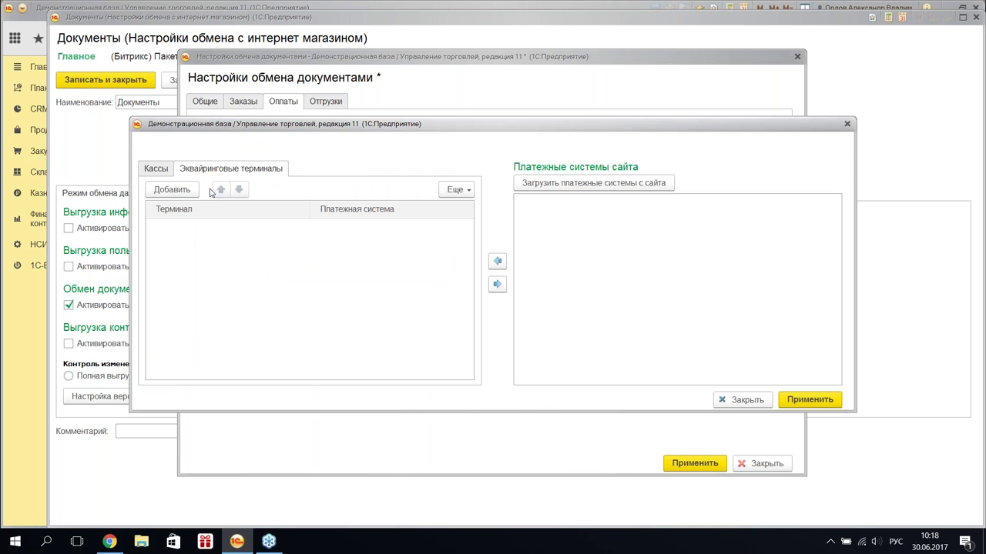
left_click(554, 182)
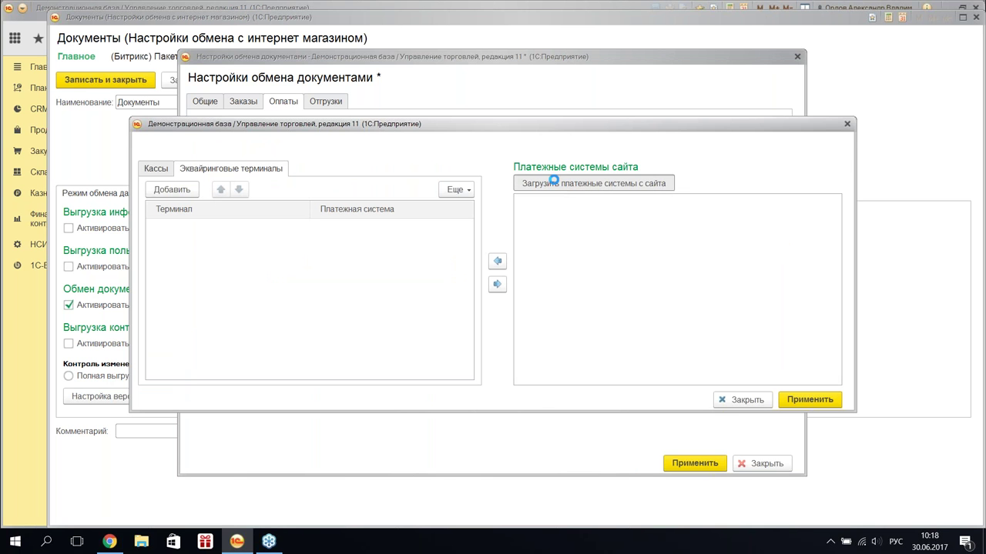
left_click(594, 205)
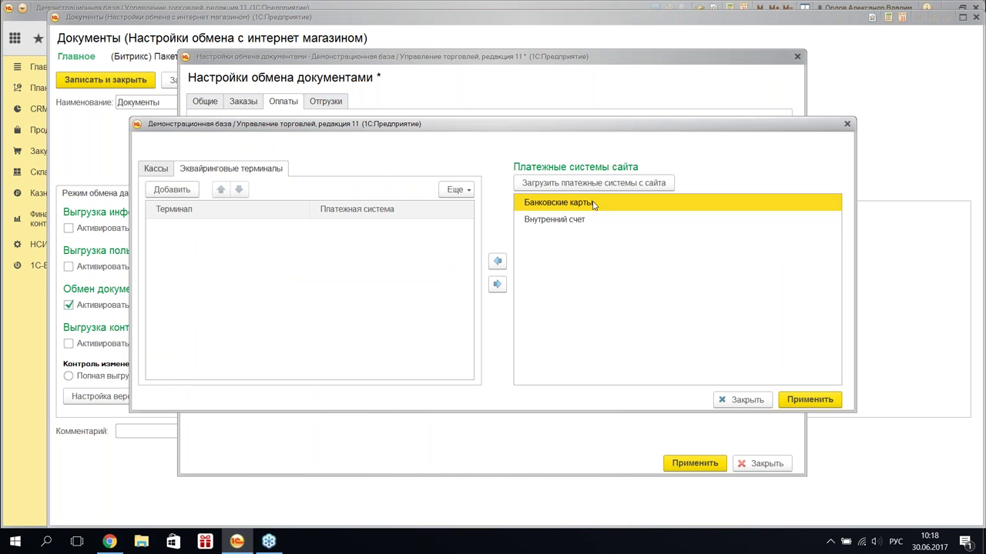
left_click(580, 220)
left_click(579, 204)
- Add the АКБ АвтБанк Торговый дом Комплексный terminal, assign Банковские карты, and apply
left_click(180, 191)
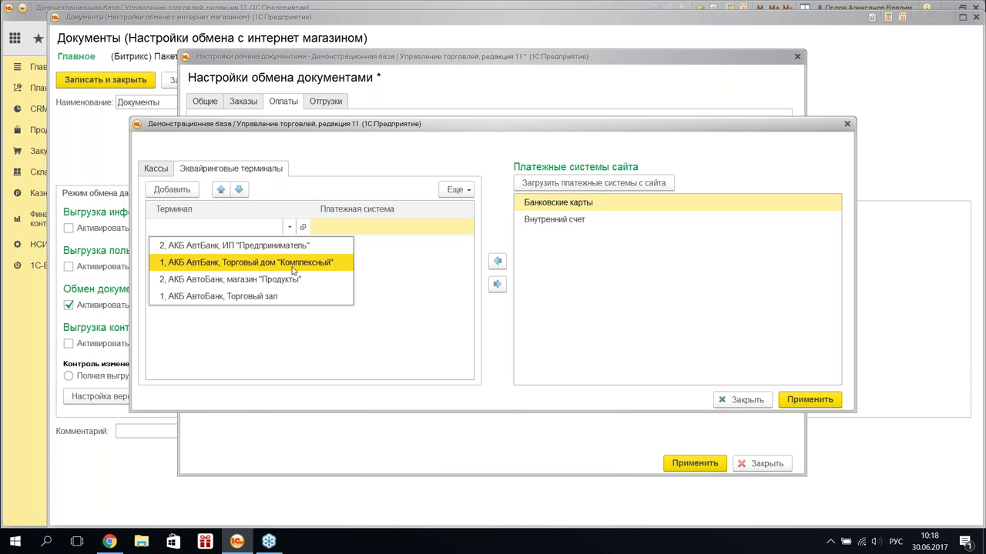
left_click(301, 269)
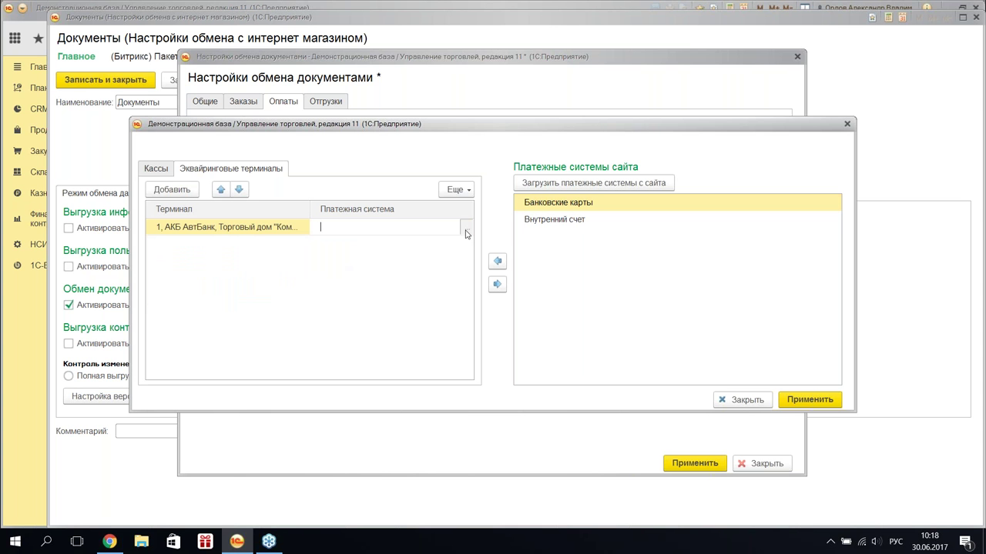
left_click(466, 228)
key("Escape")
left_click(599, 204)
left_click(497, 261)
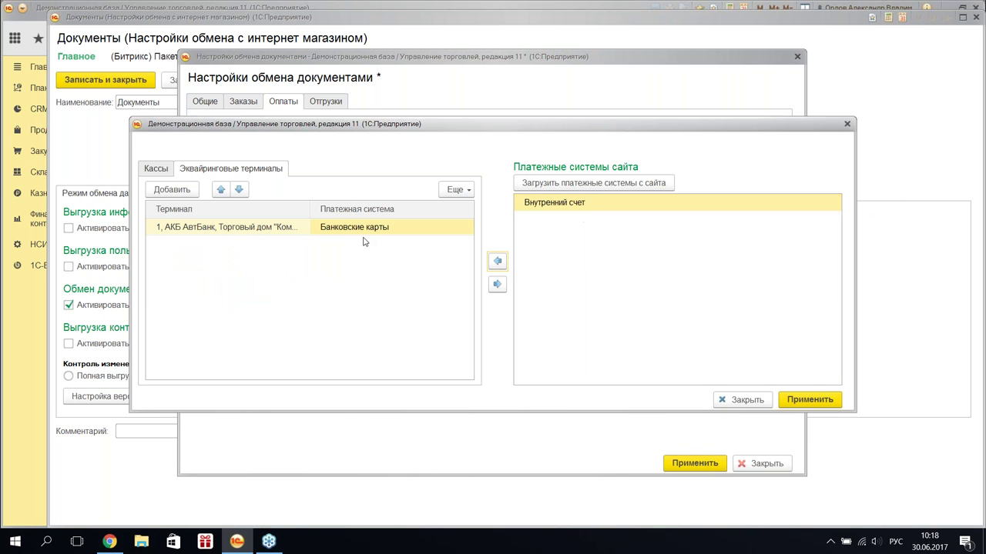
left_click(814, 401)
left_click(216, 235)
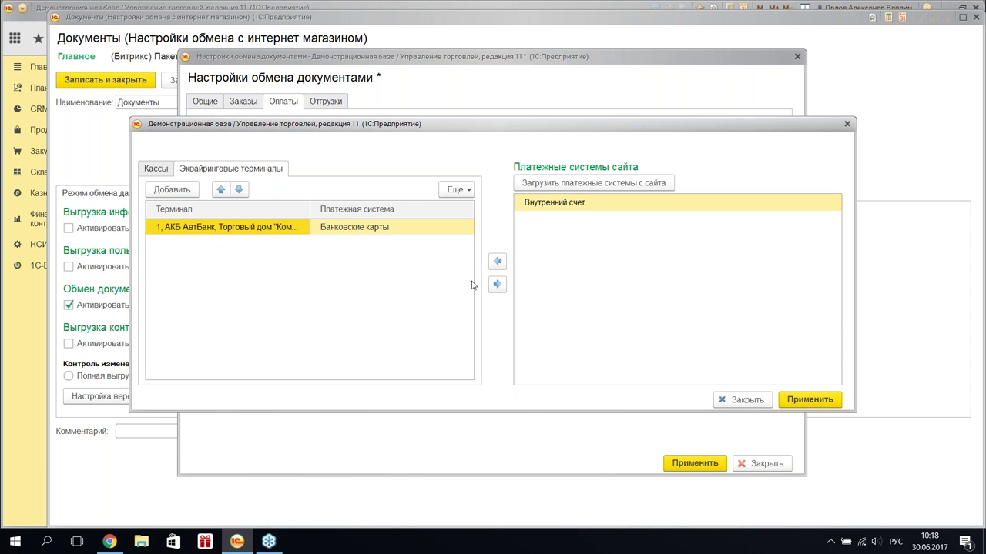
left_click(822, 402)
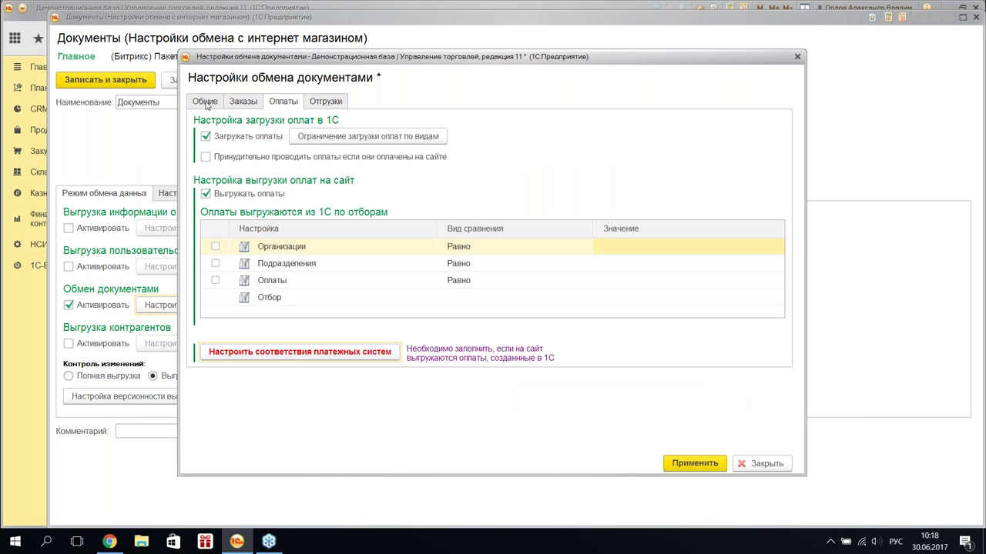
- Look over the shipment and payment settings and open the payments Отбор filter editor
left_click(327, 104)
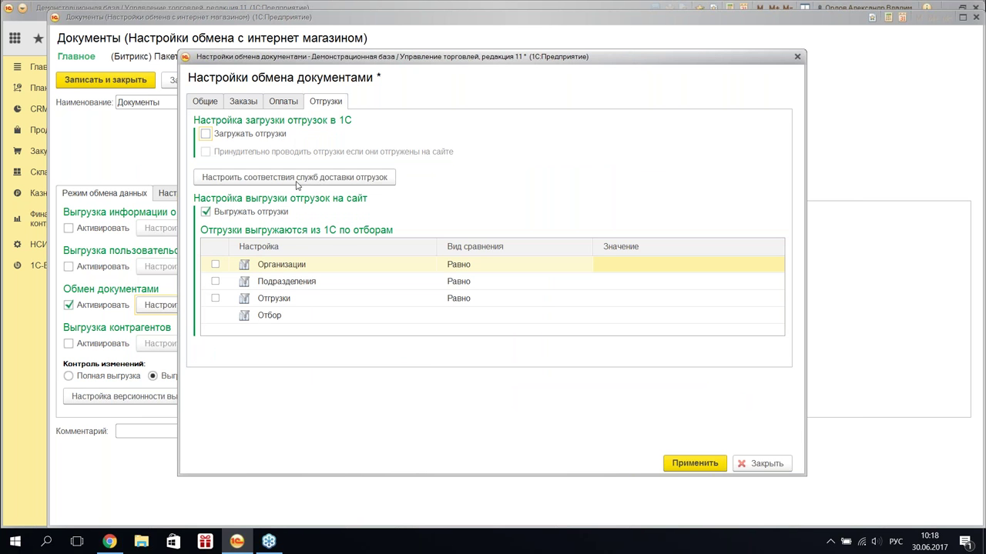
left_click(347, 323)
left_click(282, 103)
left_click(505, 297)
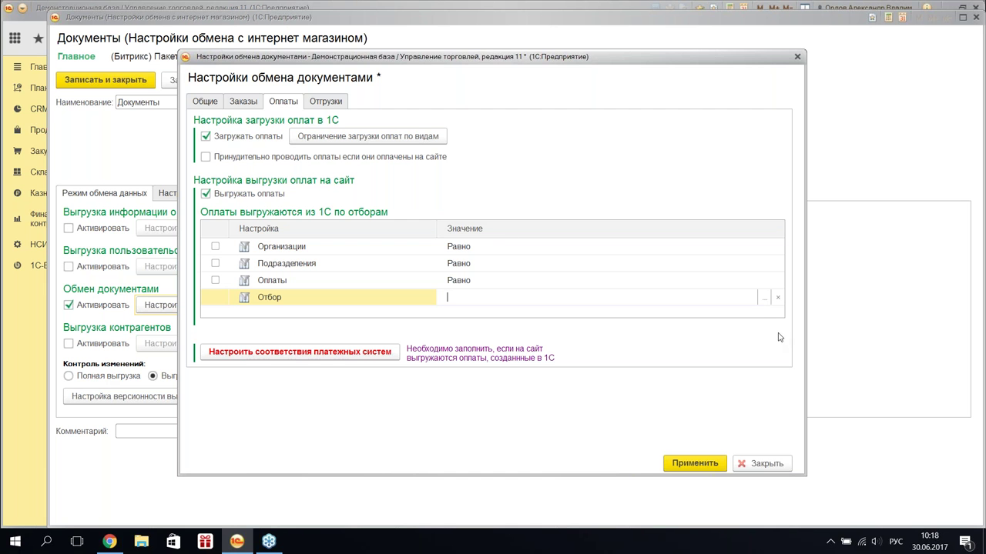
left_click(761, 302)
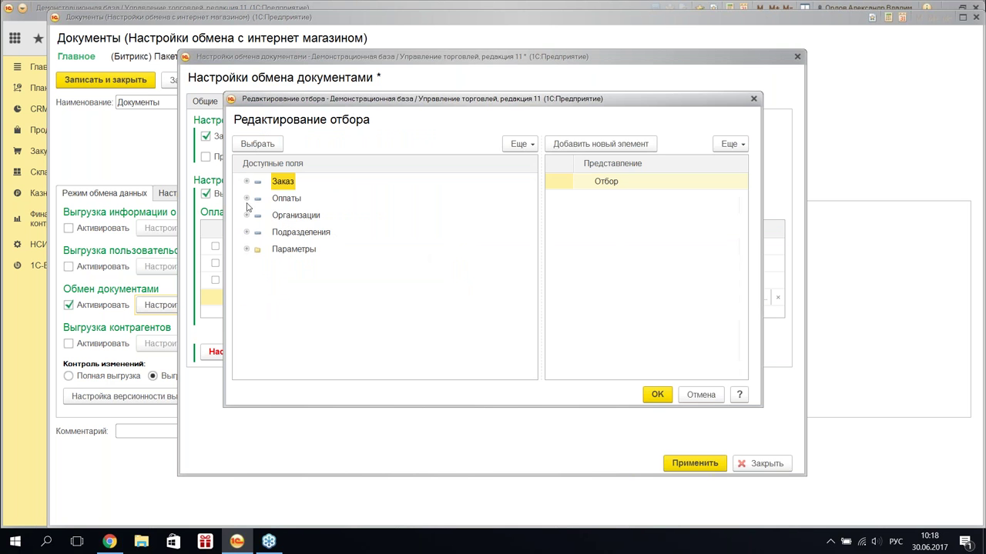
- Browse the Оплаты filter fields, cancel without changes, and return to the Общие settings
left_click(247, 198)
left_click(331, 215)
left_click(249, 247)
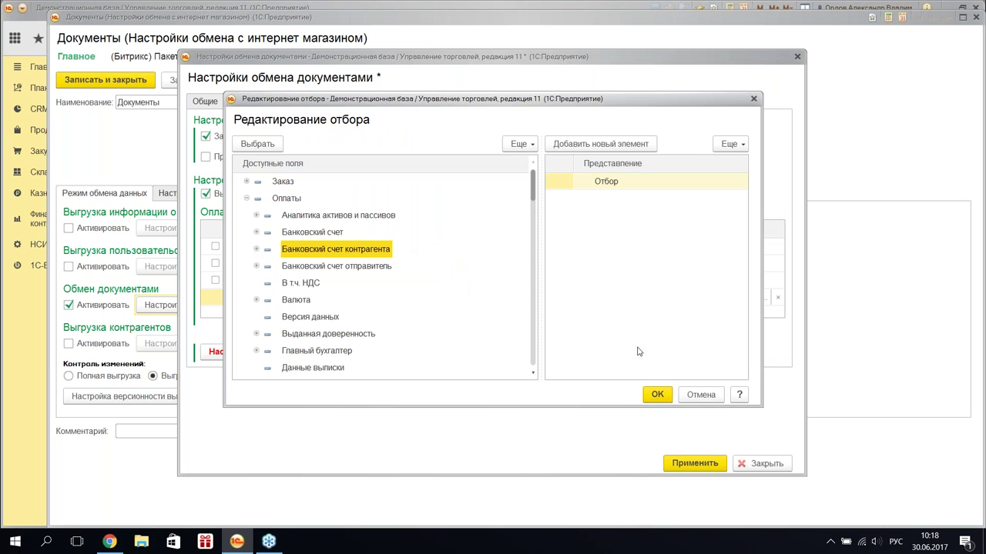
right_click(677, 287)
left_click(618, 315)
left_click(701, 395)
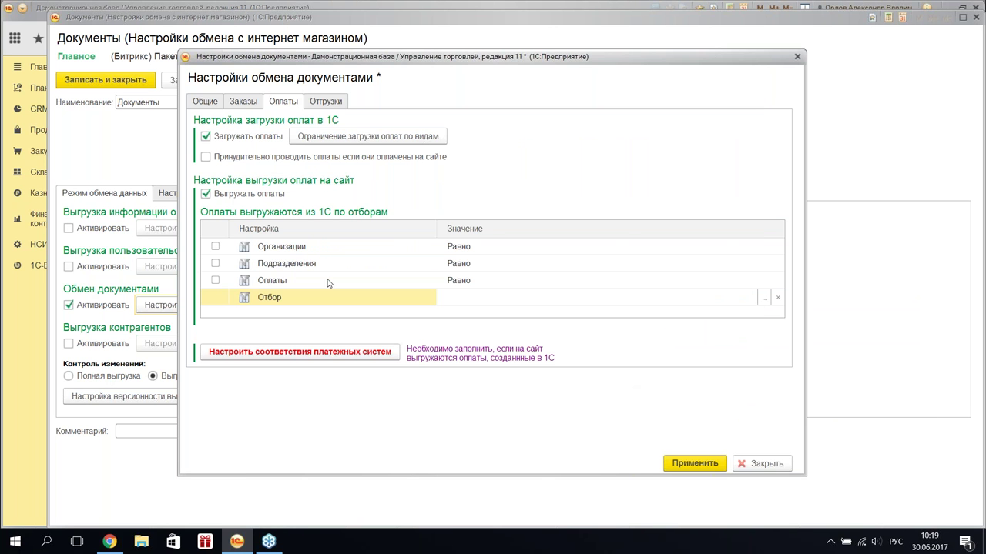
left_click(327, 283)
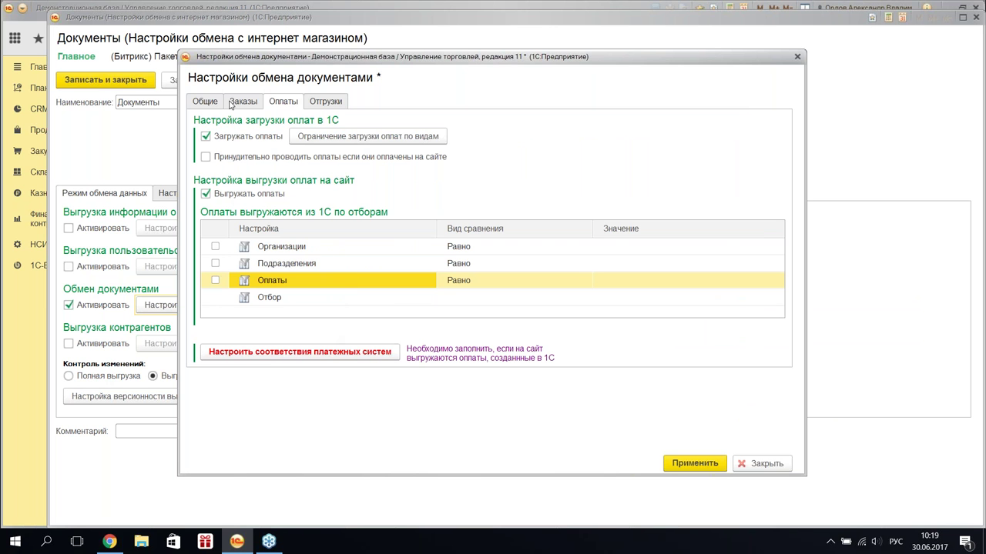
left_click(204, 103)
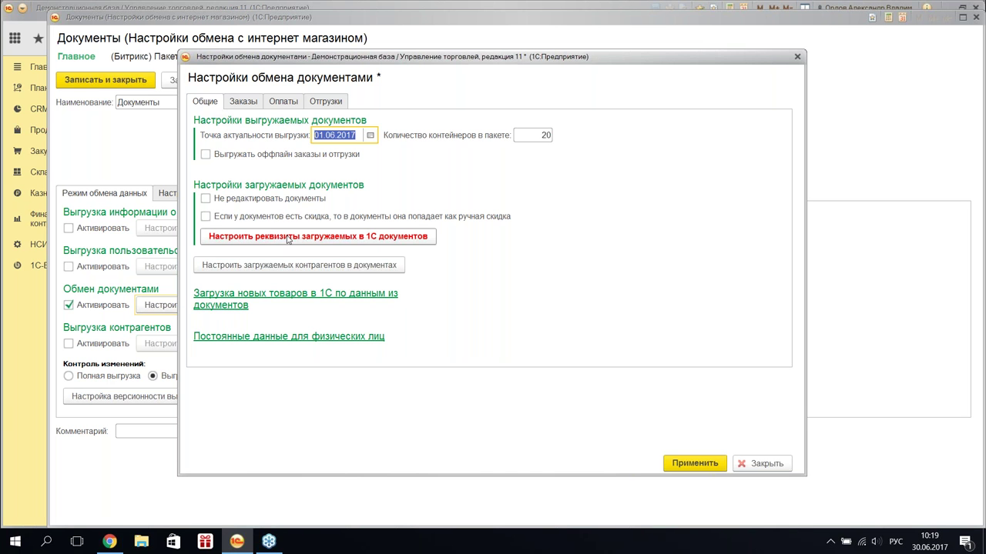
- Map Заказ клиента attributes, fixing Организация to Торговый дом "Комплексный"
left_click(314, 242)
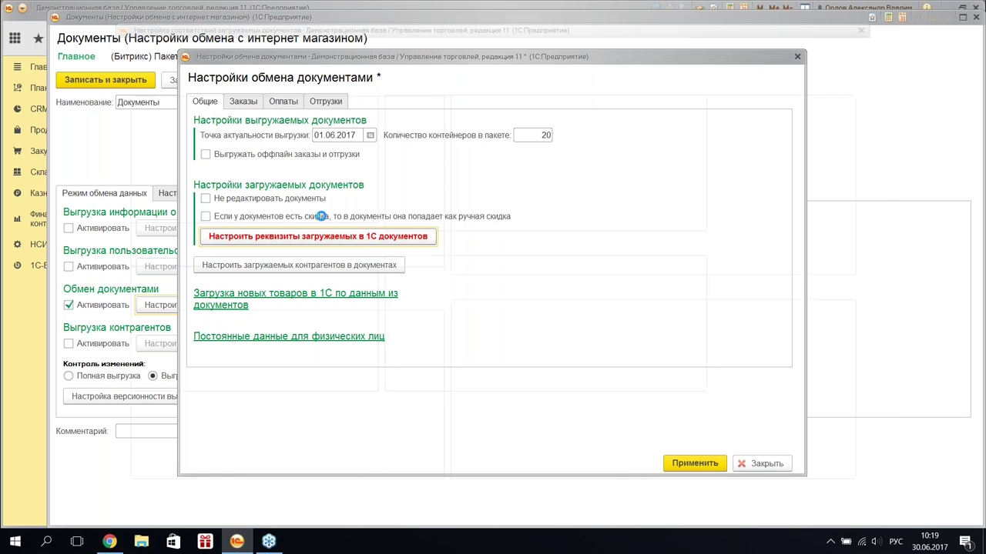
right_click(195, 136)
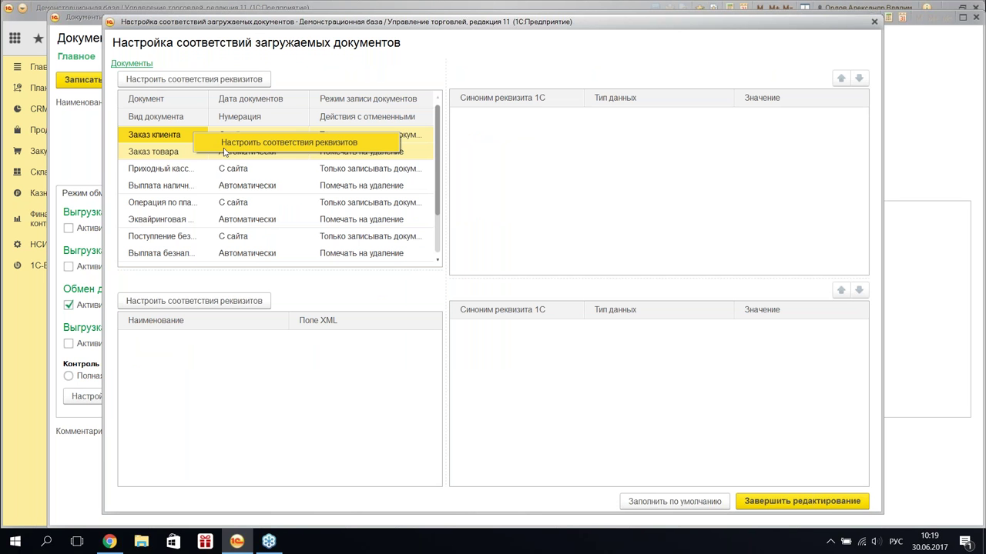
left_click(225, 148)
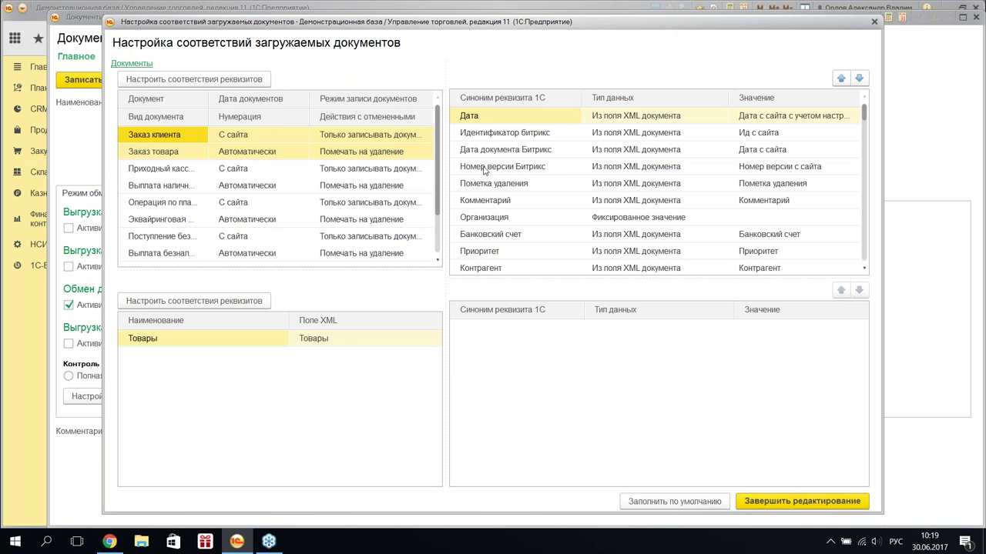
left_click(562, 165)
double_click(766, 217)
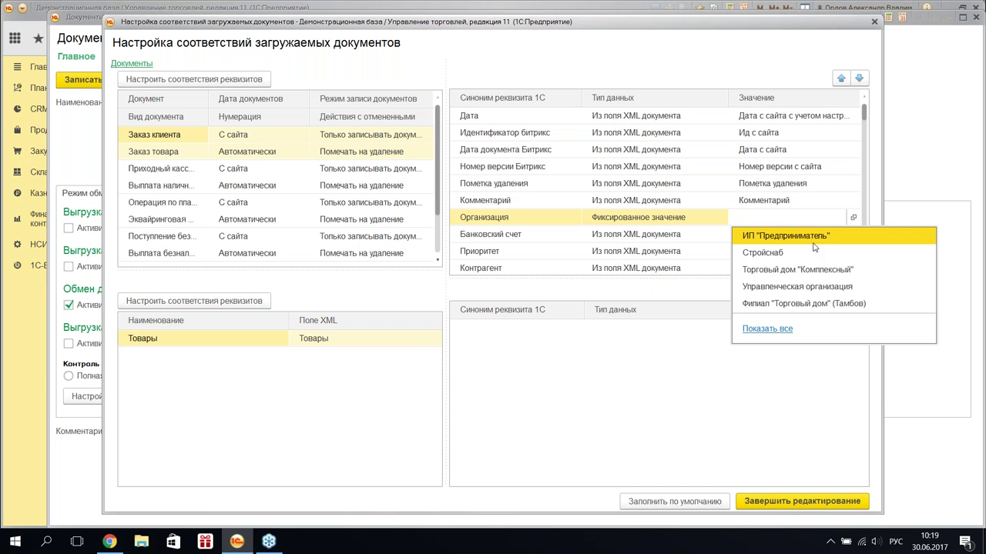
left_click(833, 270)
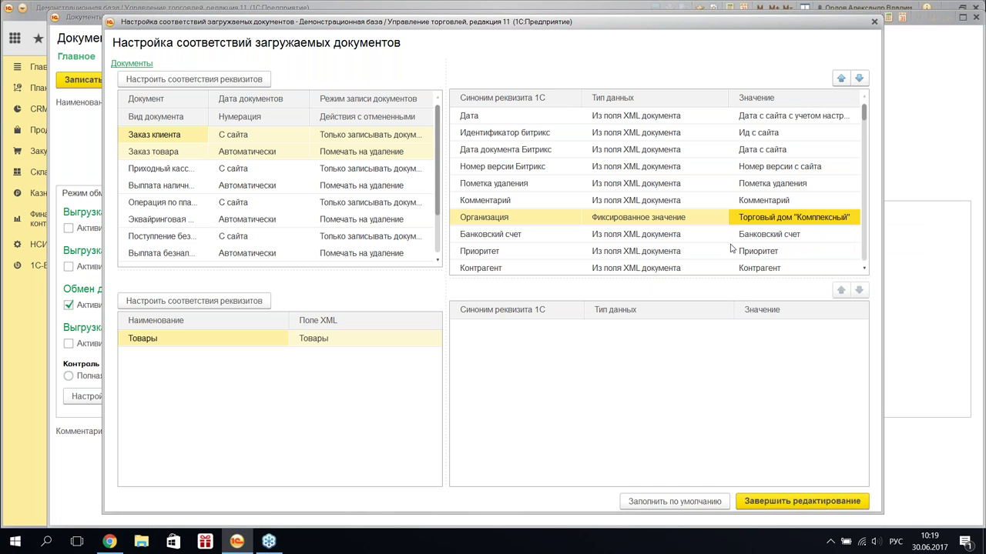
left_click(678, 234)
- Make Склад a fixed value set to Центральный склад
scroll(638, 228, "down", 2)
double_click(780, 217)
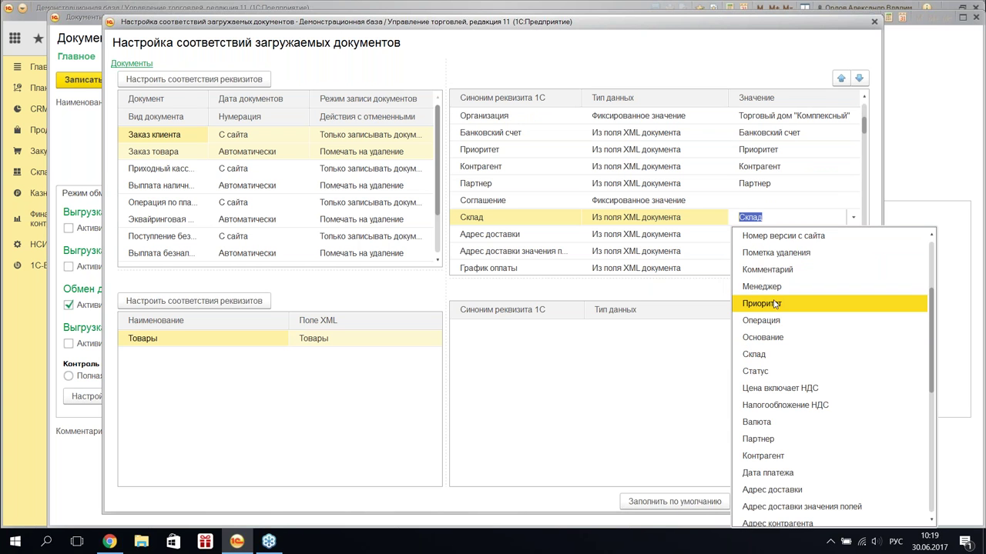
left_click(667, 220)
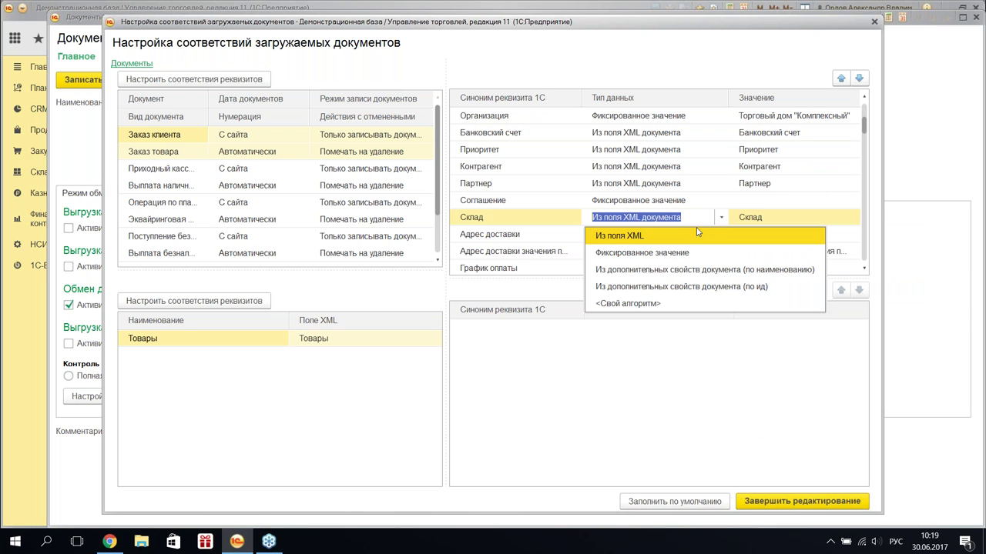
left_click(765, 251)
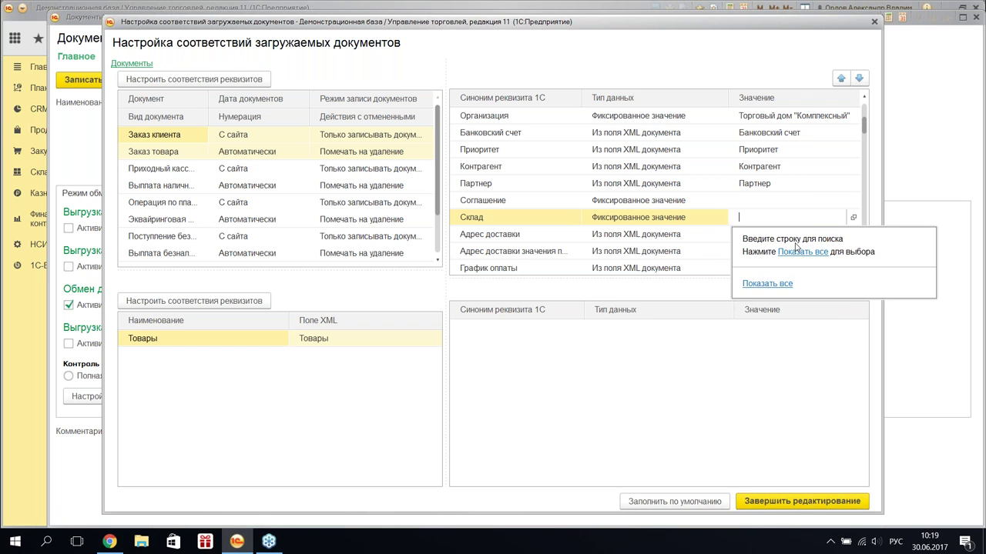
left_click(795, 249)
left_click(263, 208)
left_click(274, 225)
double_click(347, 274)
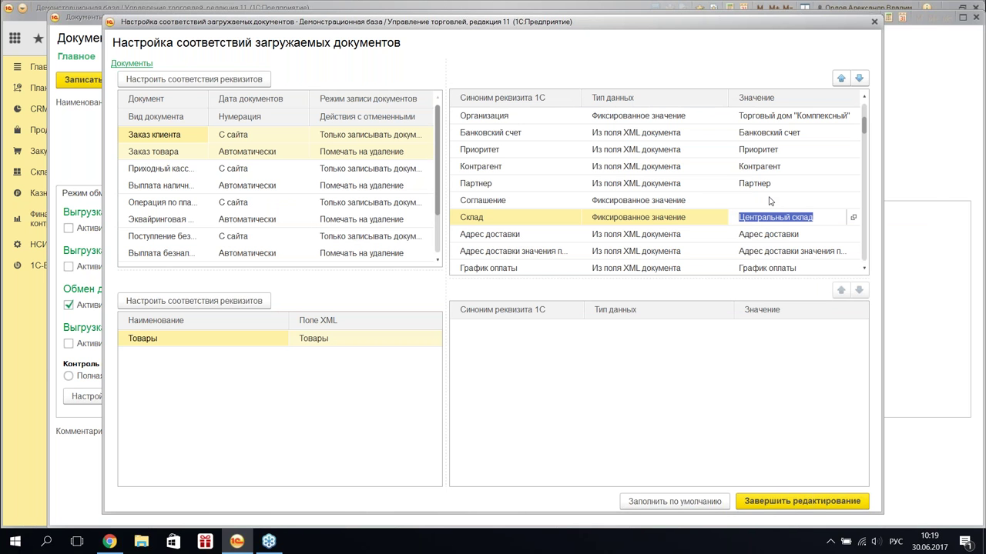
- Set the order's Соглашение to Продажа в розницу and open that agreement's card
double_click(770, 200)
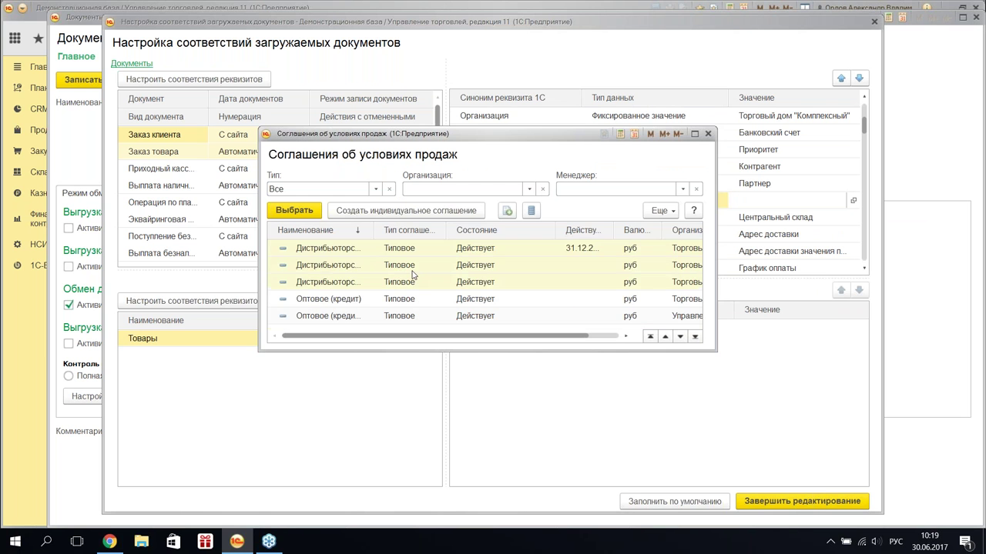
left_click_drag(716, 351, 870, 437)
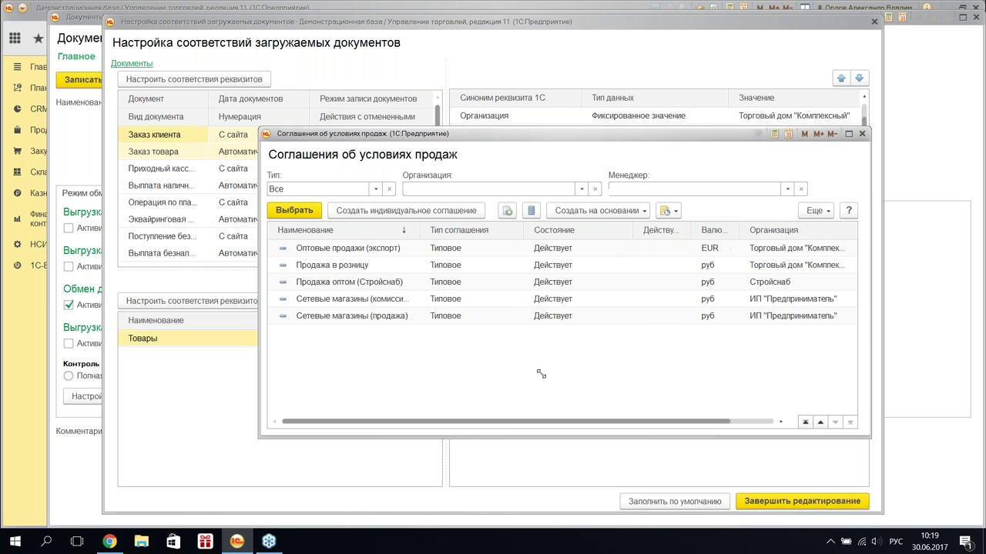
double_click(360, 345)
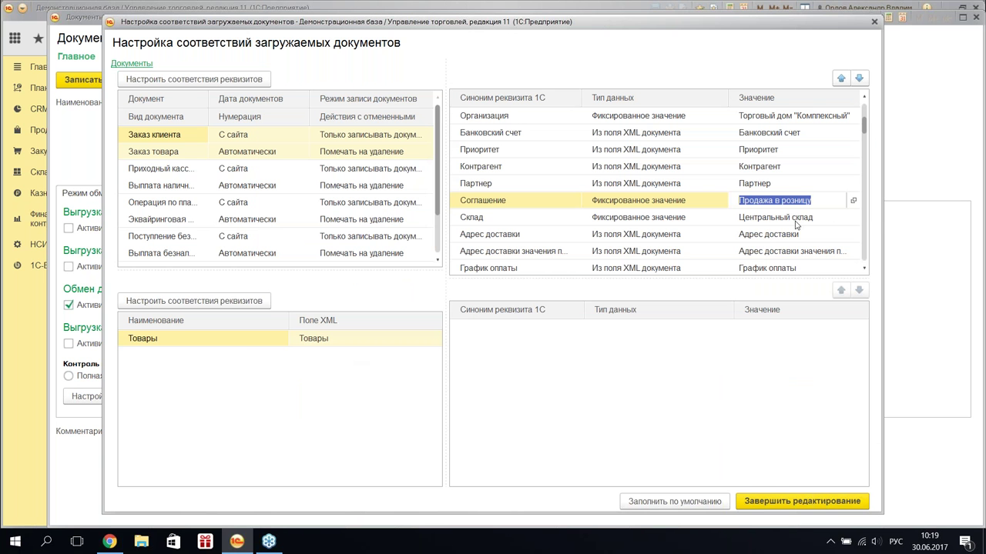
left_click(853, 200)
- Change the Розн-1 agreement's Детализация расчетов to По заказам and save it
left_click(188, 155)
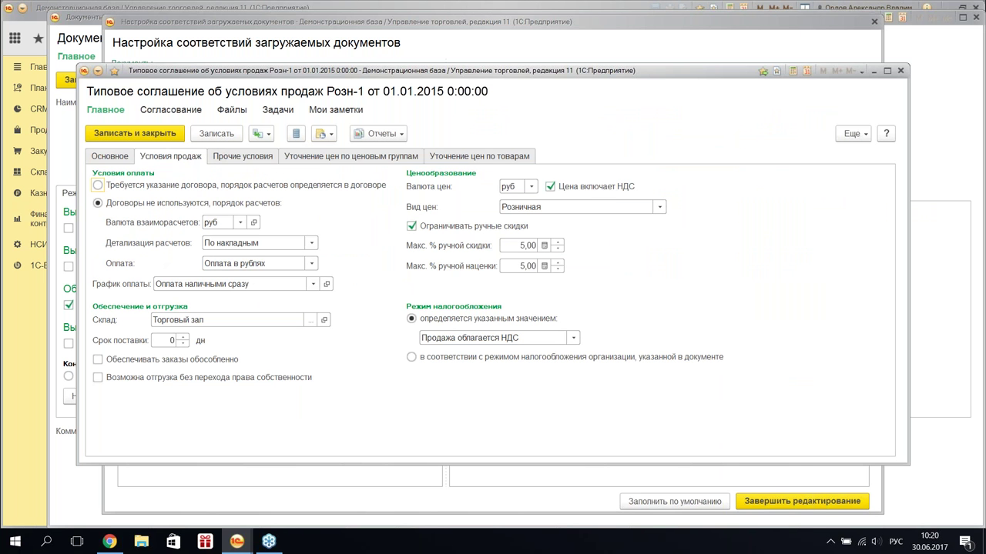
left_click(312, 243)
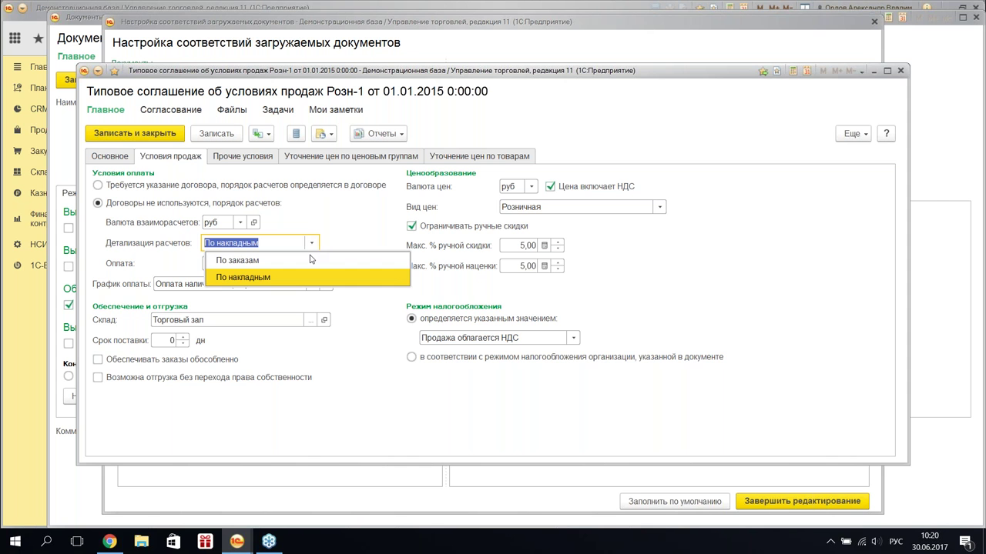
left_click(370, 261)
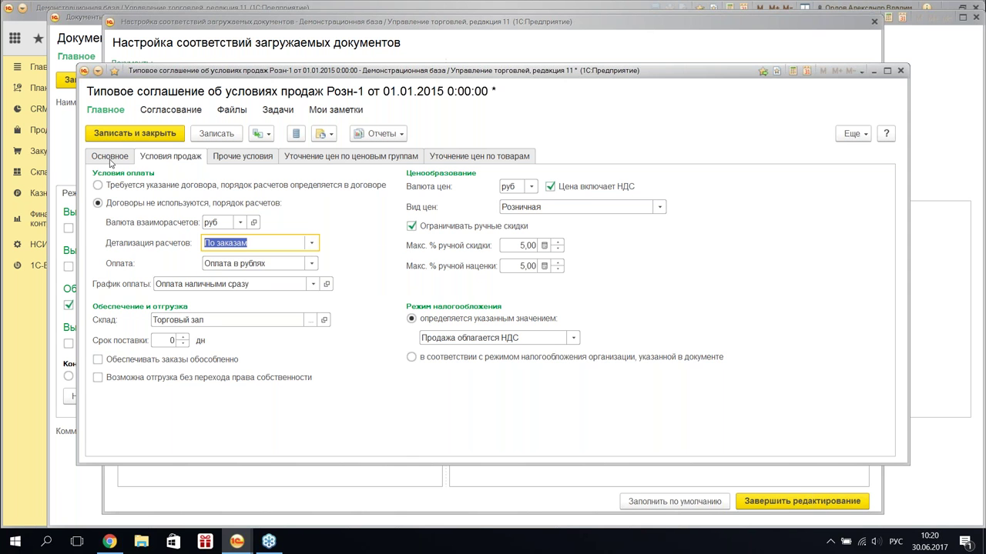
left_click(110, 156)
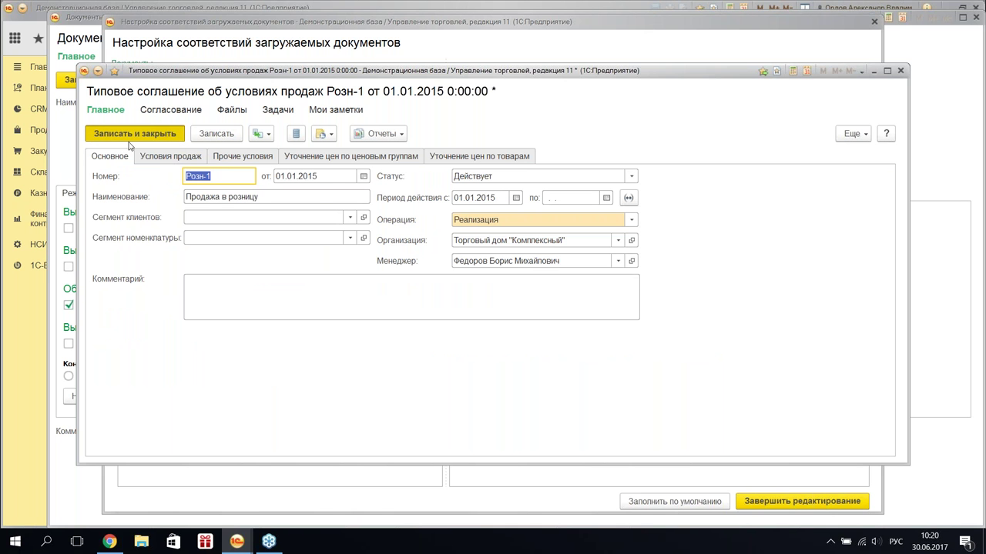
left_click(132, 147)
- Set the order's Подразделение attribute to the fixed value Торговое направление
left_click(579, 217)
scroll(652, 210, "down", 1)
scroll(652, 209, "down", 1)
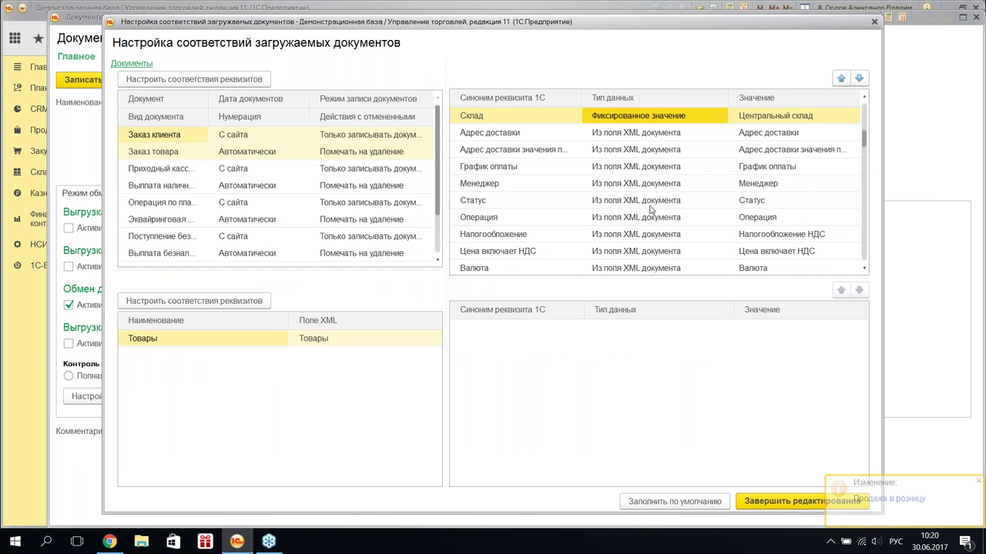
scroll(647, 209, "down", 2)
scroll(562, 197, "down", 5)
scroll(603, 200, "down", 5)
scroll(634, 220, "down", 1)
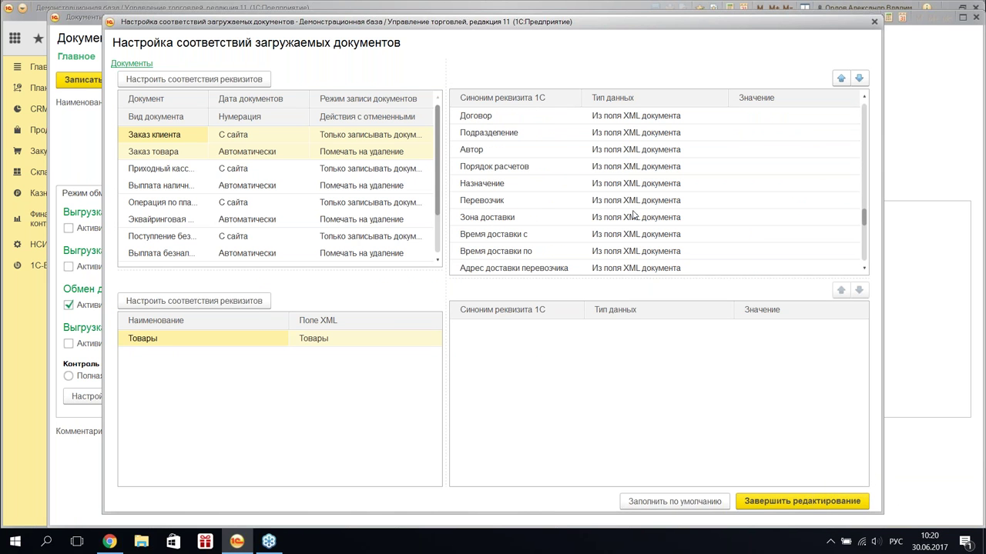
left_click(684, 134)
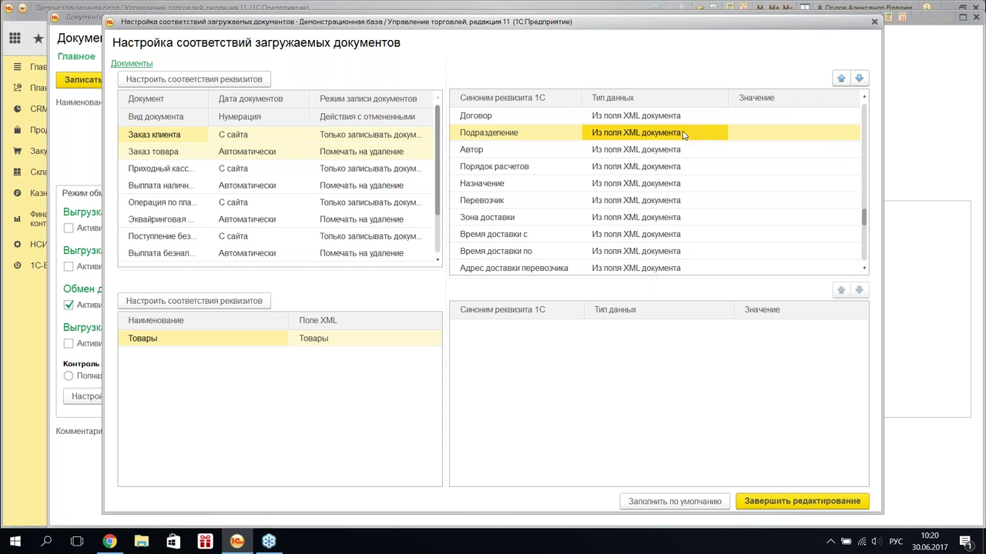
left_click(684, 134)
left_click(631, 176)
left_click(778, 149)
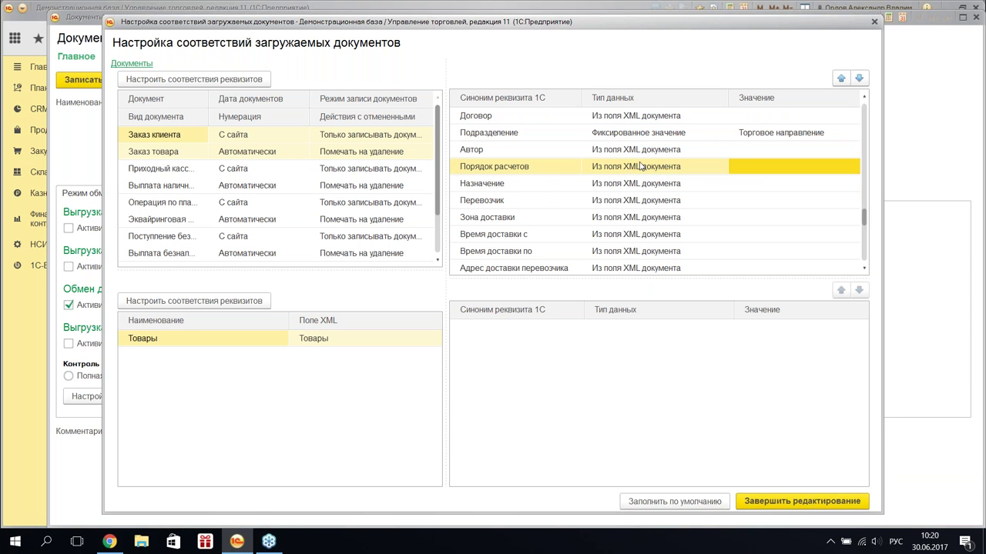
scroll(531, 170, "up", 5)
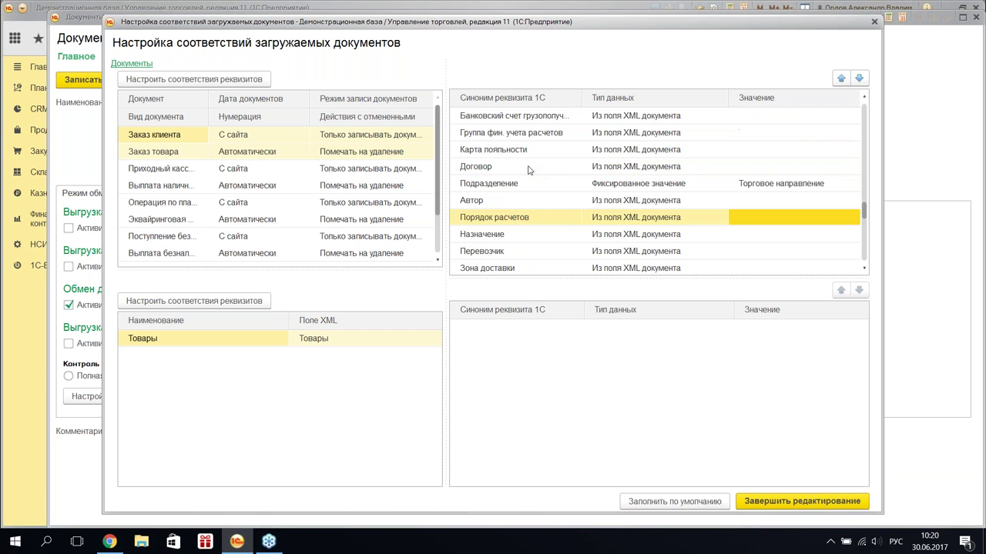
left_click(164, 210)
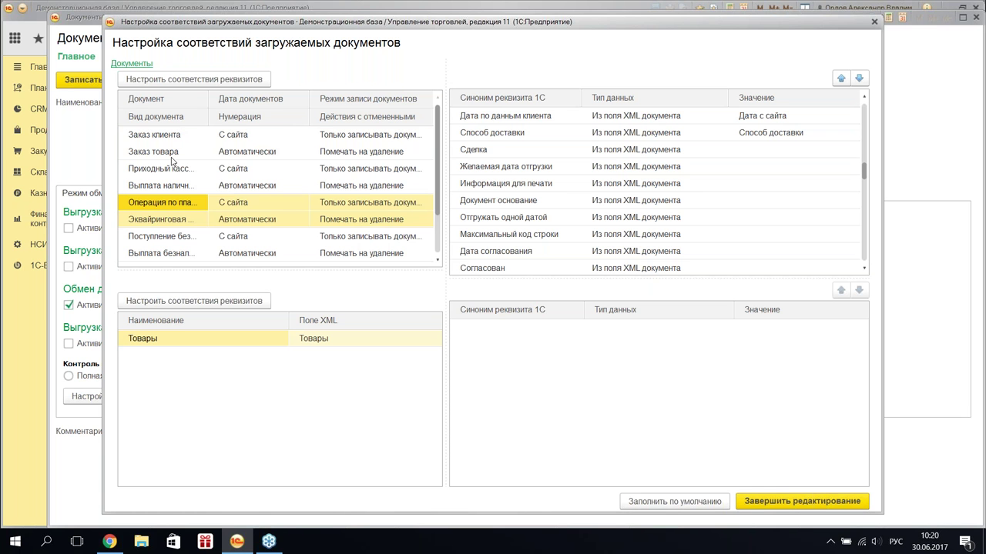
- Map card payment attributes: Организация Торговый дом "Комплексный", a card number, Оплата выполнена Да
right_click(181, 213)
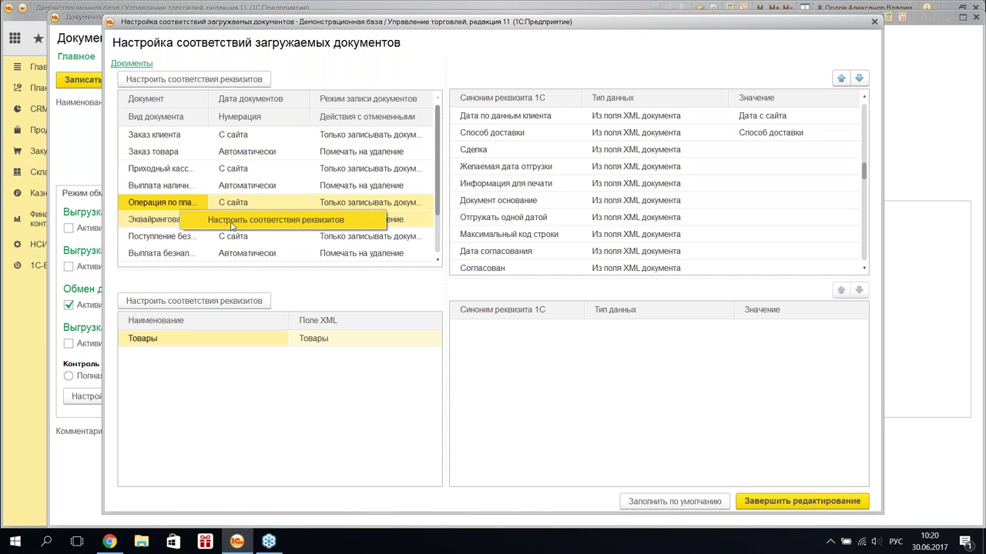
left_click(232, 223)
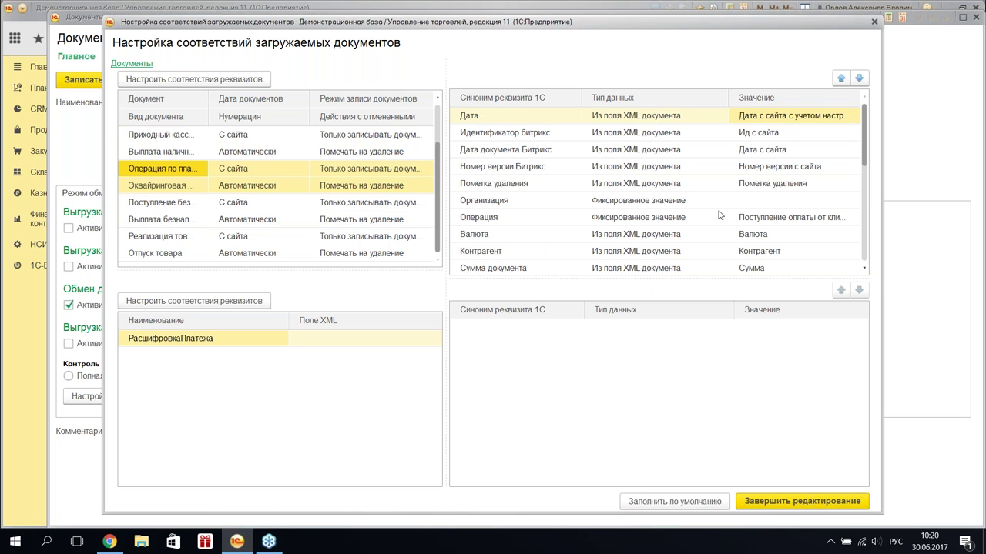
left_click(770, 200)
left_click(778, 252)
left_click(658, 223)
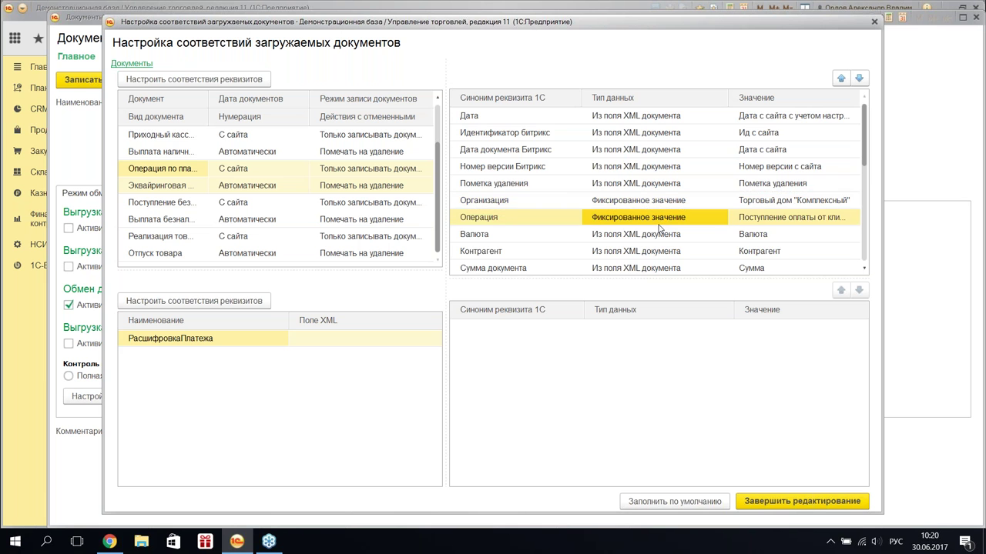
scroll(658, 225, "down", 1)
scroll(658, 225, "down", 1)
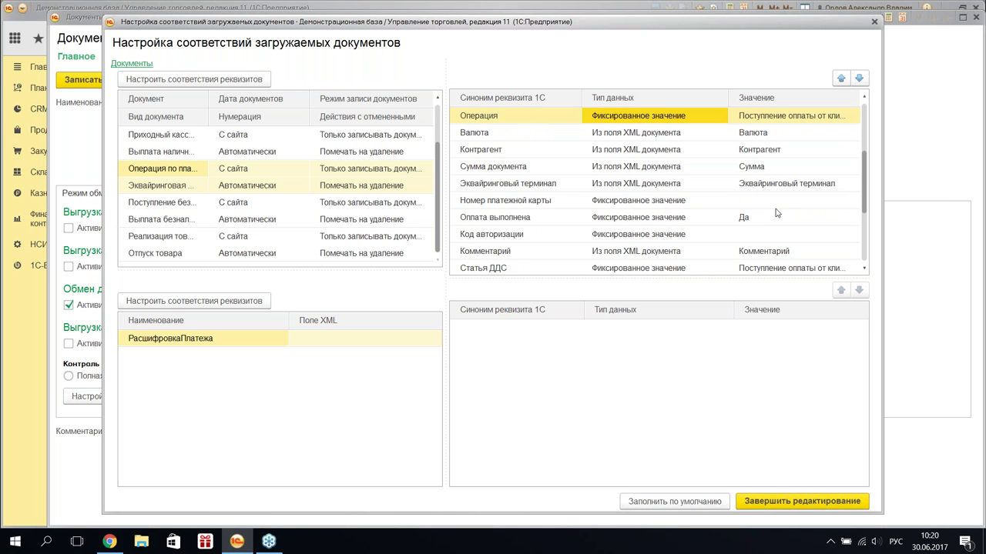
double_click(764, 202)
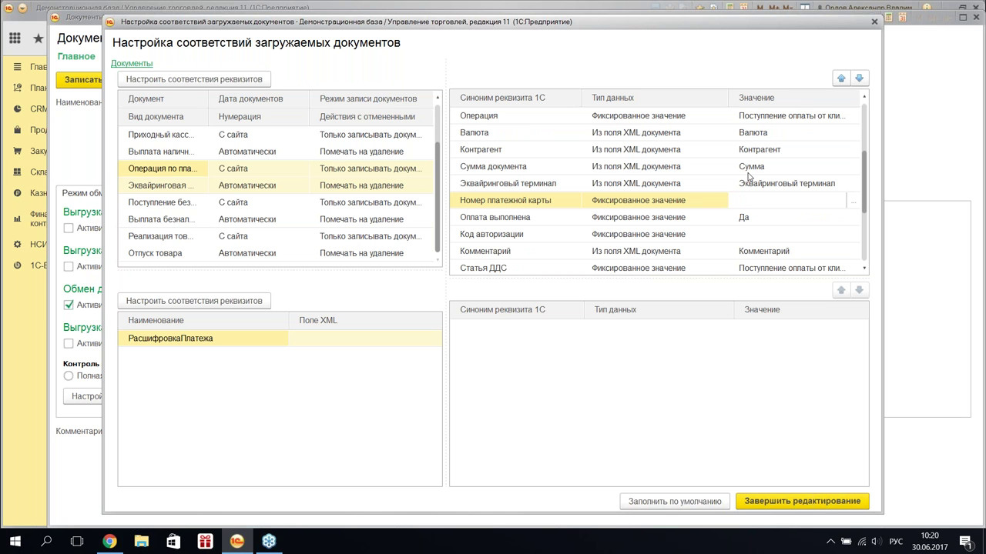
type("123456")
left_click(769, 223)
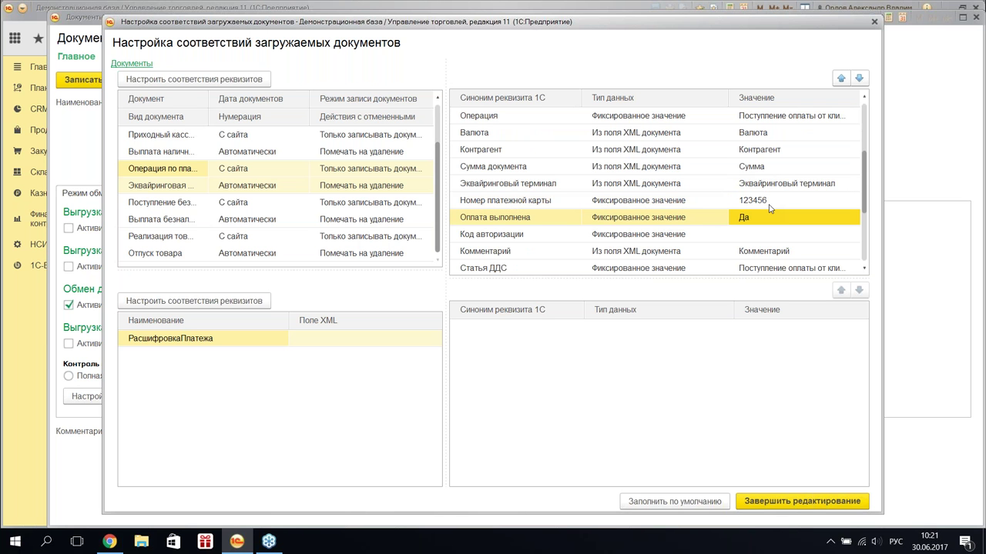
left_click(662, 218)
- Fill in the РасшифровкаПлатежа attribute mappings and finish editing the document mappings
scroll(662, 223, "down", 2)
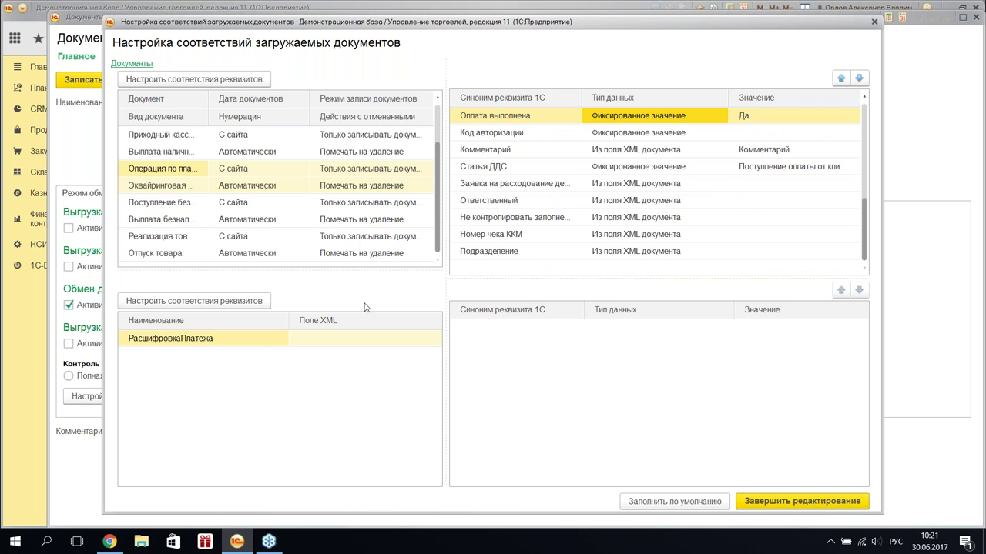
right_click(234, 344)
left_click(384, 355)
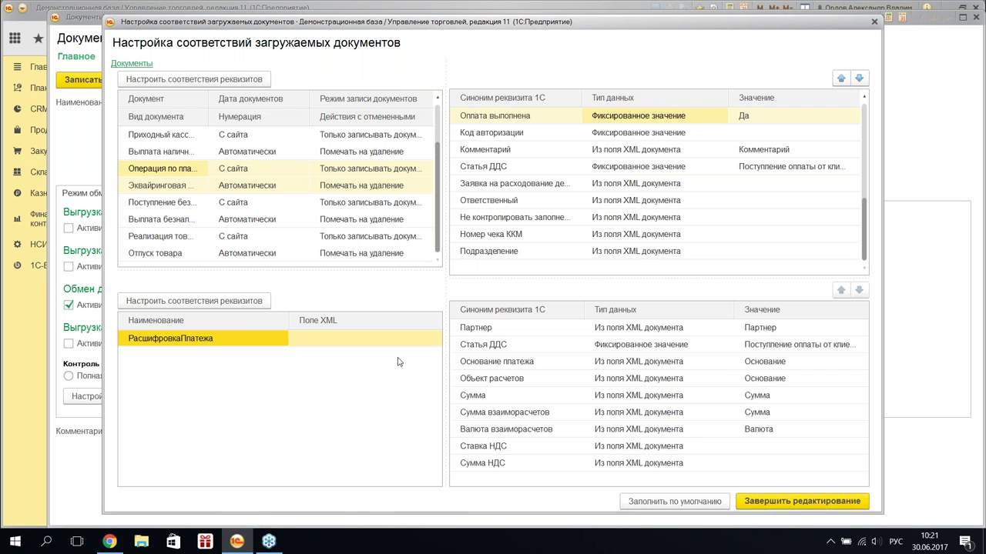
left_click(793, 497)
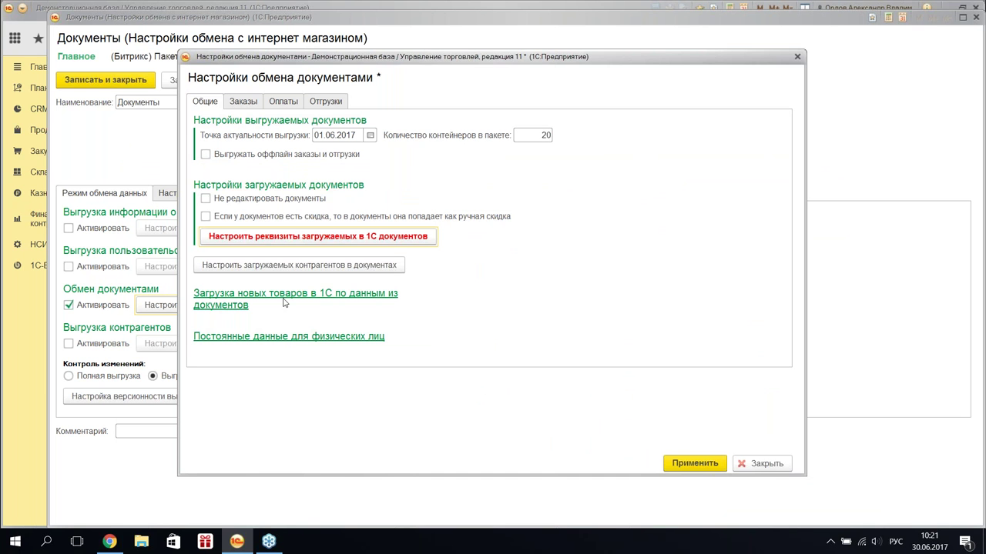
- Open the counterparty import settings and review the Физическое лицо identification methods
left_click(273, 271)
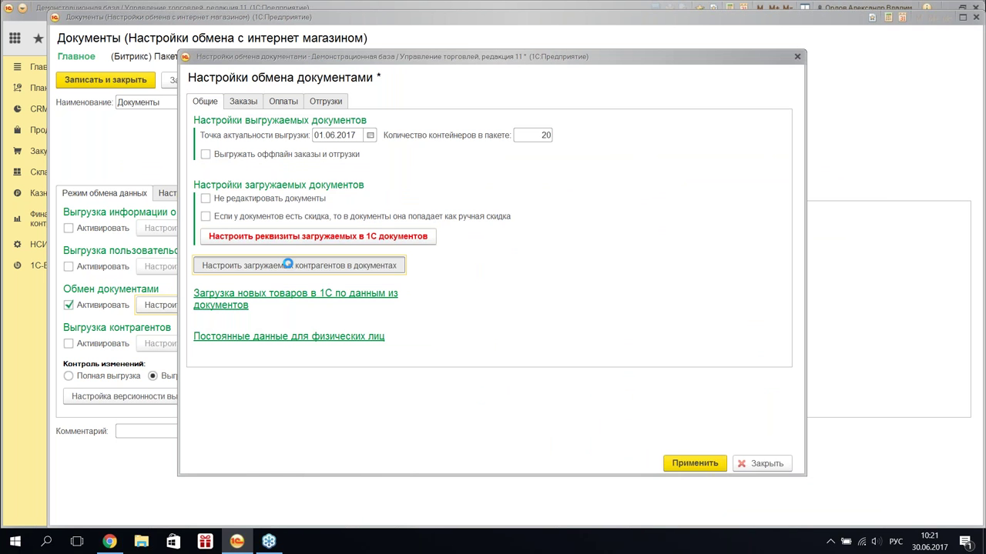
left_click_drag(434, 150, 421, 61)
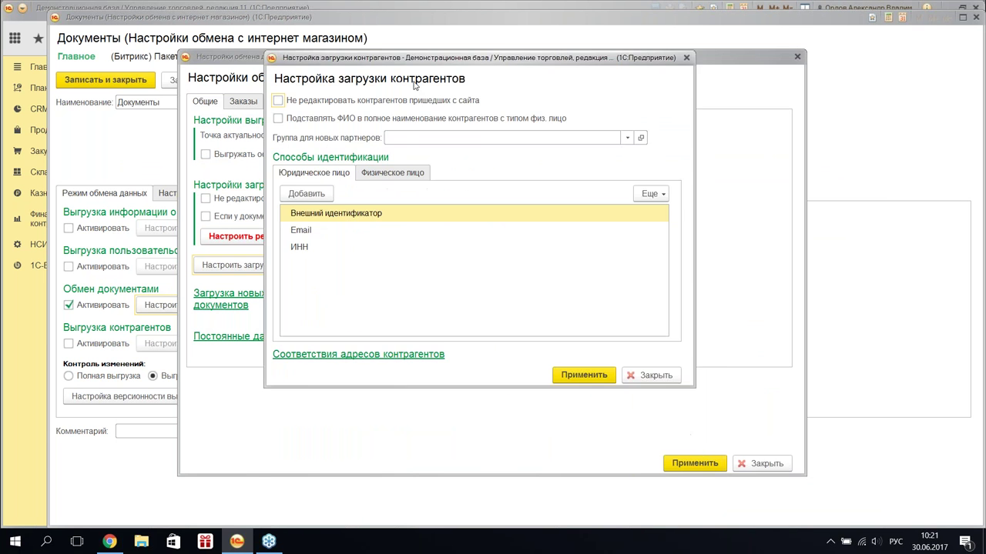
left_click(364, 177)
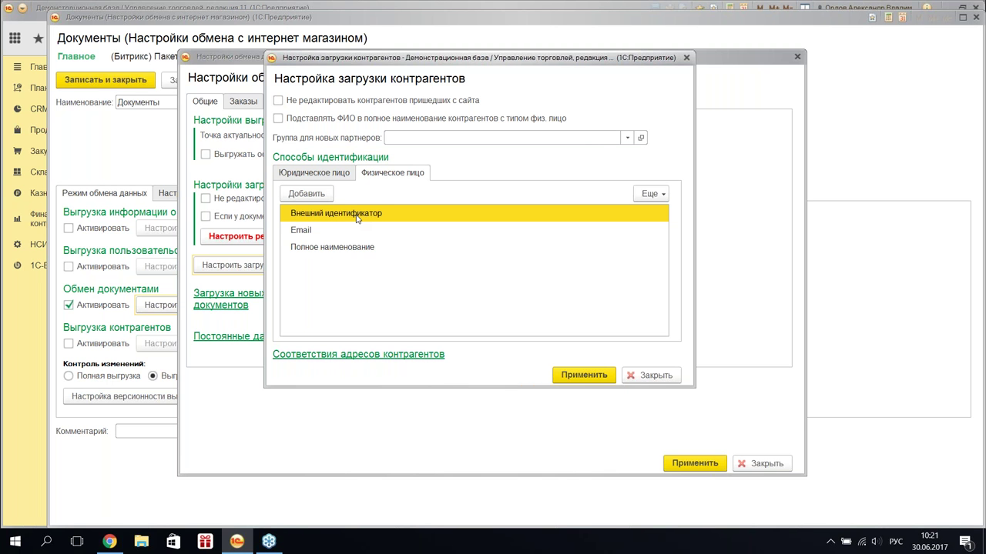
left_click(322, 234)
left_click(331, 251)
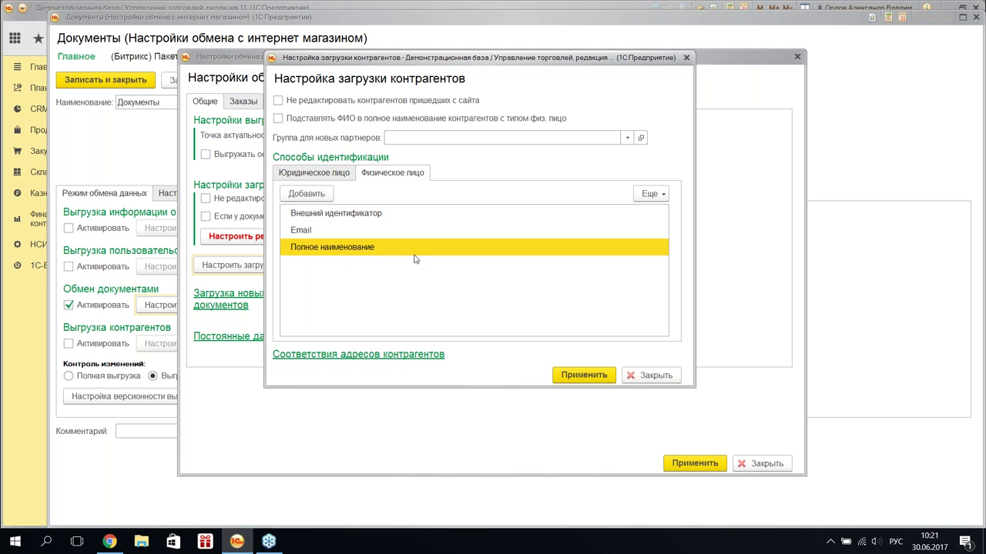
left_click(340, 223)
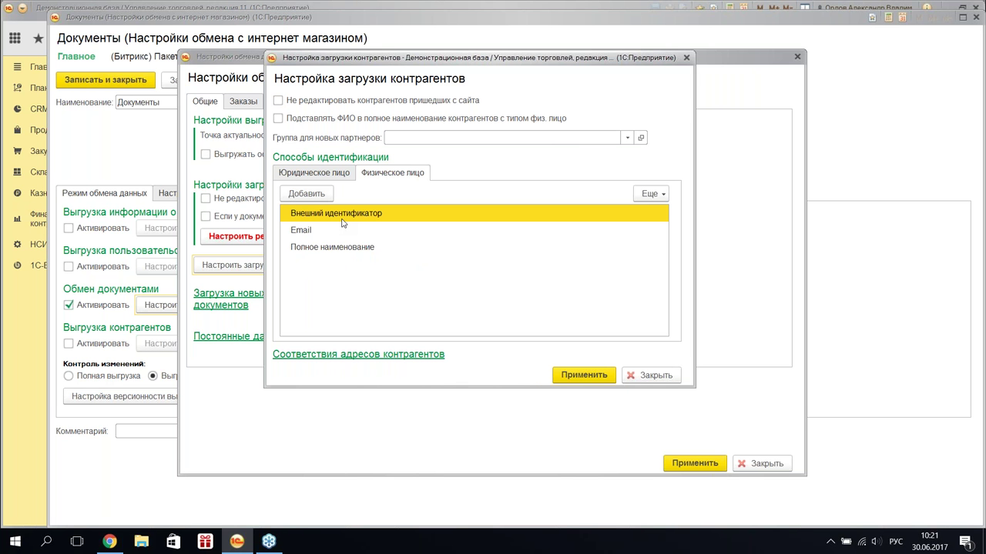
left_click(326, 234)
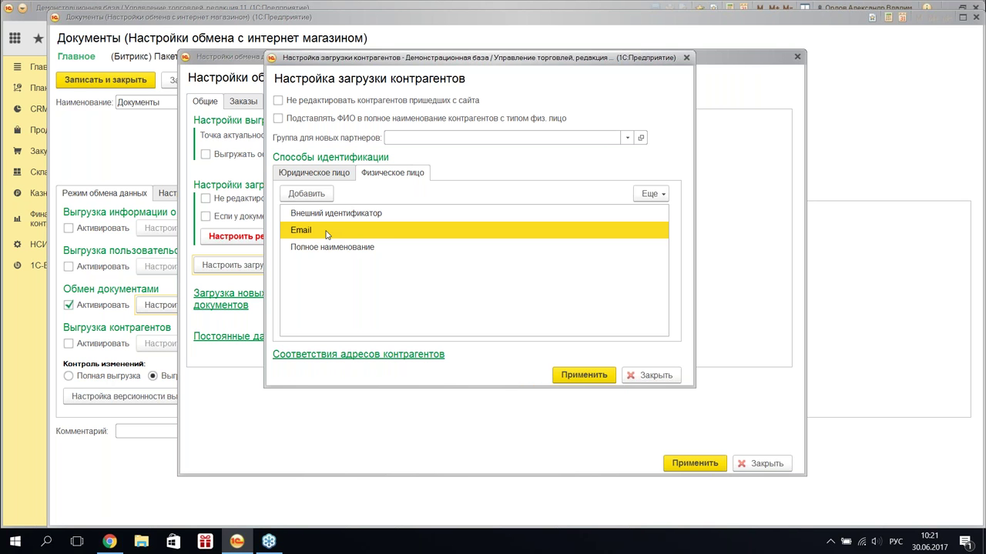
- Delete Внешний идентификатор and Полное наименование, and add Телефон as a method
left_click(359, 219)
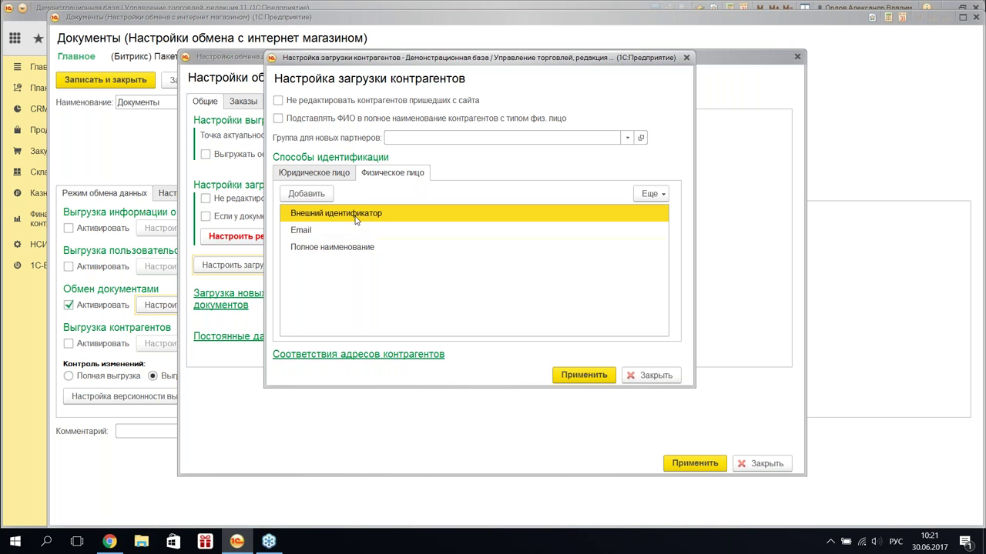
key("Delete")
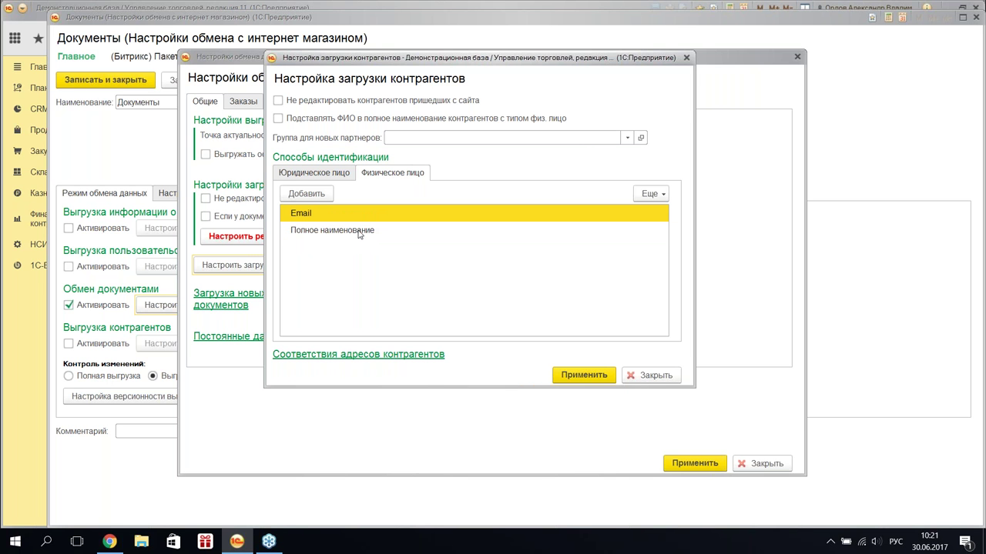
left_click(359, 233)
key("Delete")
left_click(306, 194)
left_click(332, 331)
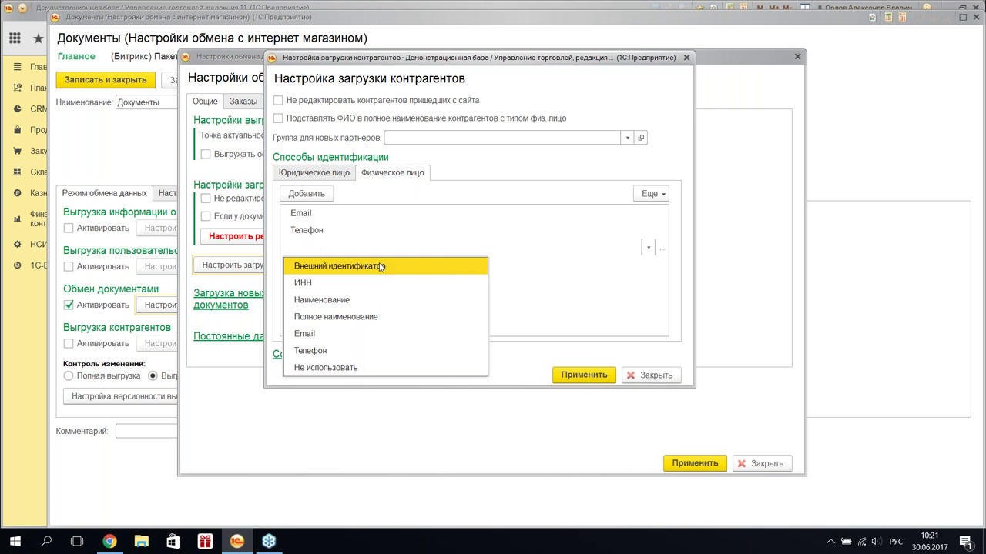
- Add Внешний идентификатор as the third identification method and apply the counterparty settings
left_click(380, 266)
left_click(531, 293)
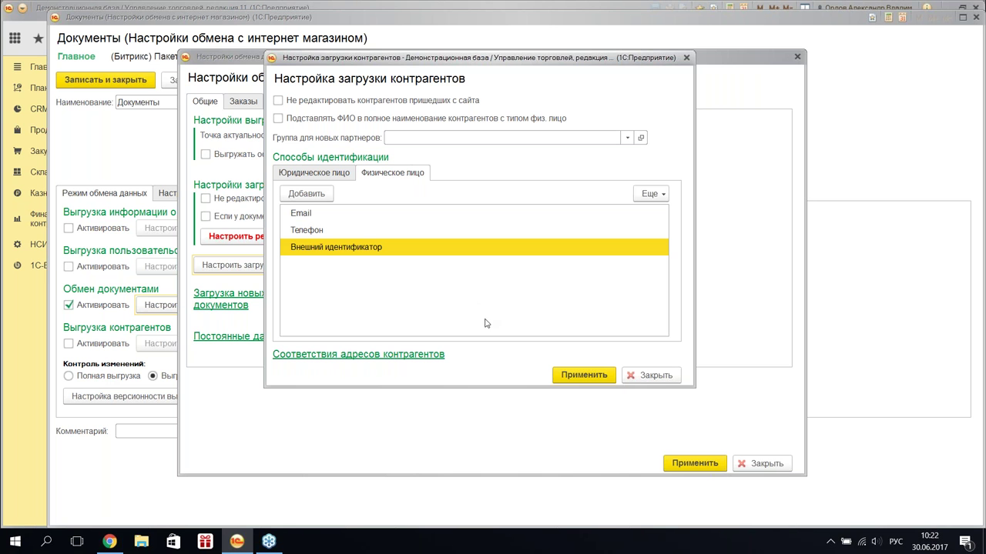
left_click(590, 376)
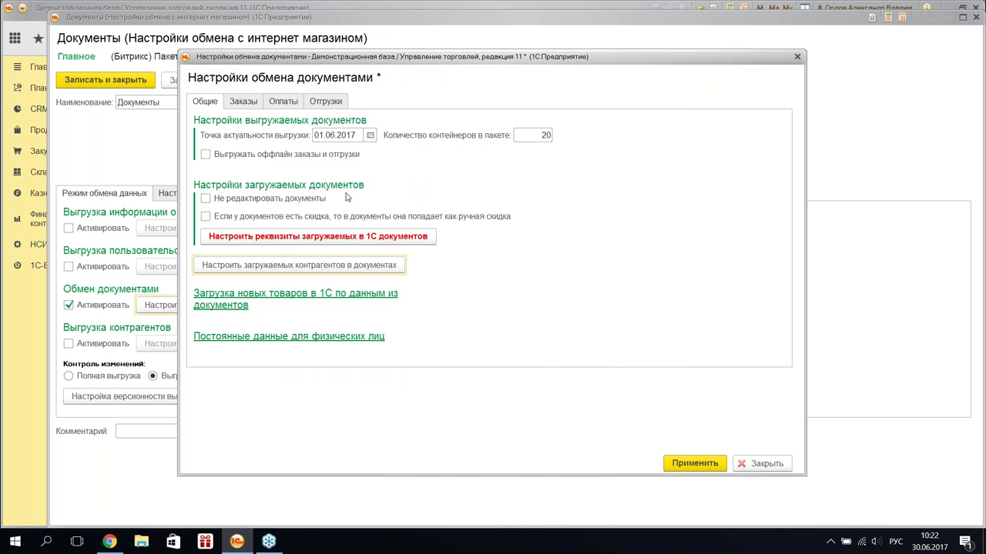
- Review the Заказы and Отгрузки tabs, apply the exchange settings, and switch to Chrome
left_click(243, 105)
left_click(325, 102)
left_click(682, 462)
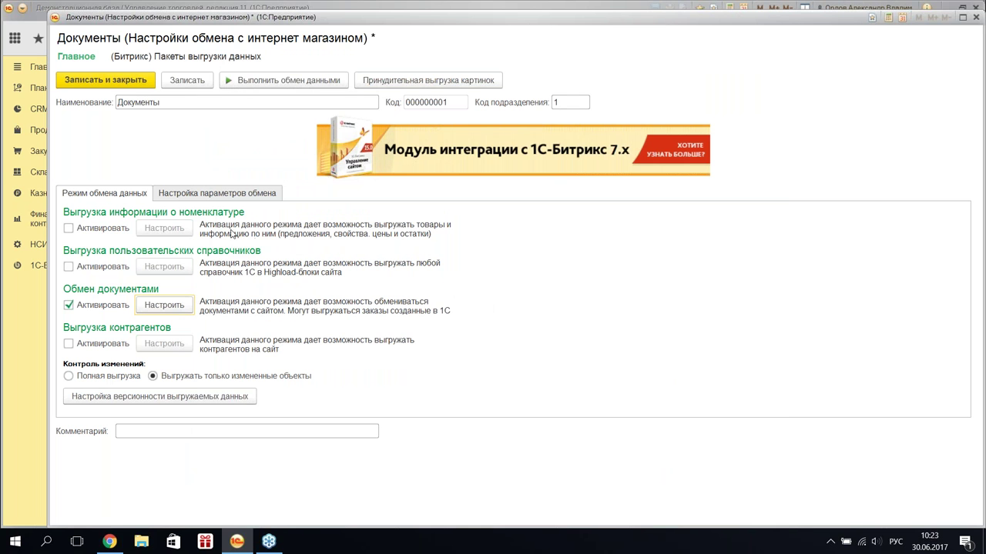
left_click(110, 542)
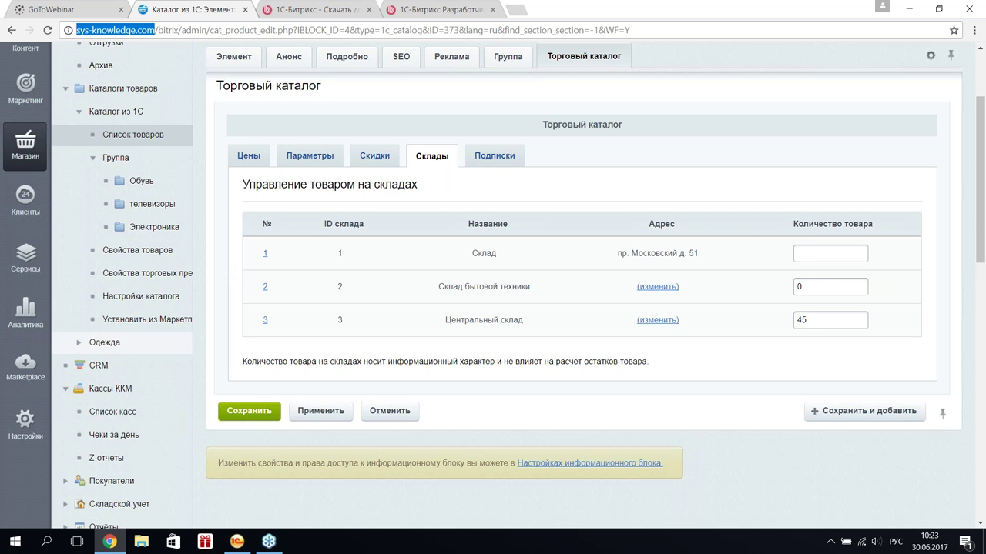
- On the 1С-Битрикс download page, select the Казахстан rows of the module version table
left_click(432, 6)
left_click(323, 6)
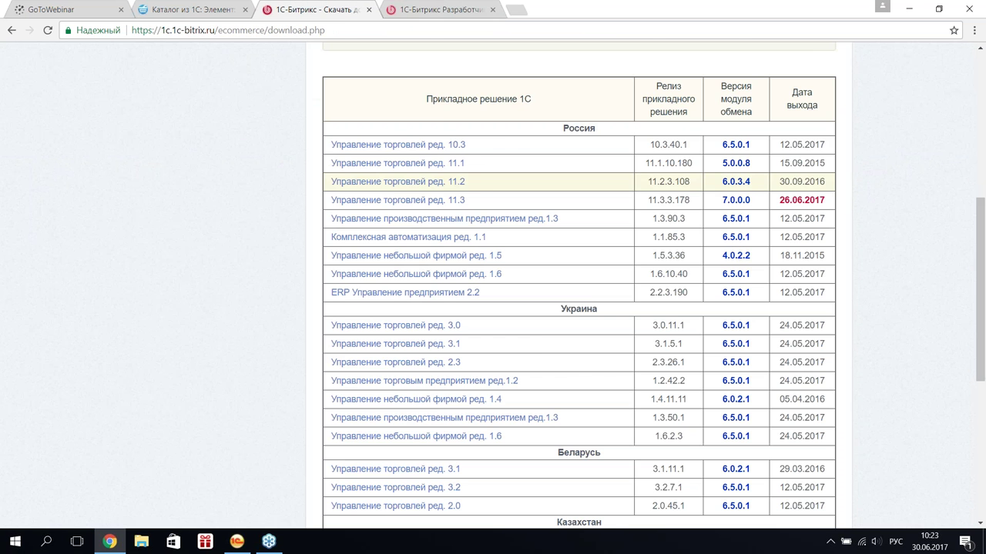
scroll(327, 54, "down", 5)
left_click_drag(328, 54, 330, 191)
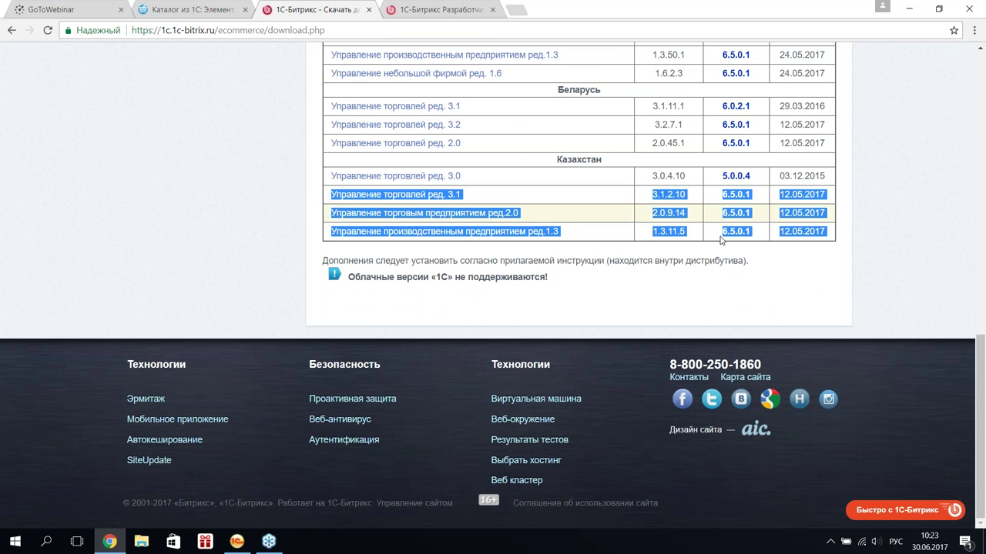
scroll(758, 243, "up", 1)
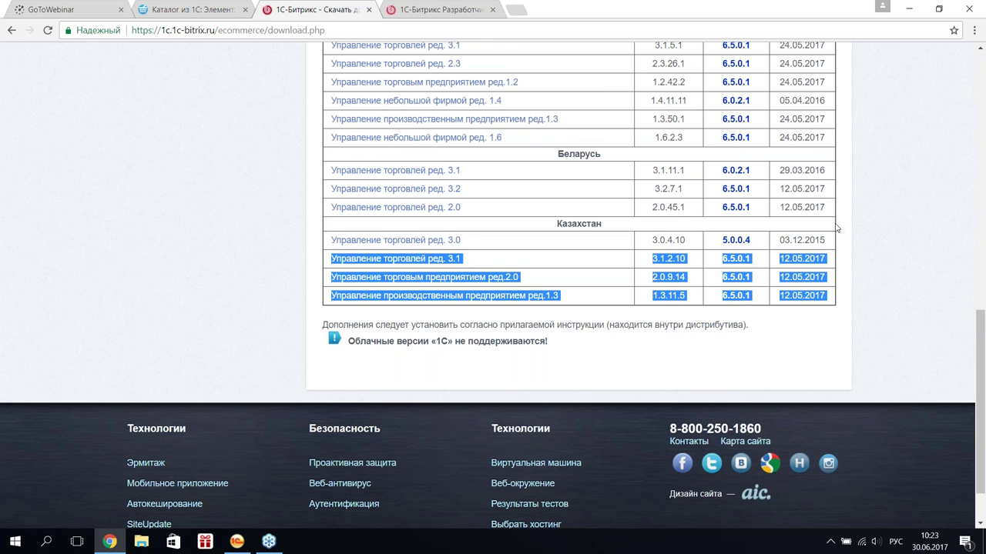
scroll(837, 228, "up", 3)
scroll(831, 223, "up", 3)
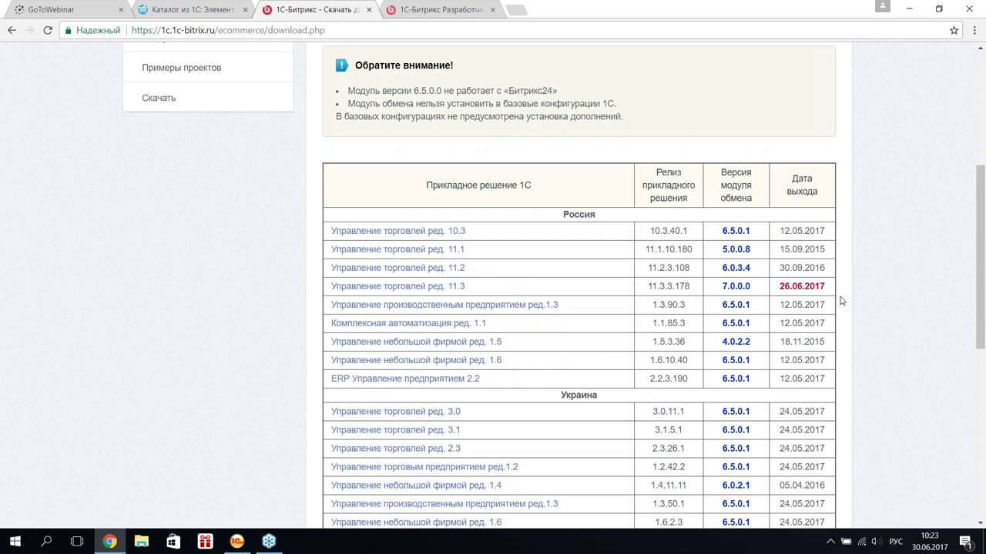
scroll(850, 279, "down", 7)
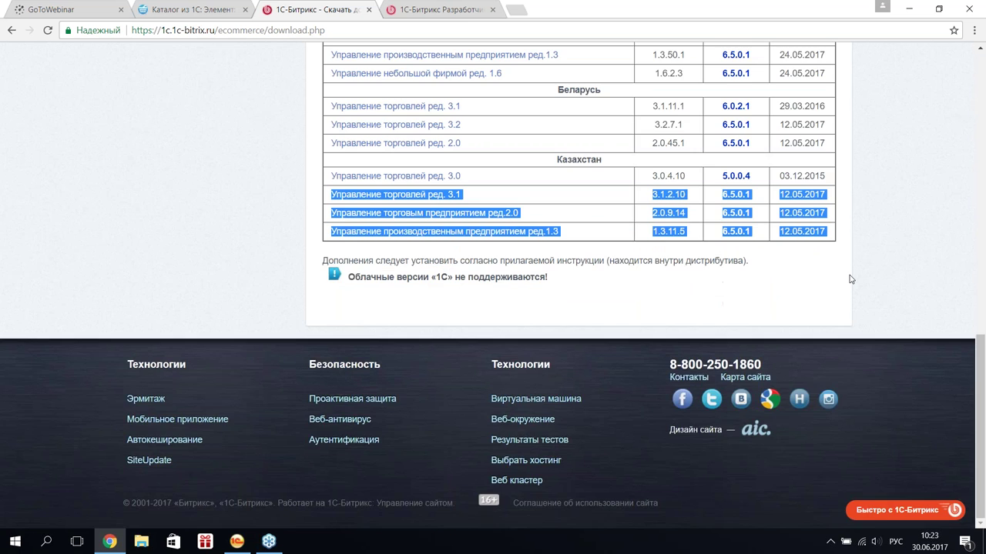
scroll(851, 279, "up", 5)
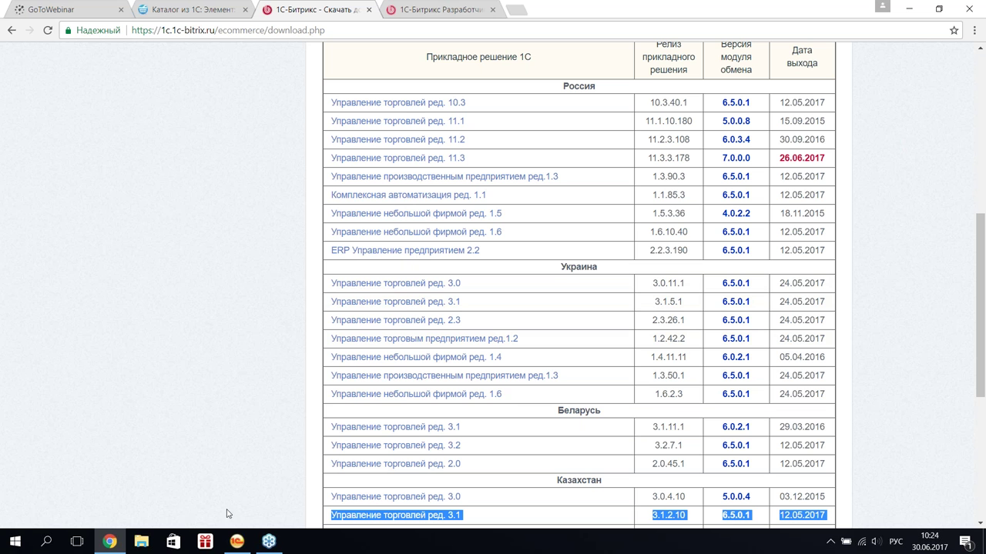
- Return to 1C and close the Документы node form, confirming to save changes
left_click(236, 541)
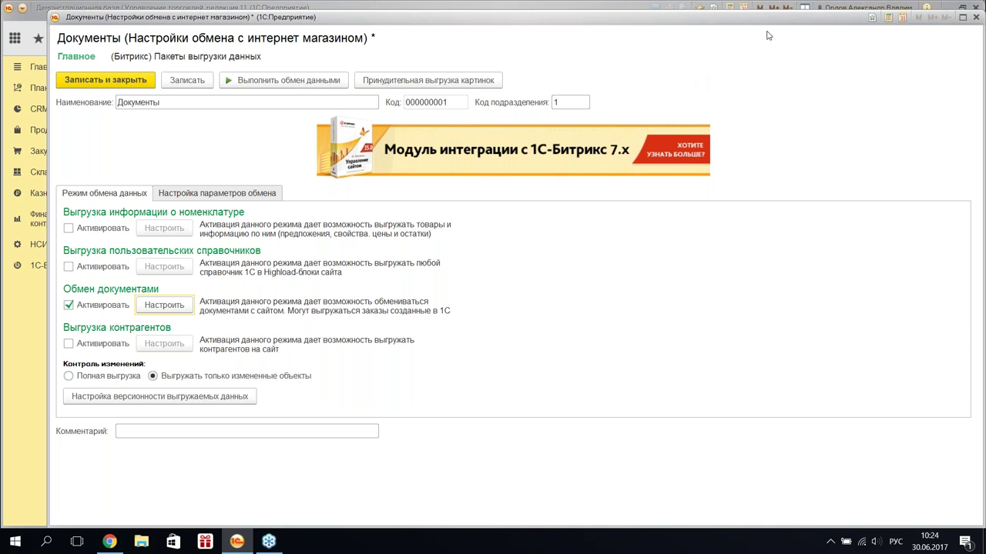
left_click(819, 41)
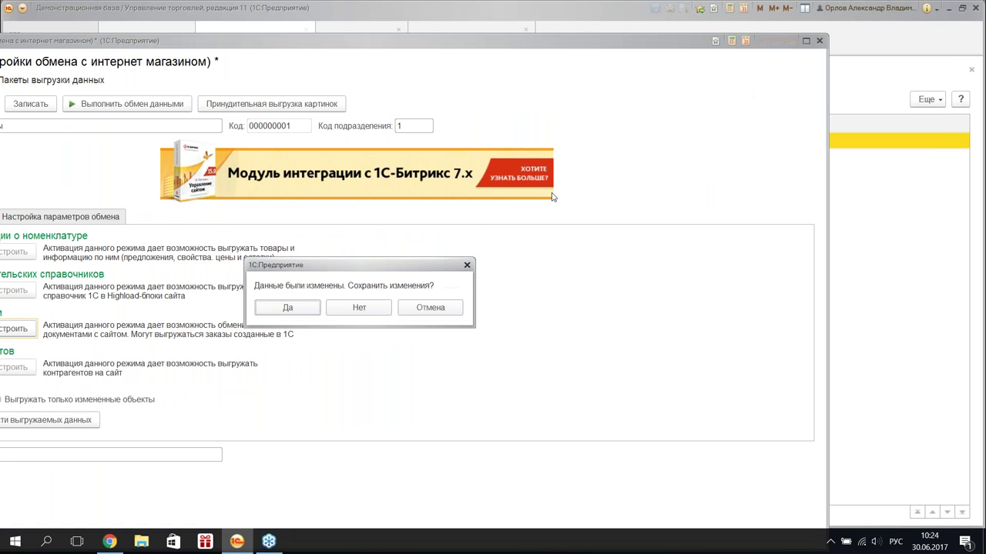
left_click(309, 310)
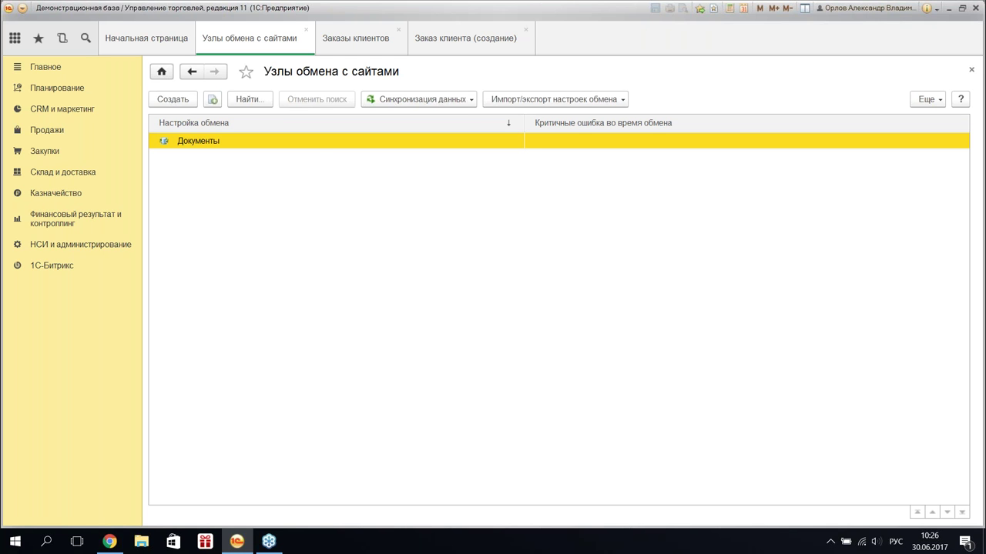
- Open the Заказ клиента field mappings and try taking Соглашение from additional properties by name
double_click(302, 144)
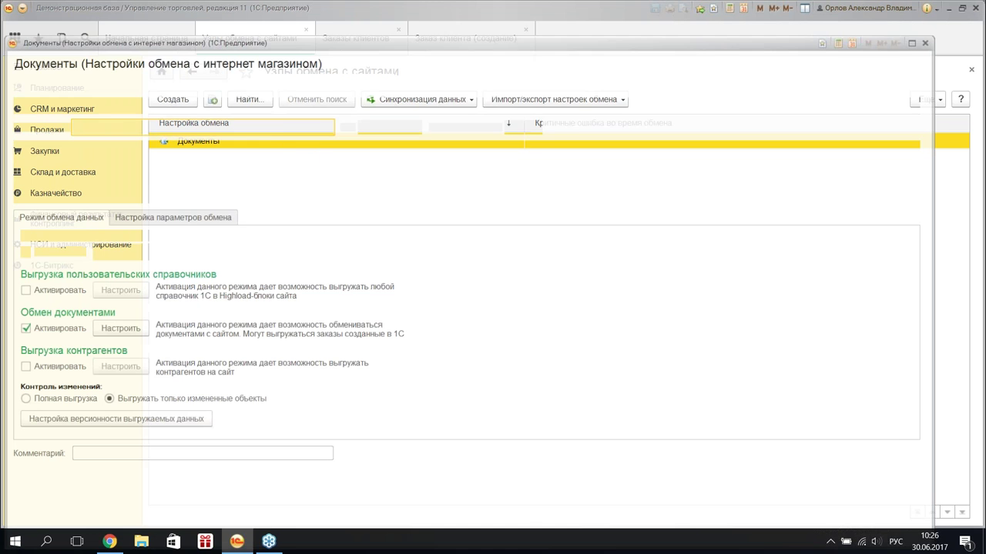
left_click(120, 329)
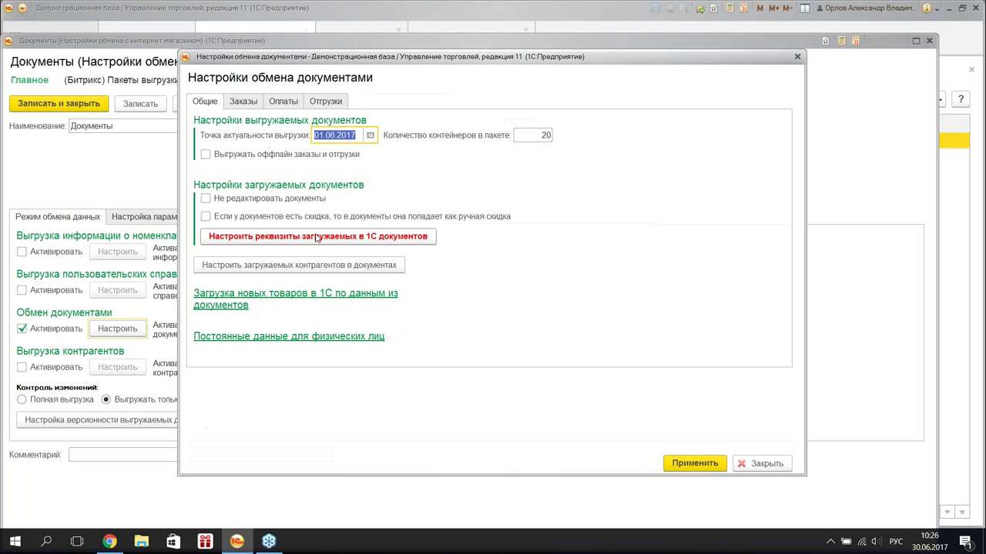
left_click(314, 240)
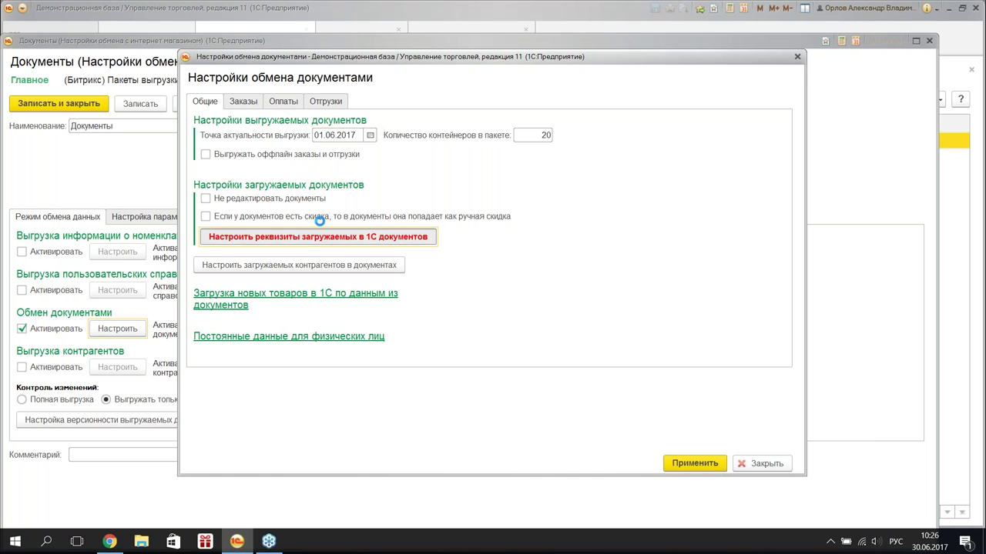
right_click(262, 137)
left_click(347, 149)
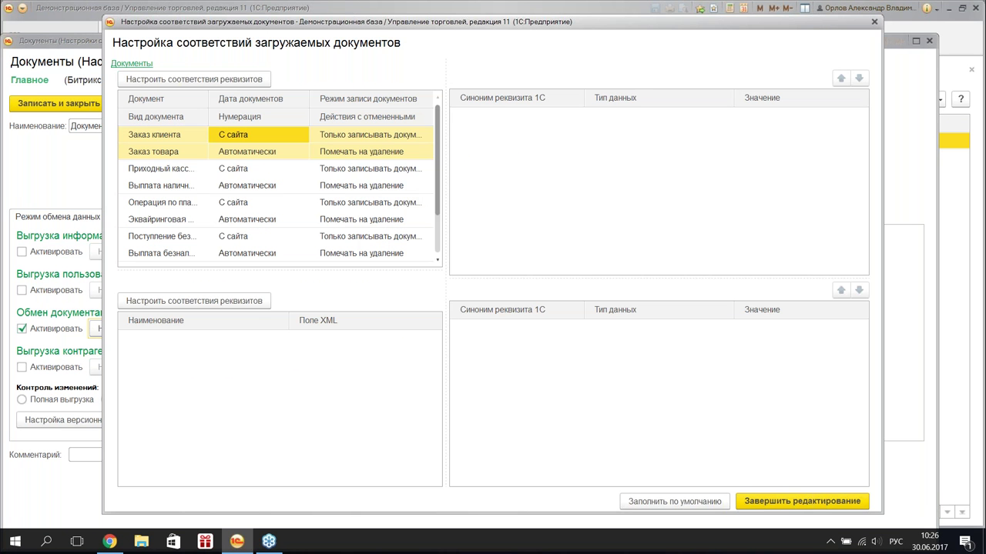
left_click(523, 149)
scroll(548, 174, "down", 2)
left_click(635, 202)
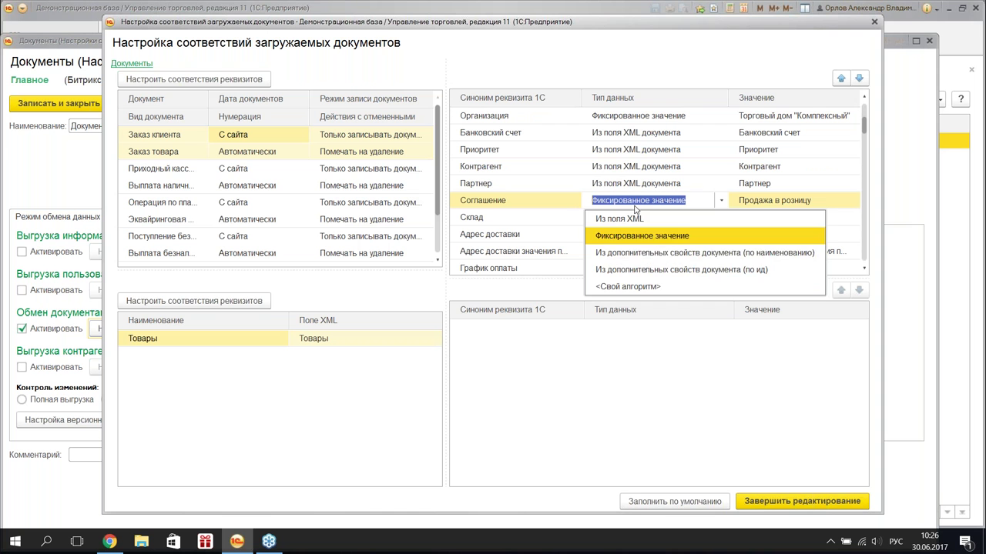
left_click(770, 255)
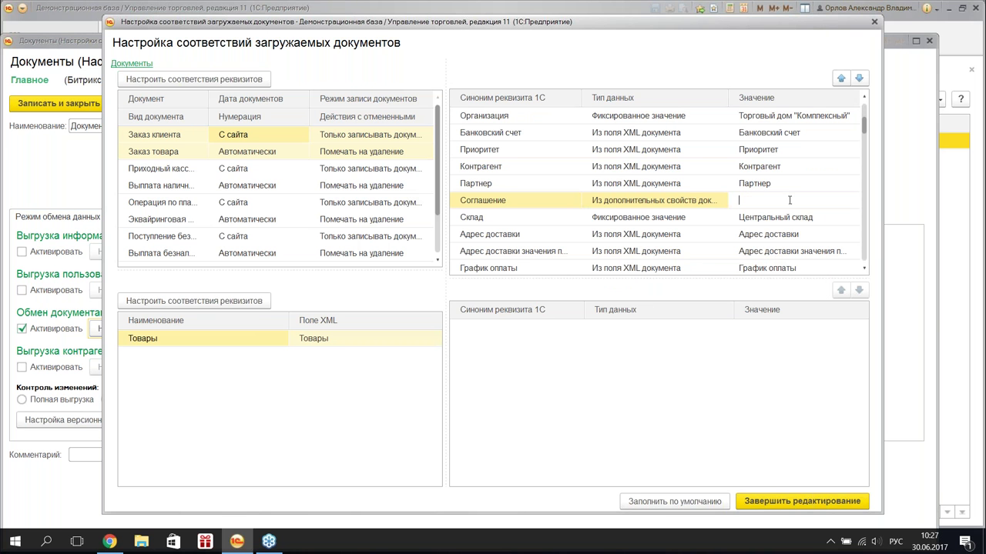
type("aa")
- Switch the Соглашение data type to Фиксированное значение and bring up the sales agreements list
left_click(693, 200)
left_click(721, 200)
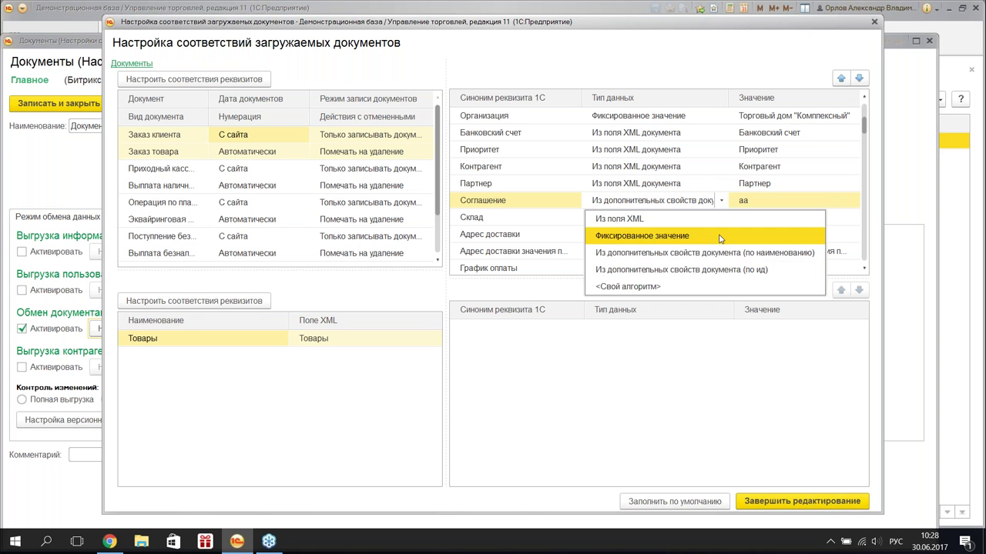
left_click(709, 235)
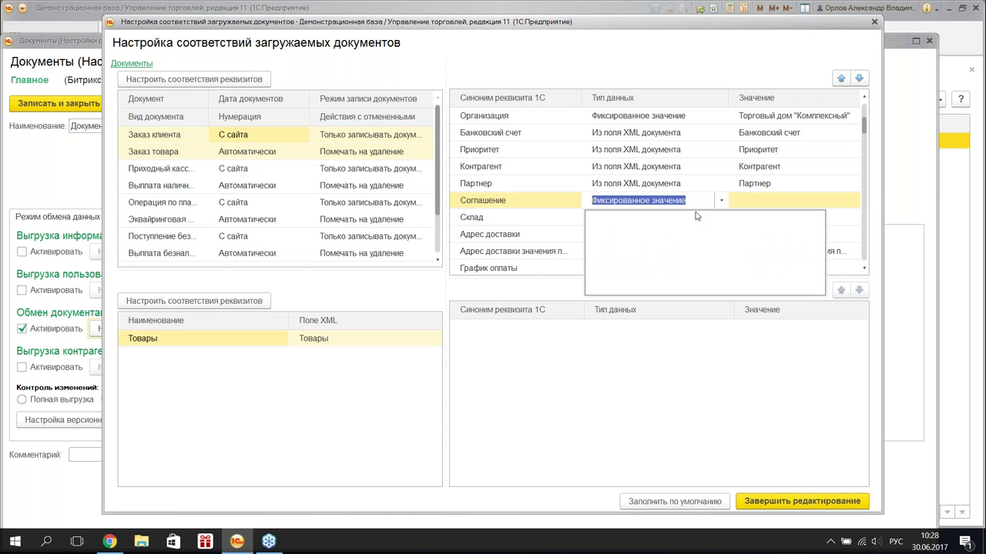
left_click(724, 202)
key("Escape")
left_click(720, 200)
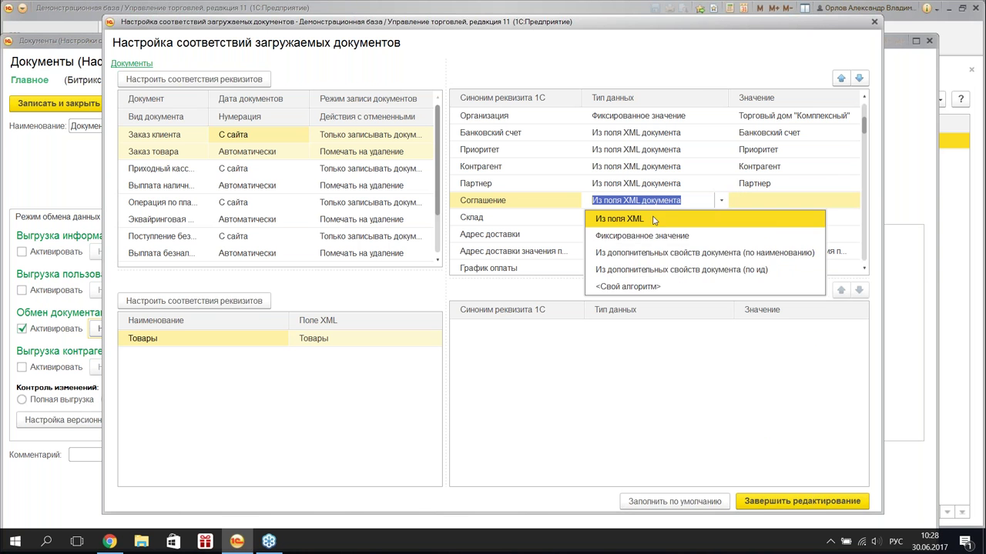
left_click(653, 236)
left_click(810, 203)
left_click(813, 235)
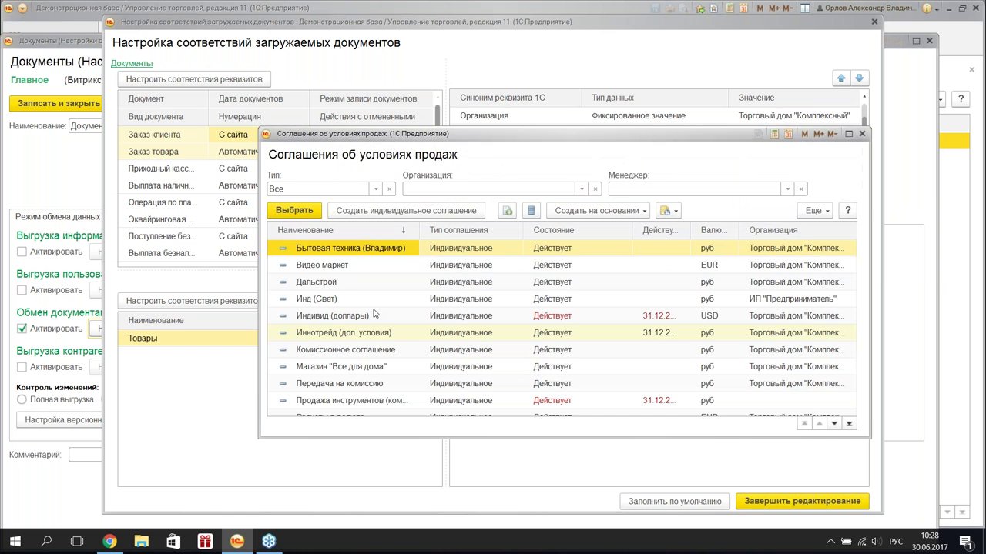
- Choose Продажа в розницу from the Соглашения об условиях продаж list as the fixed agreement
scroll(370, 320, "down", 5)
left_click(357, 303)
left_click(366, 283)
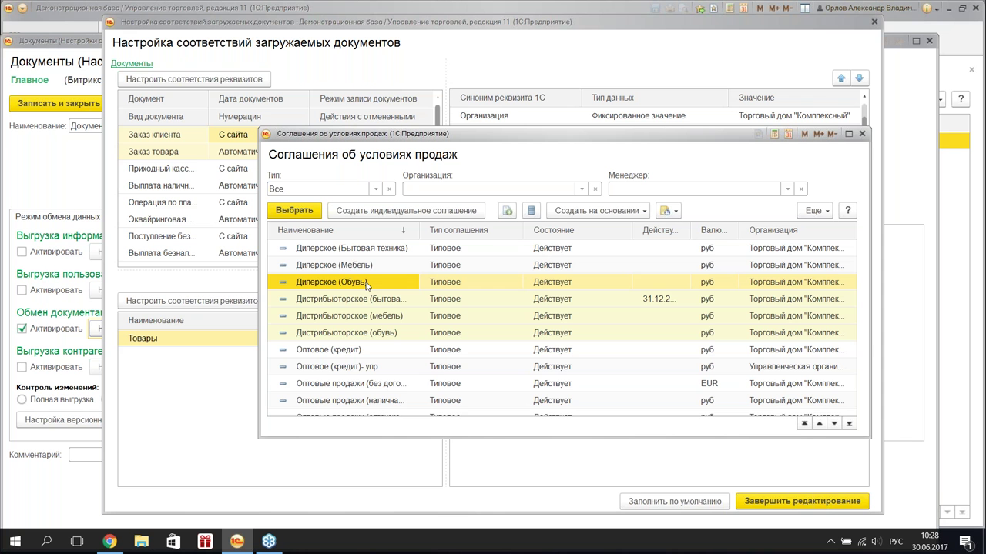
scroll(366, 283, "up", 1)
scroll(391, 316, "down", 4)
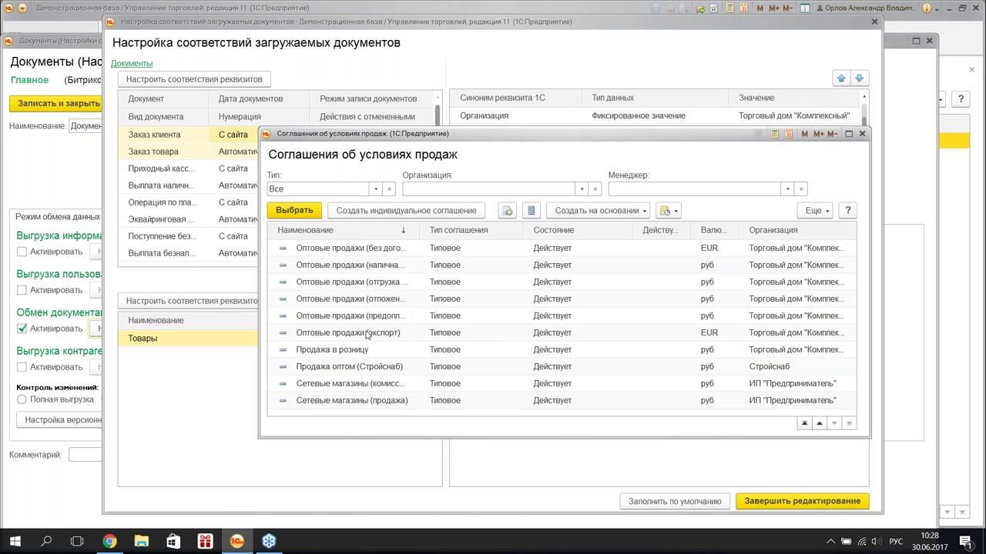
left_click(357, 370)
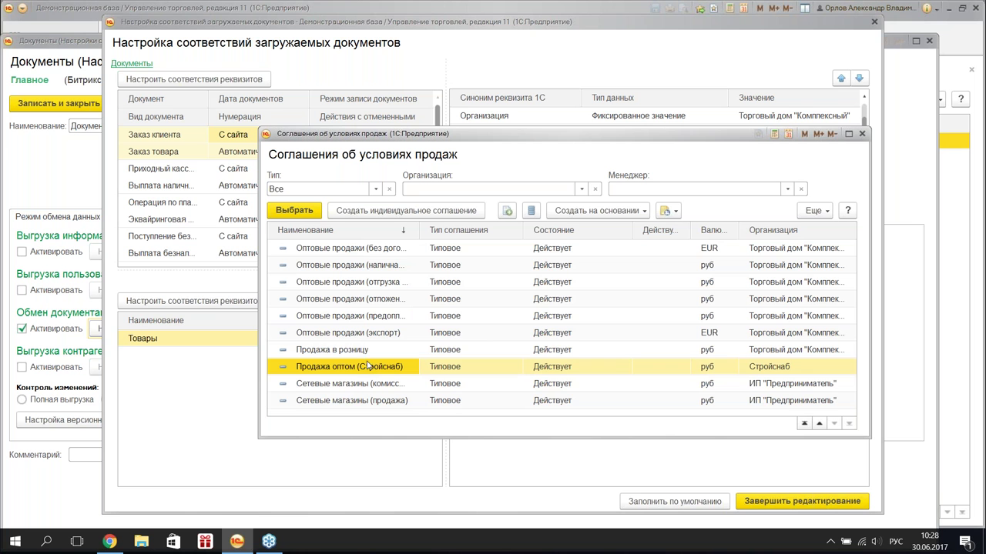
left_click(367, 353)
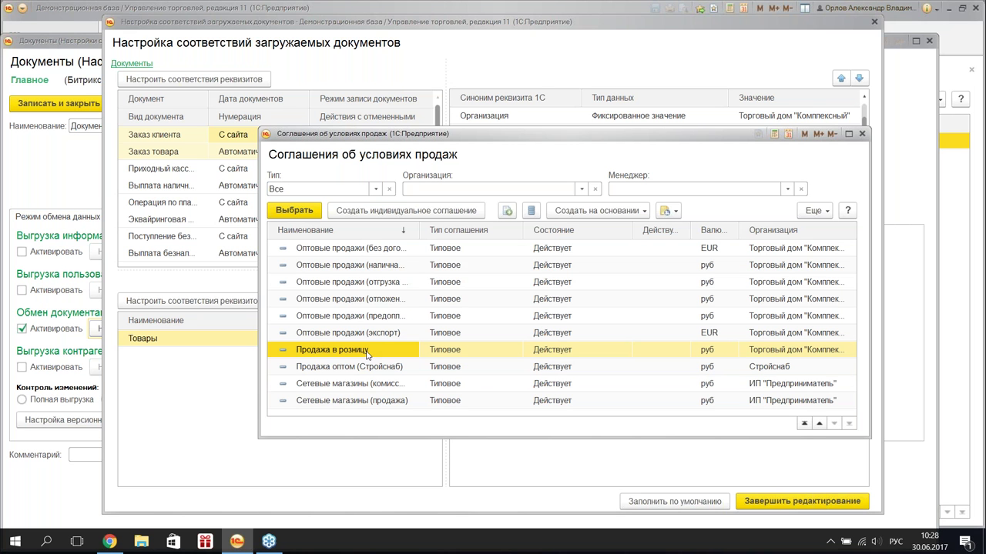
double_click(366, 352)
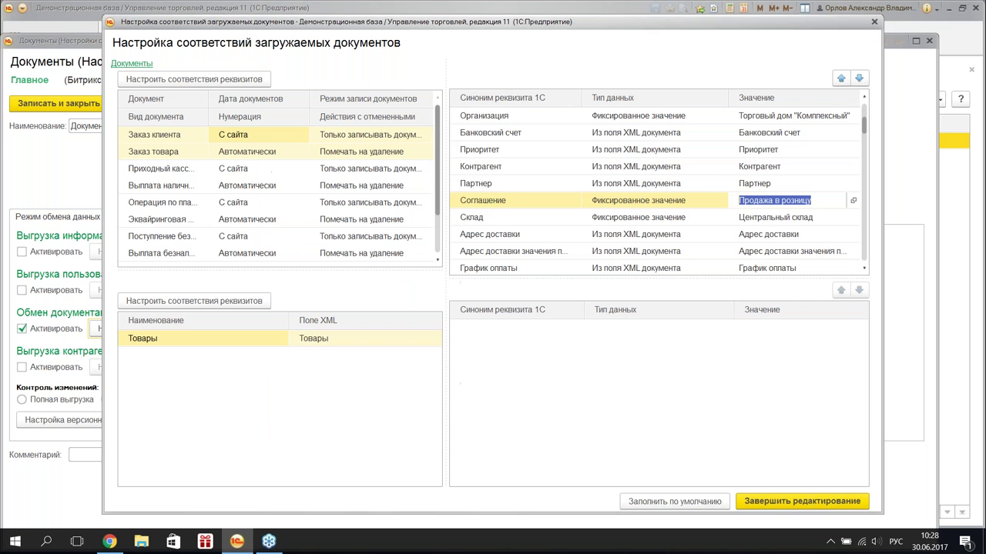
- Check the Склад data type choices and leave it as Центральный склад
left_click(794, 219)
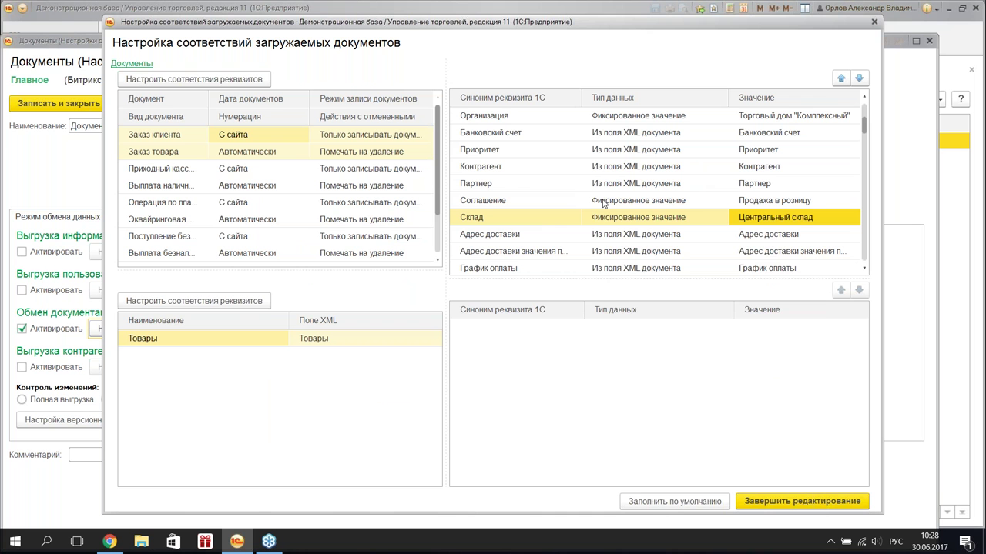
left_click(701, 221)
left_click(700, 221)
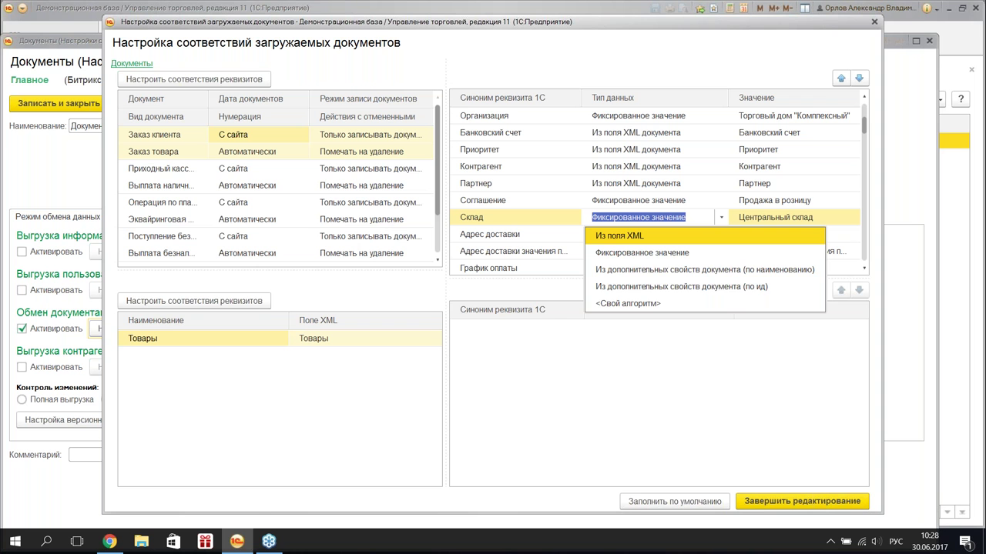
left_click(709, 157)
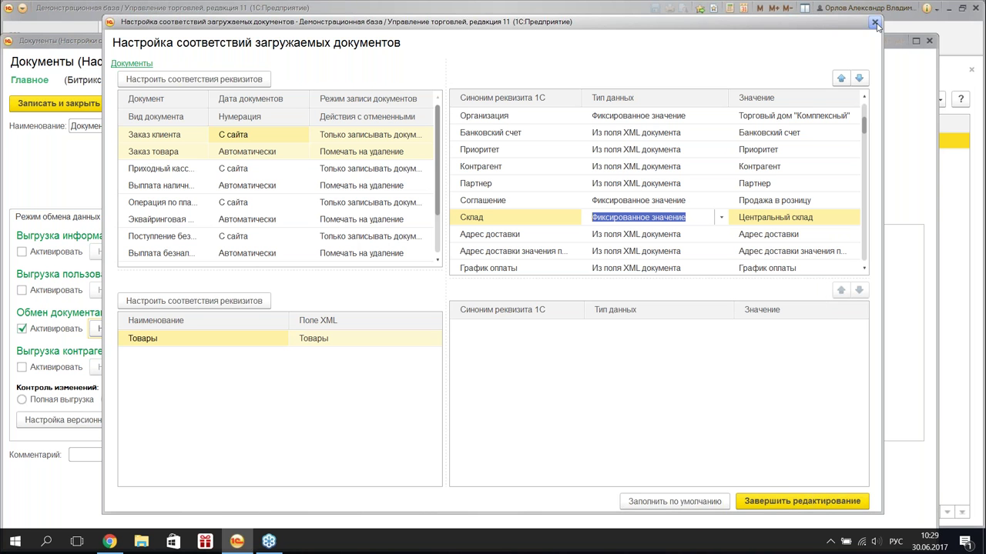
- Close the field mapping, document exchange and Документы node windows
left_click(875, 23)
left_click(797, 58)
left_click(928, 41)
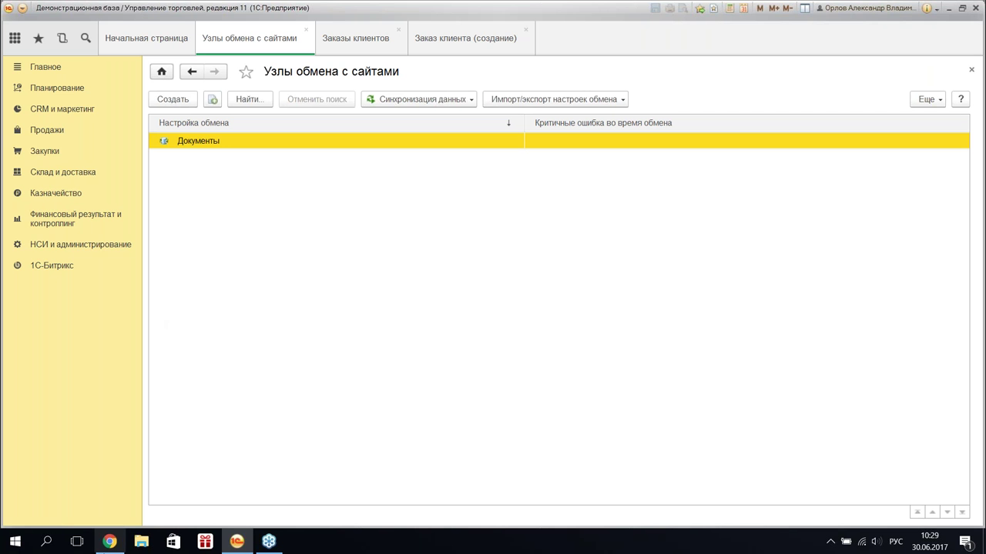
- Return to the browser and show the Телевизор "SHARP" edit page with its warehouse stock
mouse_move(109, 542)
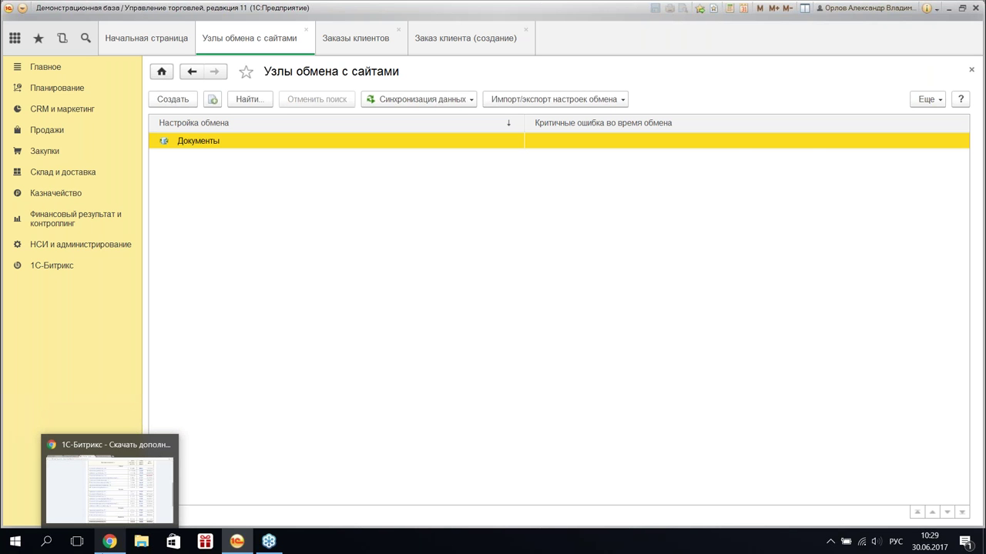
left_click(110, 541)
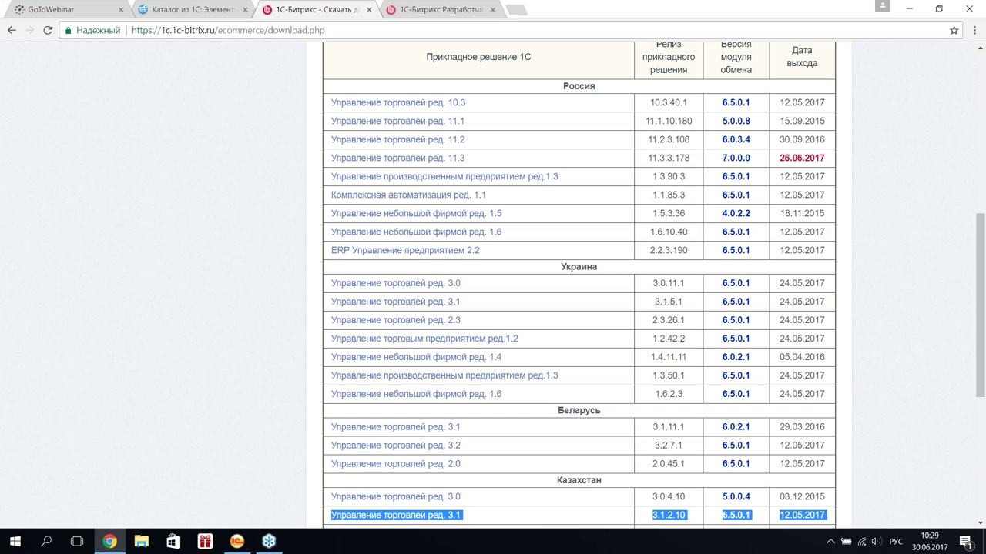
left_click(196, 13)
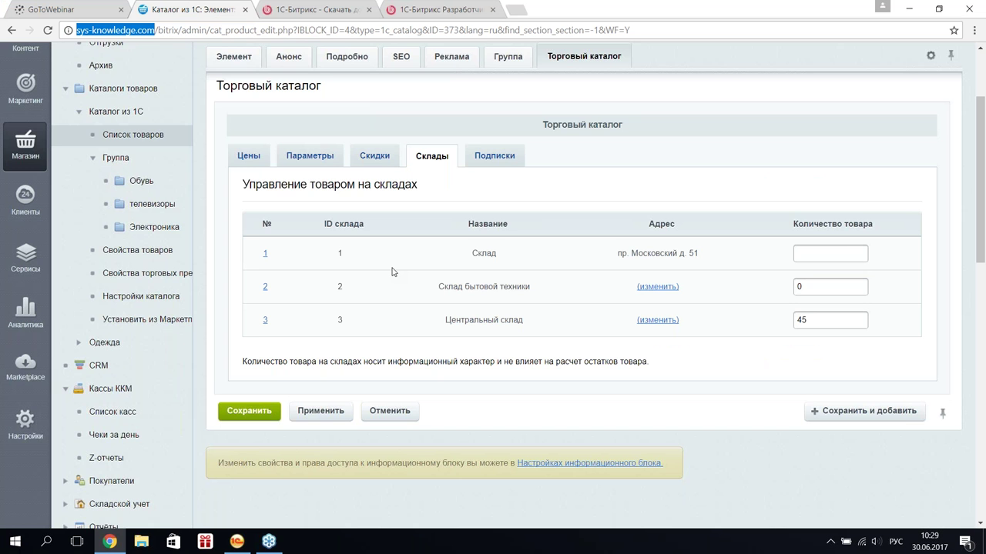
scroll(102, 284, "up", 3)
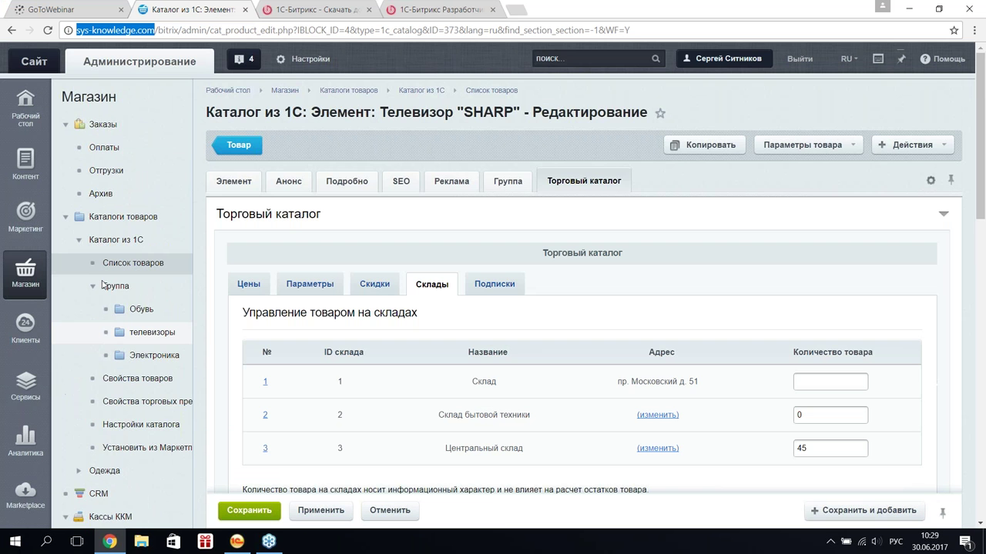
- Open the Торговый каталог module settings and look through them
left_click(306, 61)
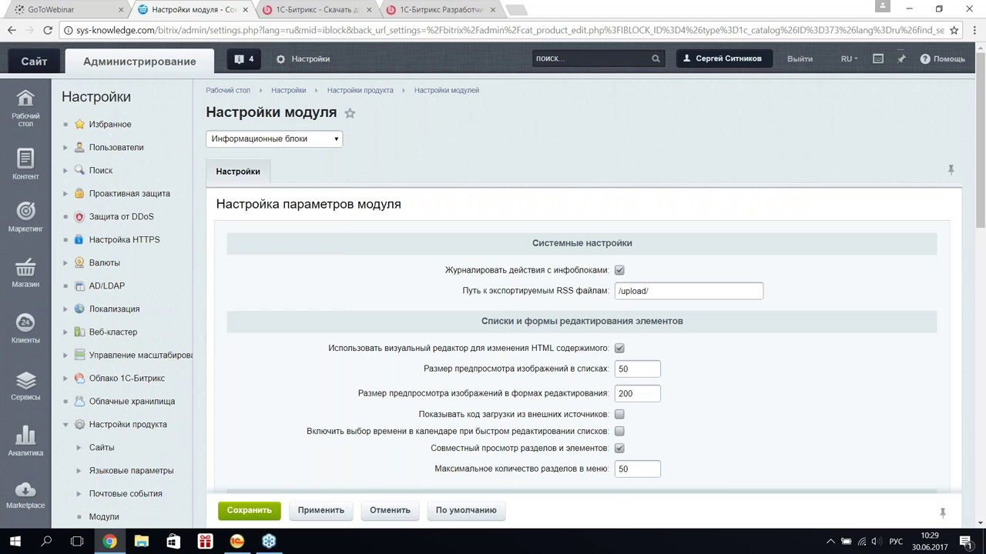
left_click(308, 138)
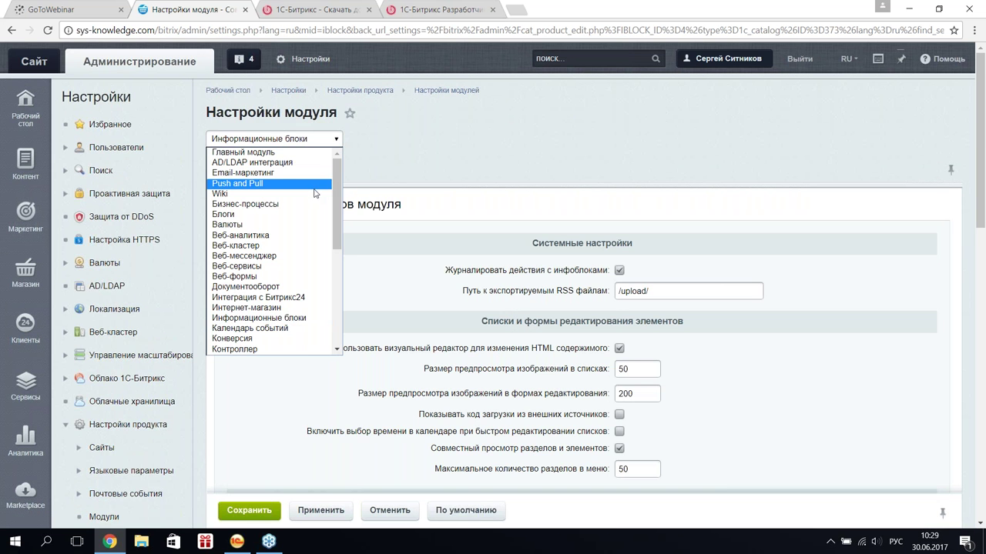
scroll(312, 200, "down", 5)
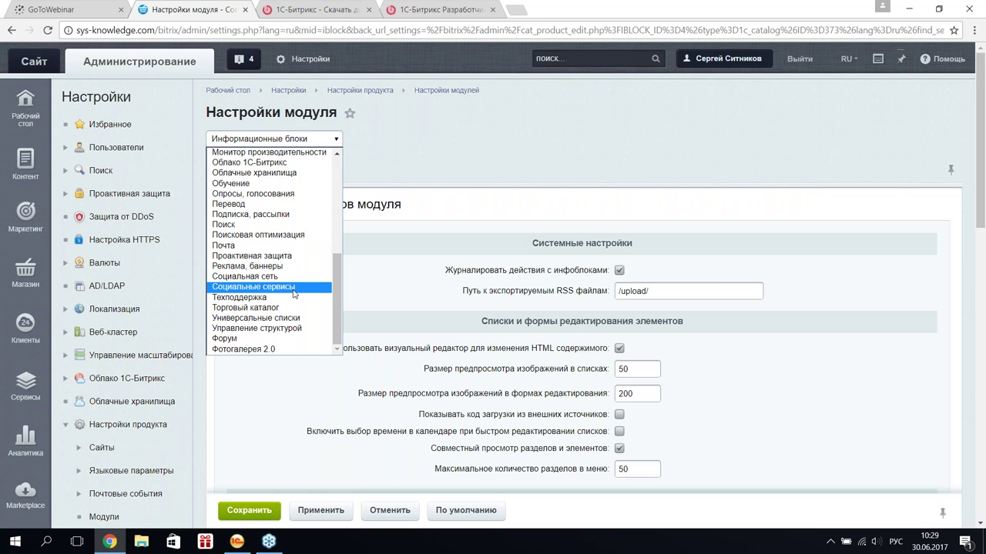
left_click(292, 308)
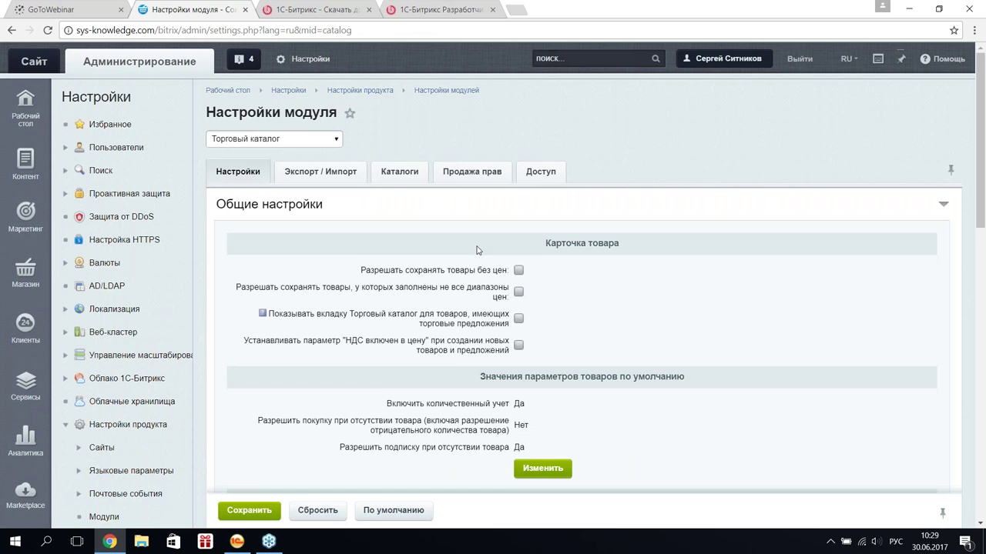
scroll(504, 234, "down", 1)
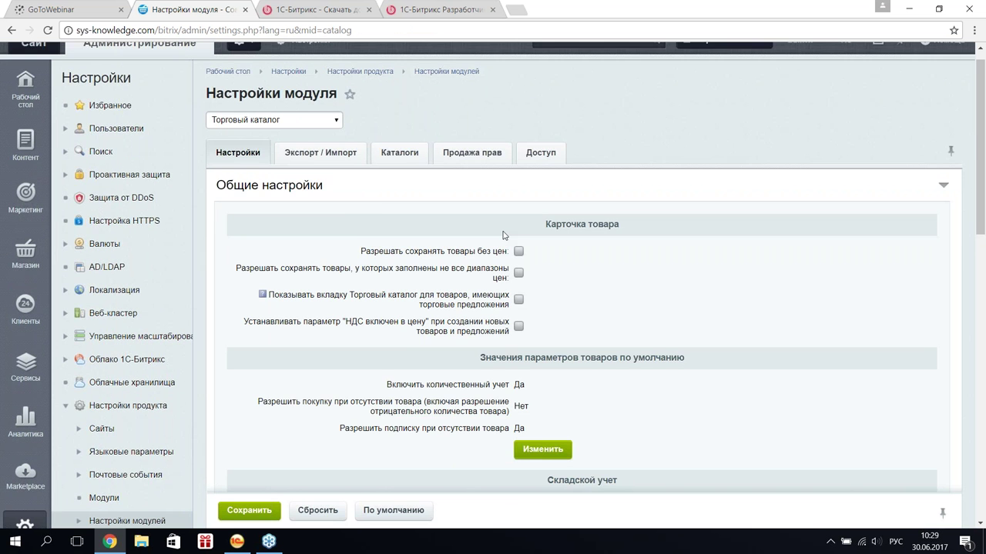
scroll(504, 235, "down", 3)
scroll(504, 235, "up", 1)
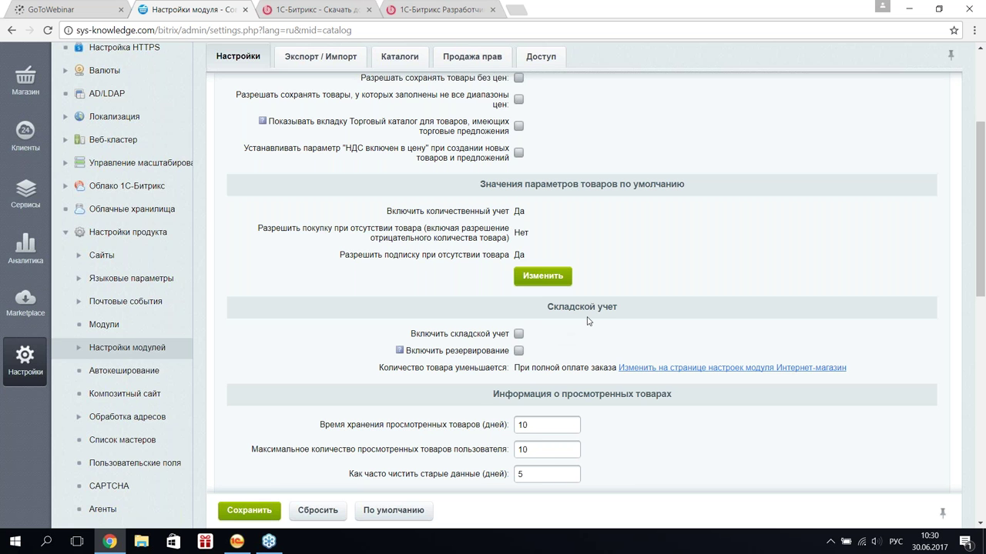
scroll(588, 321, "up", 3)
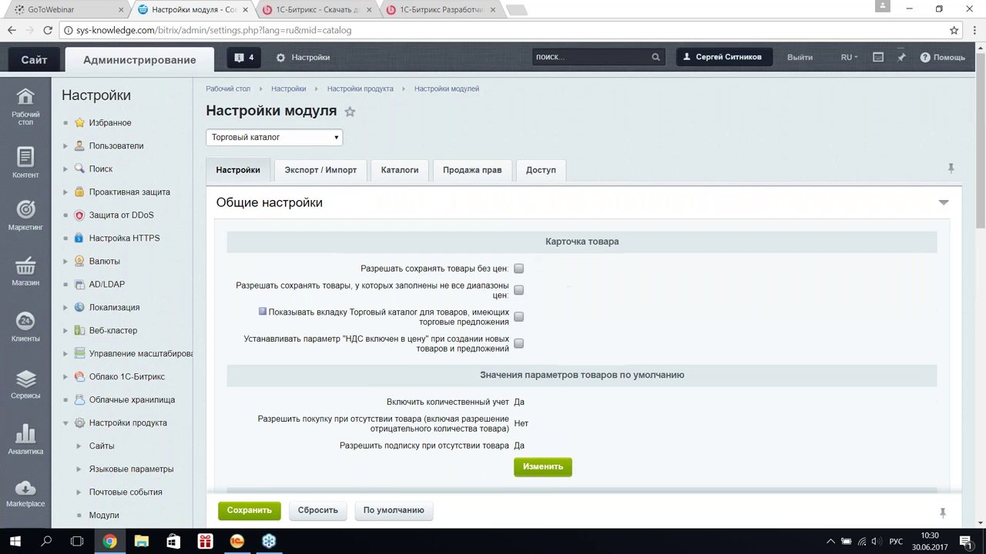
scroll(274, 137, "down", 1)
- Switch the module settings to Интернет-магазин
left_click(274, 74)
scroll(293, 200, "down", 2)
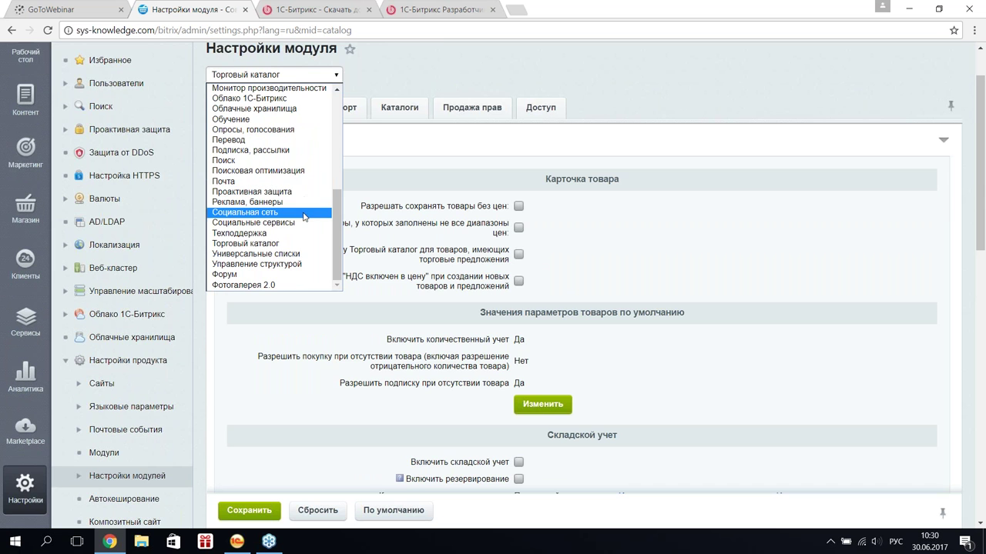
scroll(277, 235, "up", 4)
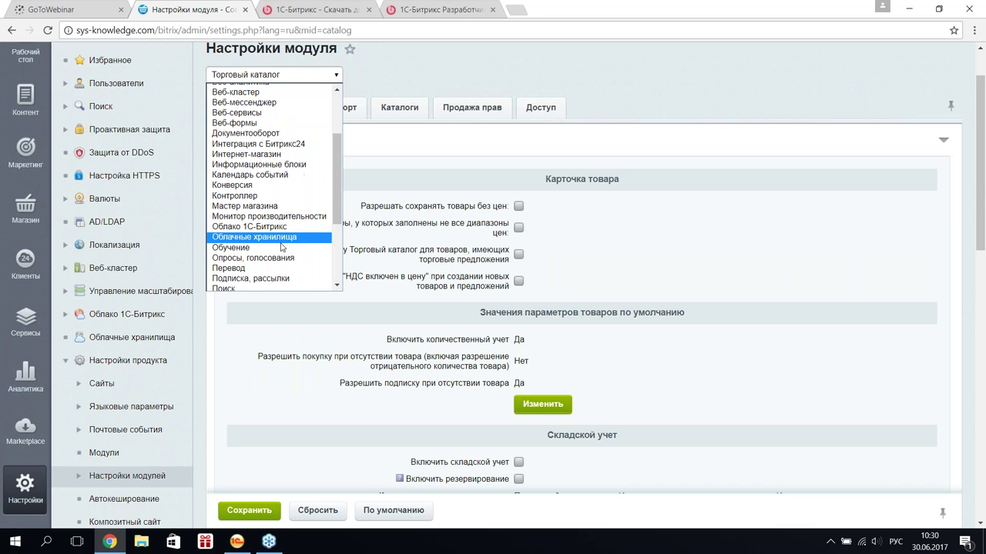
left_click(266, 154)
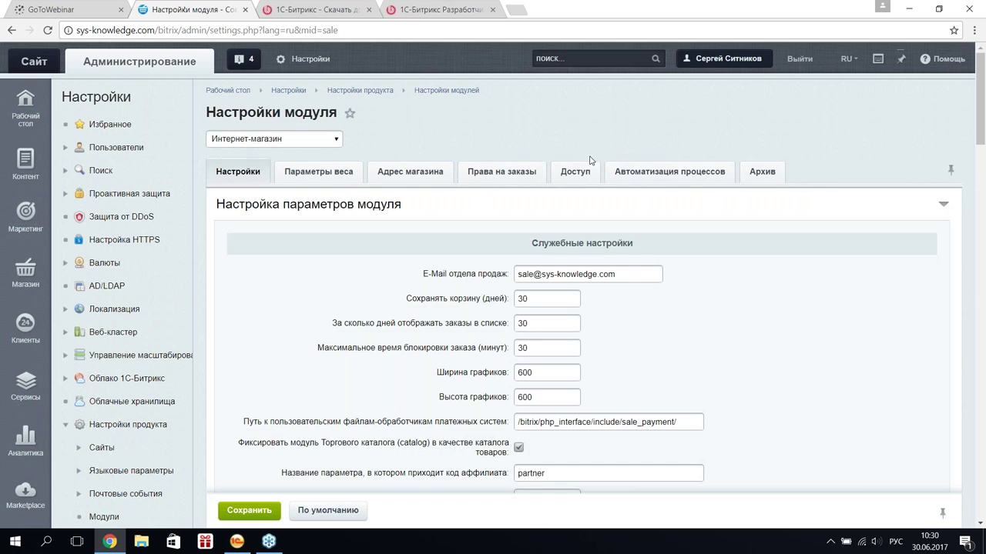
- Scroll through the Автоматизация процессов settings, then go to the Платежные системы list
left_click(645, 174)
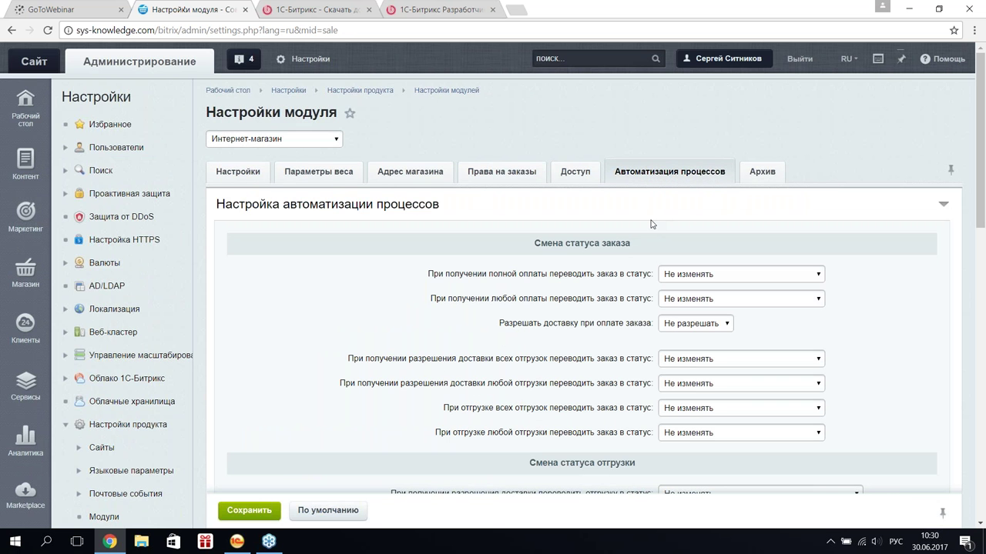
scroll(651, 224, "down", 1)
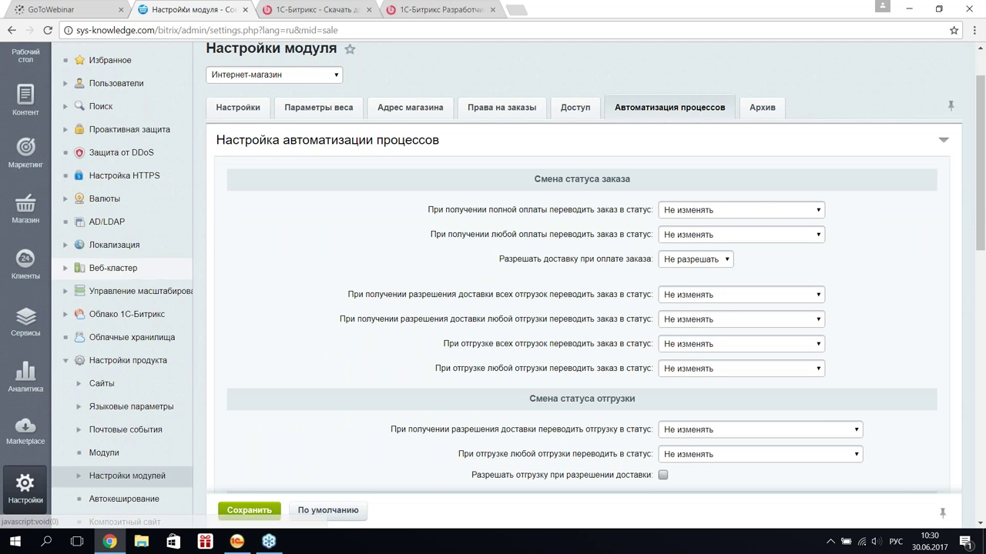
mouse_move(25, 204)
scroll(115, 223, "down", 1)
scroll(117, 243, "down", 2)
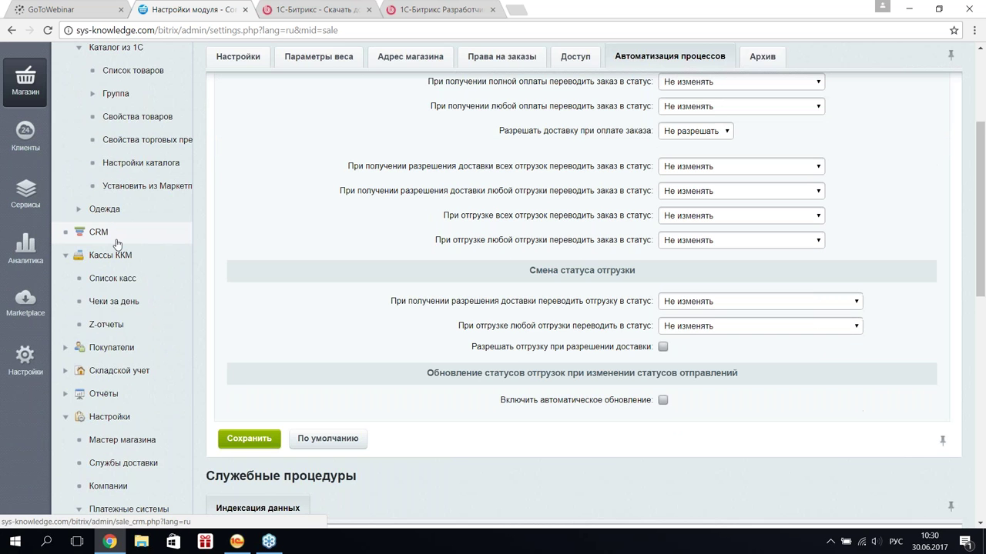
scroll(117, 243, "down", 3)
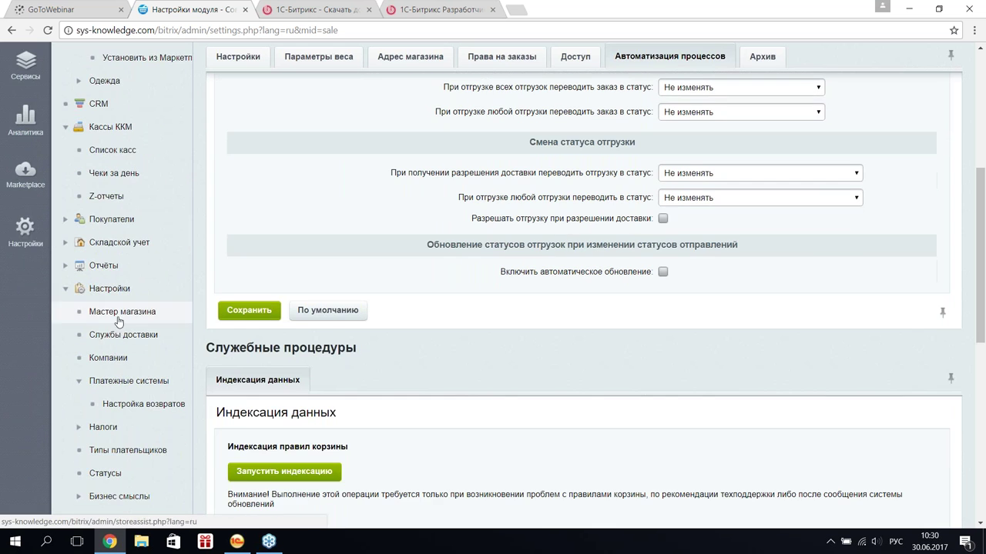
scroll(119, 337, "down", 1)
left_click(123, 316)
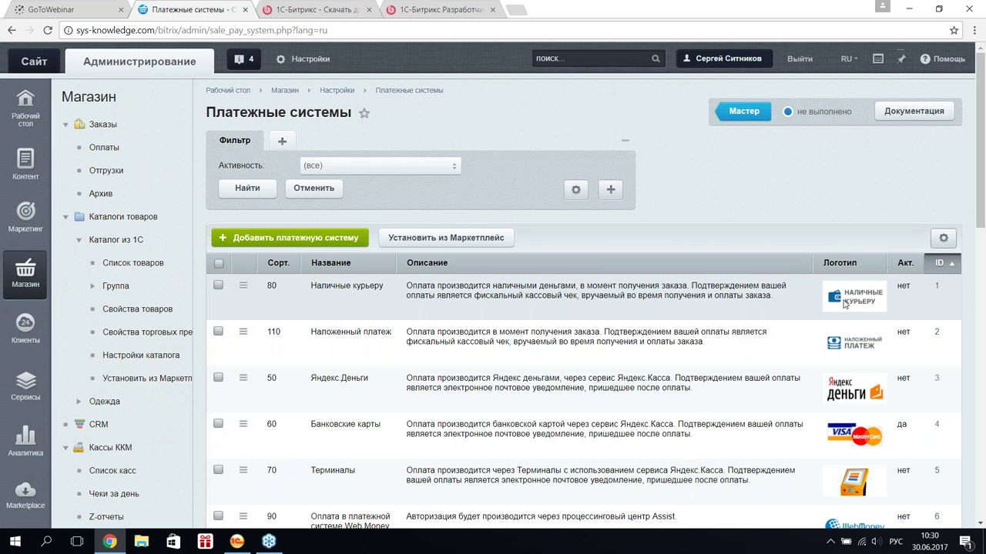
- Edit Банковские карты, set its Тип оплаты to Эквайринговая операция and apply
scroll(844, 305, "down", 1)
scroll(845, 304, "down", 1)
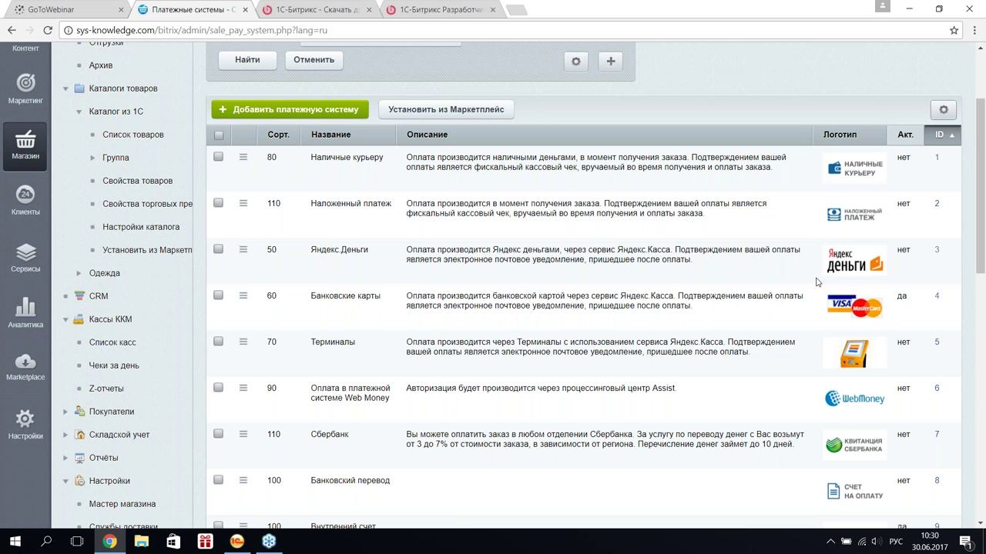
left_click(244, 297)
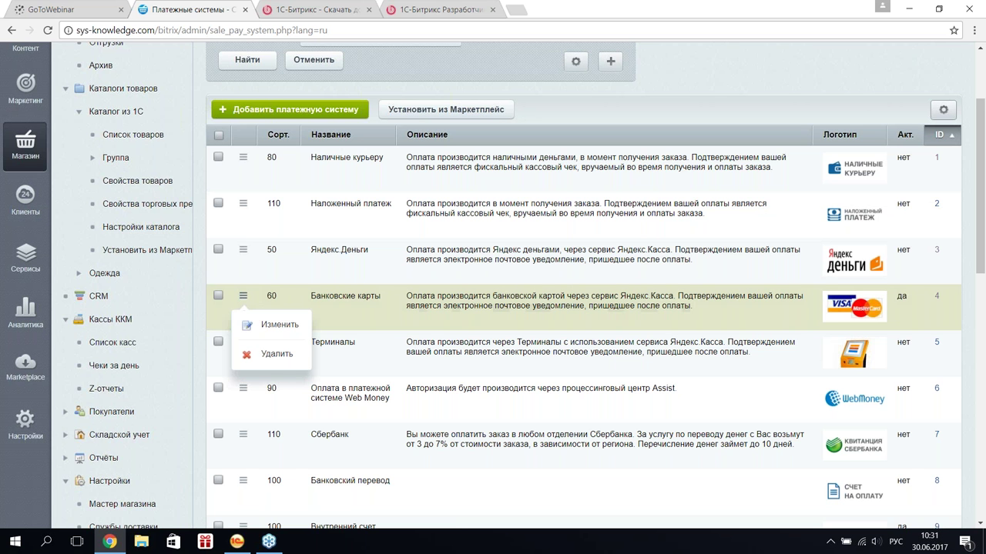
left_click(271, 329)
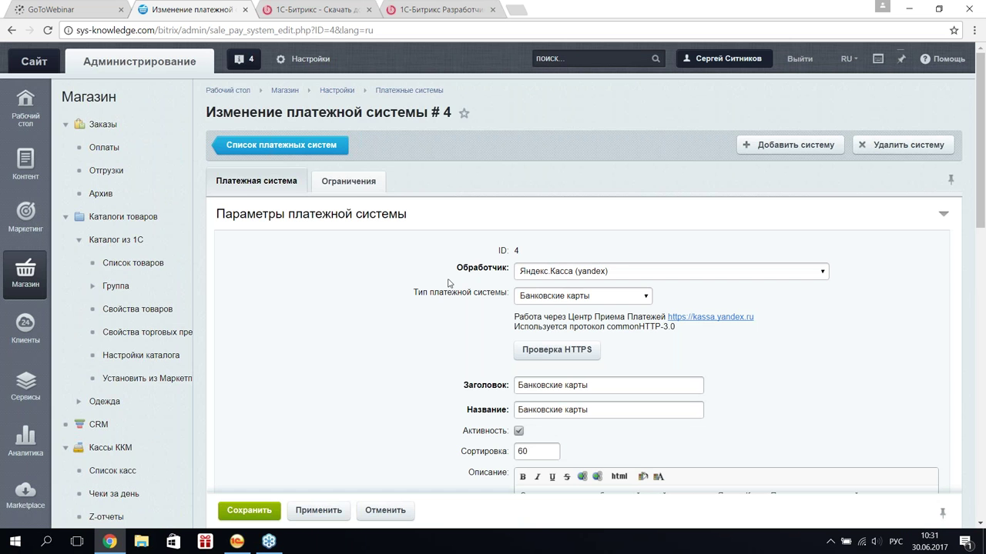
scroll(449, 283, "down", 4)
scroll(449, 283, "down", 3)
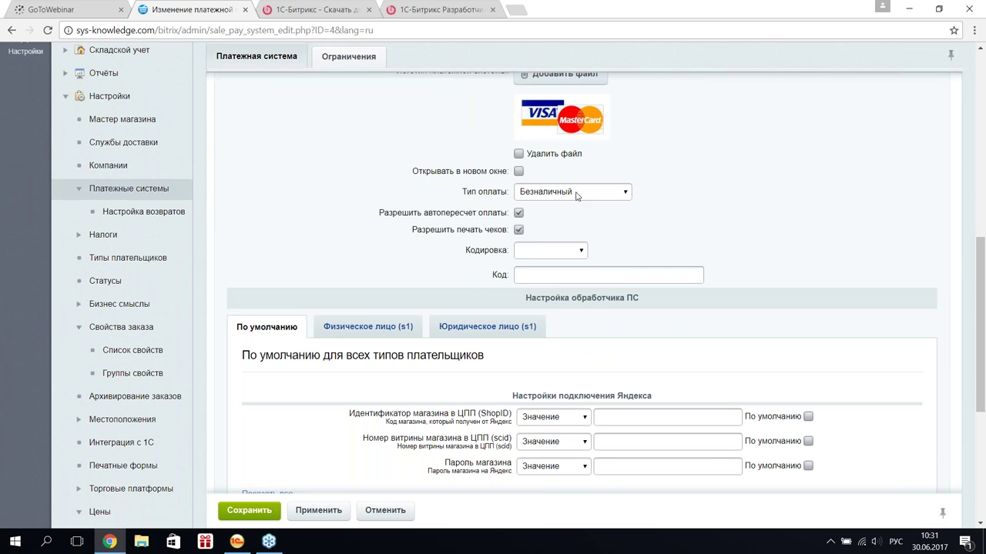
left_click(577, 197)
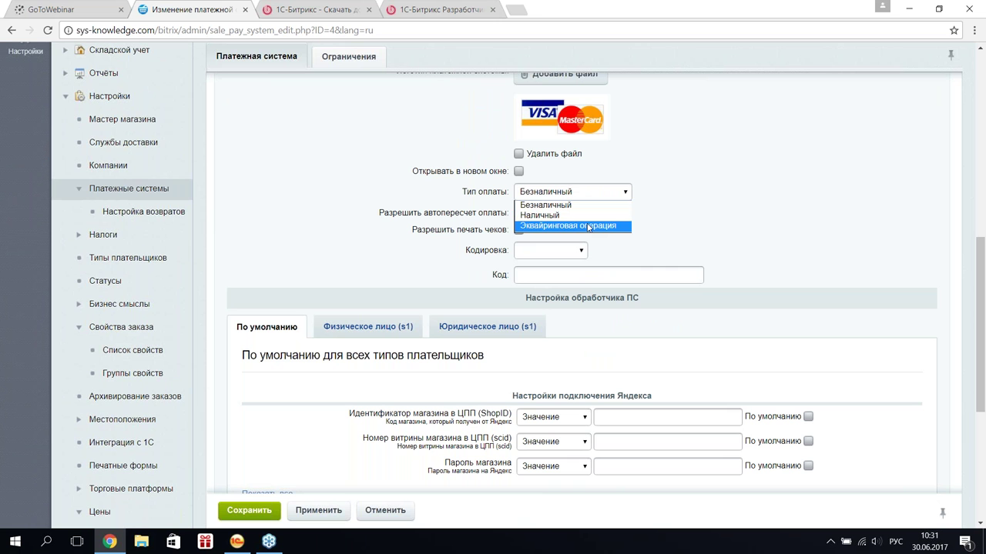
left_click(593, 228)
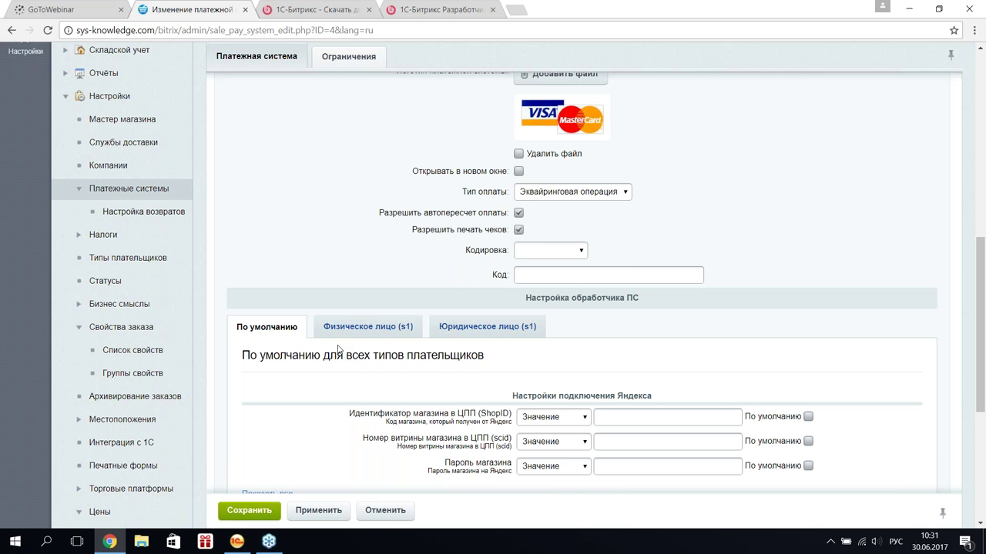
left_click(320, 511)
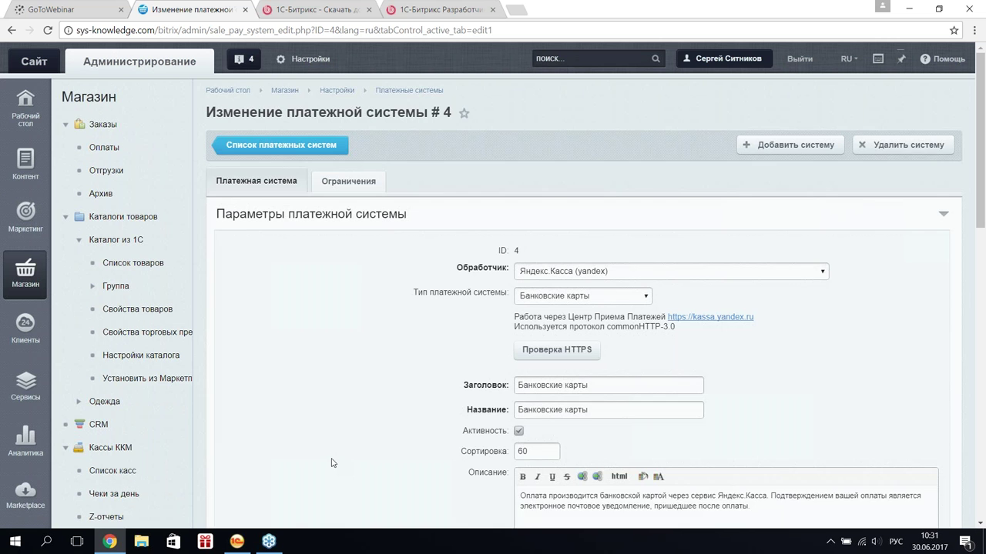
scroll(371, 335, "down", 5)
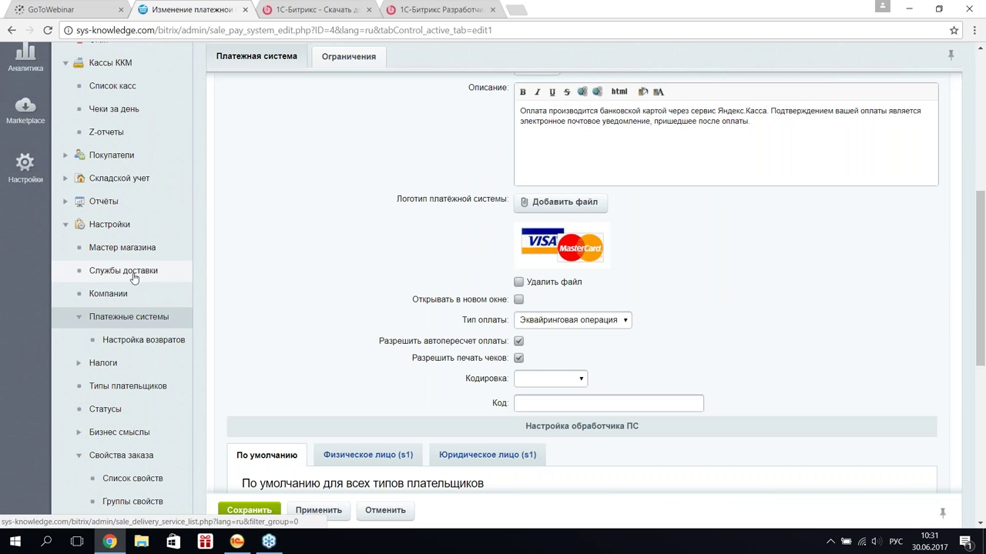
- Open Службы доставки and scroll through all six delivery services
left_click(133, 275)
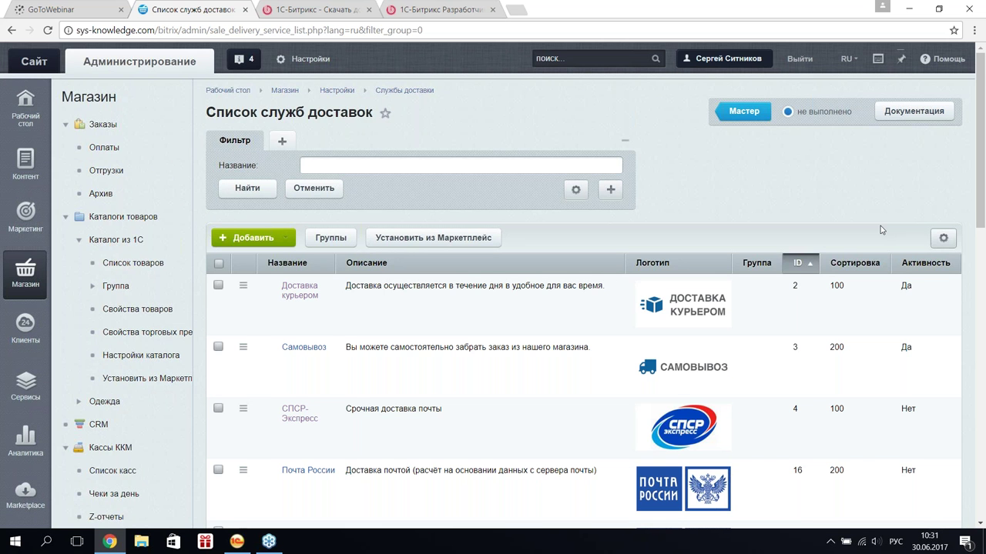
scroll(880, 229, "down", 1)
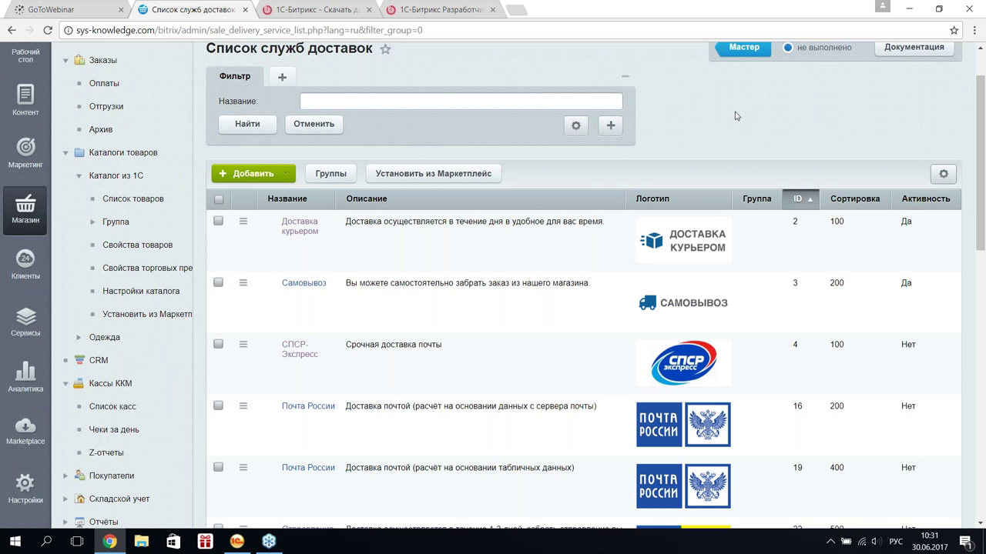
scroll(735, 115, "up", 1)
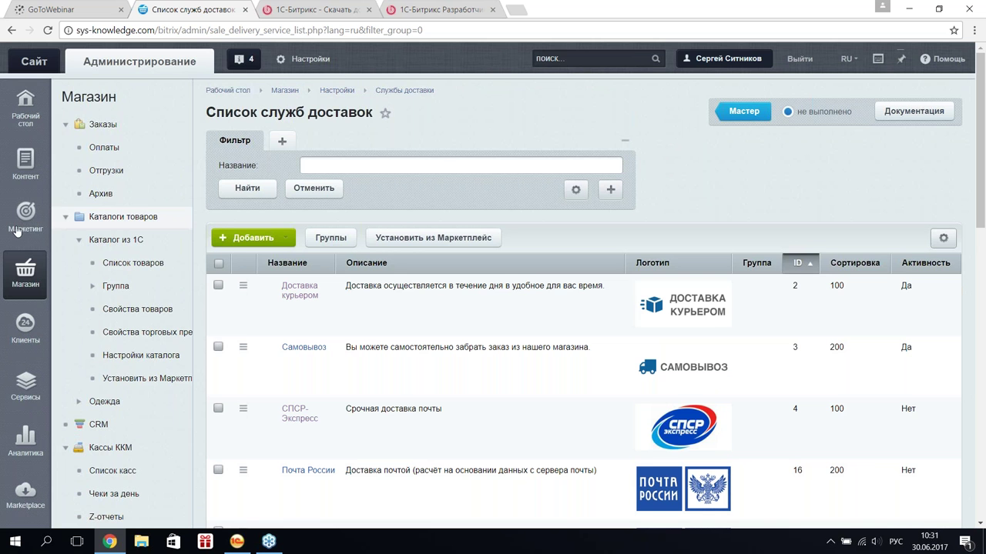
scroll(123, 271, "down", 3)
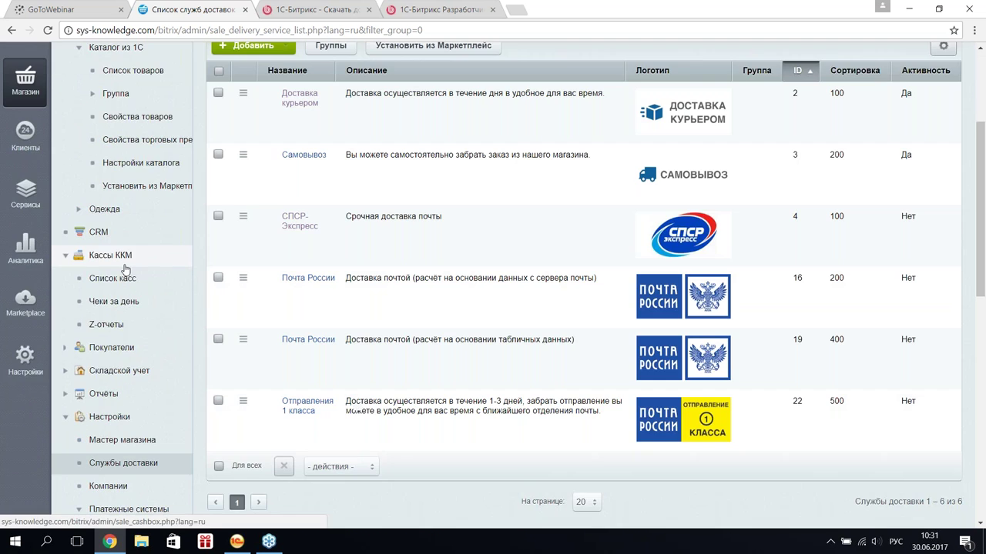
scroll(115, 346, "down", 3)
scroll(123, 395, "down", 2)
- In Интеграция с 1С > Заказы, tick Создавать новые заказы и контрагенты из 1С
left_click(143, 375)
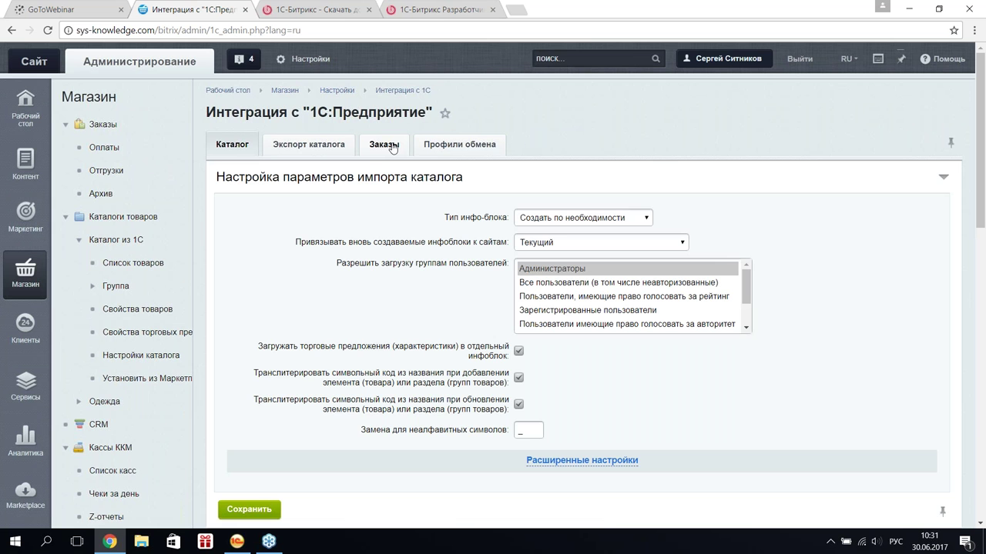
left_click(393, 147)
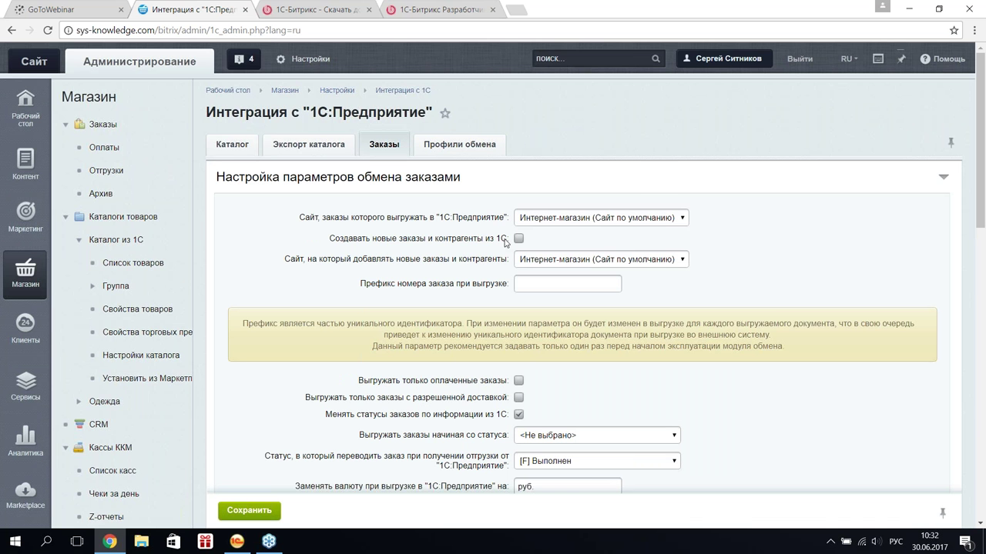
left_click(520, 240)
scroll(495, 239, "down", 2)
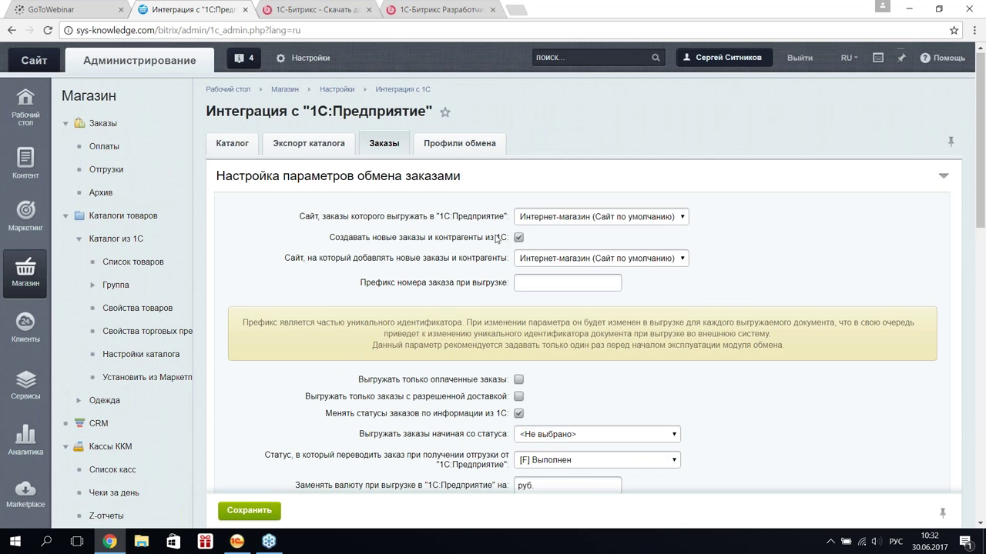
scroll(496, 250, "down", 1)
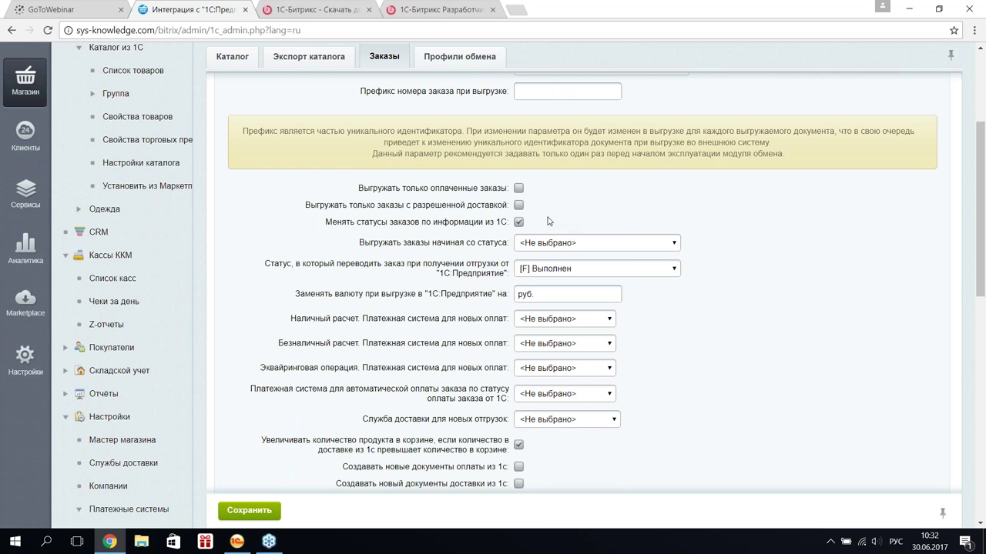
scroll(412, 349, "down", 2)
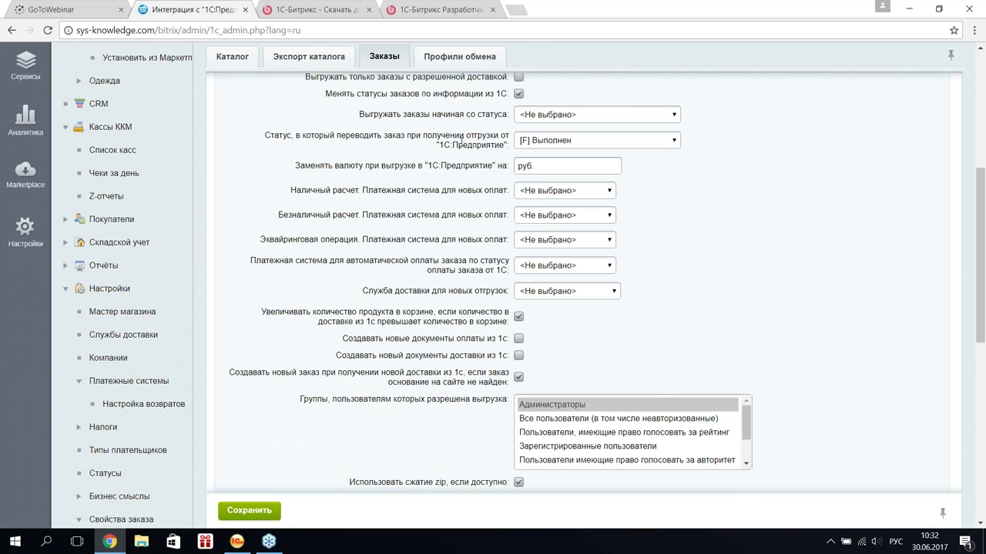
left_click(593, 145)
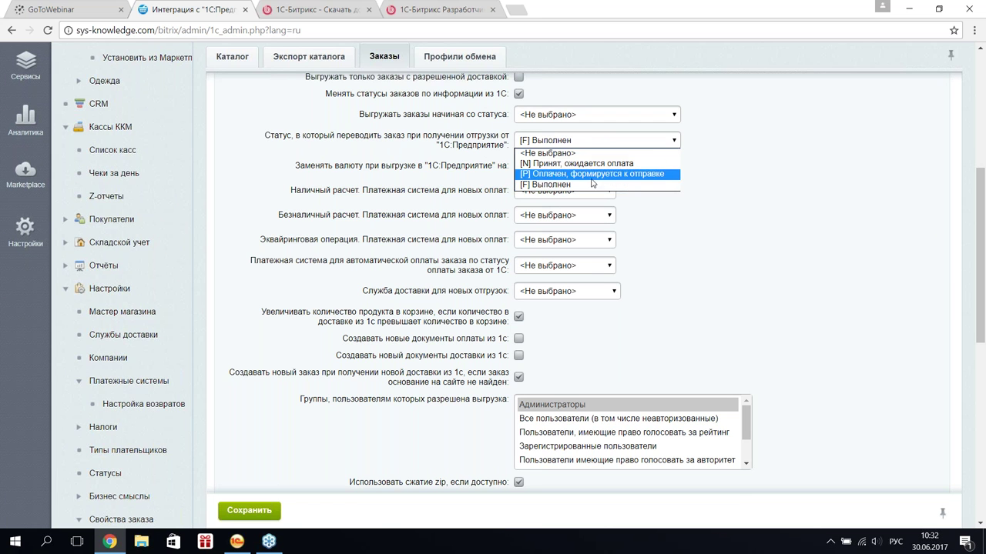
- Set the on-shipment order status to <Не выбрано>
left_click(595, 153)
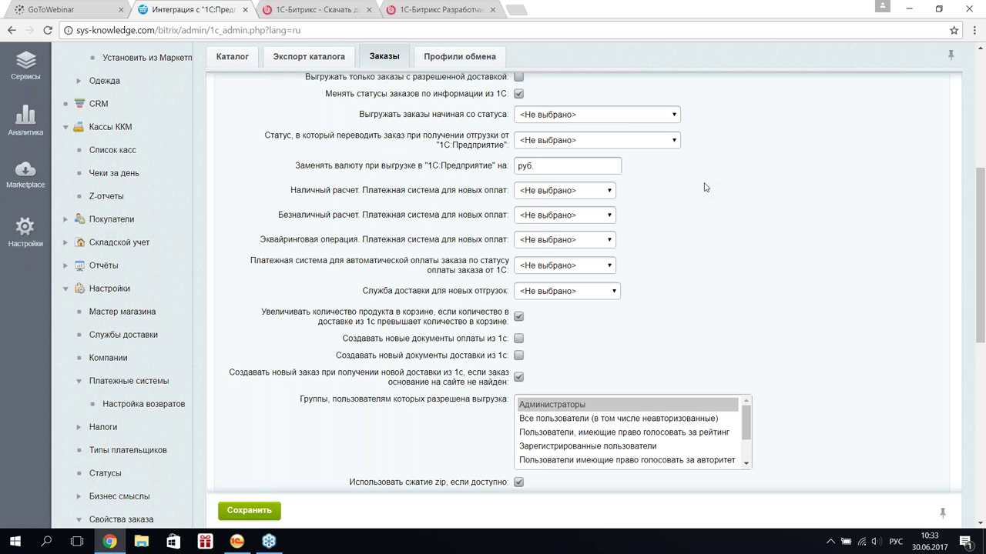
- Enable creating new payment and delivery documents from 1С, then go to the Заказы list
scroll(705, 187, "down", 1)
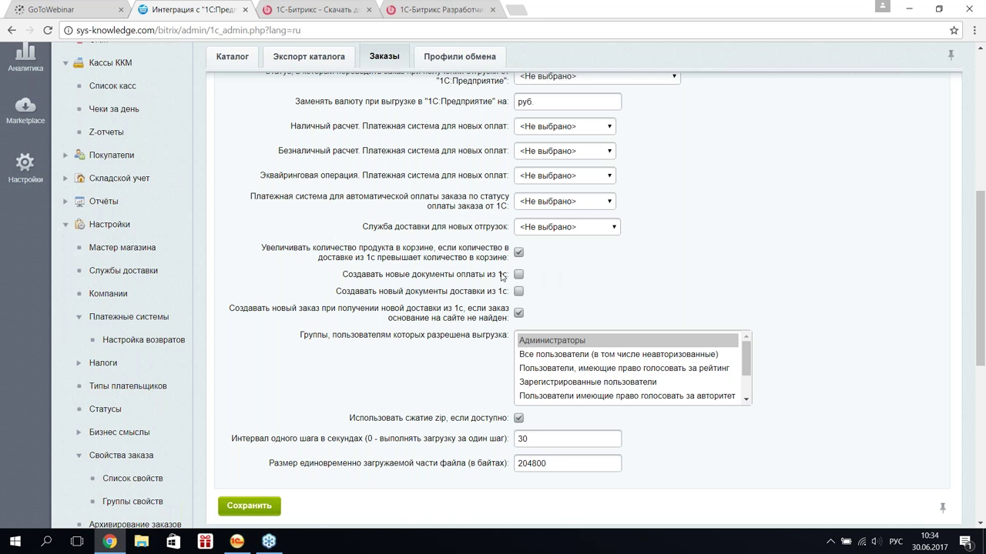
left_click(518, 275)
left_click(518, 293)
scroll(529, 295, "down", 3)
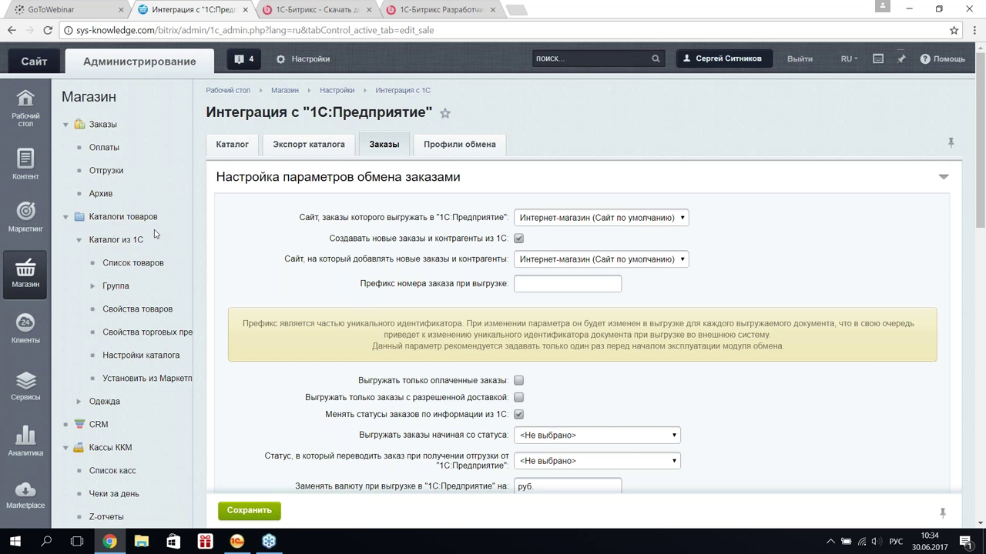
left_click(108, 129)
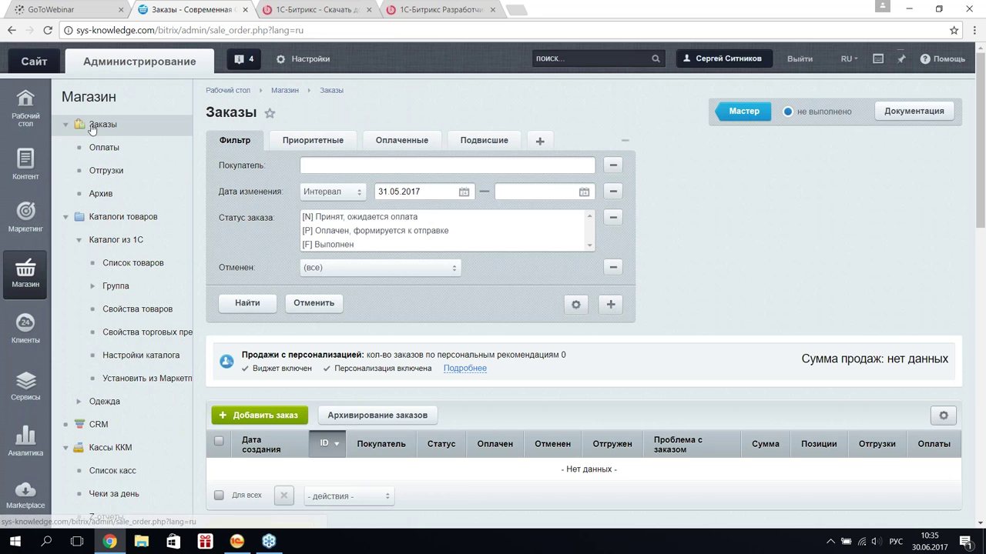
- Start a new order and add one Вентилятор JIPONIC floor fan (product 324) at 2 016.00 руб
scroll(193, 257, "down", 3)
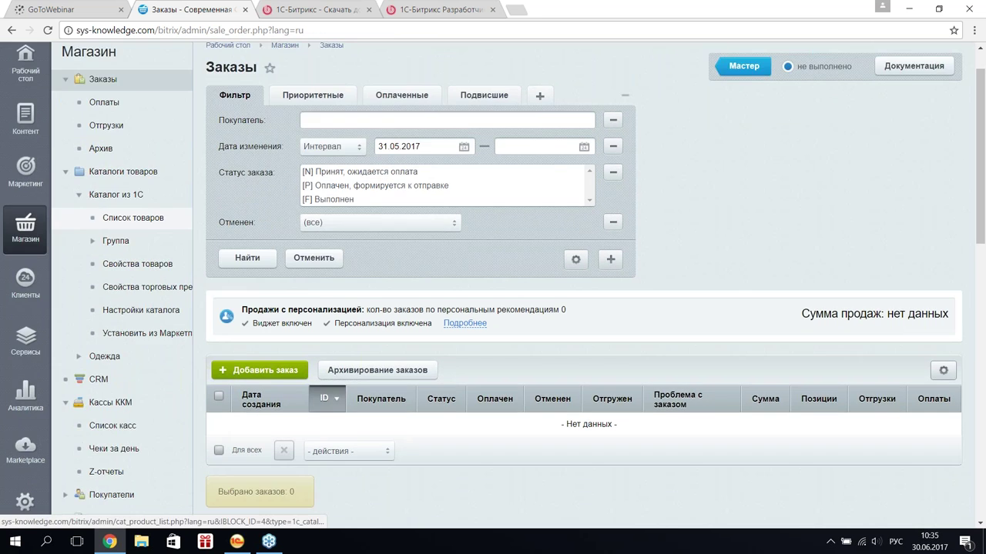
left_click(271, 228)
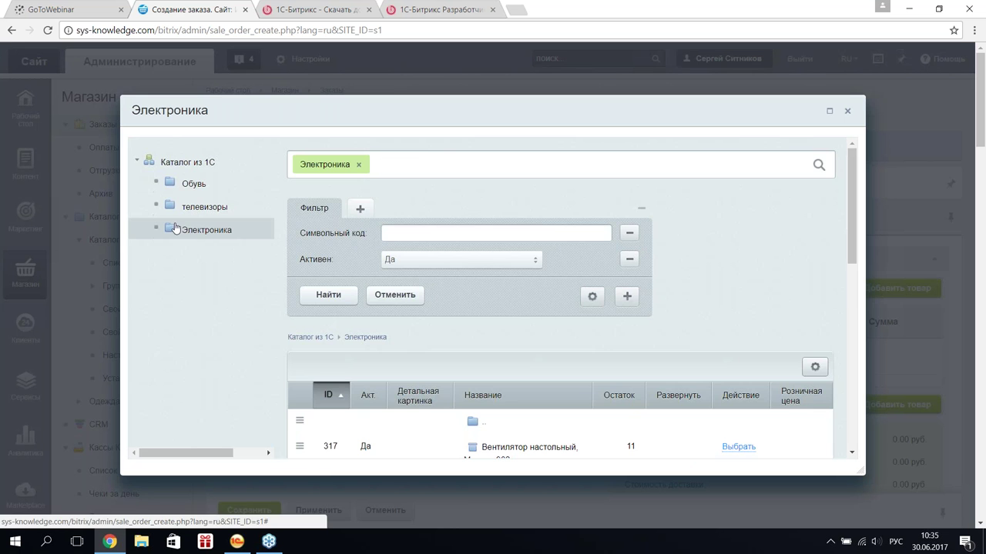
scroll(621, 331, "down", 3)
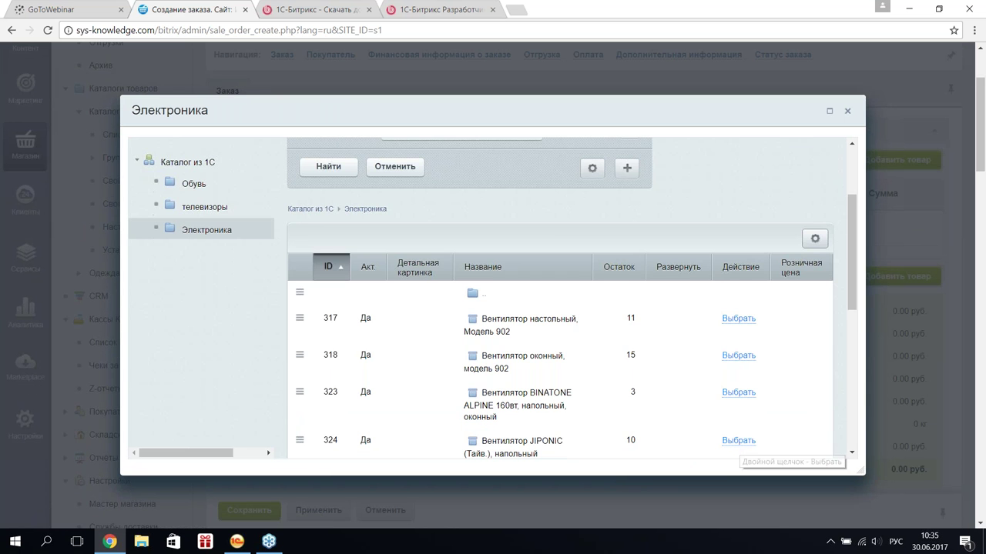
double_click(770, 451)
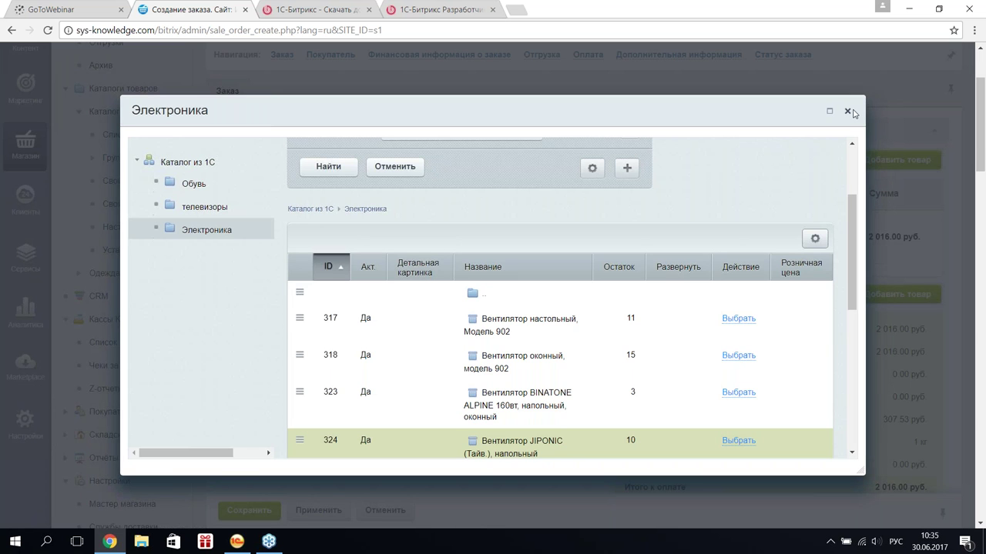
left_click(848, 112)
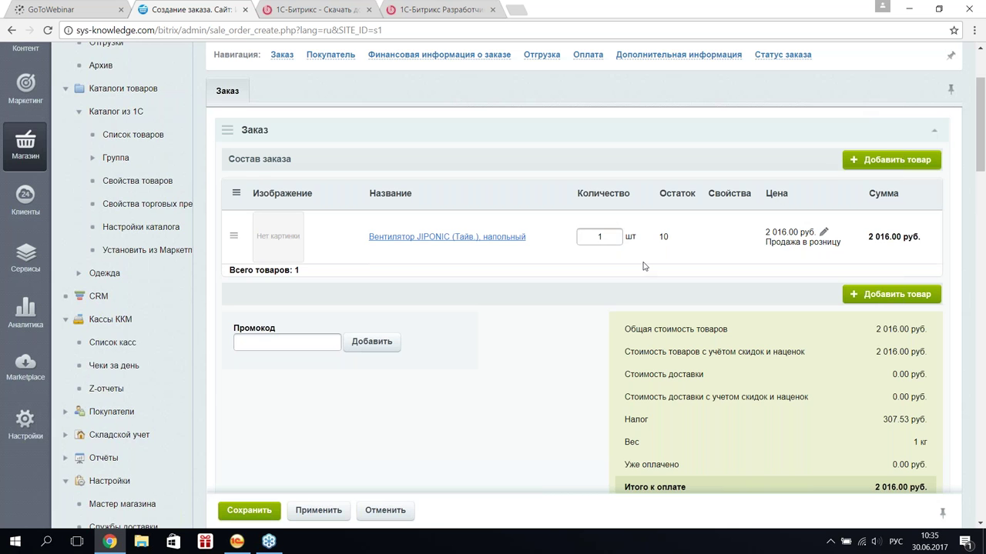
- Find an existing site user and set them as the order's buyer
scroll(563, 325, "down", 5)
left_click(558, 195)
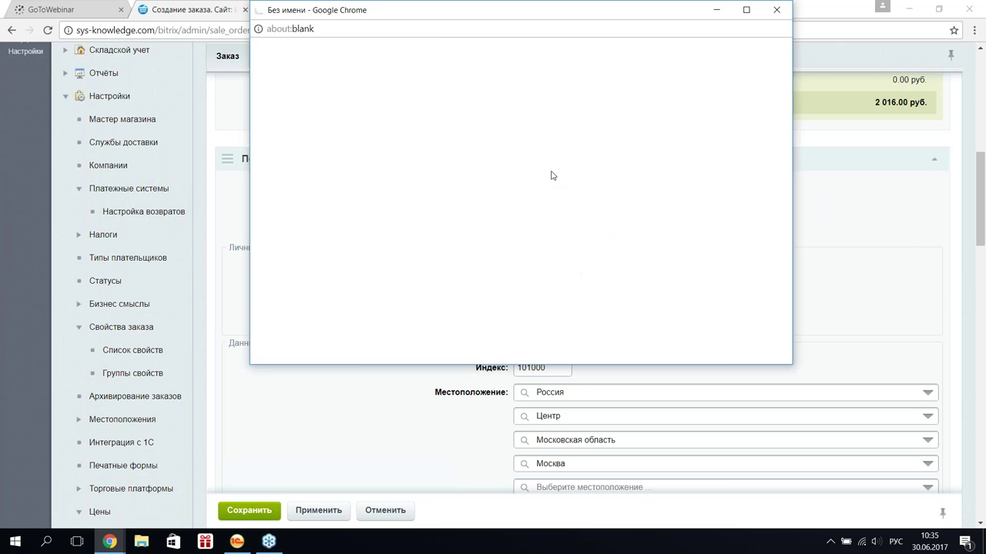
scroll(294, 220, "down", 3)
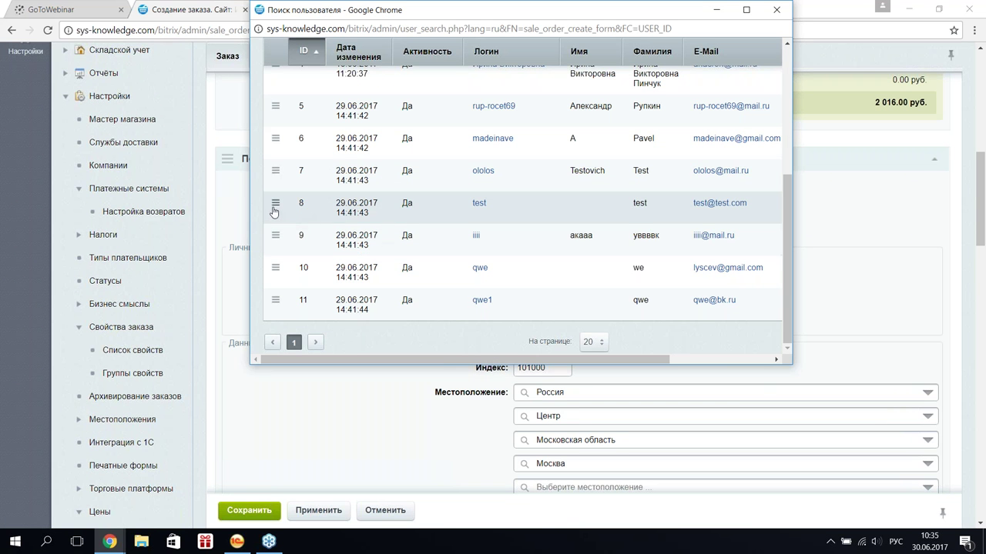
left_click(275, 206)
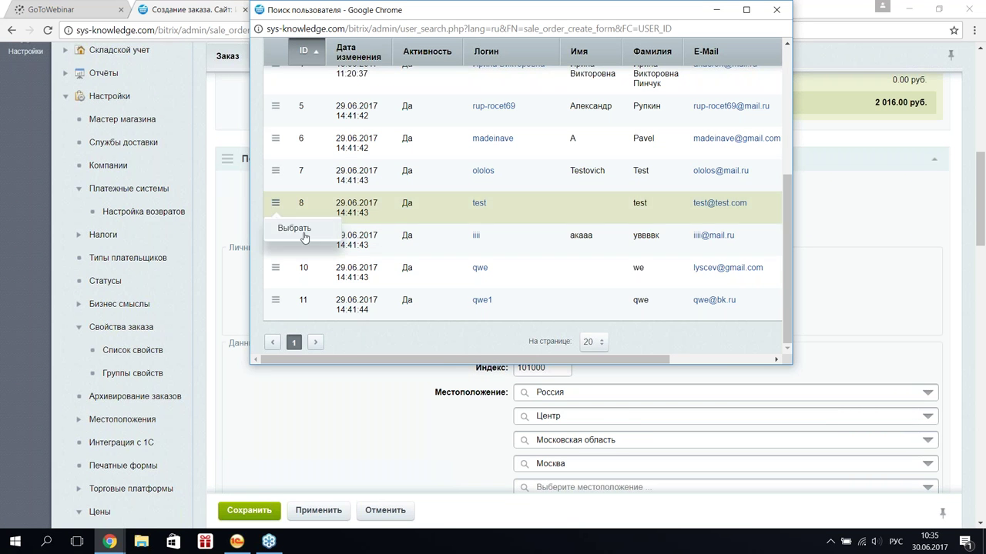
left_click(299, 230)
- Set the delivery service to Доставка курьером
scroll(341, 260, "down", 2)
scroll(346, 259, "down", 2)
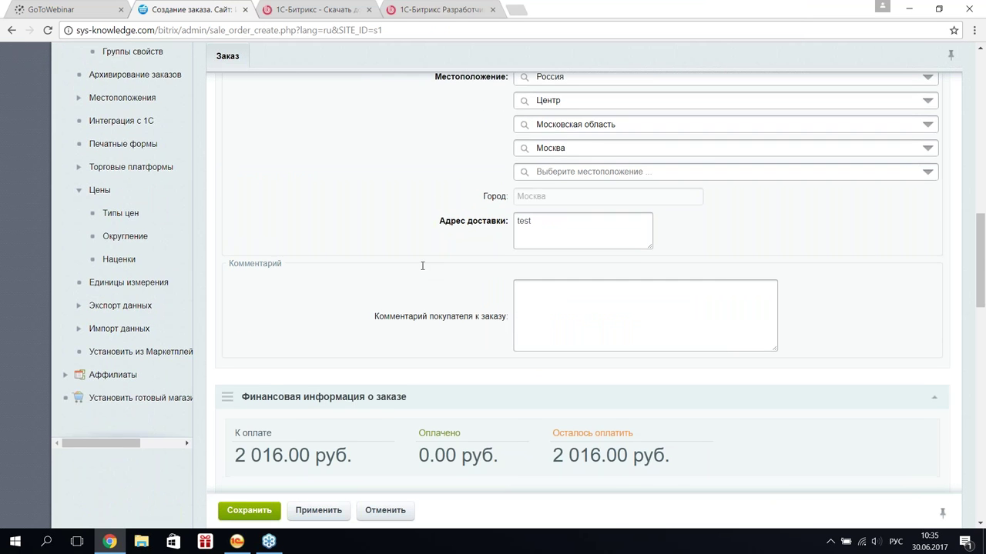
scroll(426, 269, "down", 3)
left_click(698, 344)
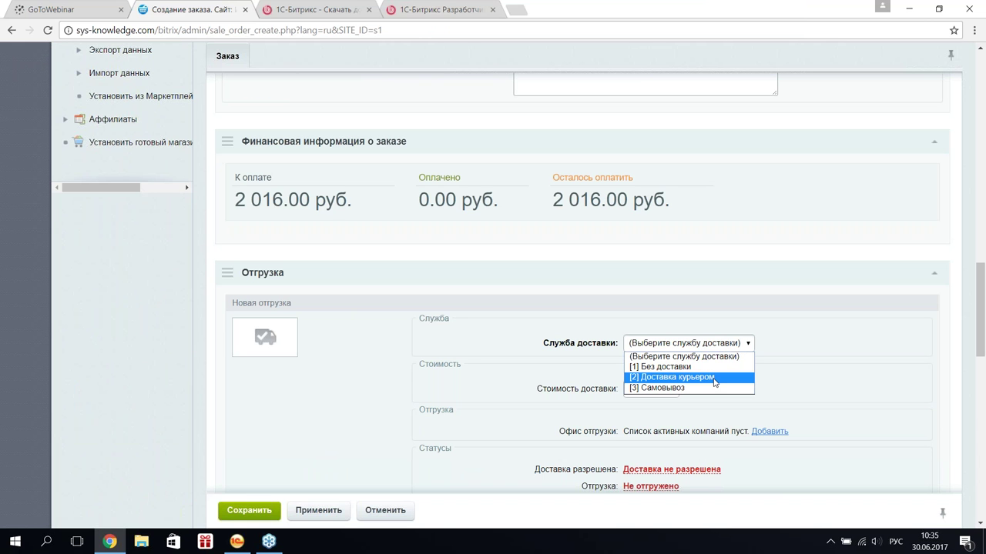
left_click(714, 378)
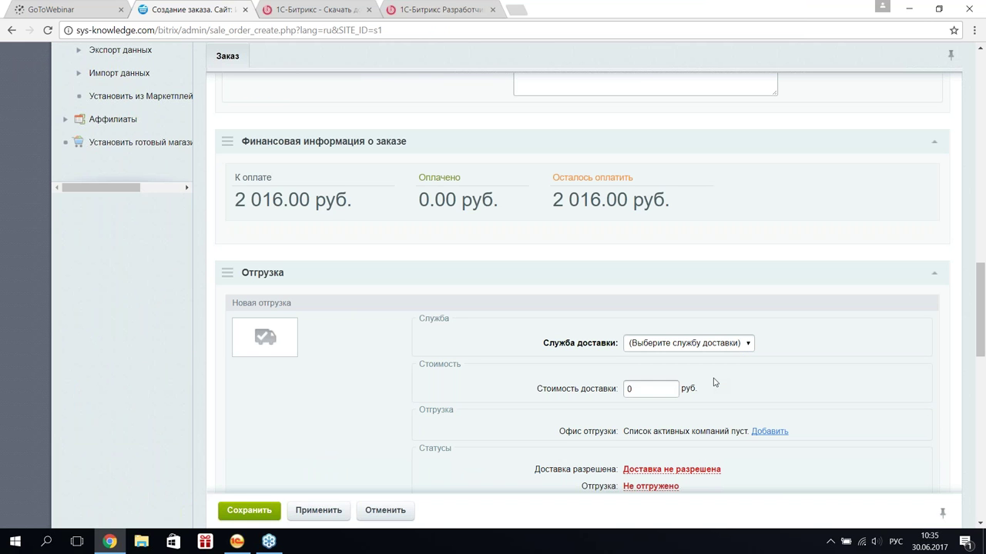
scroll(439, 329, "down", 3)
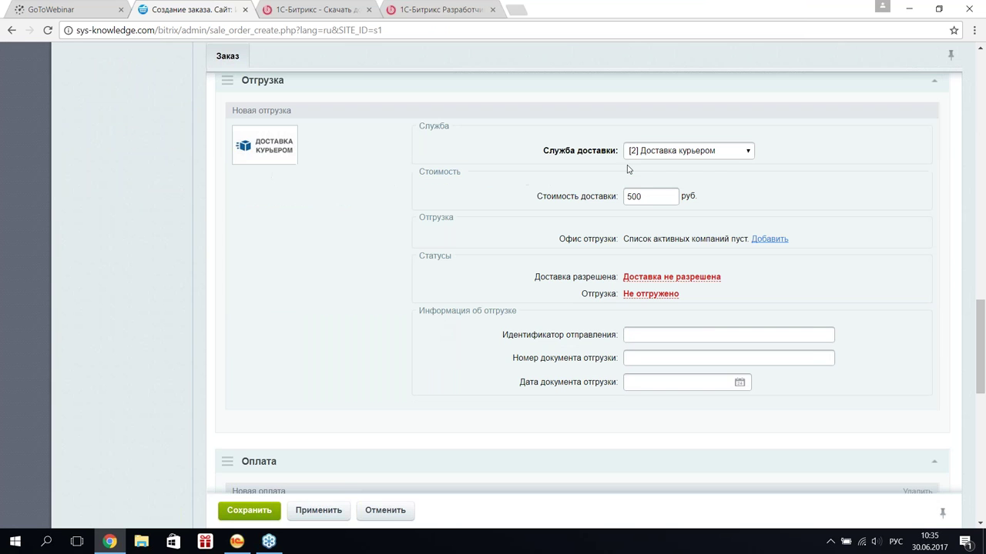
left_click(646, 152)
left_click(529, 228)
- Choose Банковские карты as the payment method and save the order
scroll(529, 228, "down", 3)
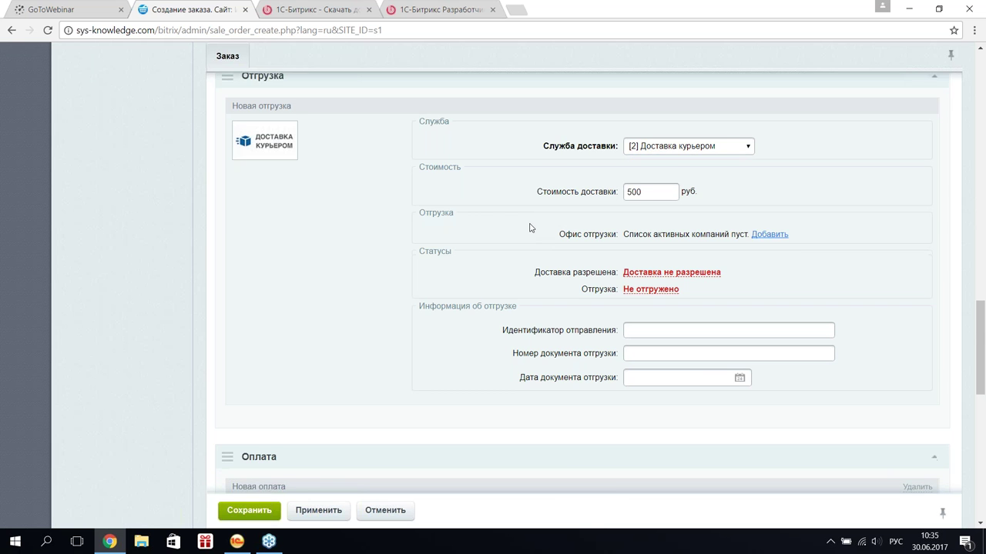
scroll(529, 234, "up", 1)
left_click(681, 339)
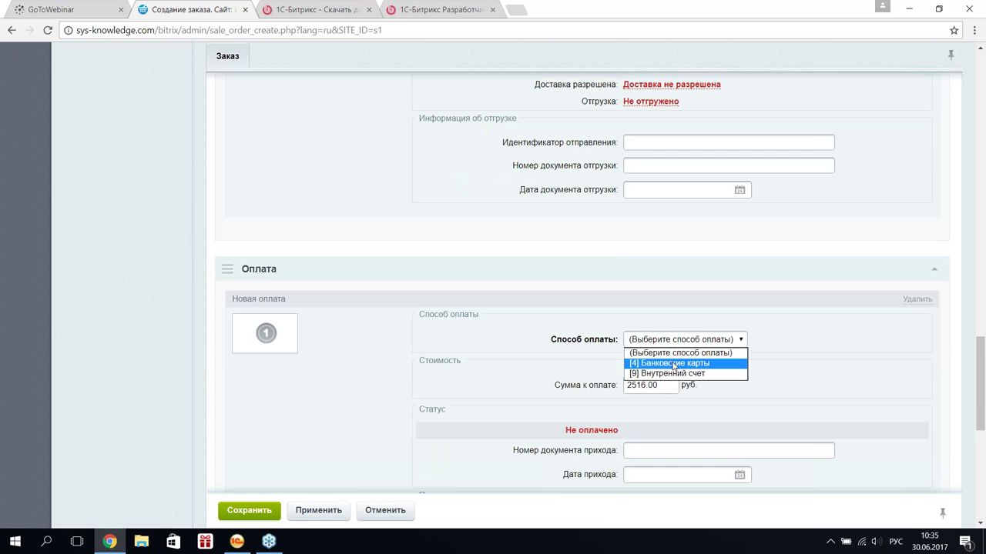
left_click(673, 364)
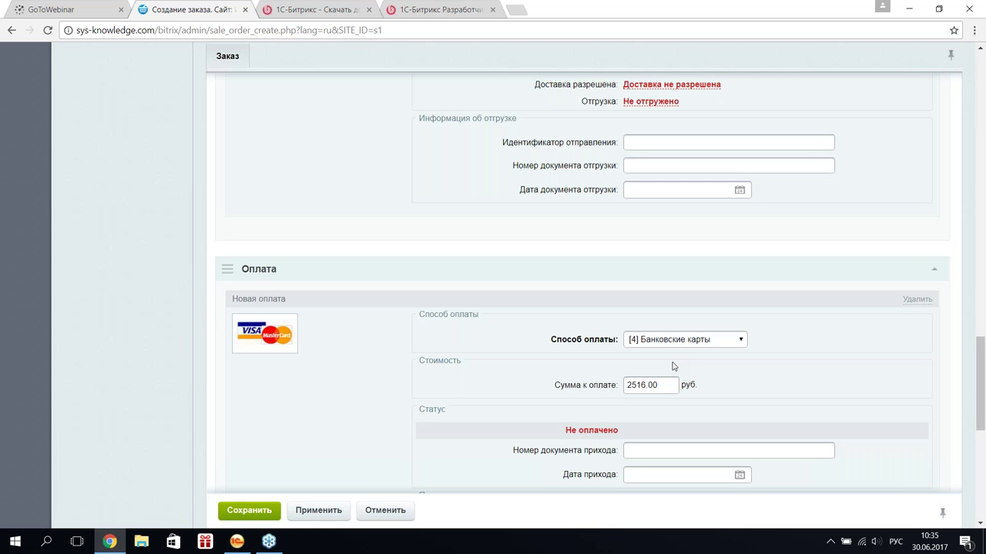
scroll(499, 286, "down", 2)
scroll(499, 286, "down", 2)
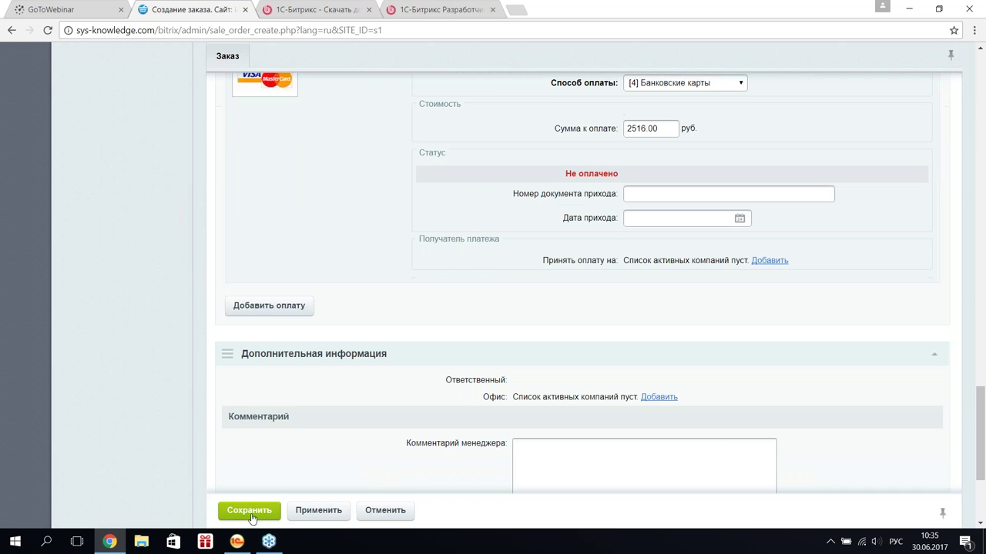
left_click(248, 510)
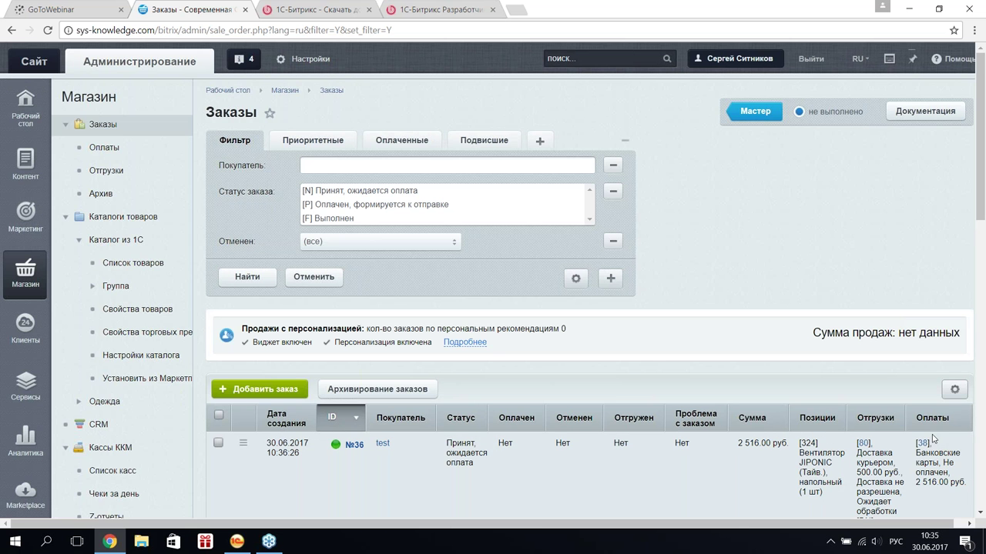
- Open payment №38 of order 36 and save it, returning to the Оплаты list
left_click(922, 445)
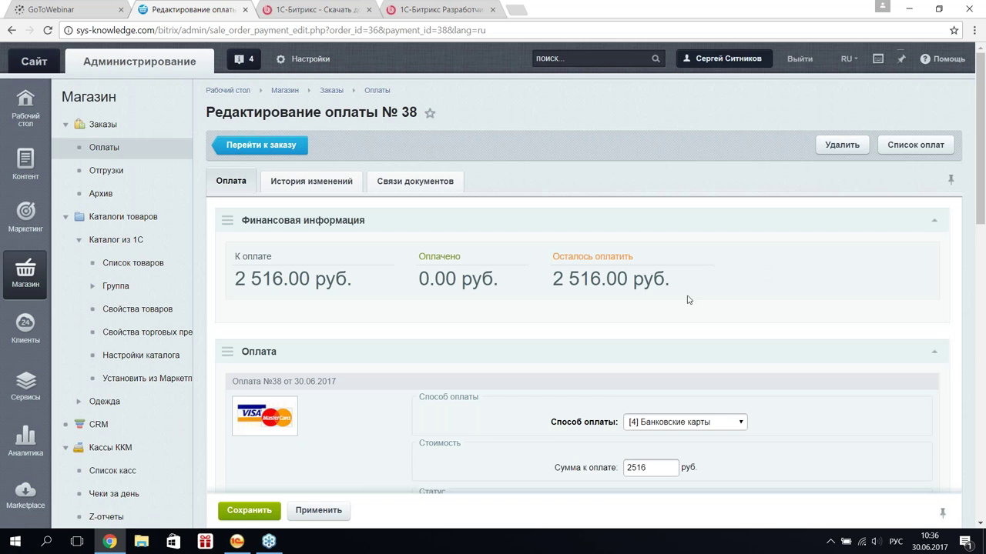
scroll(686, 302, "down", 1)
scroll(278, 489, "down", 3)
left_click(249, 510)
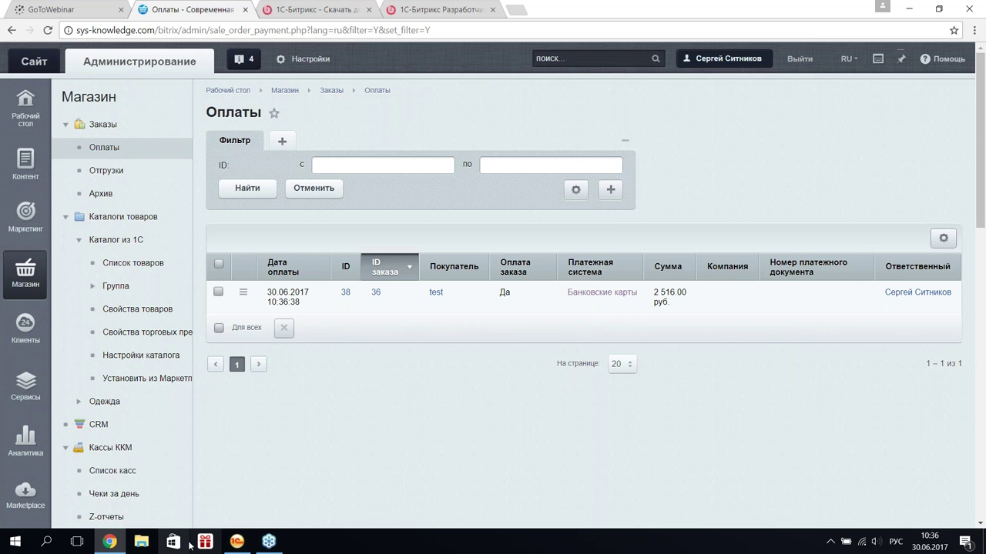
- In the Документы exchange node, enable force-posting of payments already paid on the site and save the node
left_click(236, 542)
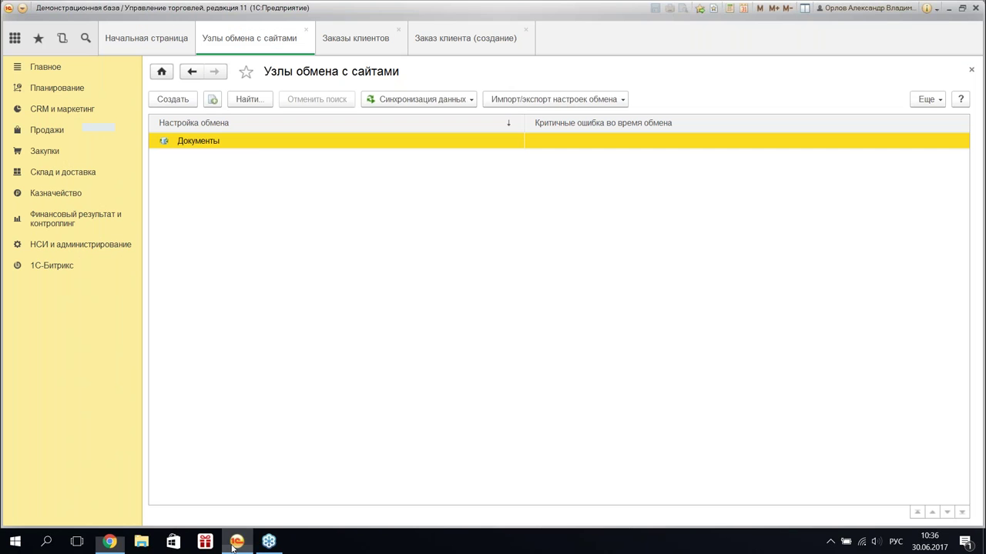
double_click(244, 147)
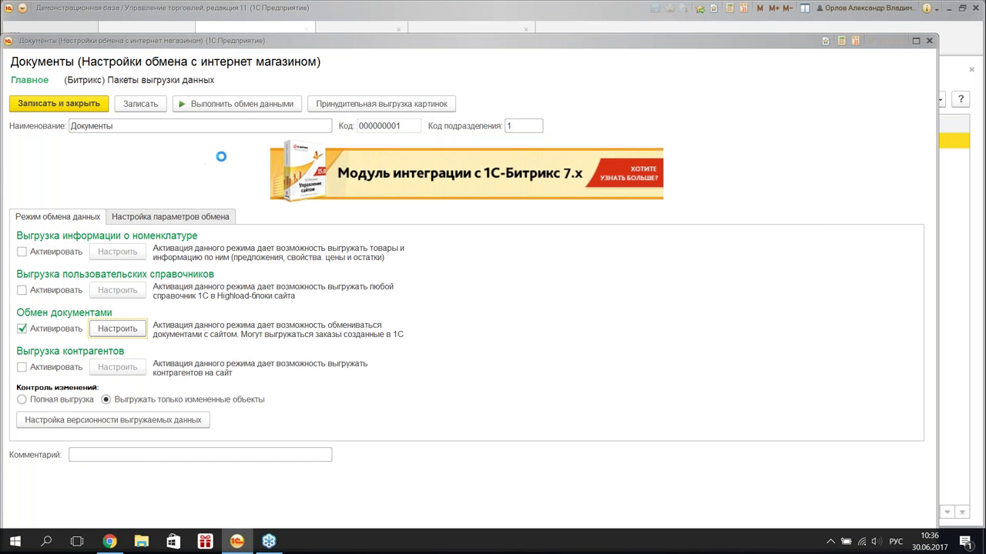
left_click(285, 105)
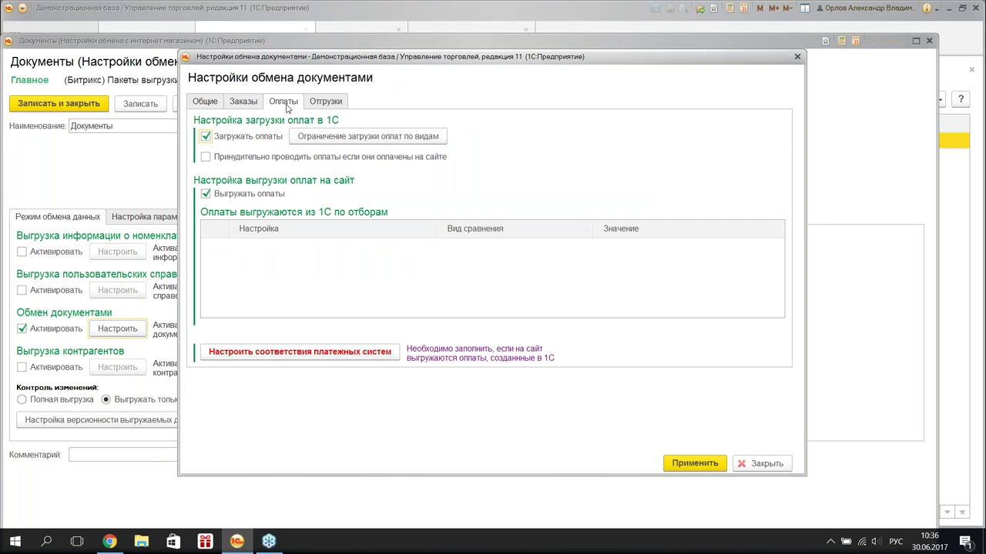
left_click(206, 157)
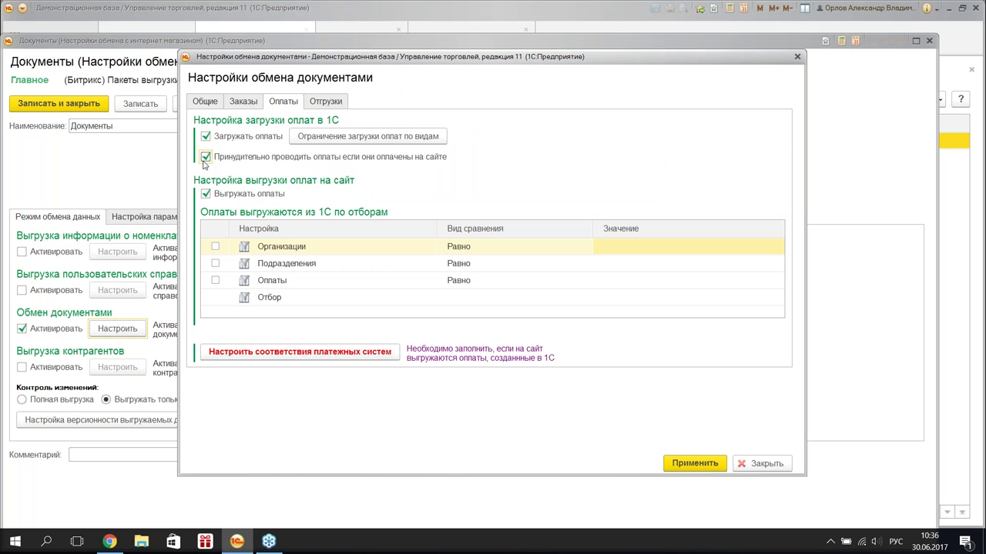
left_click(697, 464)
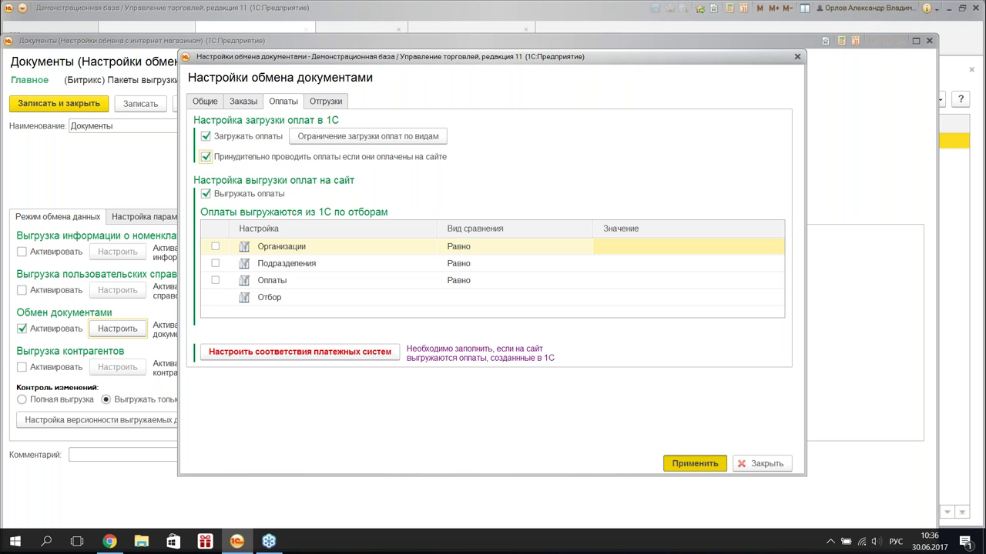
key("Return")
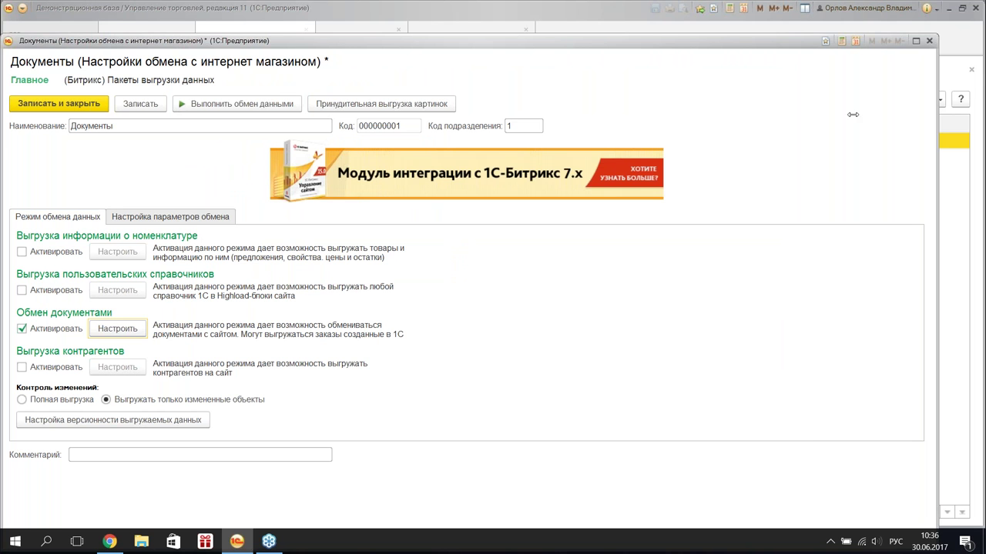
left_click_drag(937, 132, 610, 135)
left_click_drag(369, 48, 381, 49)
key("ctrl+Return")
- Run the data exchange with the site via Синхронизация данных
left_click(423, 100)
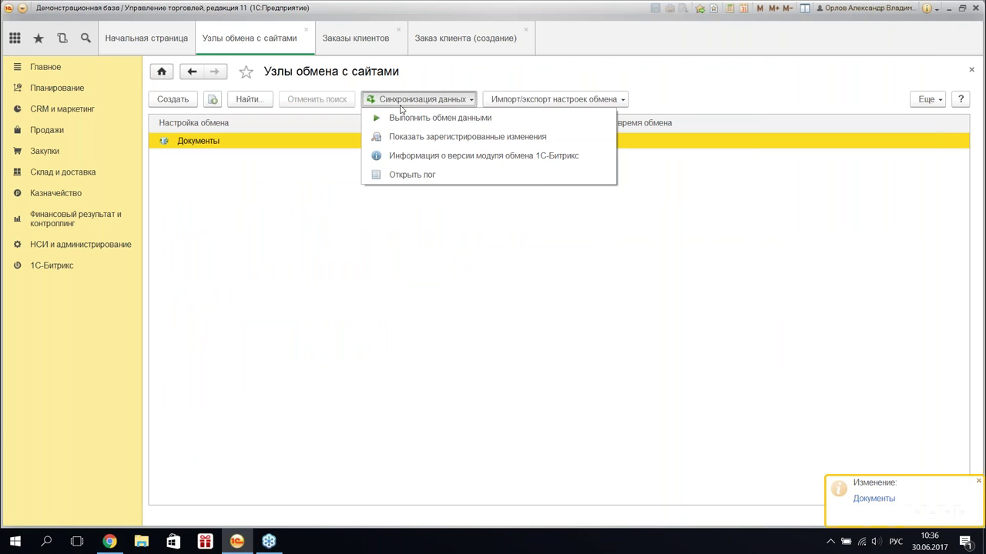
left_click(422, 119)
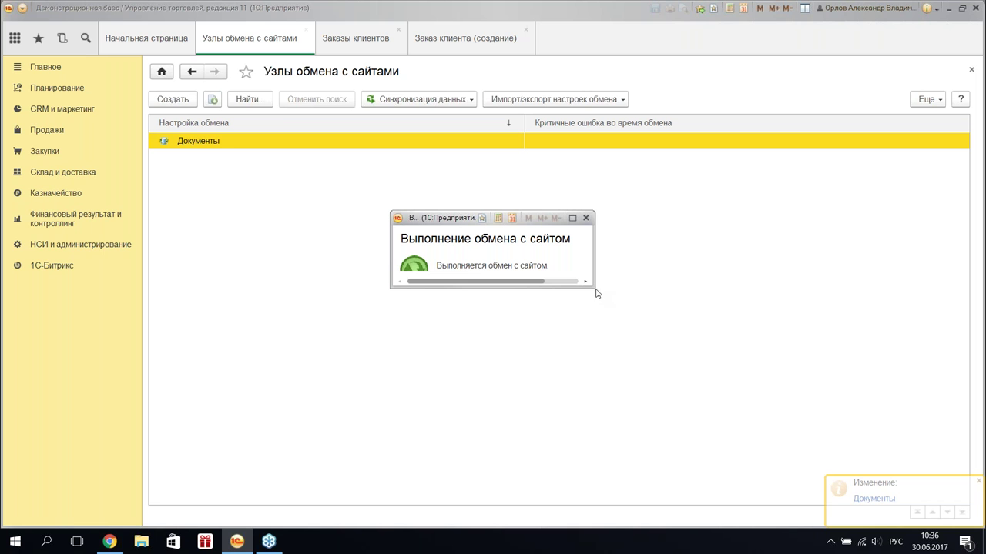
left_click_drag(593, 285, 646, 311)
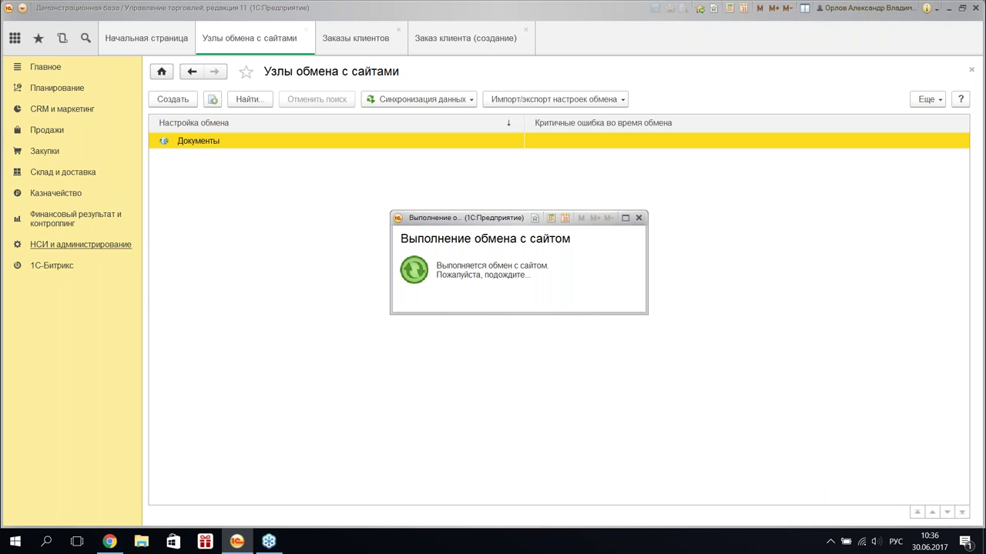
- Open the Продажи > Заказы клиентов list
left_click(44, 151)
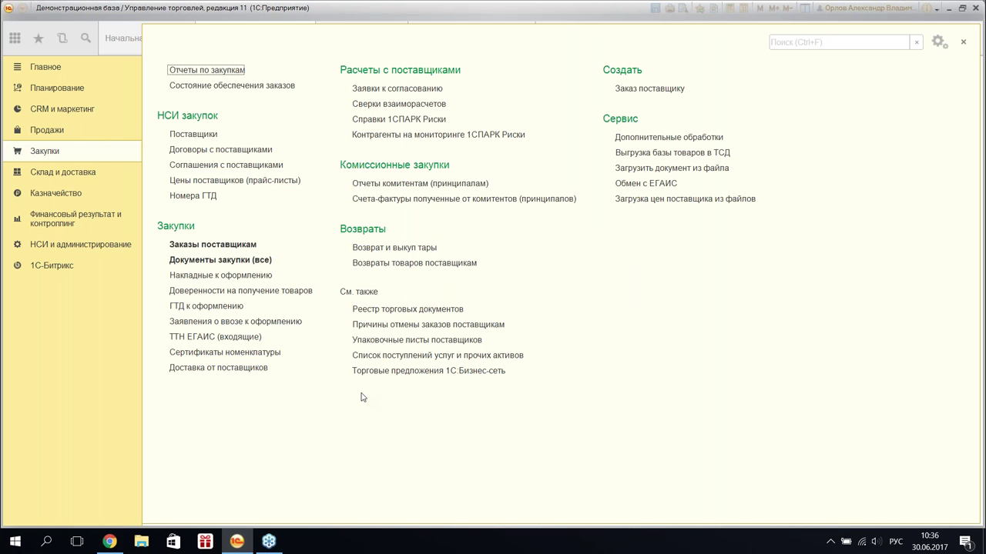
left_click(48, 131)
left_click(194, 126)
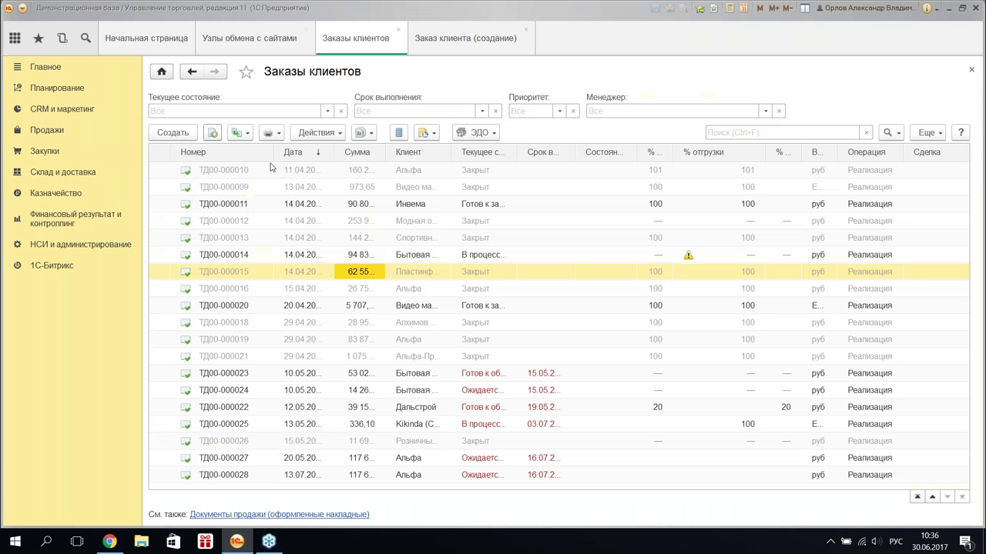
- Open order ТД00-000028 and view its linked documents, including the acquiring operation
double_click(398, 475)
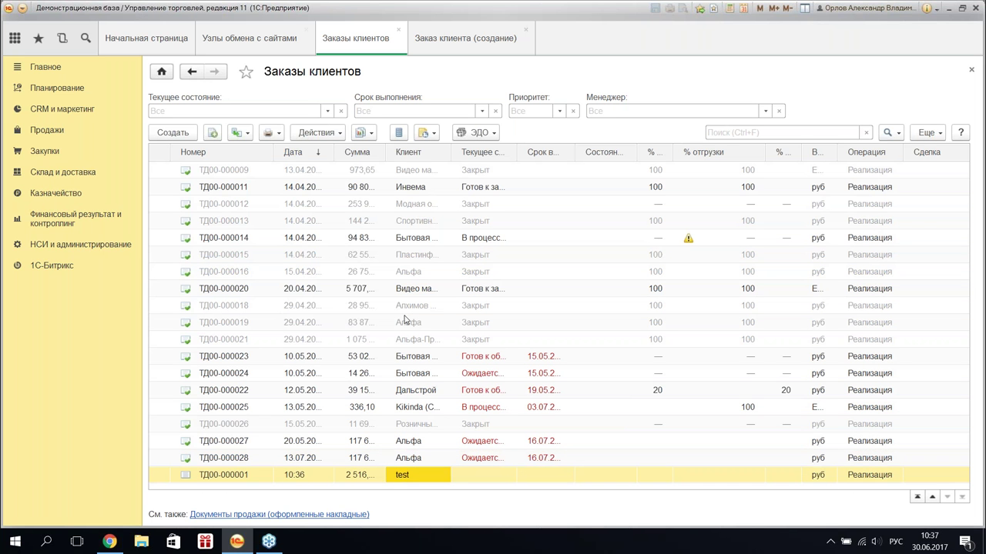
left_click(362, 132)
left_click(421, 274)
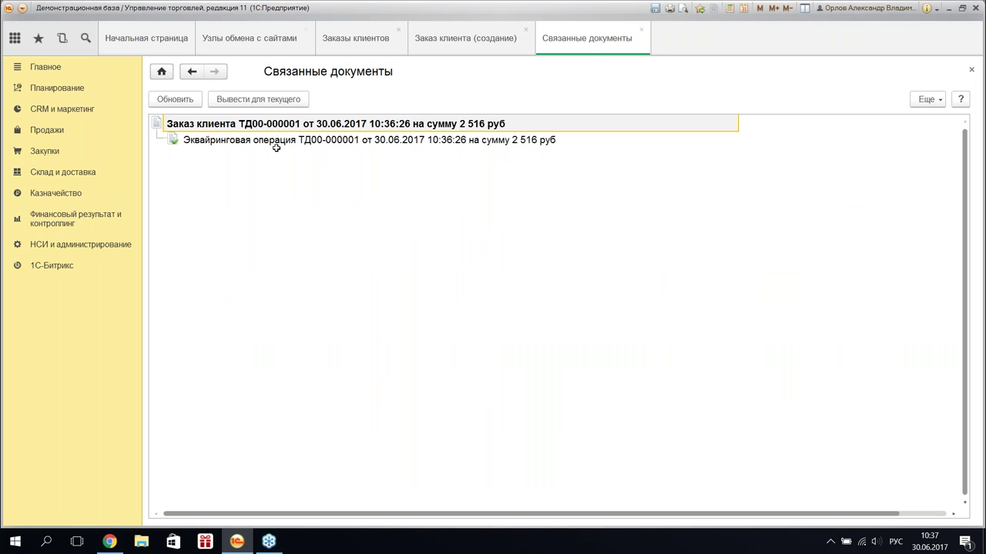
left_click(275, 145)
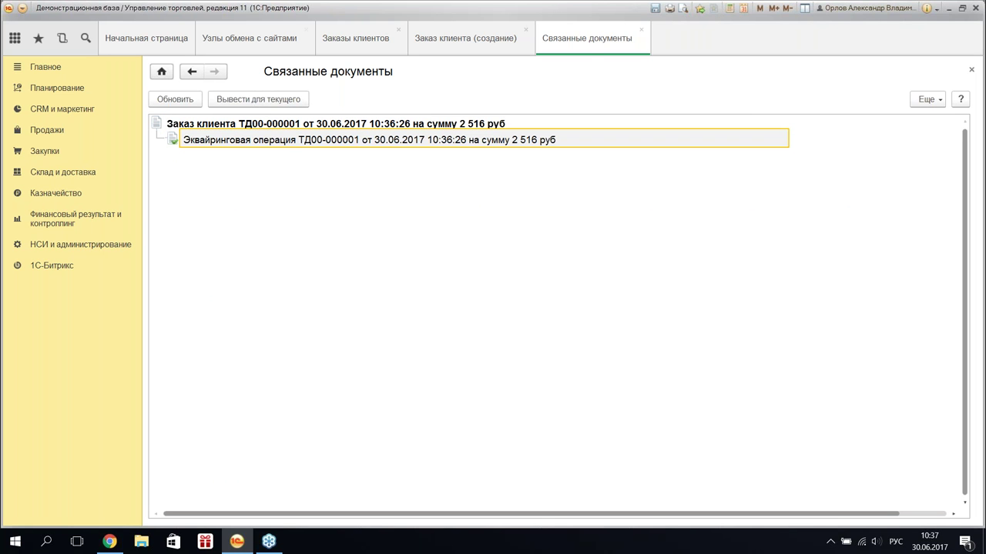
- Go back to the customer orders and open order ТД00-000001
left_click(640, 34)
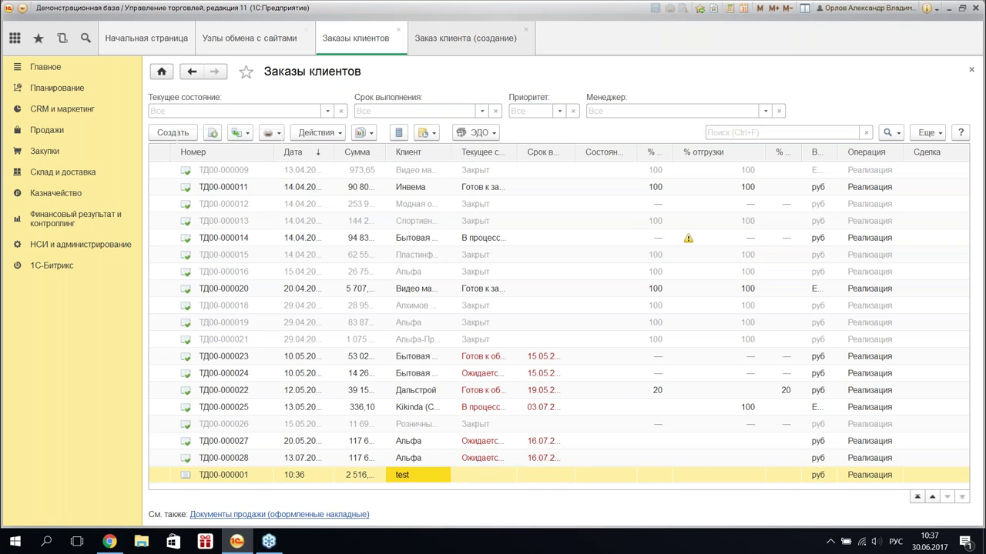
left_click(465, 37)
left_click(526, 29)
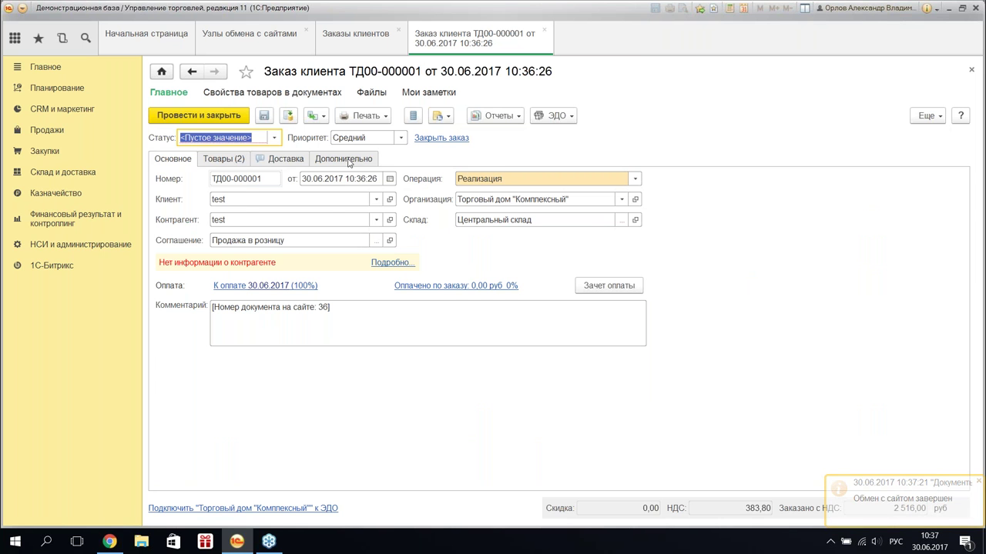
- Check the status received from the site and set the order status to К выполнению
left_click(348, 159)
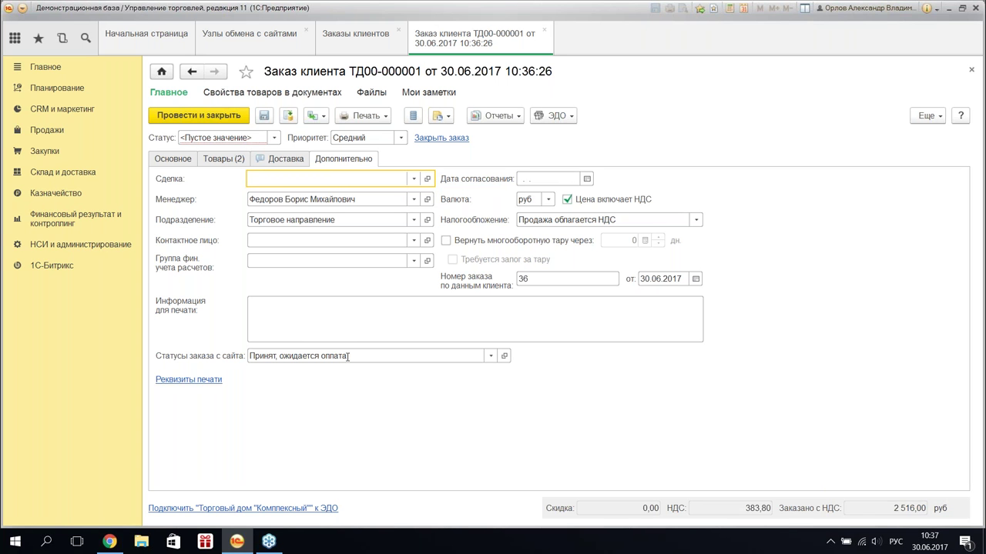
left_click(171, 359)
left_click(359, 357)
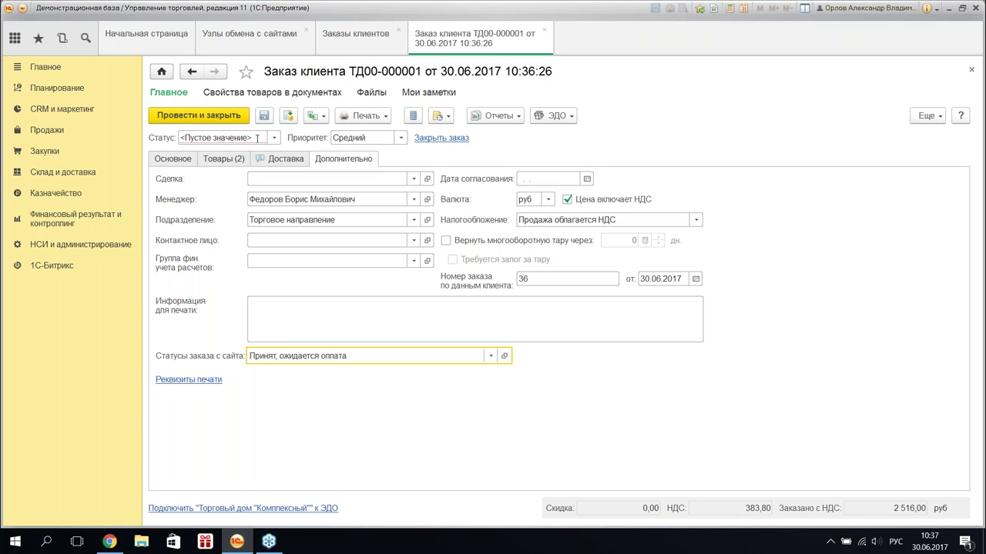
left_click(274, 140)
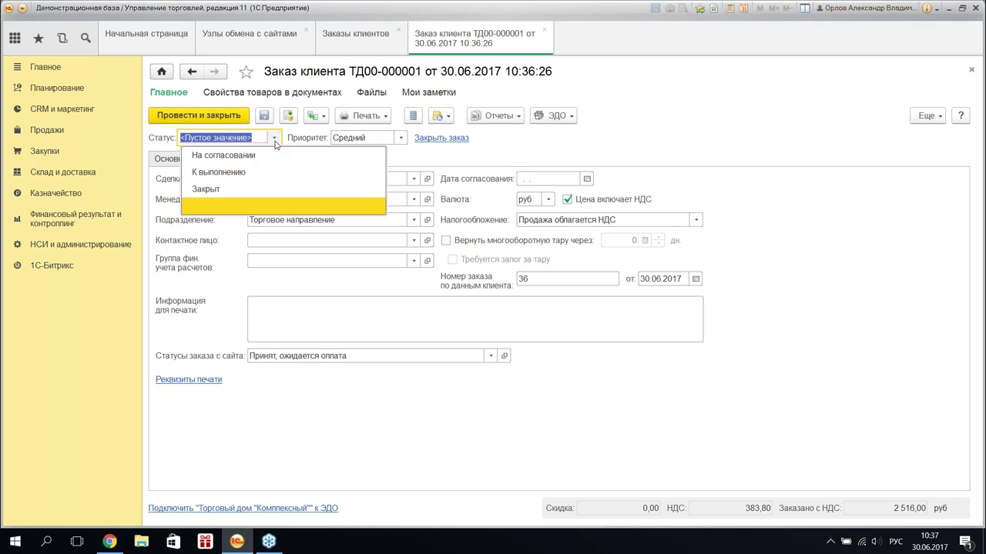
left_click(274, 171)
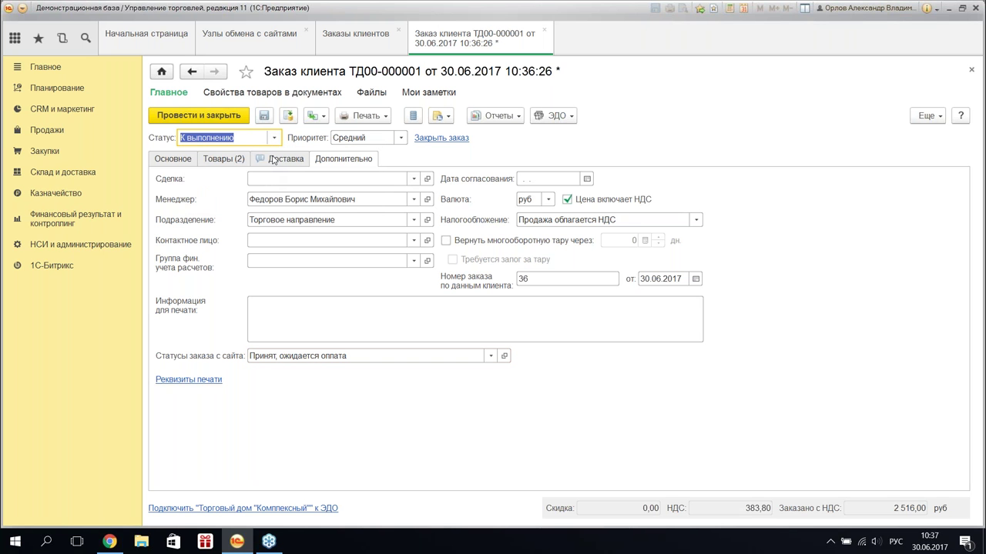
- Fill supply for both goods rows as Отгрузить and review the order's Доставка details
left_click(219, 159)
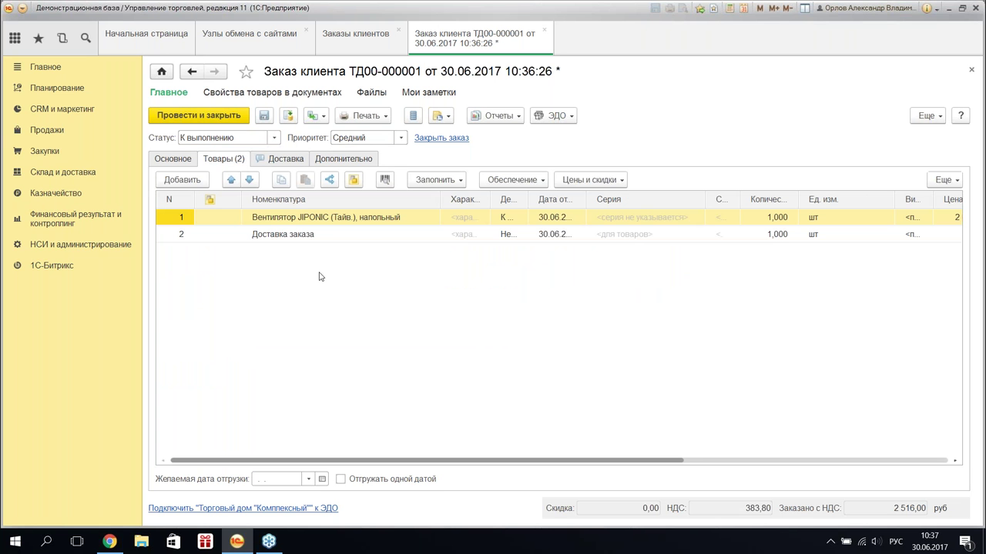
left_click(350, 237)
left_click(437, 182)
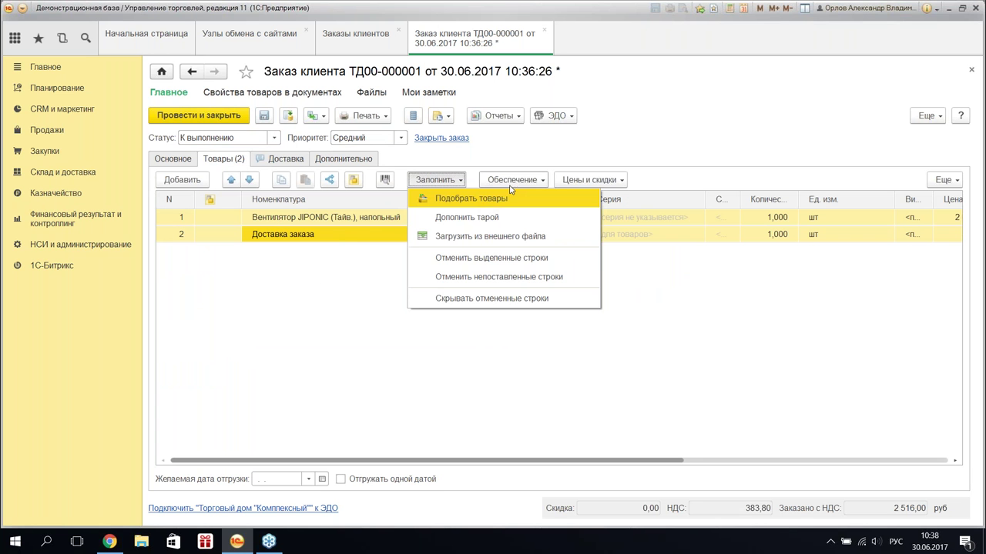
left_click(513, 182)
left_click(519, 199)
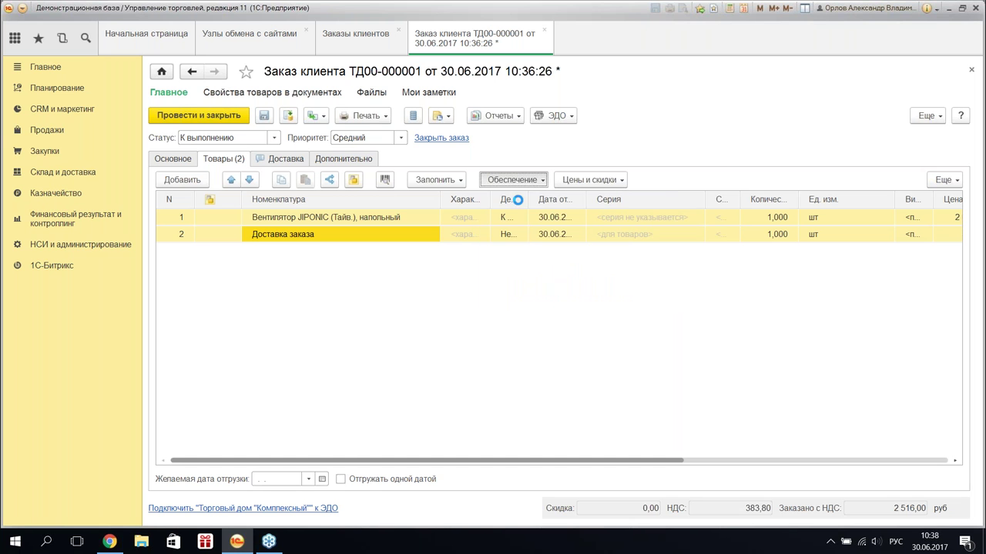
left_click(628, 429)
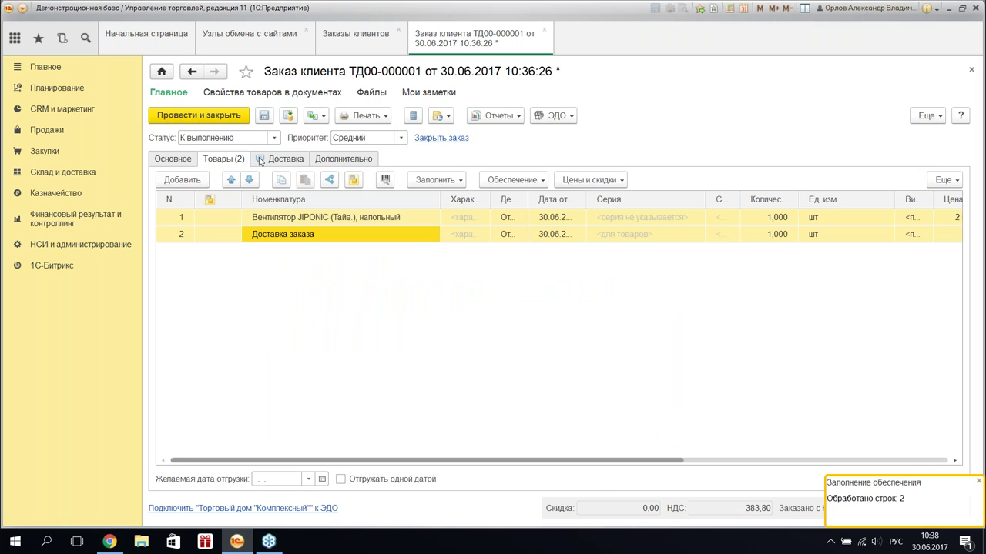
left_click(284, 159)
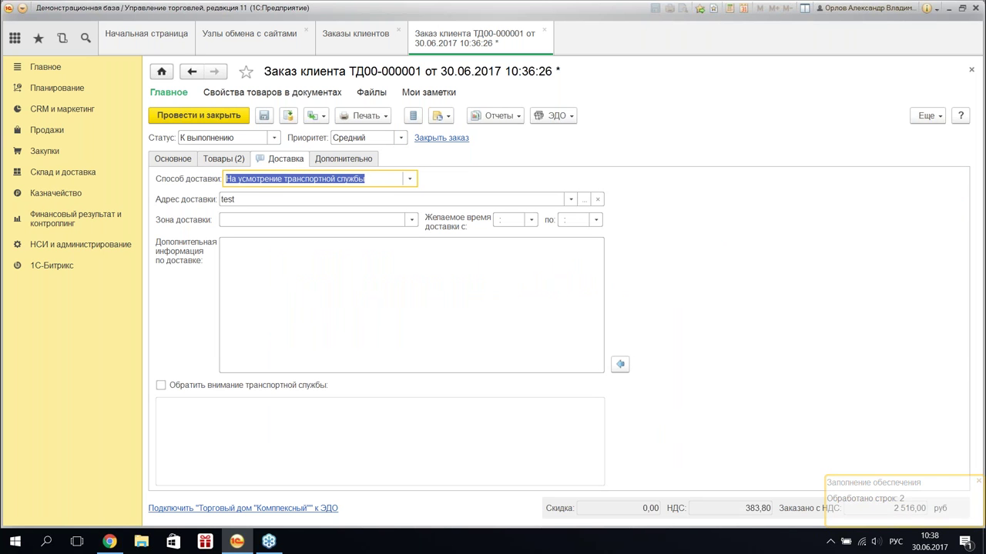
left_click(378, 181)
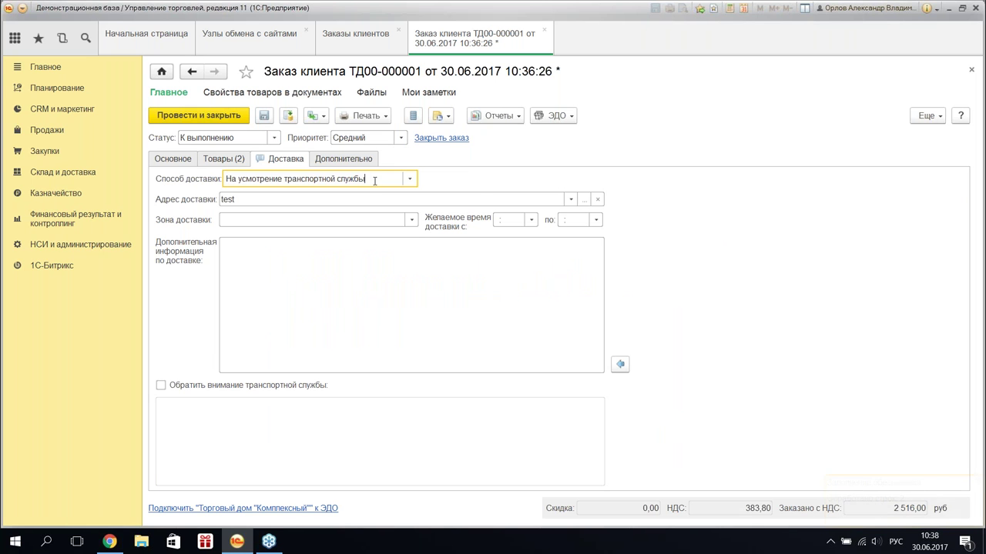
- Return to the Товары (2) tab showing both lines totalling 2 516,00 руб
left_click(223, 162)
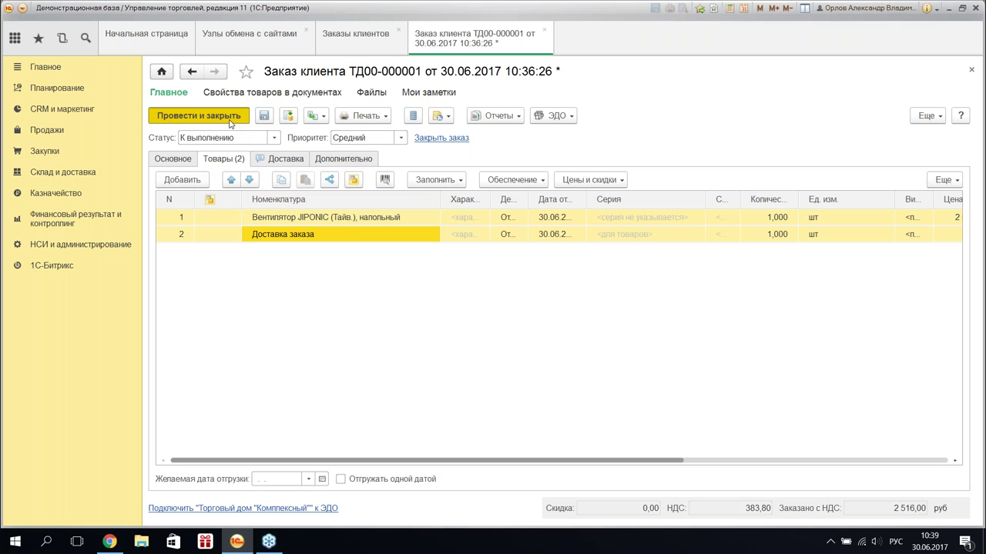
- Post and close the order, create a Реализация товаров и услуг from it, postponing the counterparty check
left_click(229, 122)
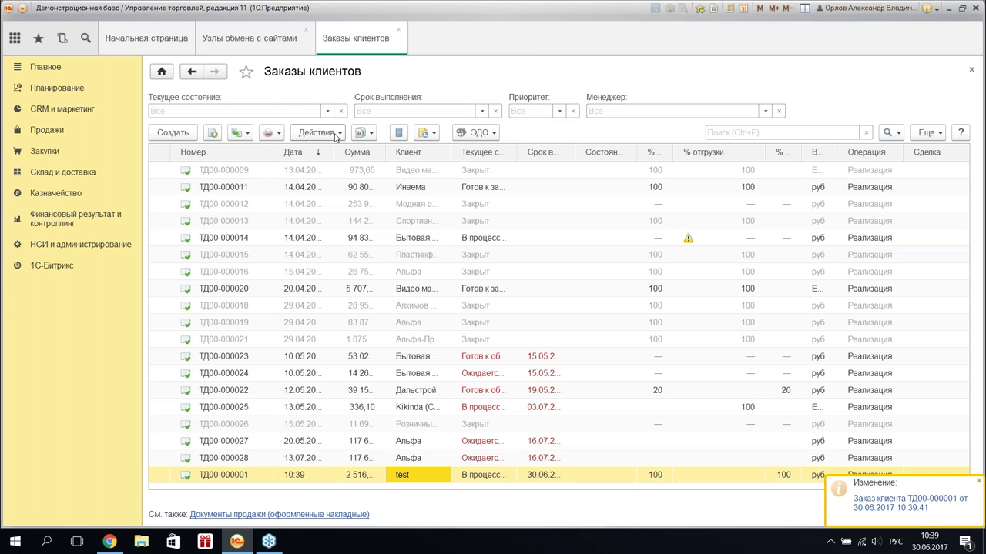
left_click(244, 134)
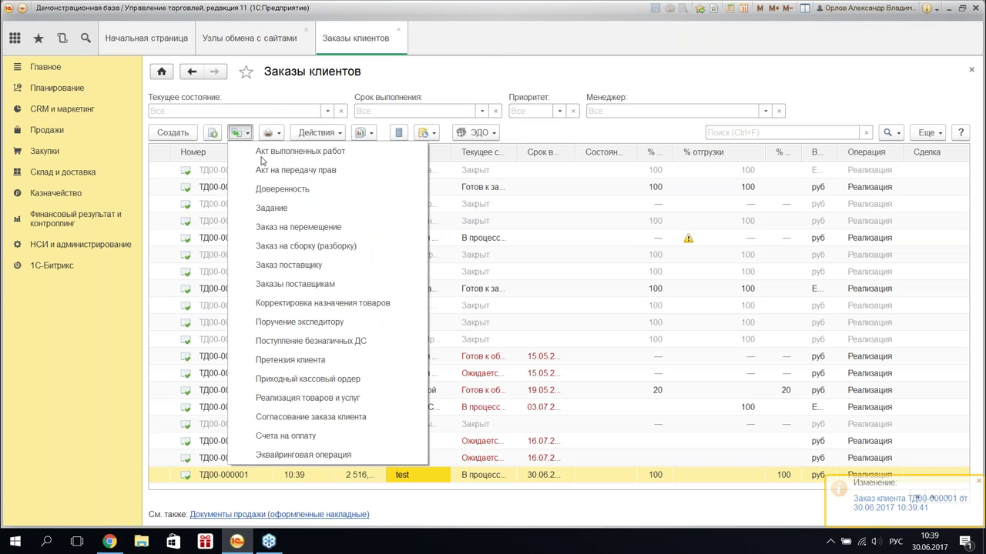
left_click(356, 399)
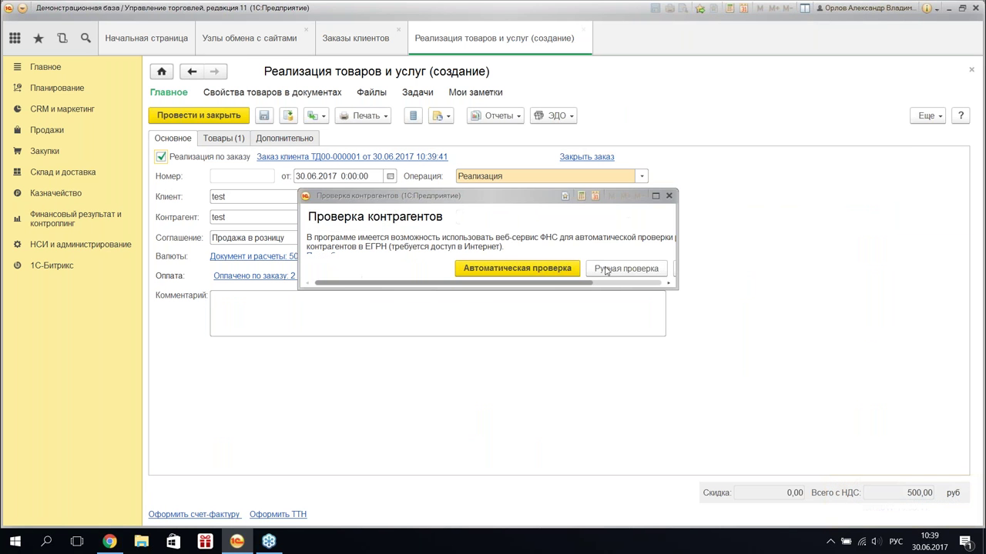
left_click_drag(674, 287, 788, 345)
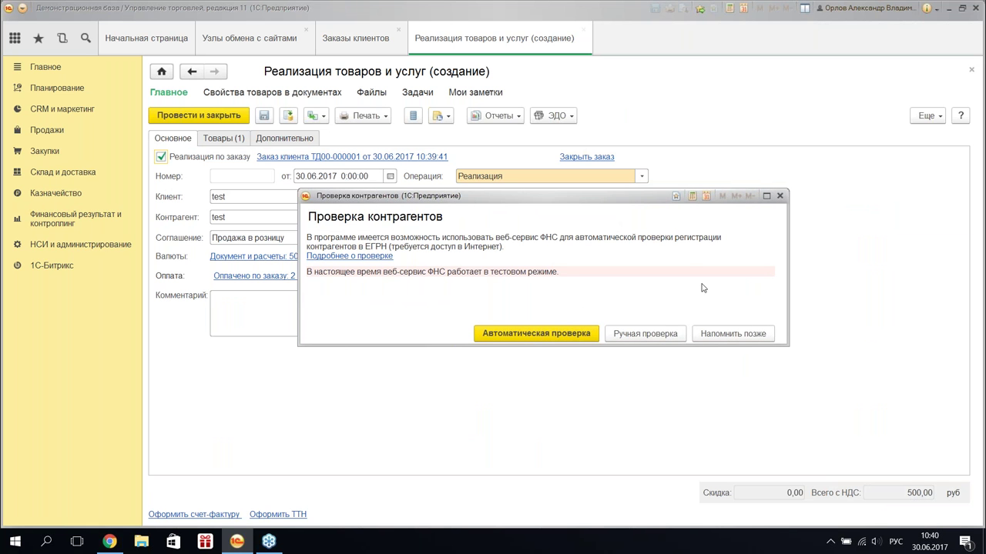
left_click(731, 333)
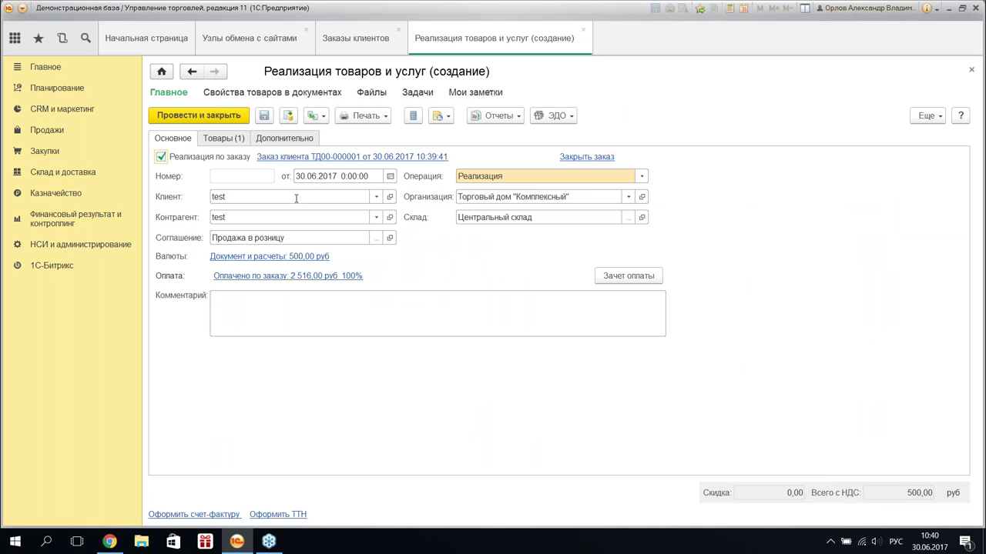
- Pick the order's goods into the sale and confirm the fan quantity of 1,000
left_click(235, 139)
left_click(570, 160)
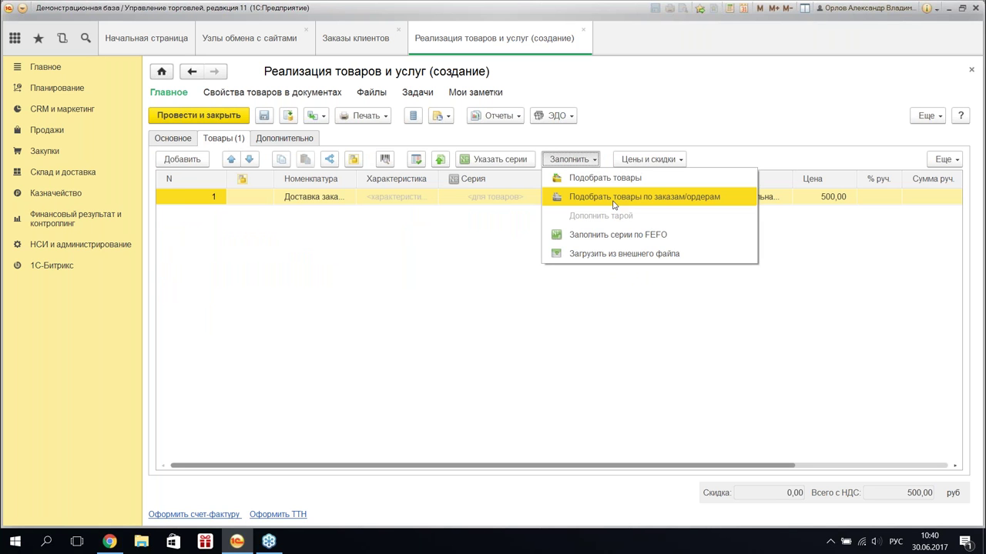
left_click(613, 199)
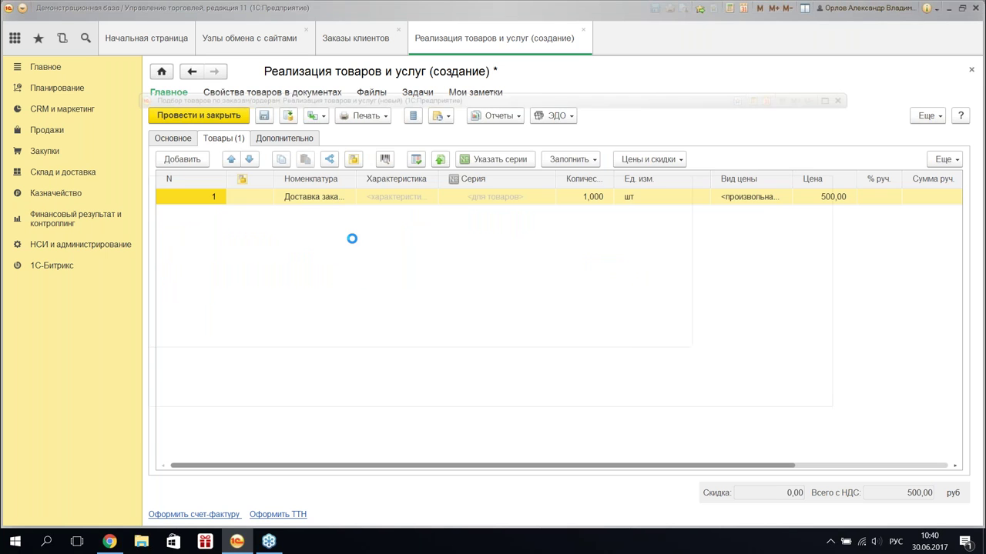
left_click(628, 216)
left_click(165, 138)
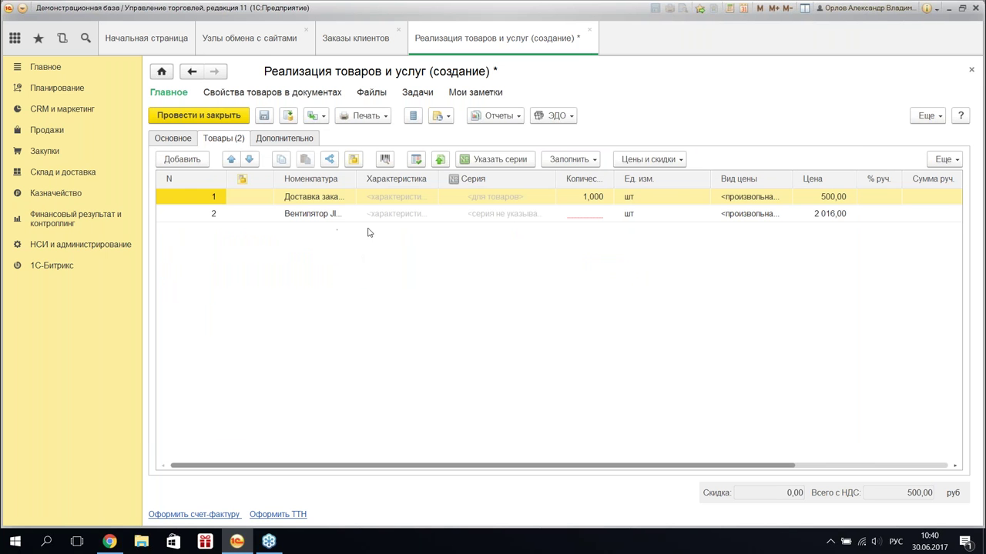
left_click(583, 216)
key("Return")
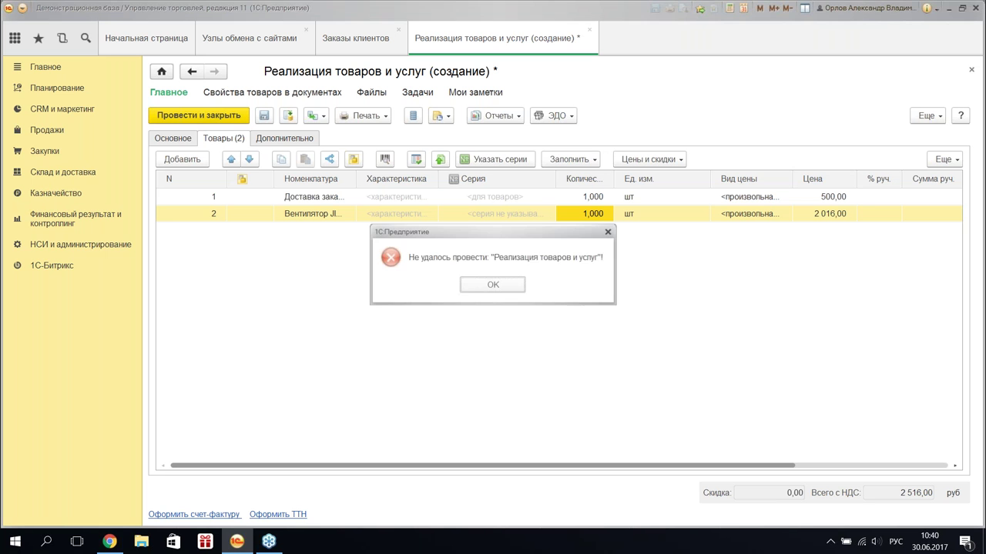
- Dismiss the posting error and read the messages about the fan's warehouse stock shortfall
left_click(494, 285)
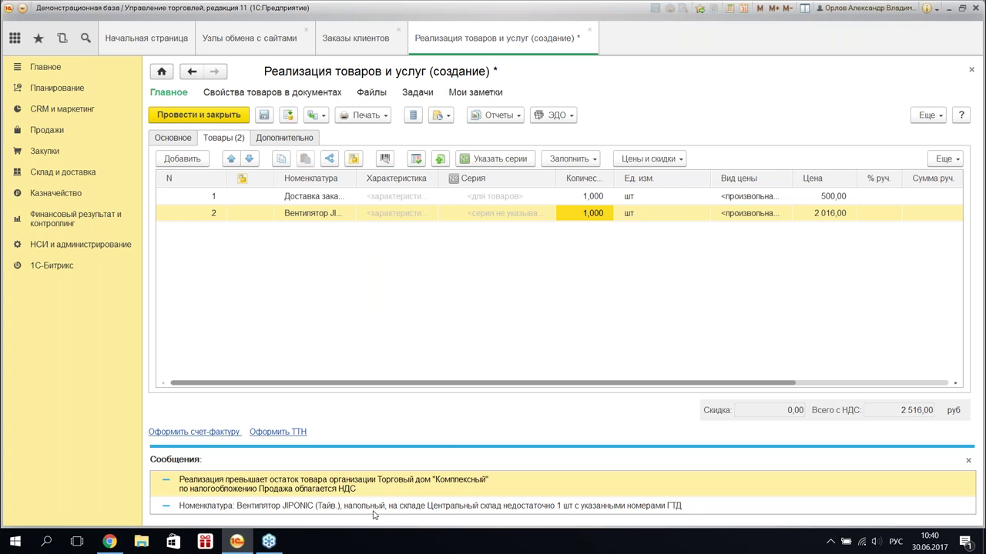
left_click(375, 492)
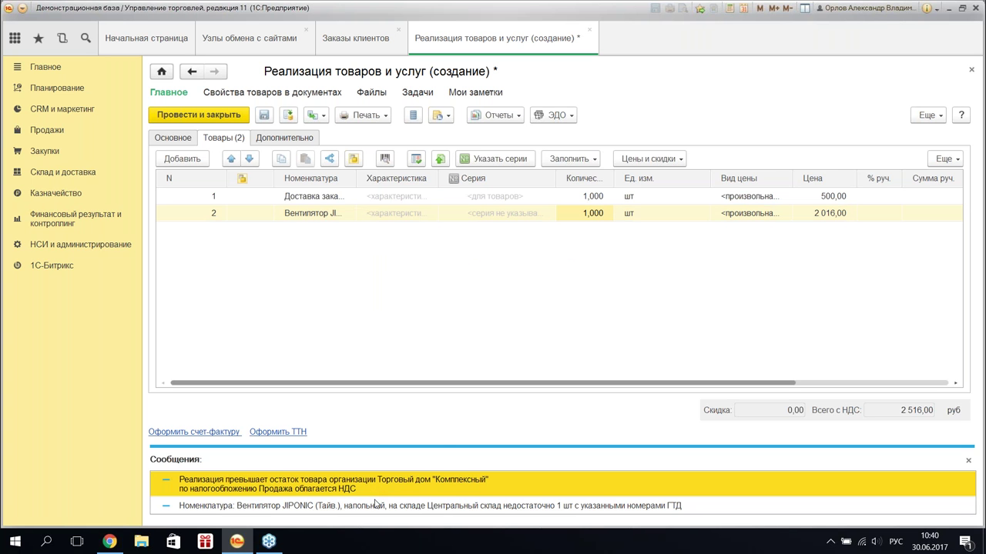
left_click(168, 137)
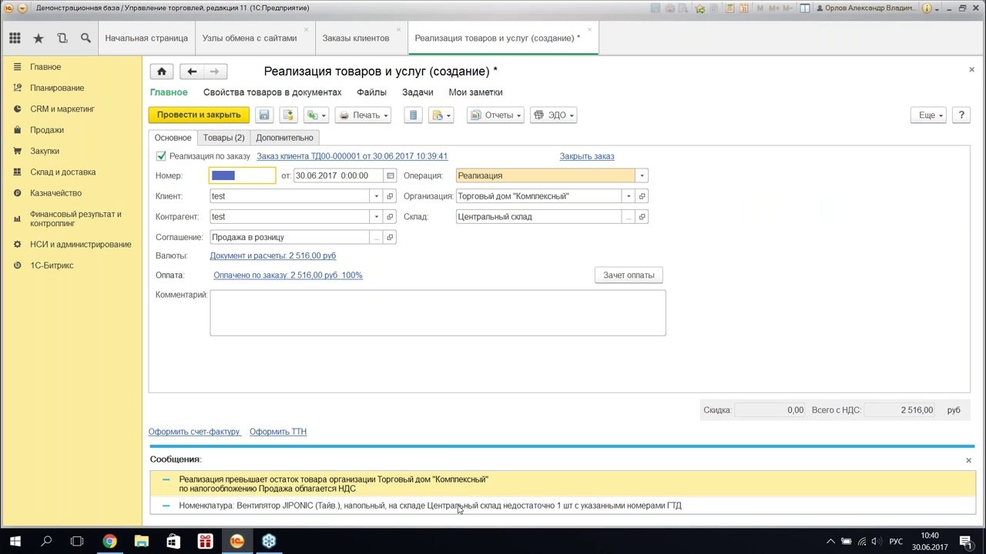
left_click(457, 505)
left_click(429, 494)
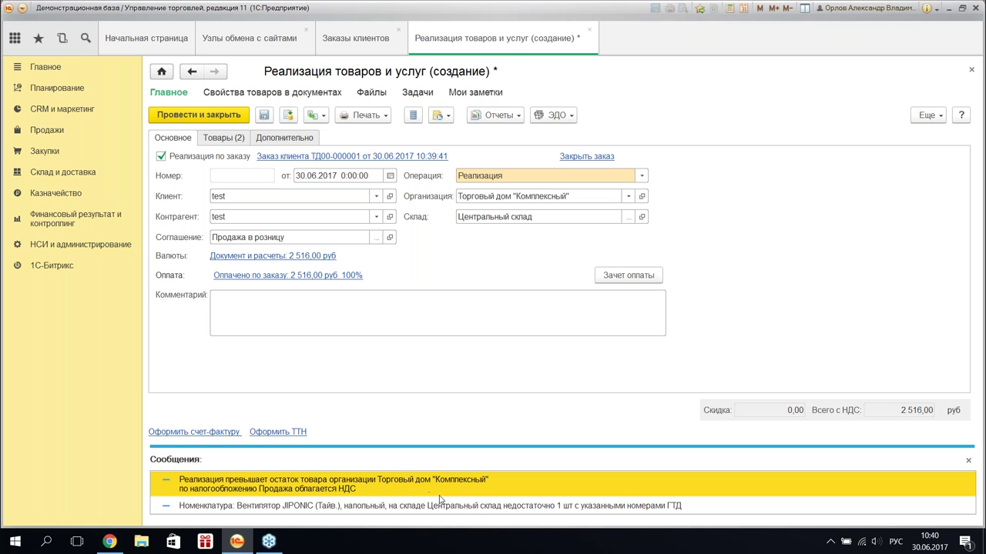
left_click(457, 506)
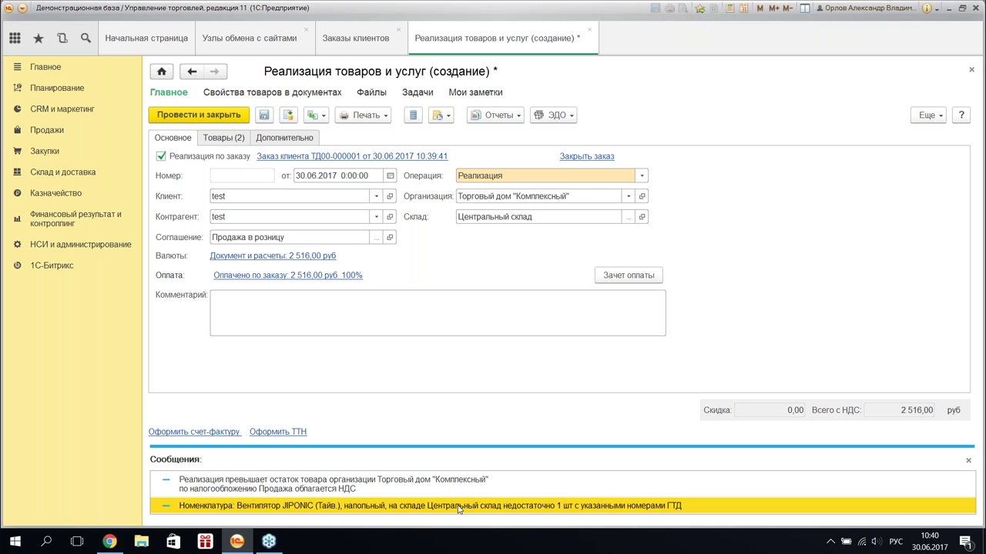
- Recheck the sale's goods rows and close the unposted sale document
left_click(230, 142)
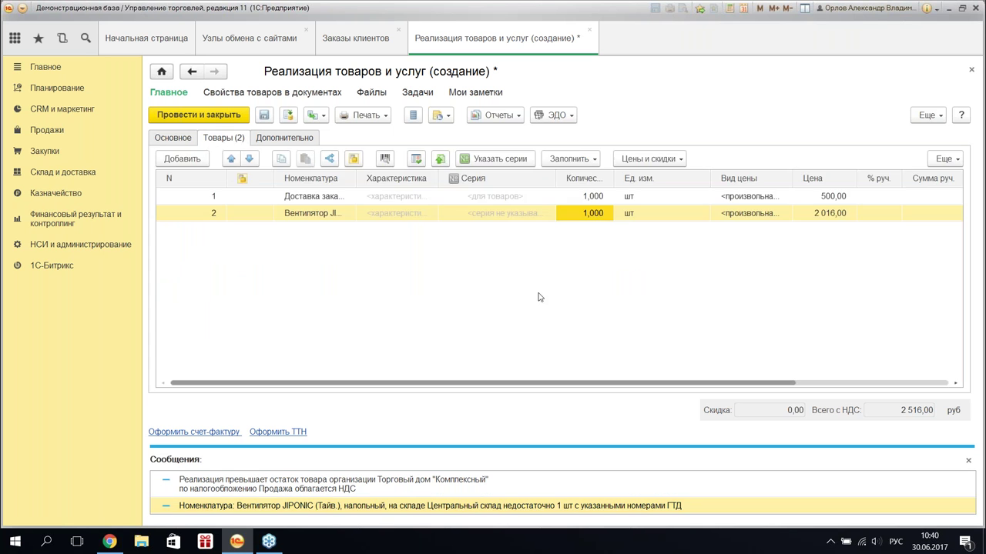
mouse_move(625, 385)
left_click_drag(625, 385, 855, 382)
left_click(590, 33)
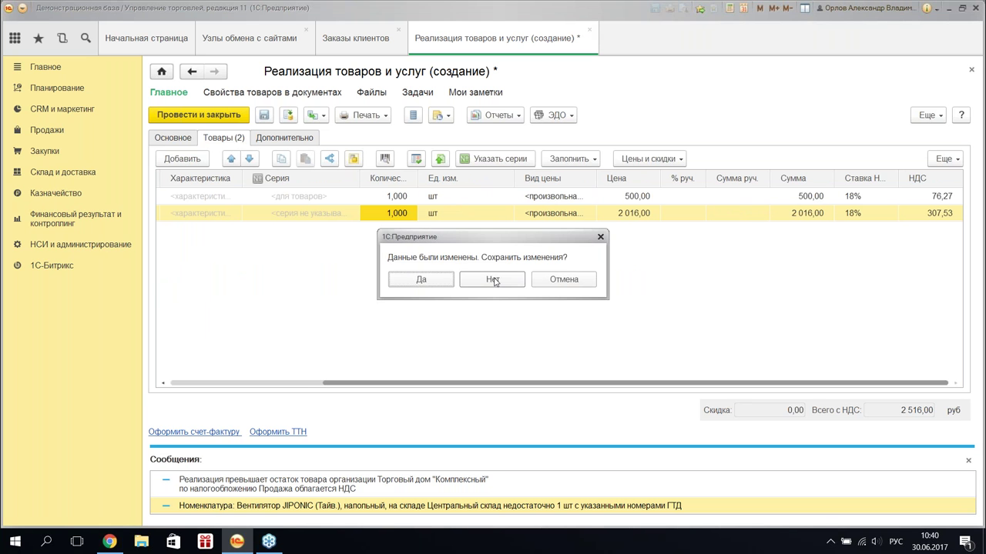
- Discard the sale's changes, reopen order ТД00-000001 and switch its warehouse to Склад бытовой техники
left_click(492, 279)
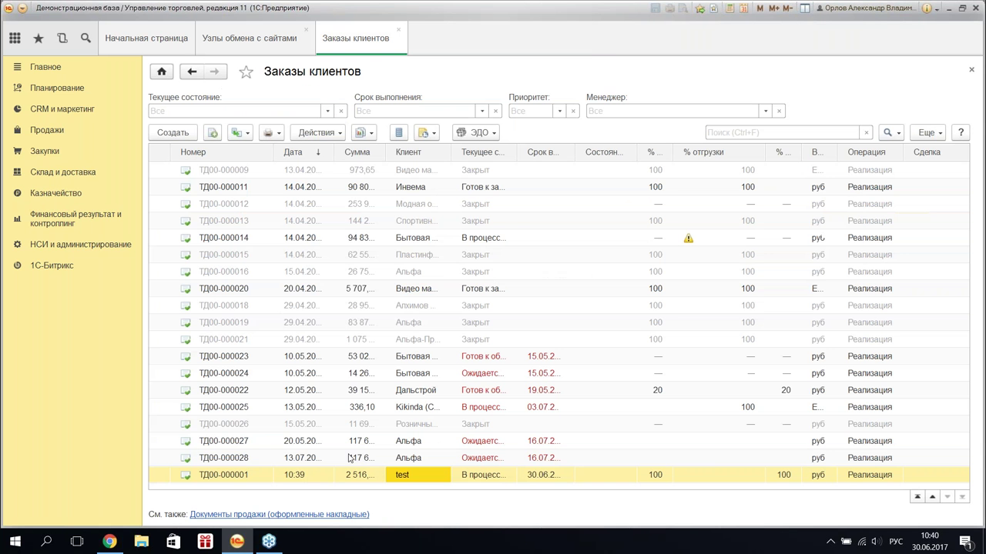
key("Return")
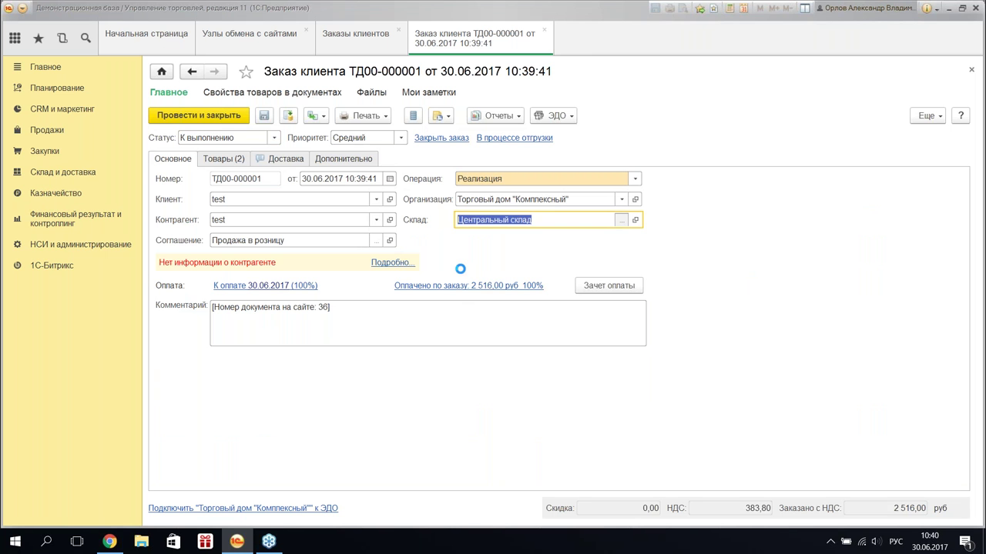
key("F4")
left_click(339, 258)
double_click(339, 259)
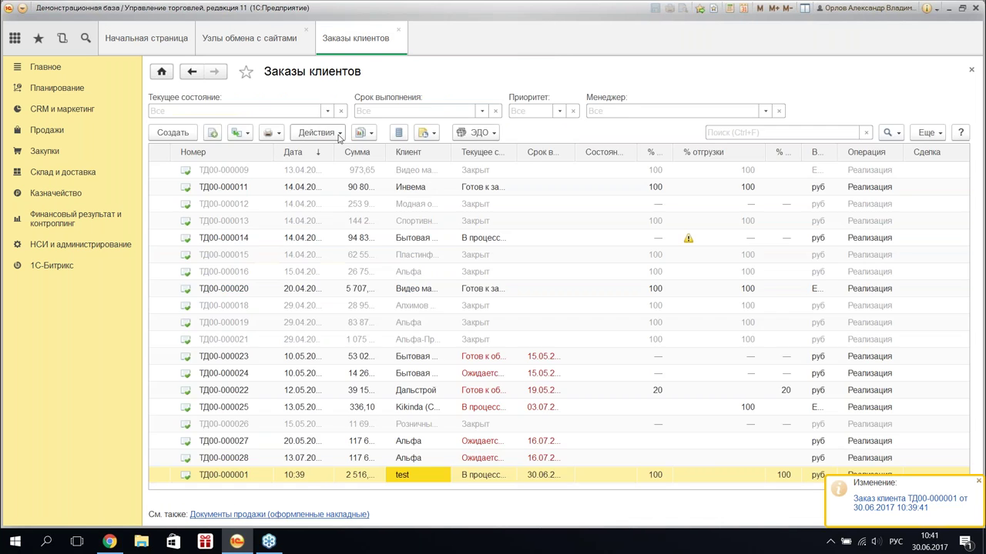
left_click(337, 134)
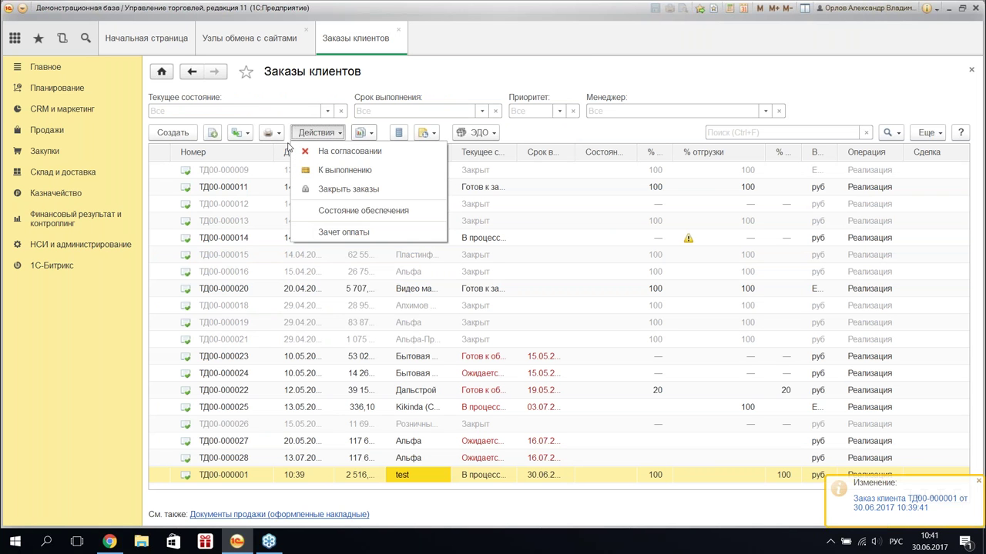
- Create a Реализация товаров и услуг from the order and bring in the fan from the order
left_click(239, 133)
left_click(320, 383)
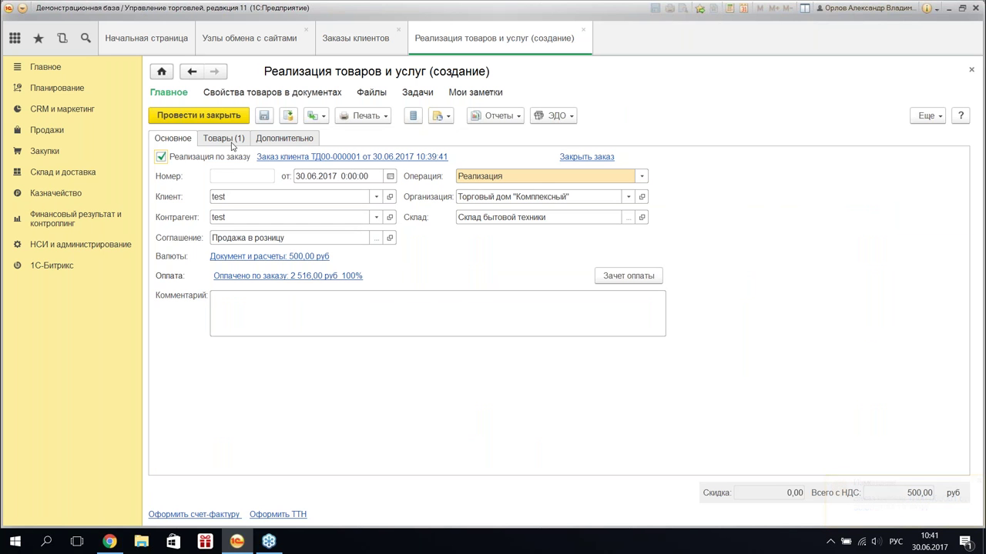
left_click(231, 142)
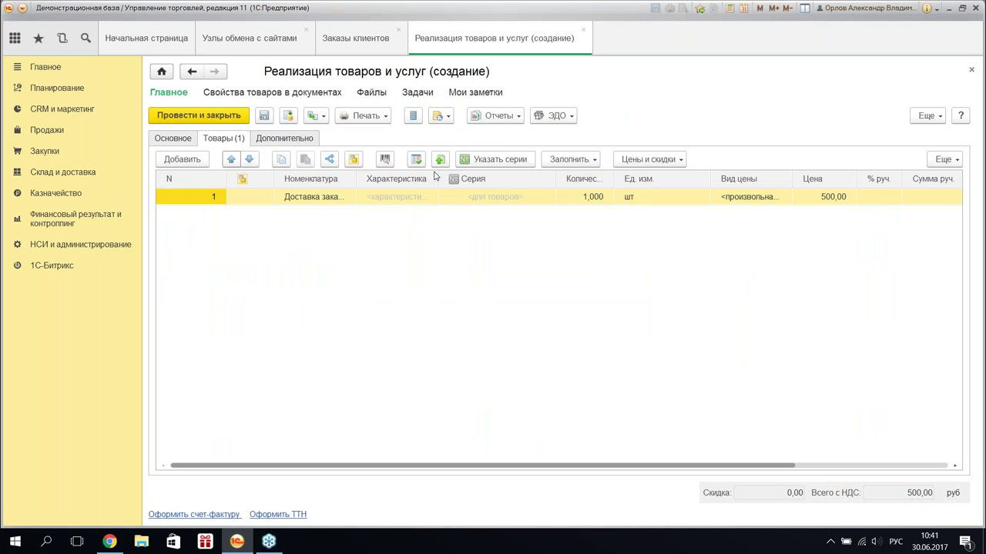
left_click(568, 158)
left_click(594, 196)
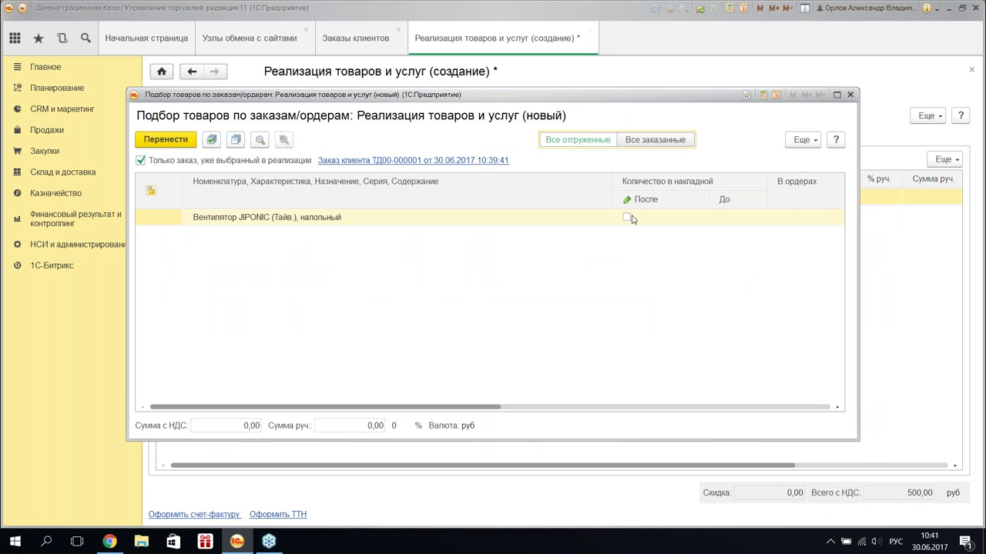
left_click(626, 217)
left_click(165, 140)
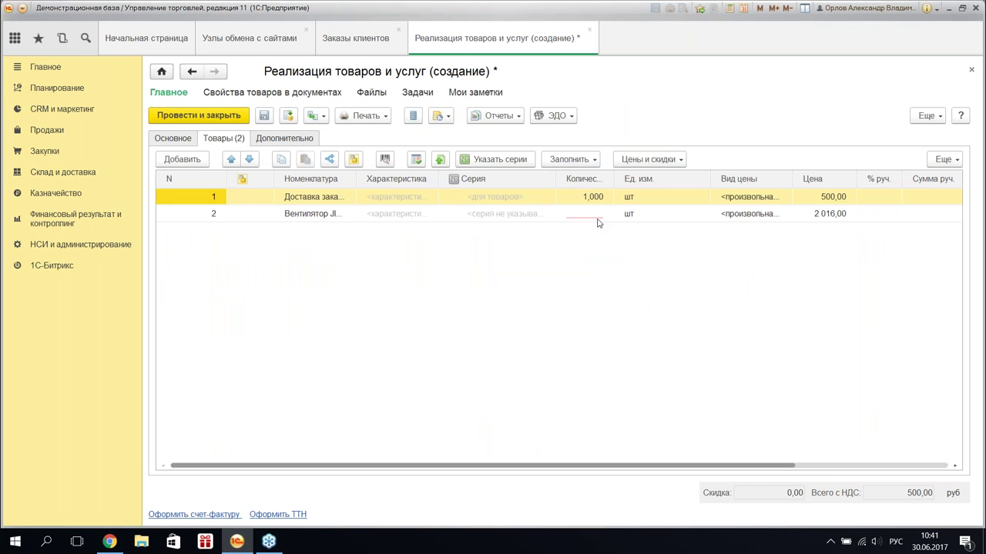
- Set the fan's quantity to 1, then post and close the sale
double_click(593, 216)
type("1")
key("Return")
left_click(218, 119)
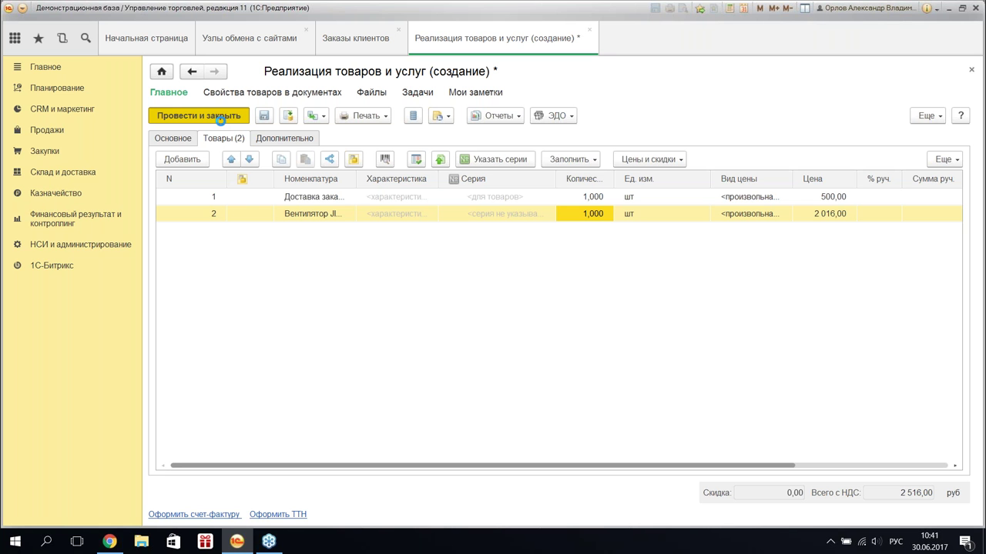
left_click(220, 116)
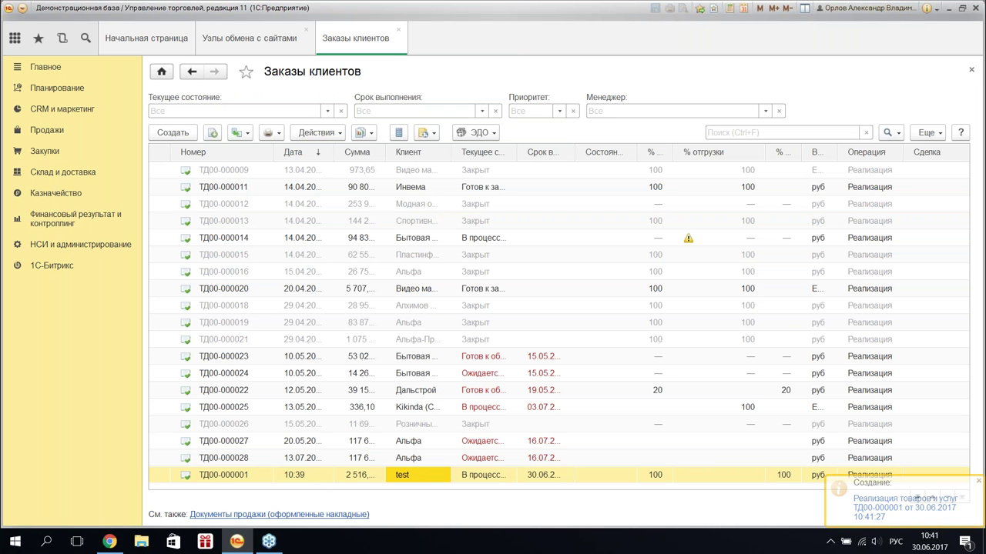
- Set order ТД00-000001's site order status to Выполнен and its status to Закрыт, then post it
key("Return")
left_click(315, 163)
left_click(362, 356)
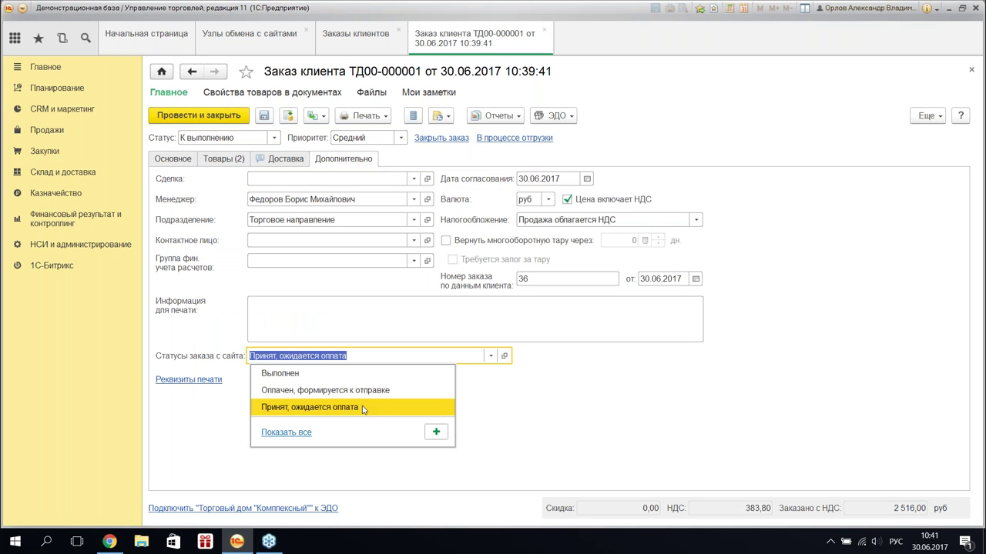
key("Up")
key("Up")
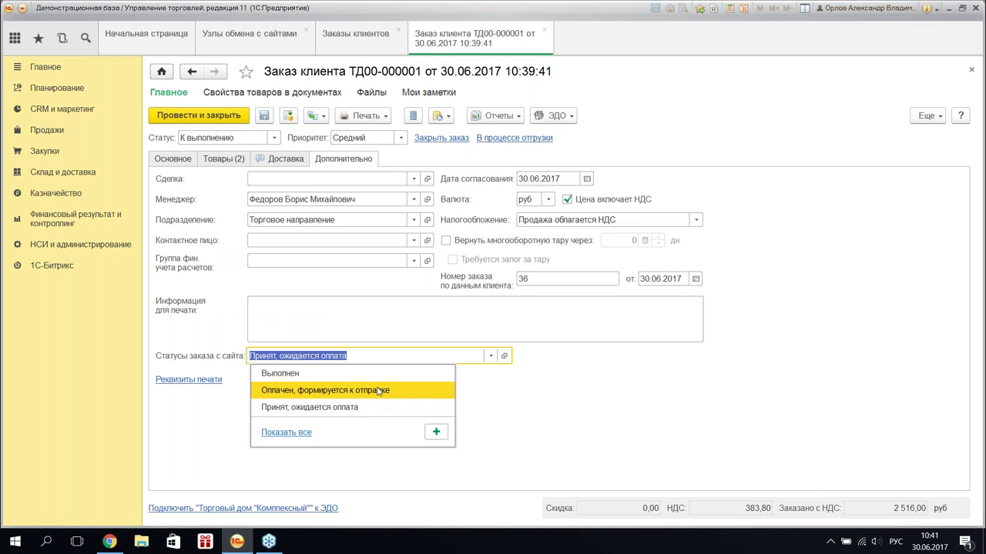
key("Return")
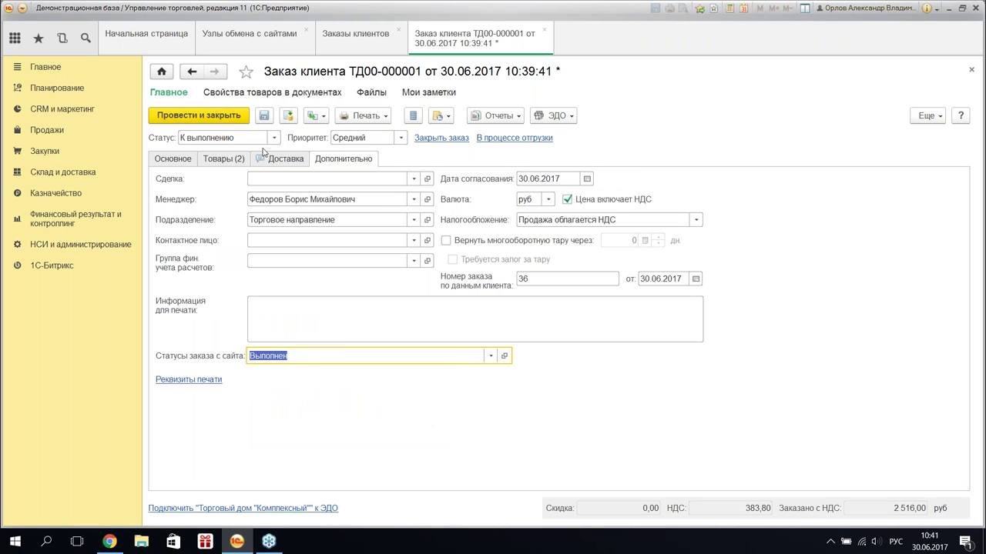
left_click(274, 137)
left_click(258, 193)
key("Down")
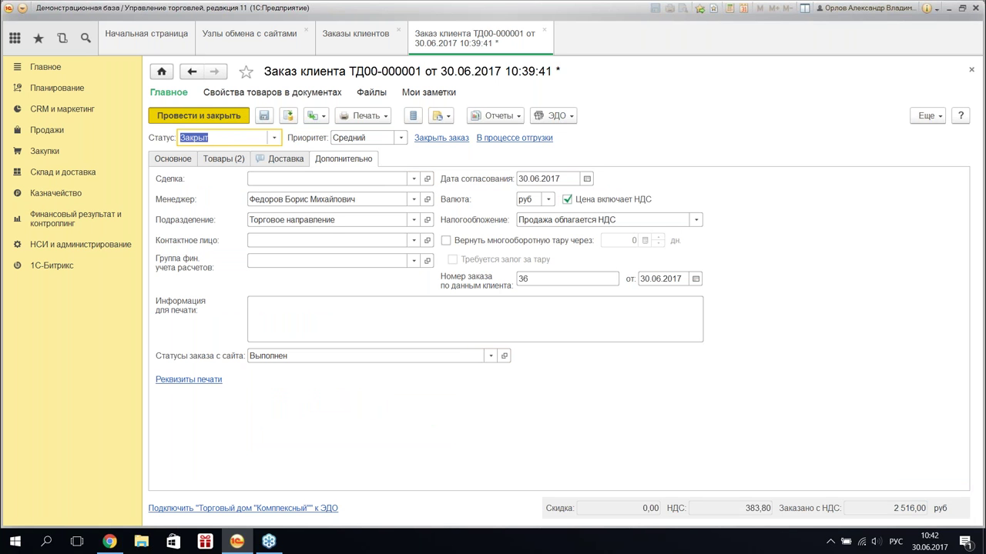
key("ctrl+Return")
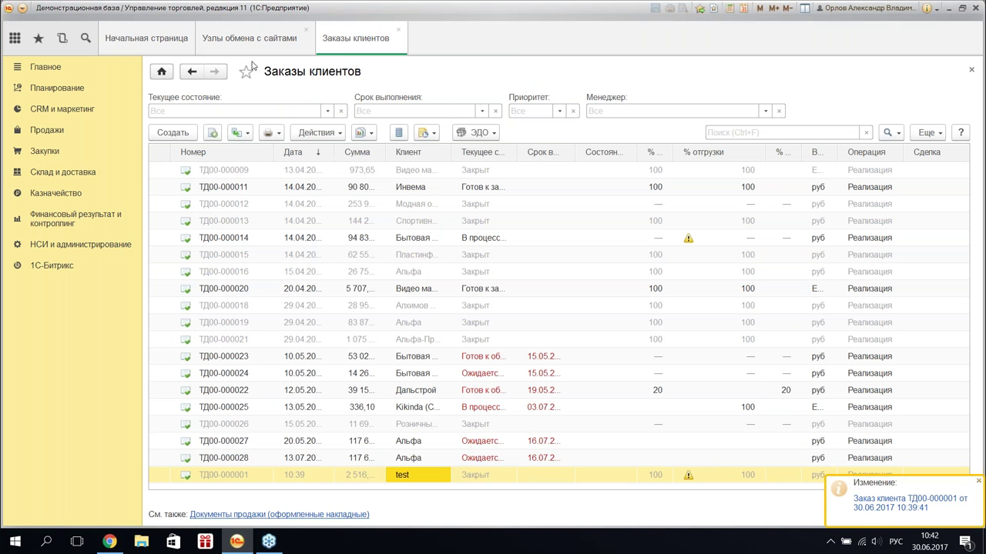
- Open the Синхронизация данных options, then check order №36 in the Bitrix orders list
left_click(249, 38)
left_click(420, 99)
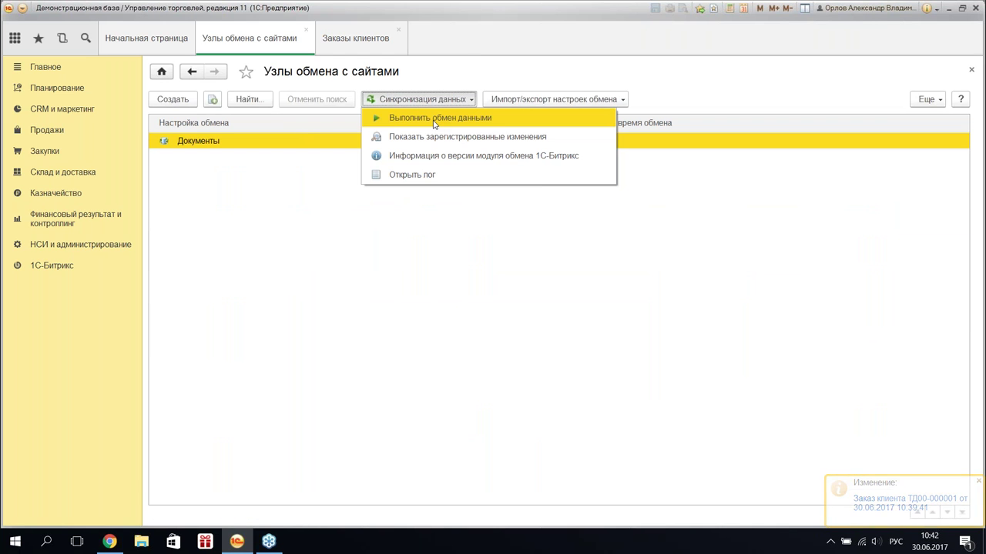
left_click(121, 544)
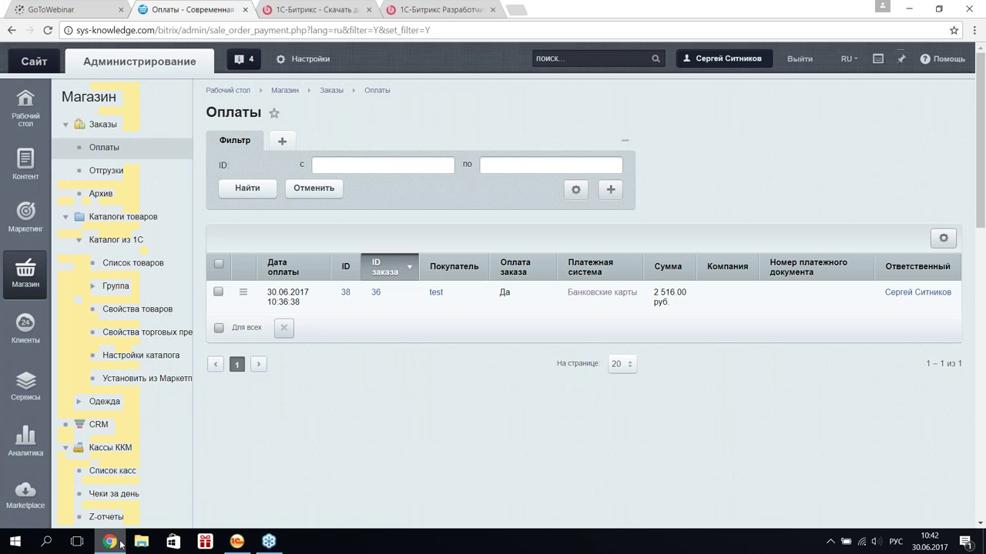
left_click(331, 90)
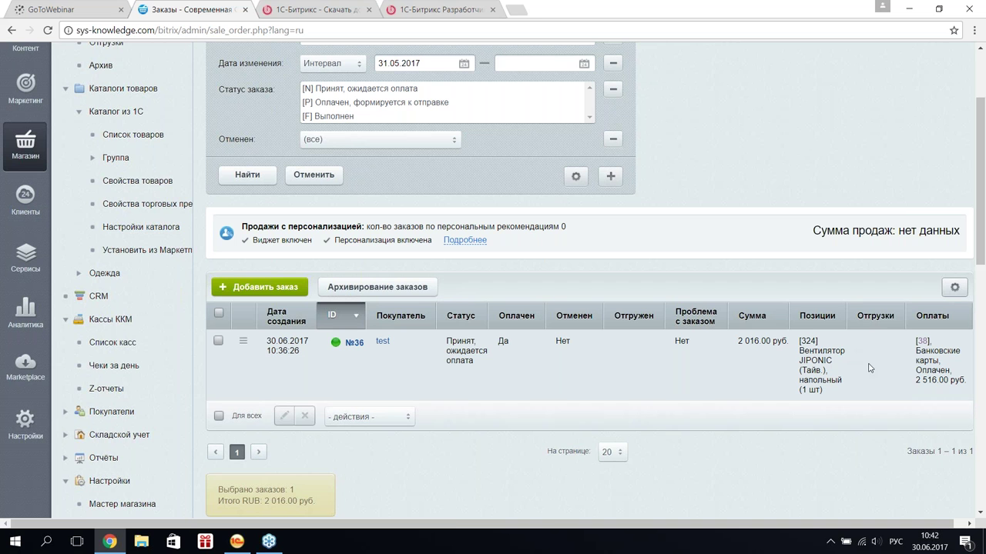
left_click(237, 541)
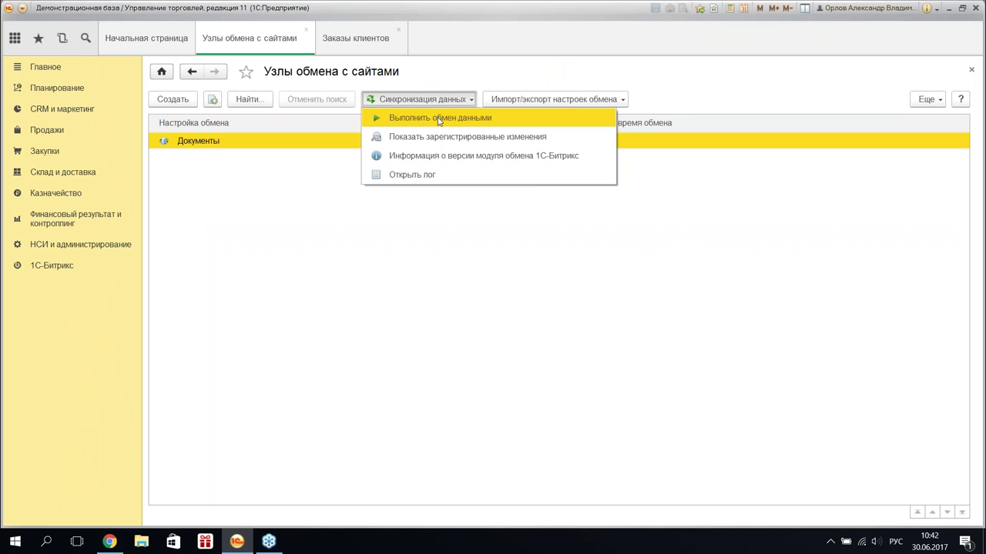
- Run the site data exchange, then review order ТД00-000001's Доставка and Дополнительно details
left_click(438, 119)
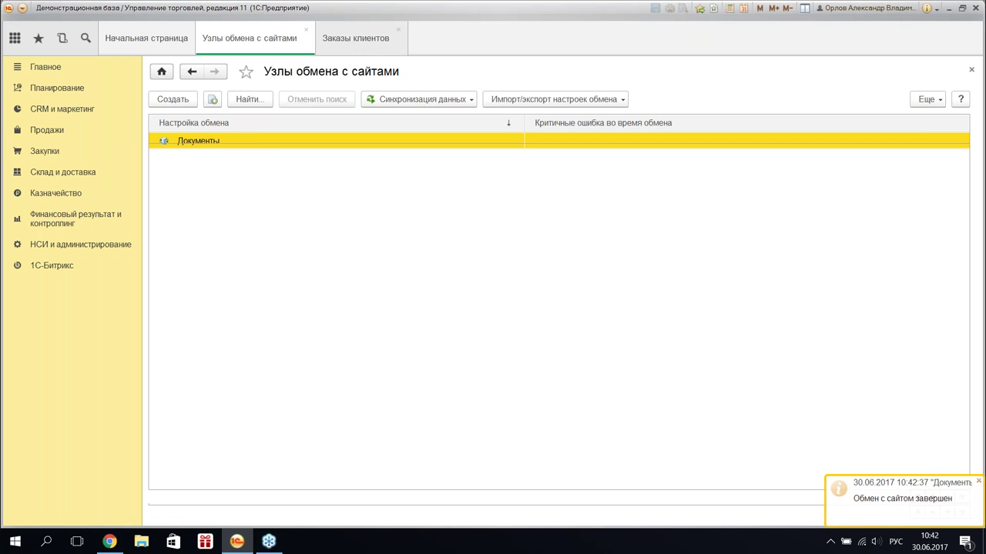
left_click(355, 40)
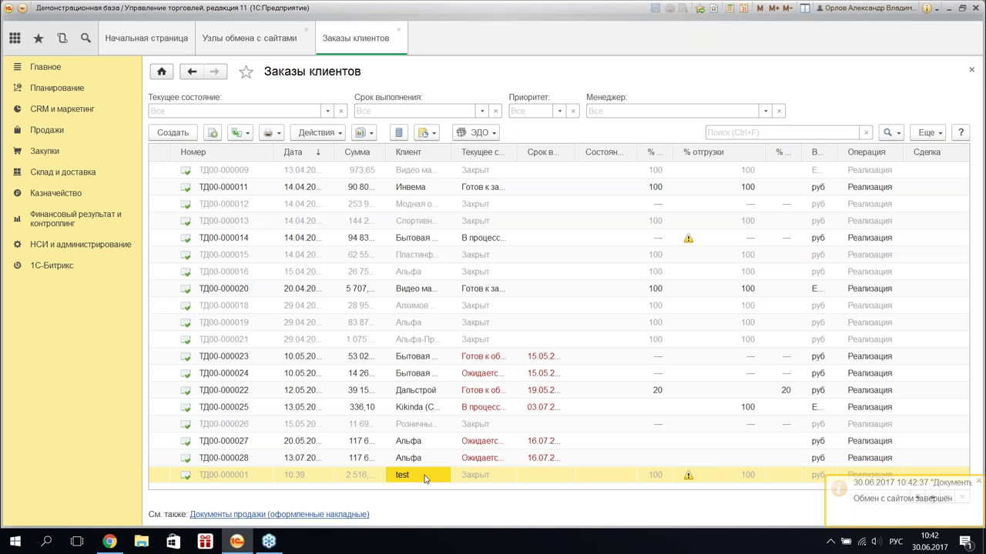
double_click(425, 478)
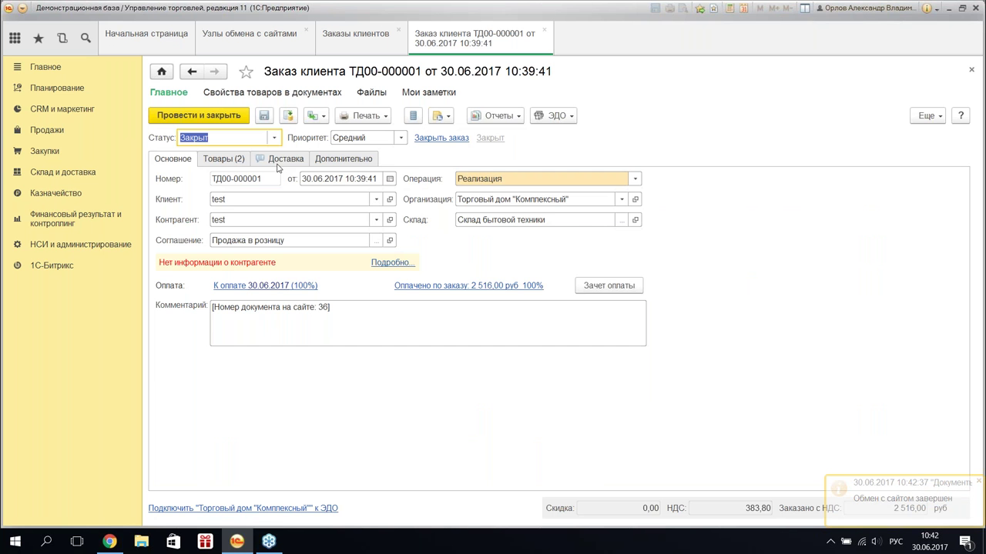
left_click(277, 161)
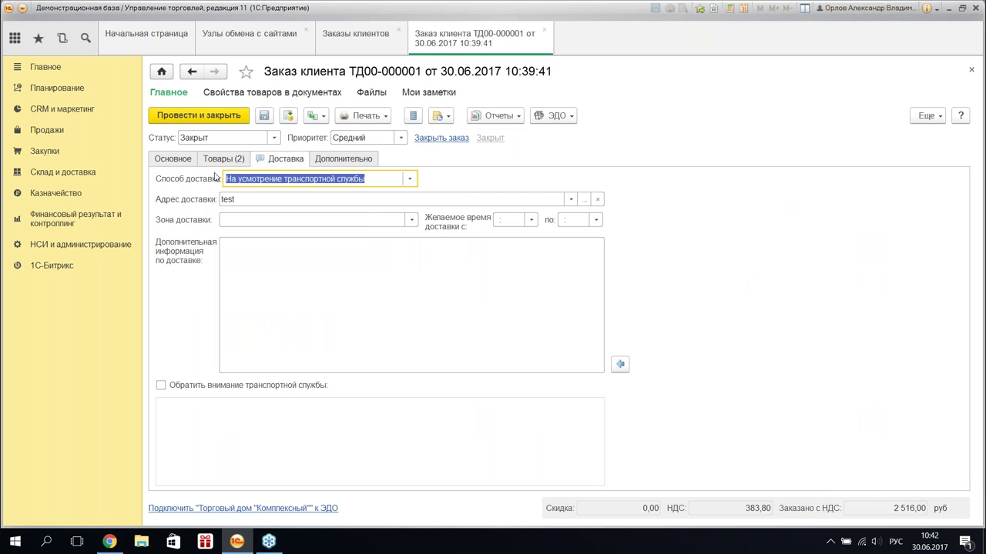
left_click(411, 181)
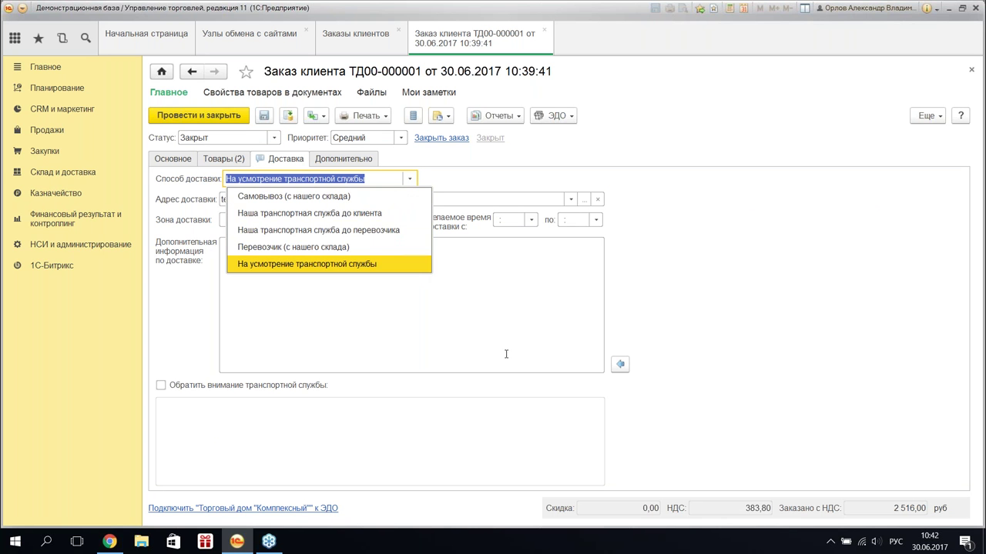
left_click(466, 367)
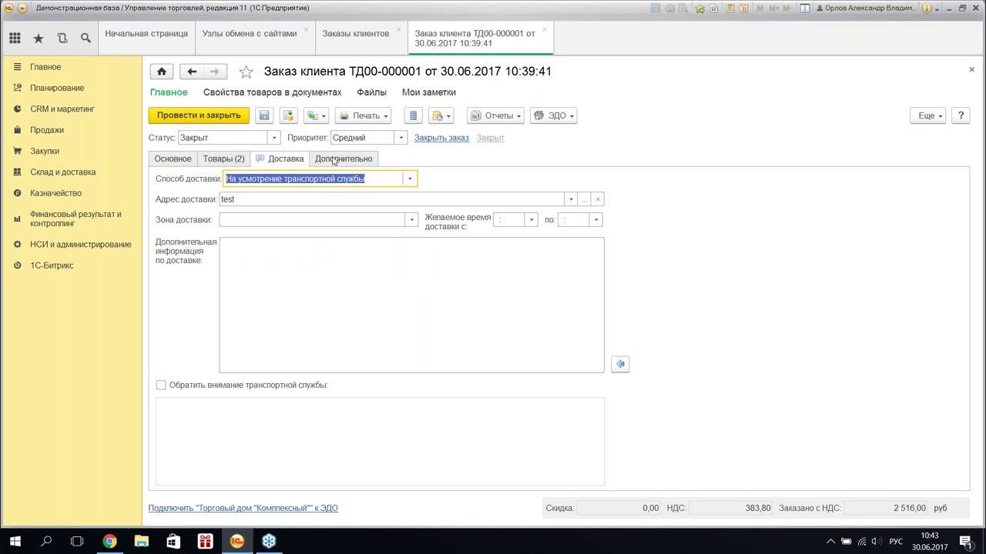
left_click(333, 160)
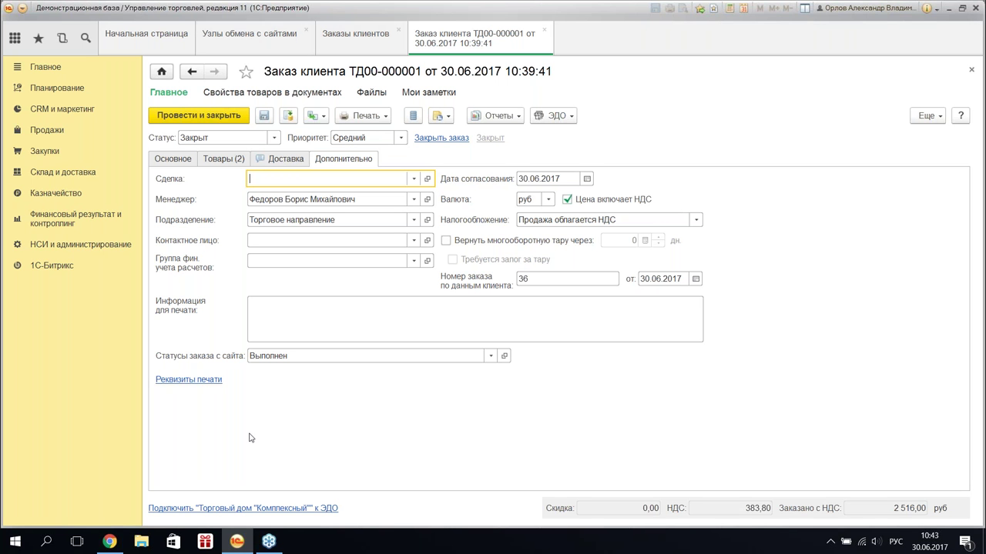
- Reload Bitrix order №36 and confirm it still reads Принят, ожидается оплата
left_click(116, 547)
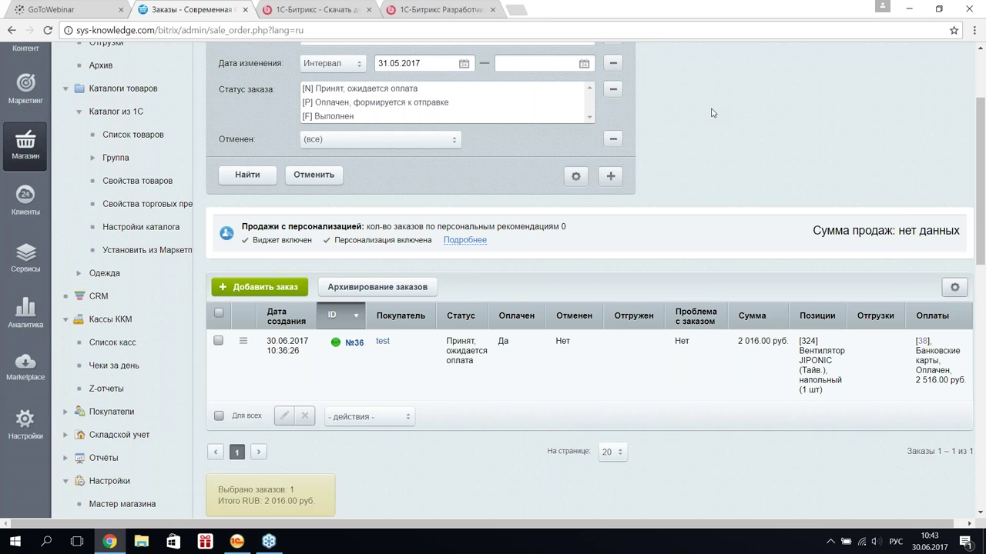
key("F5")
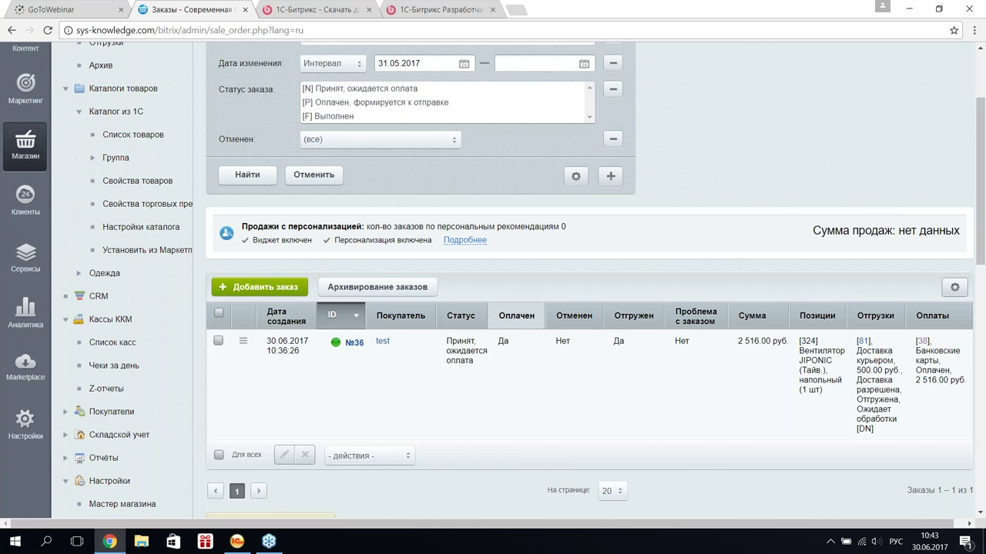
mouse_move(438, 355)
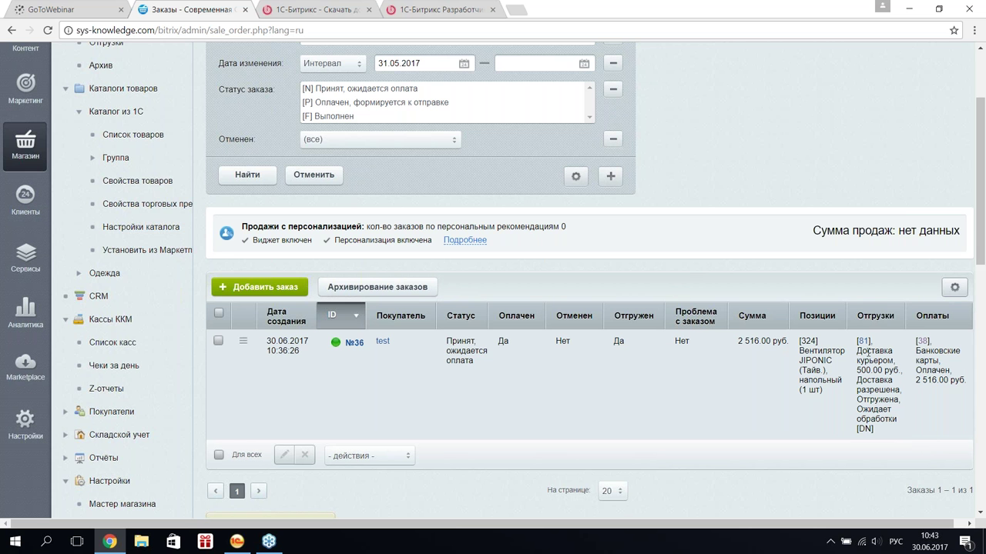
left_click_drag(862, 347, 900, 393)
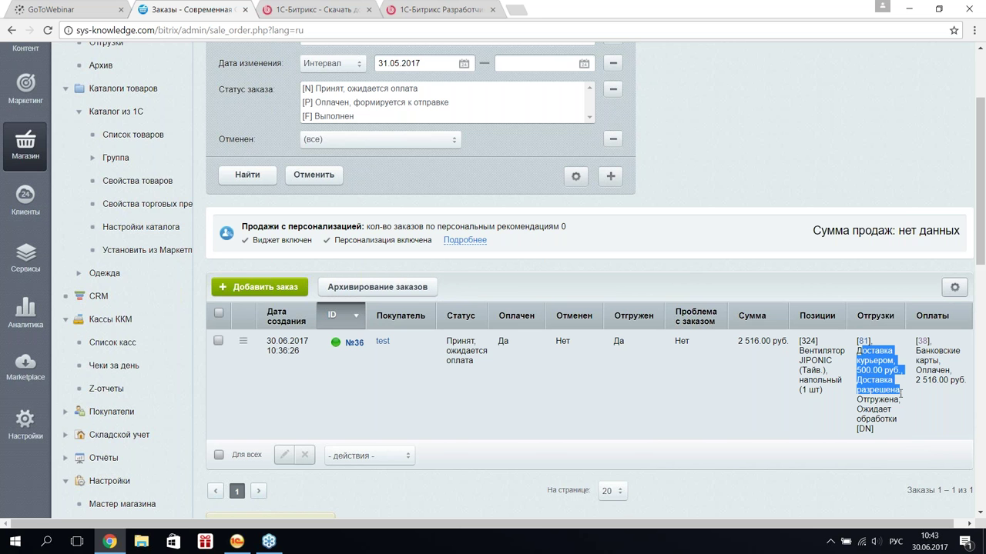
left_click_drag(960, 380, 800, 339)
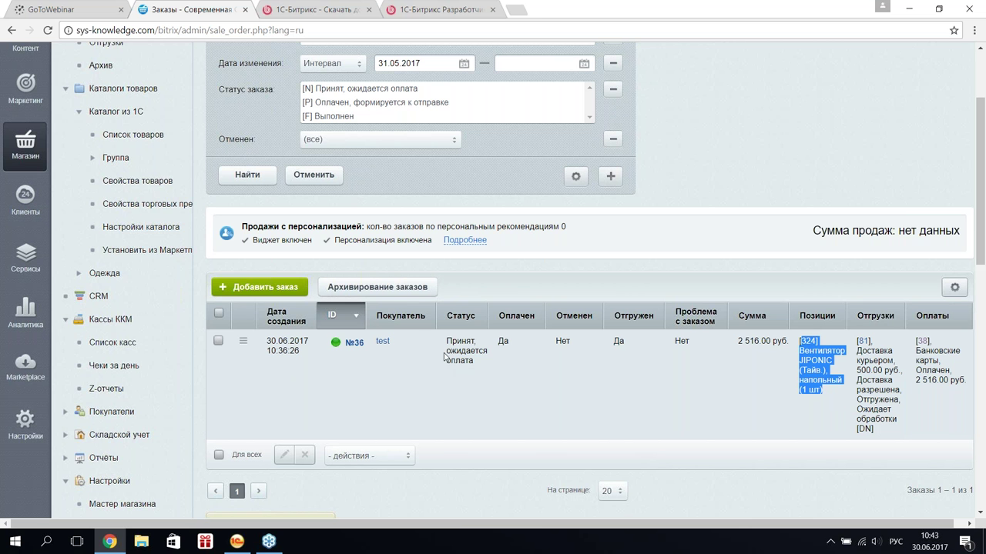
left_click_drag(446, 341, 475, 361)
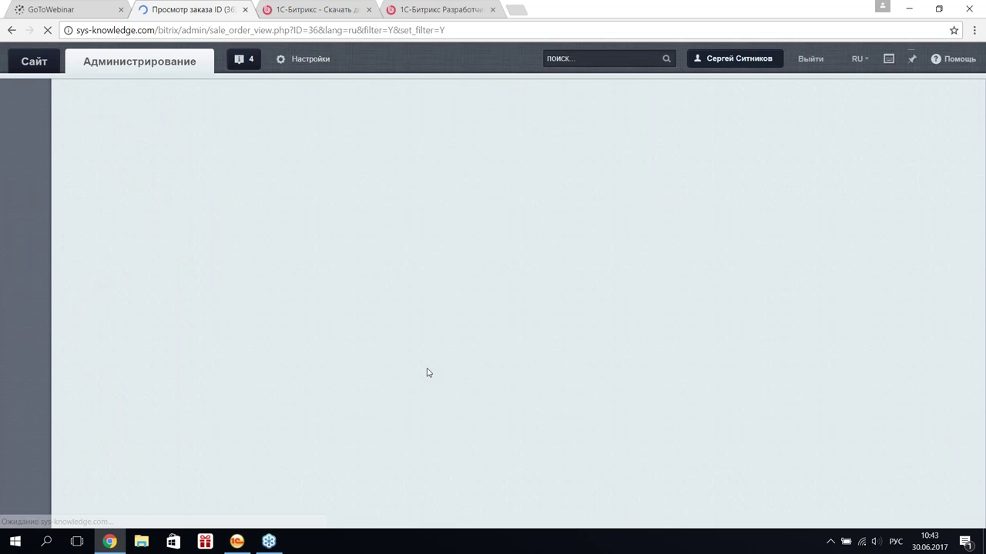
scroll(381, 282, "down", 5)
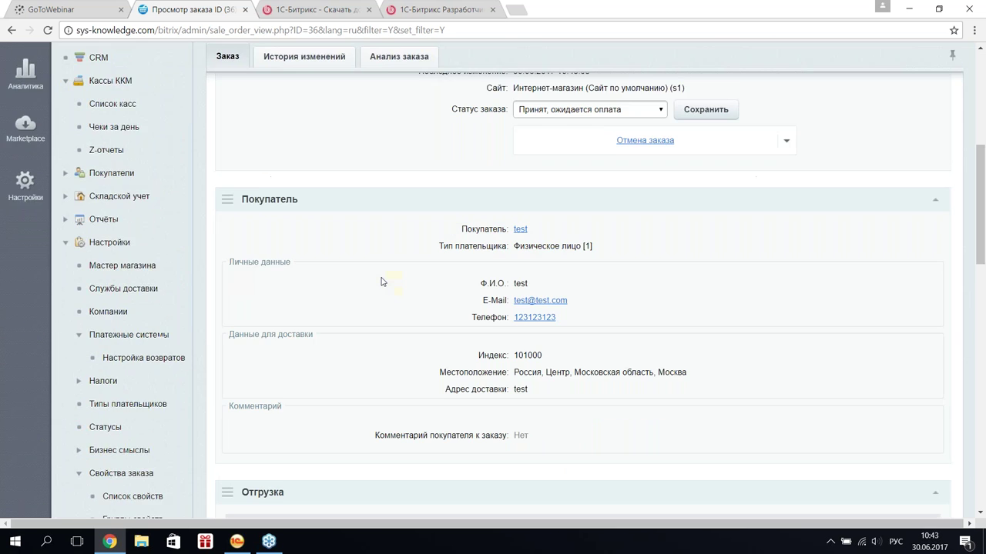
scroll(381, 282, "up", 2)
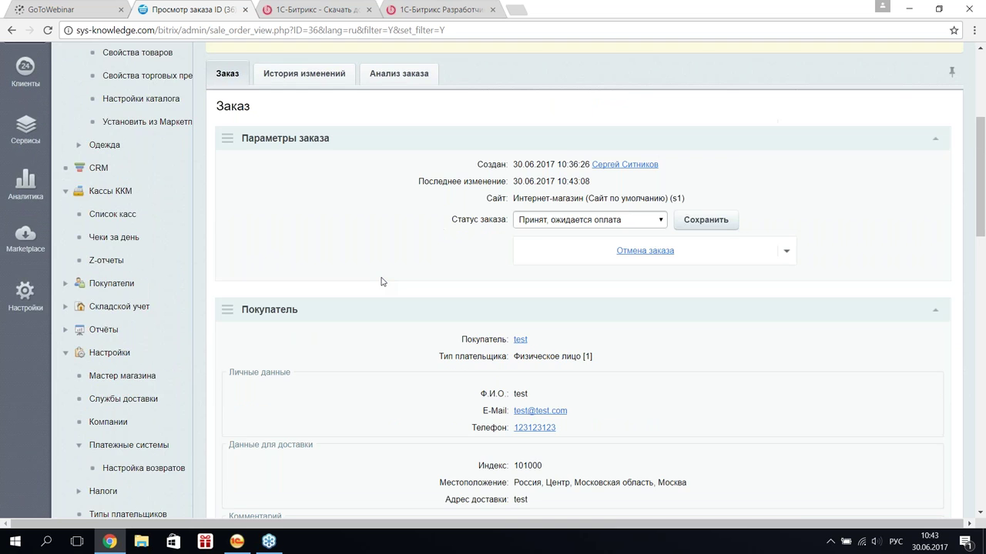
scroll(381, 282, "up", 3)
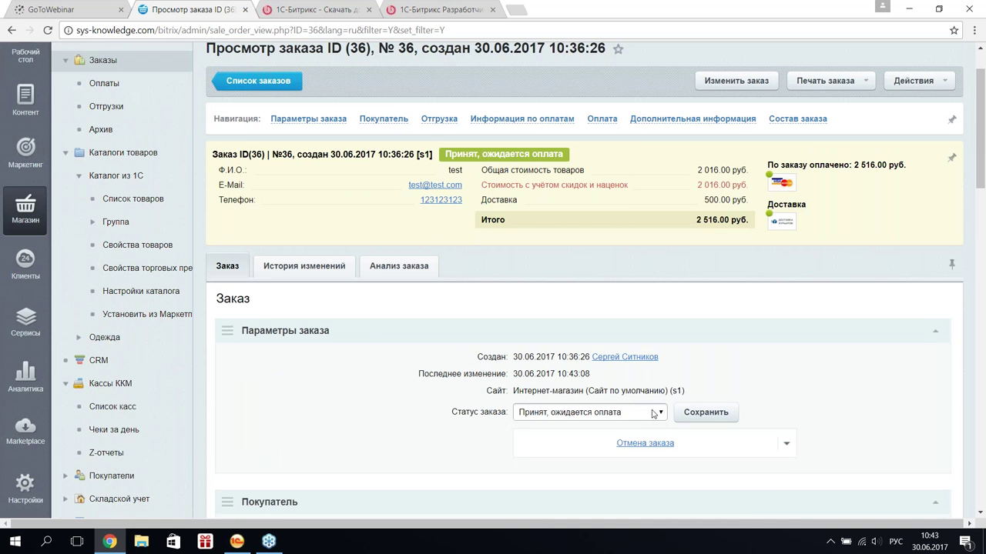
scroll(419, 268, "down", 4)
scroll(418, 268, "up", 5)
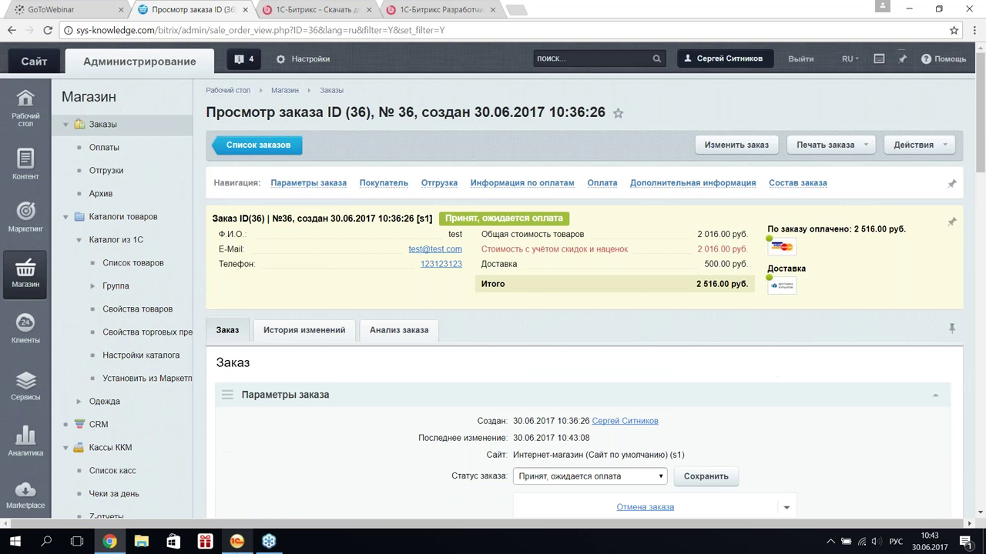
left_click(236, 541)
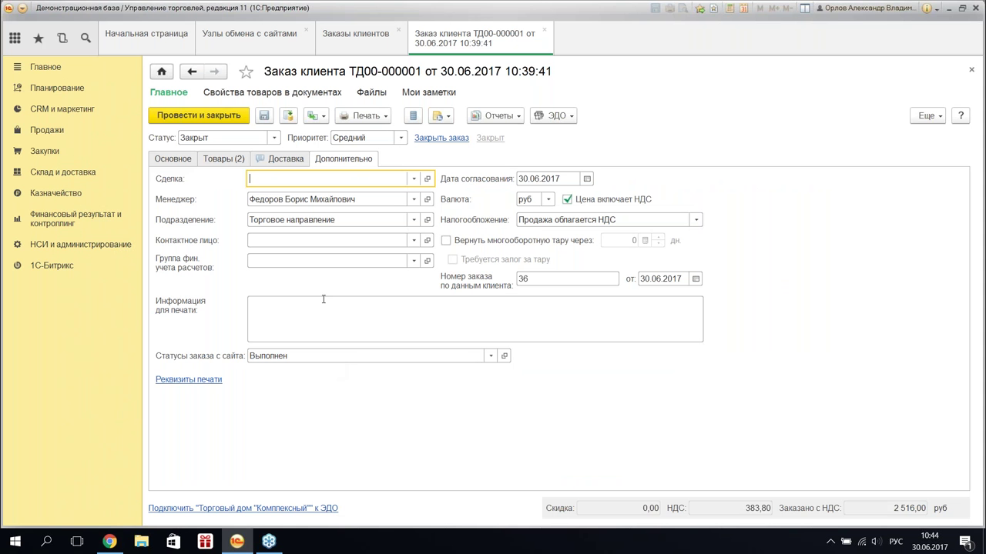
- Open the Документы node's order status mapping and confirm the three site statuses match 1C statuses
left_click(544, 30)
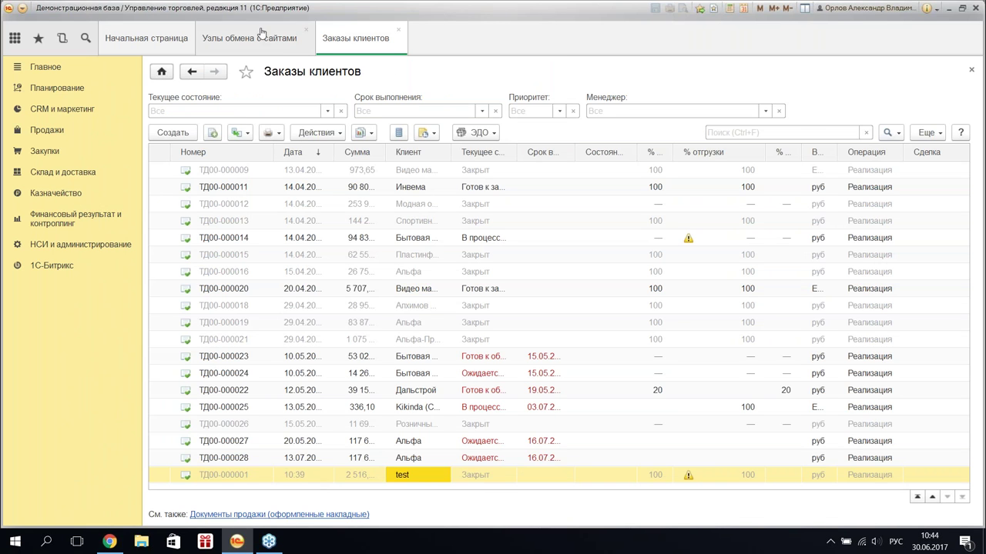
left_click(261, 35)
double_click(249, 143)
left_click(276, 200)
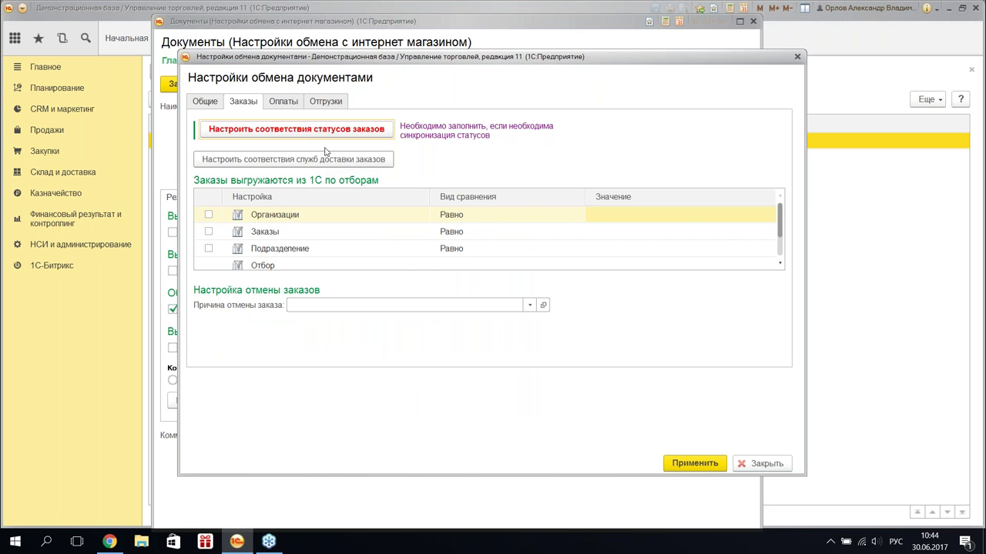
left_click(327, 131)
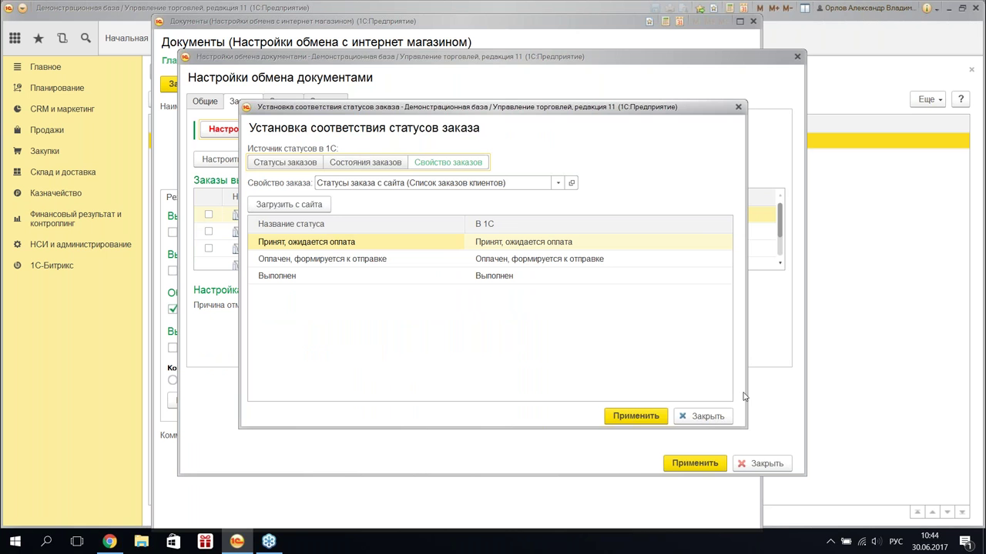
left_click(701, 415)
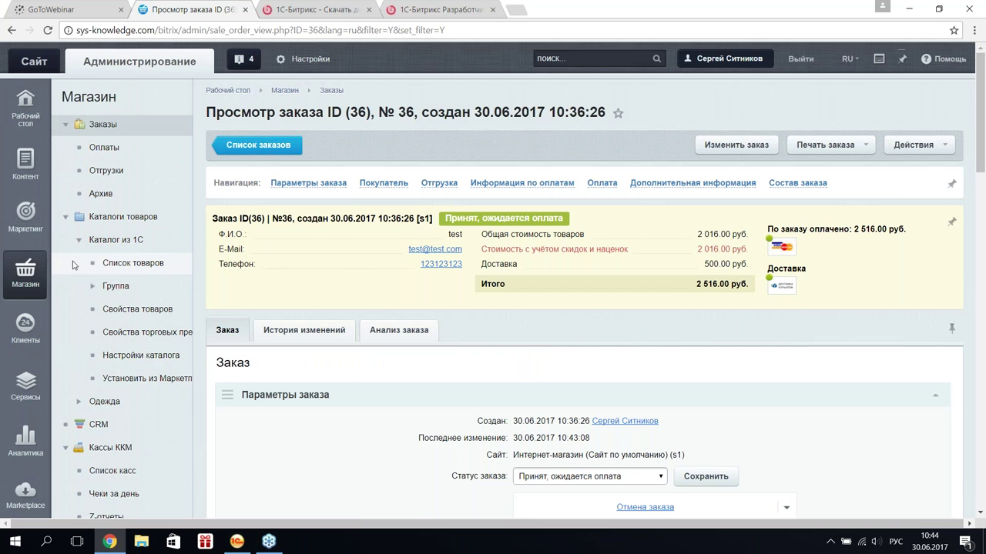
- In Bitrix's Интеграция с 1С Заказы settings, tick 'Менять статусы заказов по информации из 1С' and save
scroll(37, 355, "down", 1)
scroll(33, 361, "down", 10)
right_click(128, 322)
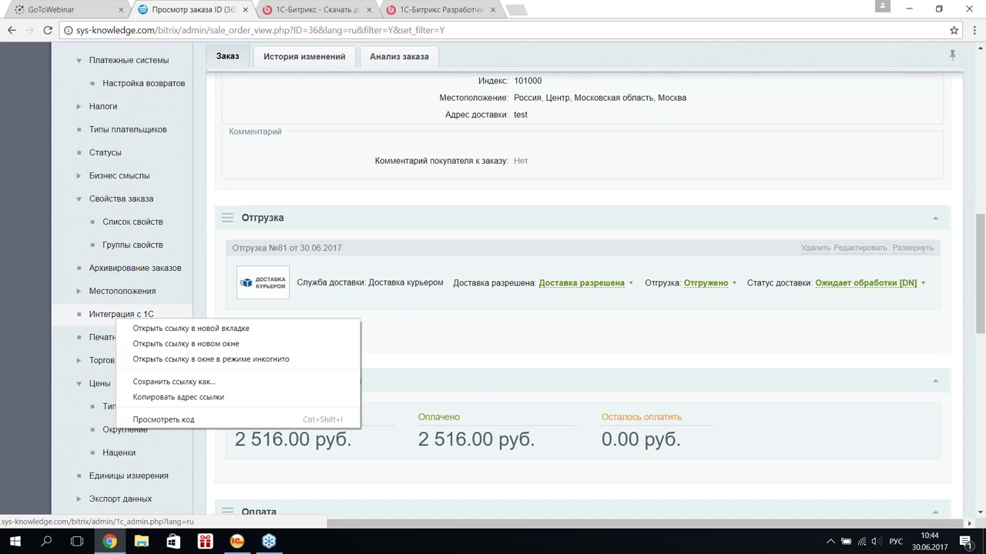
left_click(177, 329)
key("ctrl+Tab")
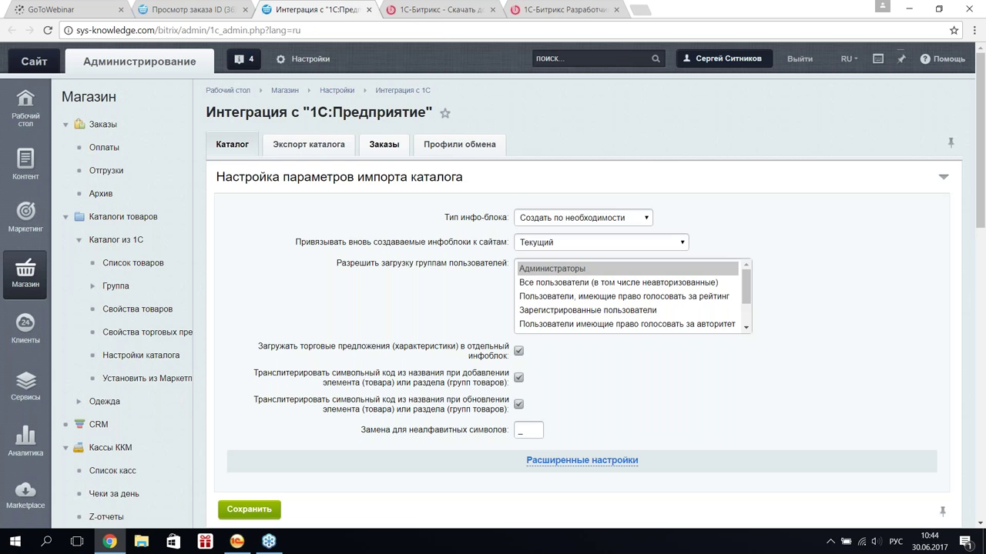
left_click(377, 146)
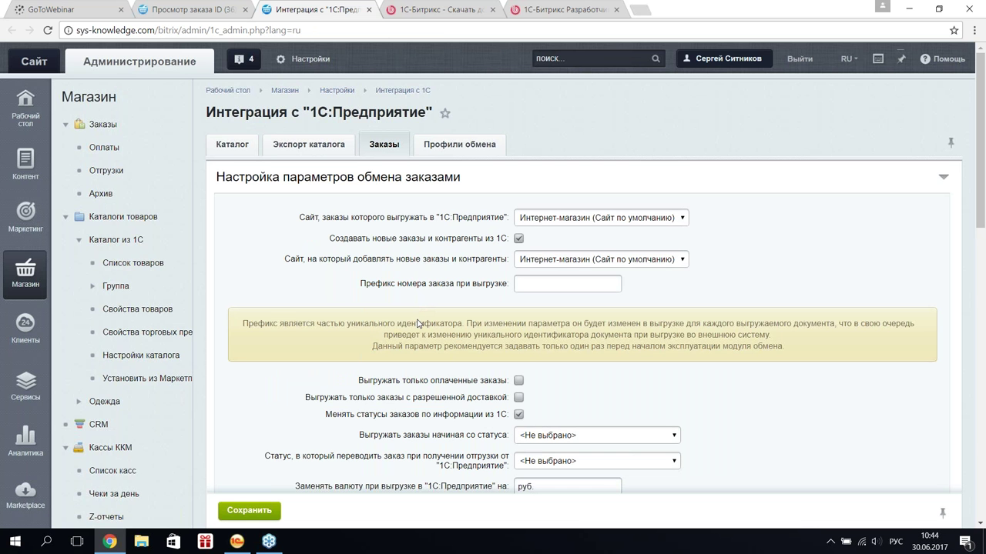
left_click(520, 416)
scroll(399, 393, "down", 1)
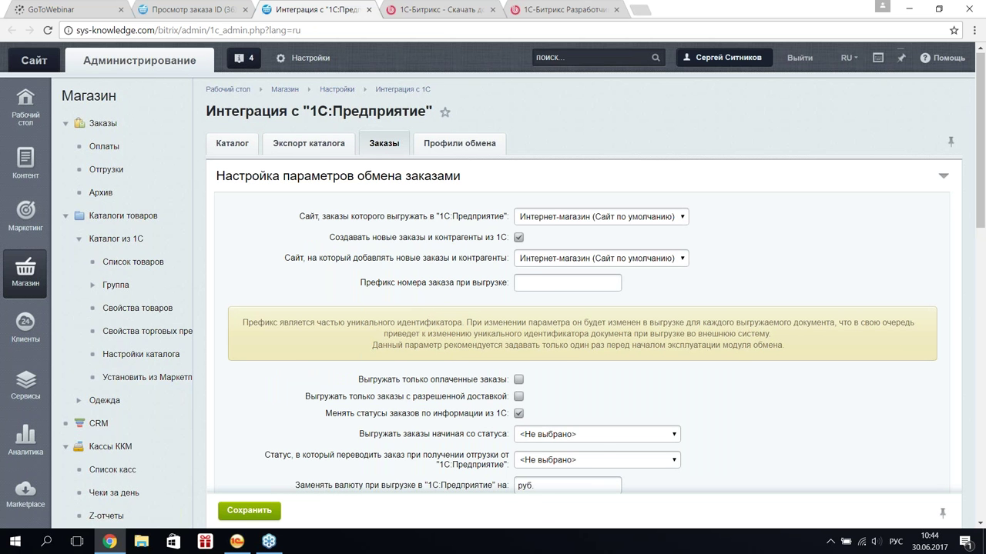
scroll(583, 346, "down", 3)
scroll(583, 346, "down", 5)
left_click(248, 315)
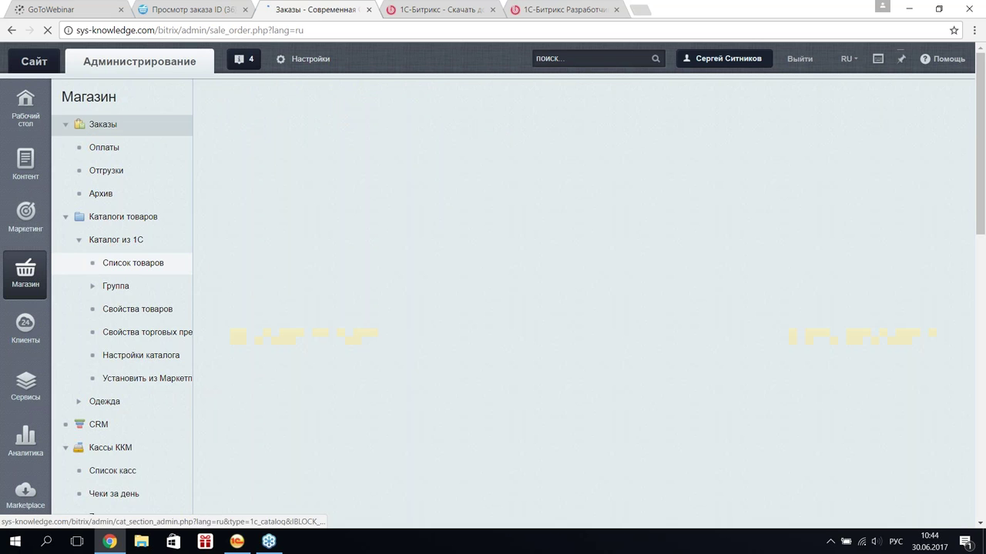
left_click(237, 541)
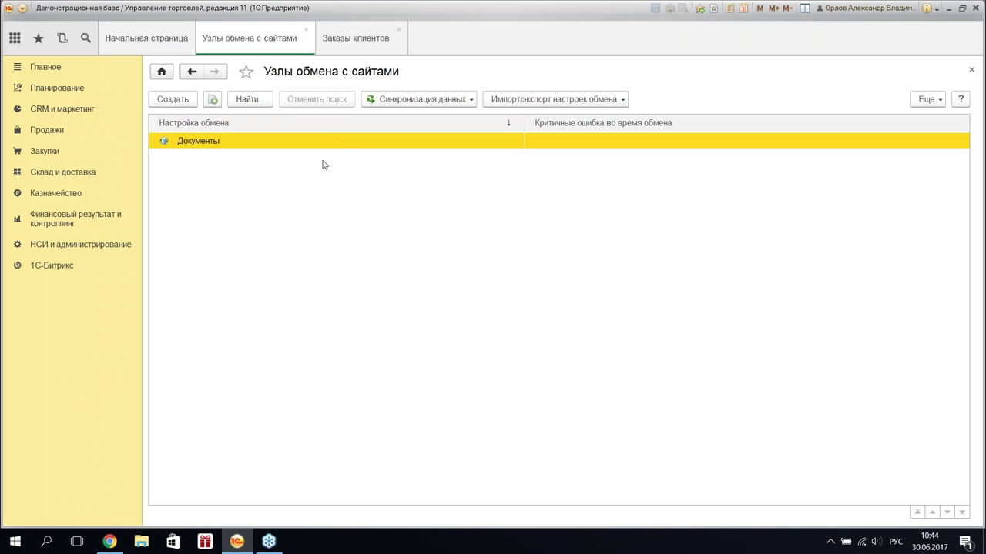
- Review the Документы node's site connection parameters on Настройка параметров обмена, then return to Режим обмена данных
double_click(457, 148)
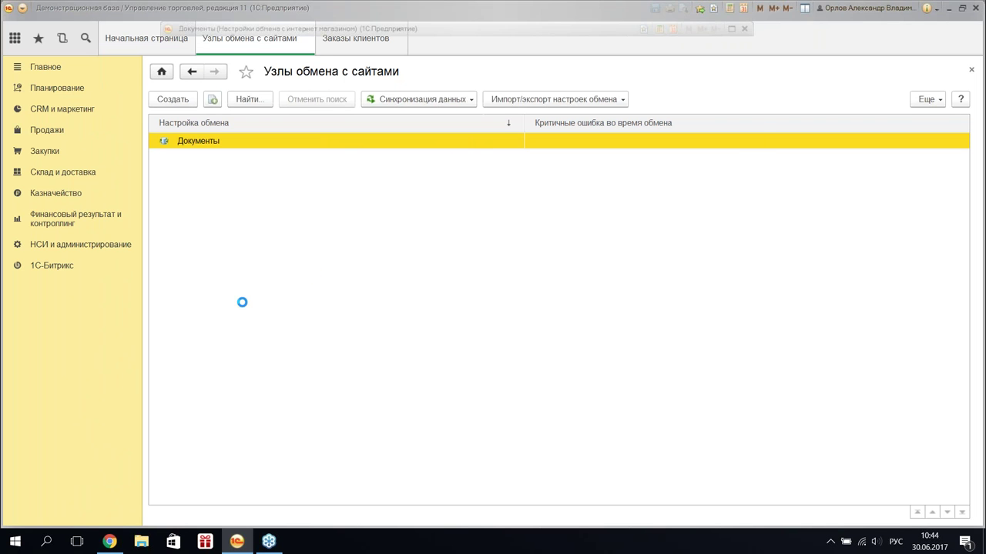
left_click(320, 197)
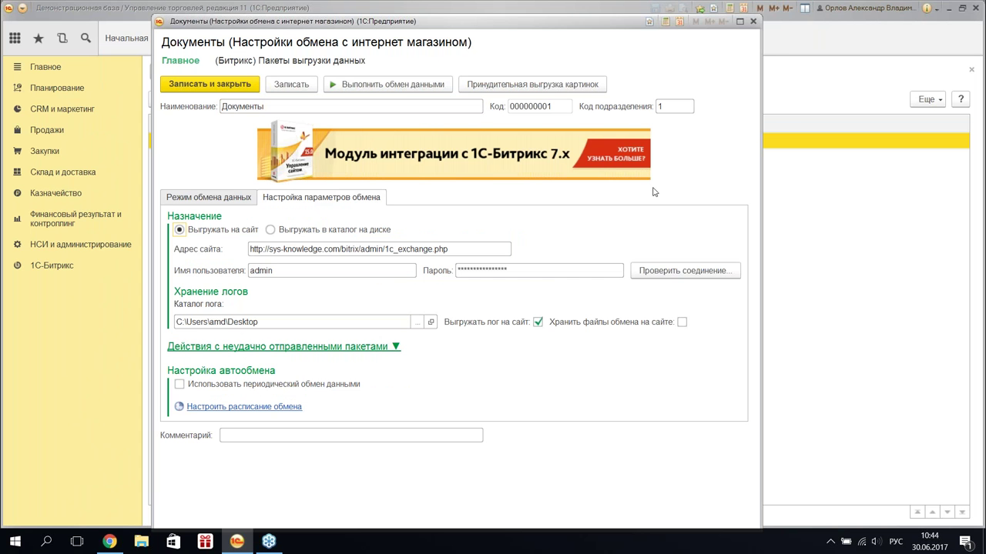
left_click_drag(761, 112, 600, 108)
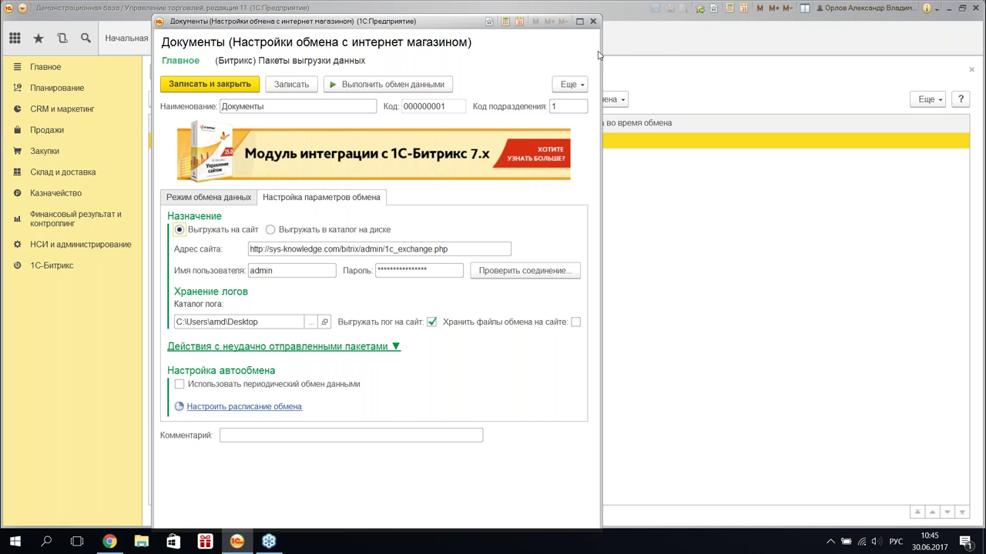
left_click_drag(601, 54, 662, 49)
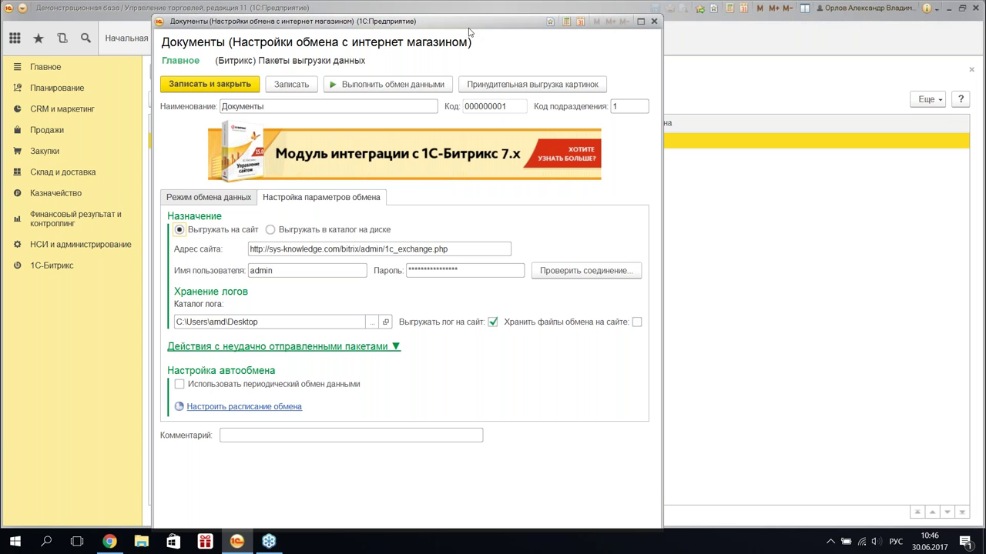
left_click(209, 197)
- Untick Загружать оплаты on the Оплаты tab of the Документы node settings, apply, and save the node
left_click(278, 307)
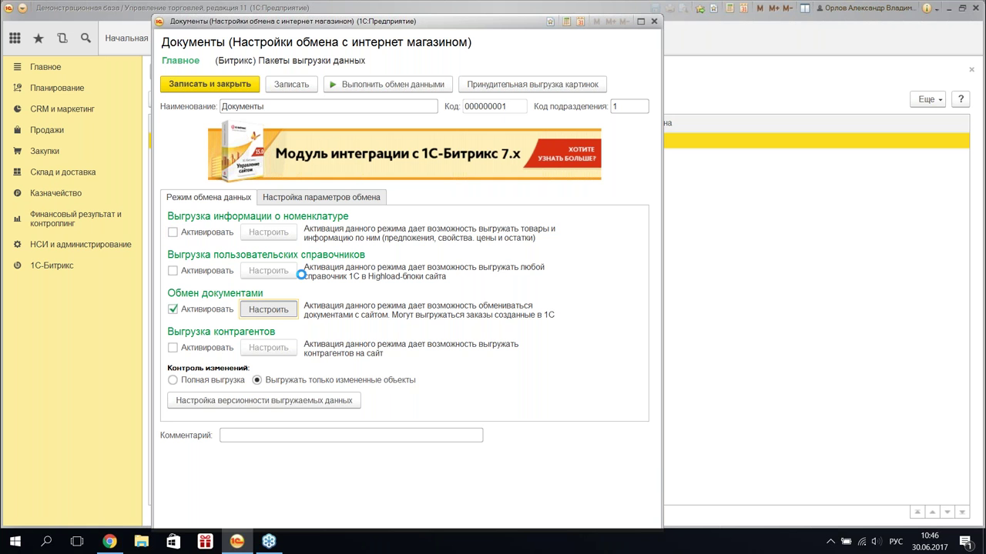
left_click(243, 101)
left_click(288, 105)
left_click(205, 136)
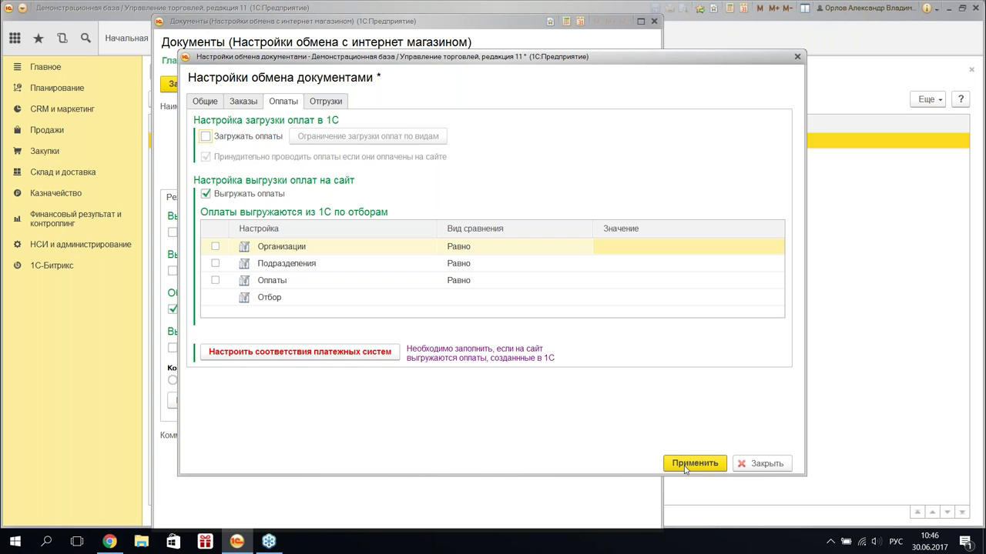
left_click(684, 470)
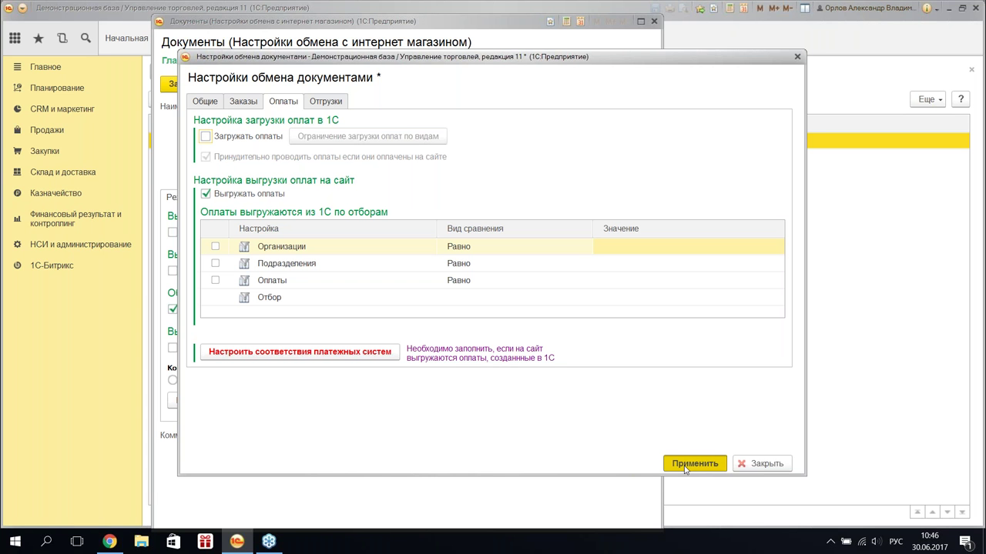
left_click(684, 467)
left_click(198, 82)
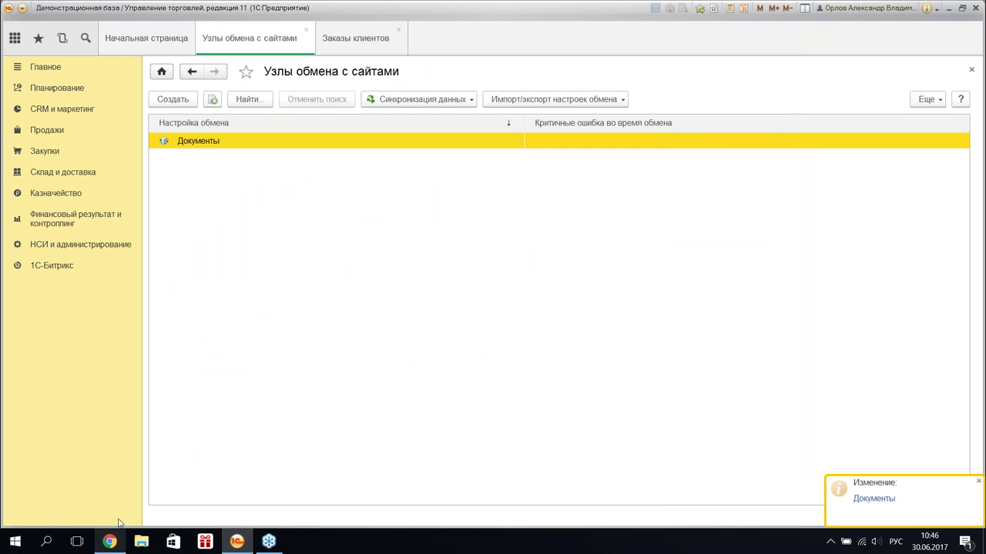
- Set Склад бытовой техники as the fixed Склад value for loaded documents in the Документы node
double_click(281, 139)
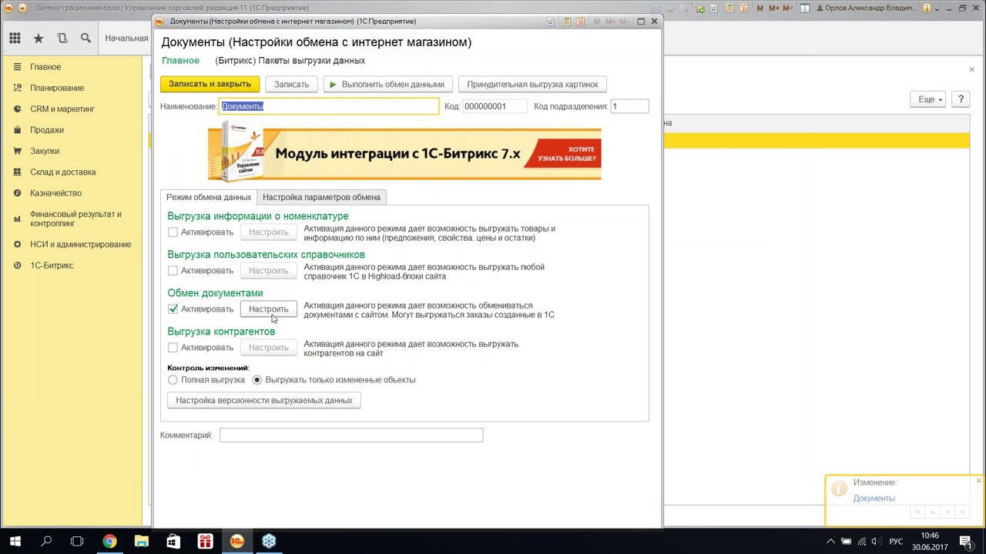
left_click(269, 311)
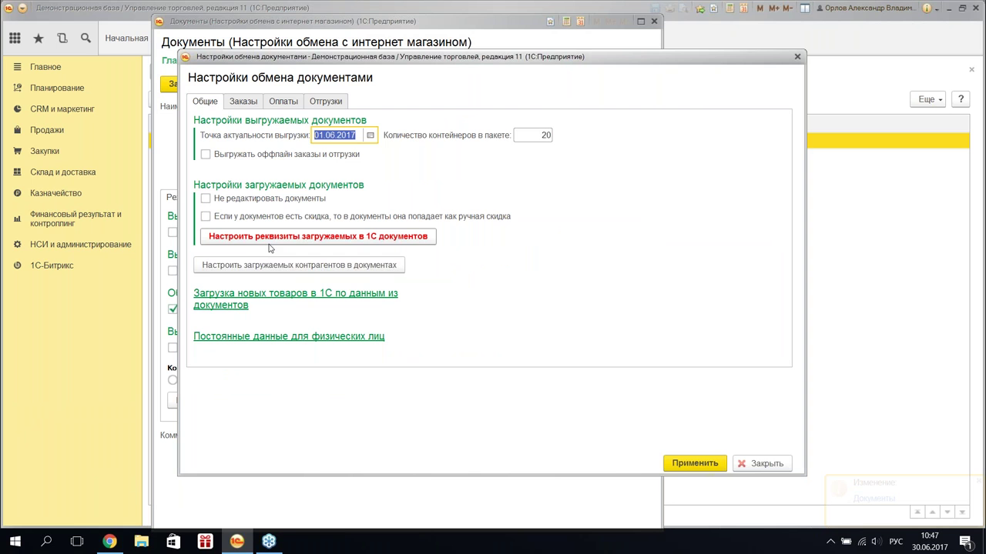
left_click(269, 240)
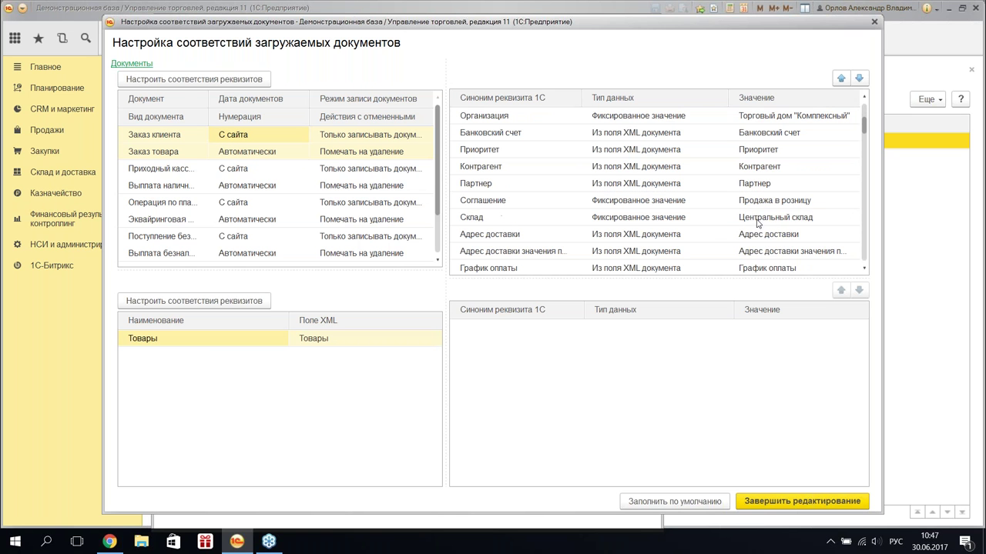
double_click(781, 219)
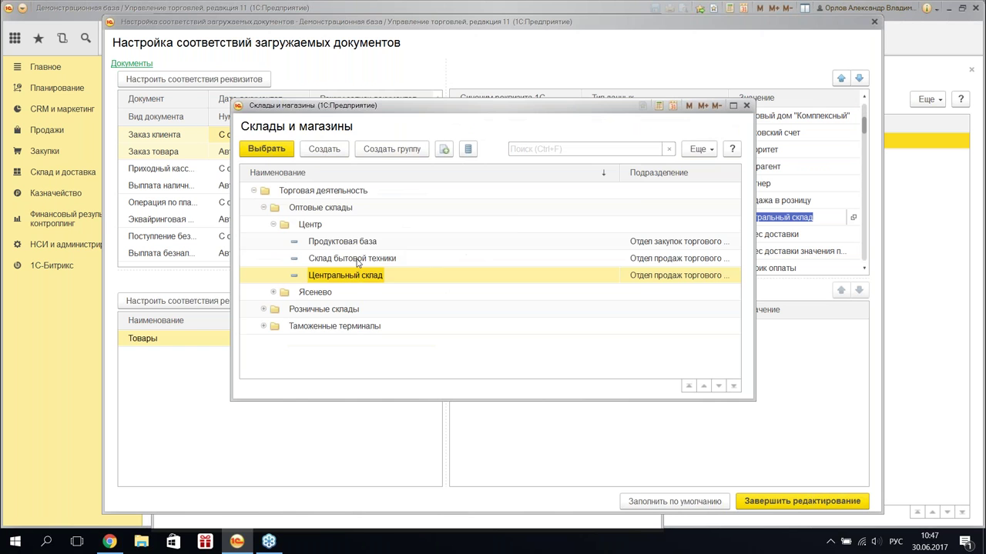
double_click(356, 260)
left_click(797, 502)
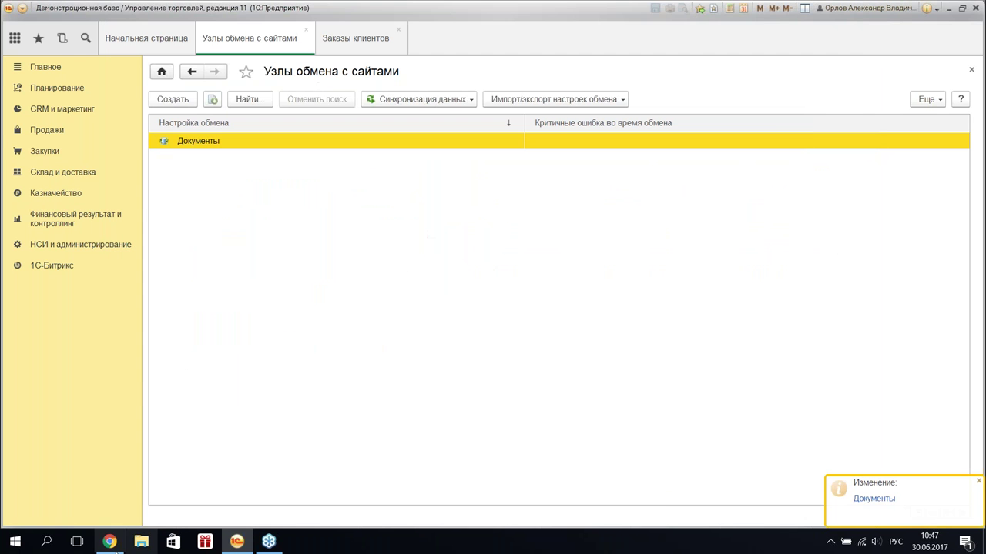
- Start a new order in the Bitrix admin and add the Вентилятор JIPONIC floor fan
key("alt+Tab")
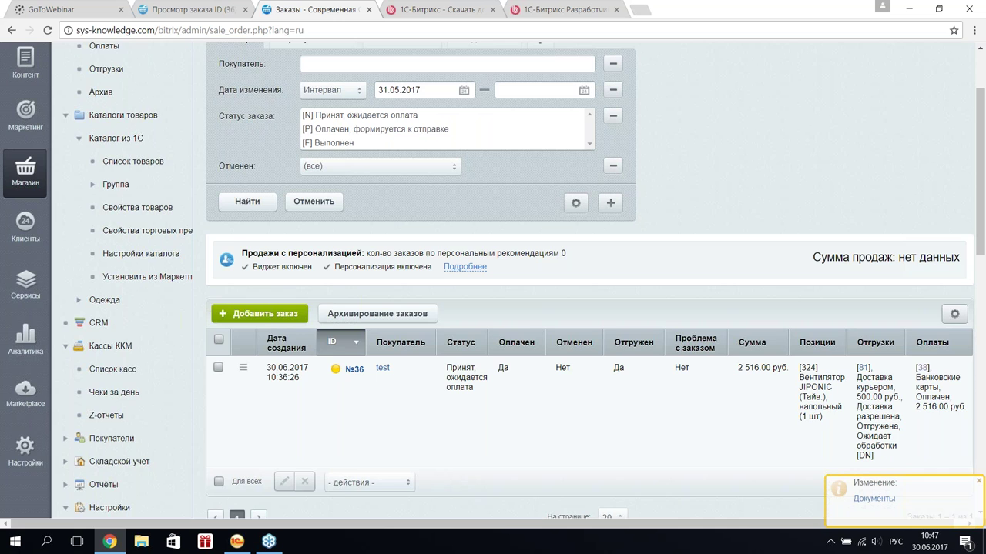
left_click(259, 313)
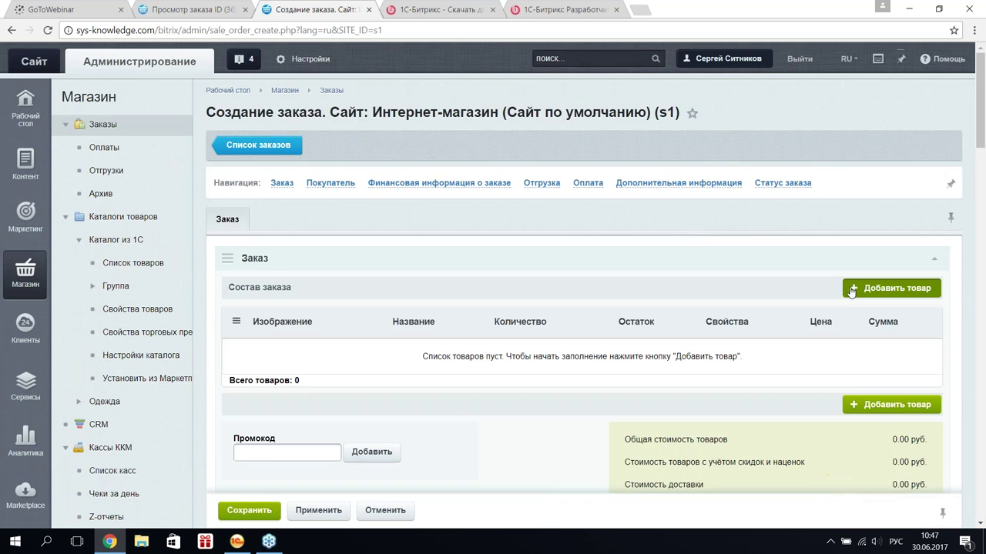
left_click(852, 291)
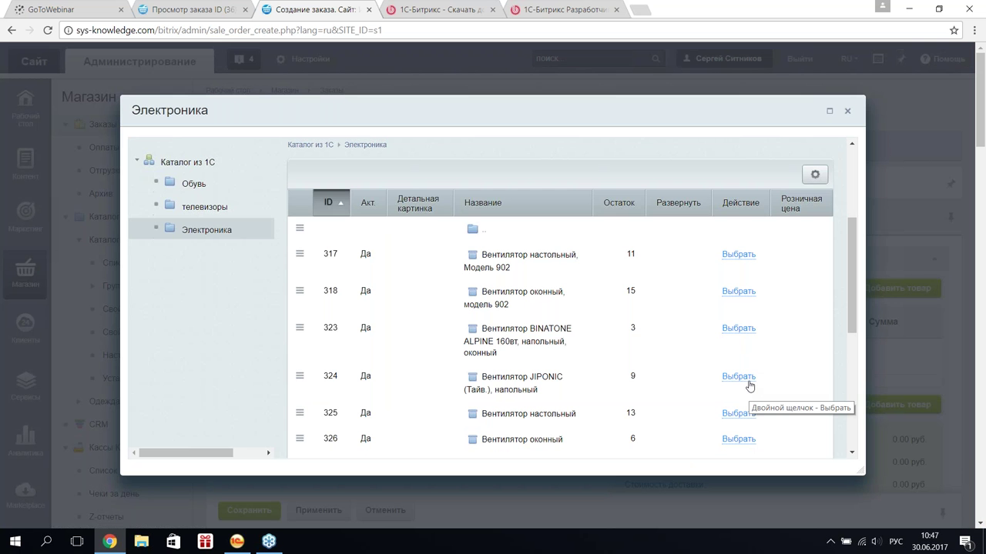
left_click(739, 377)
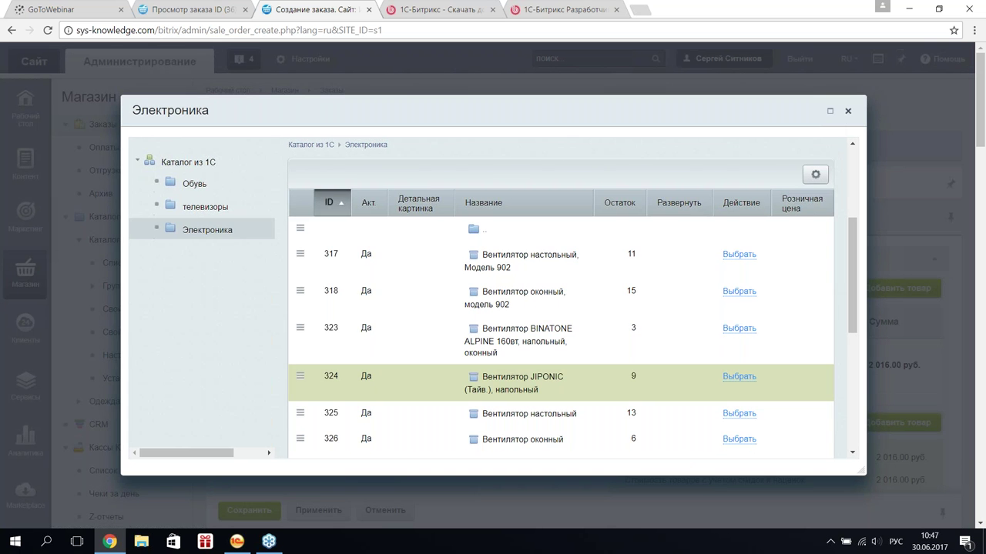
key("Escape")
scroll(578, 308, "down", 10)
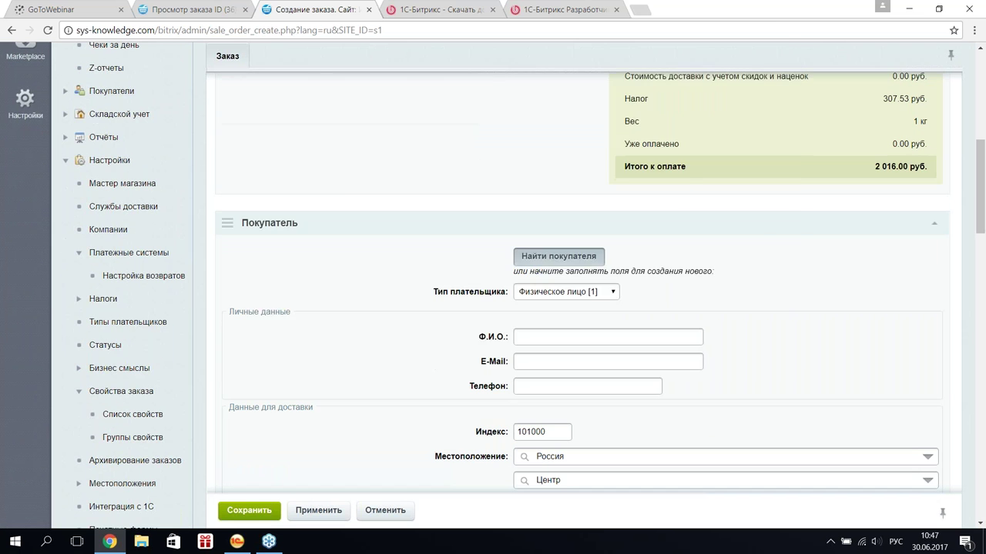
- Choose an existing registered user as the order's buyer
left_click(559, 259)
scroll(451, 253, "down", 3)
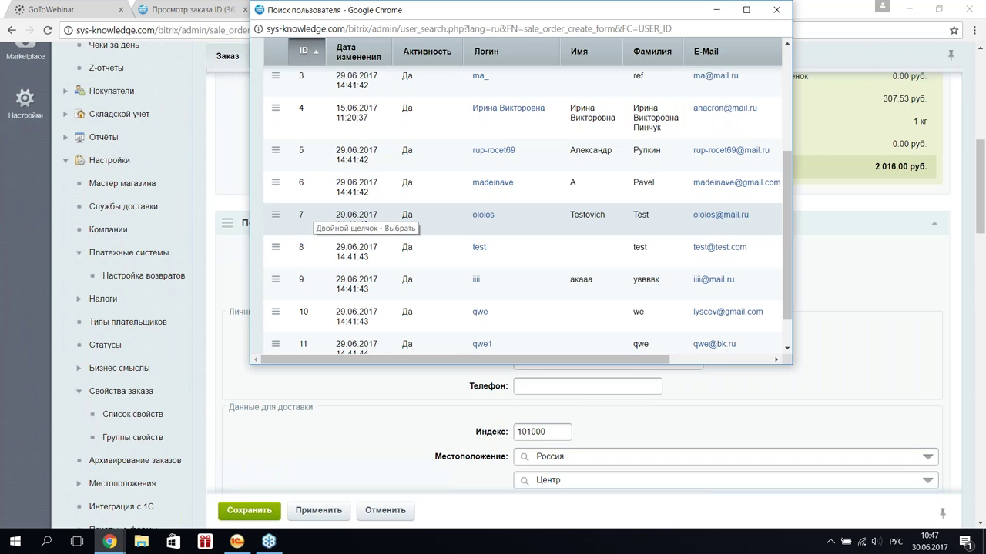
left_click(275, 215)
left_click(324, 251)
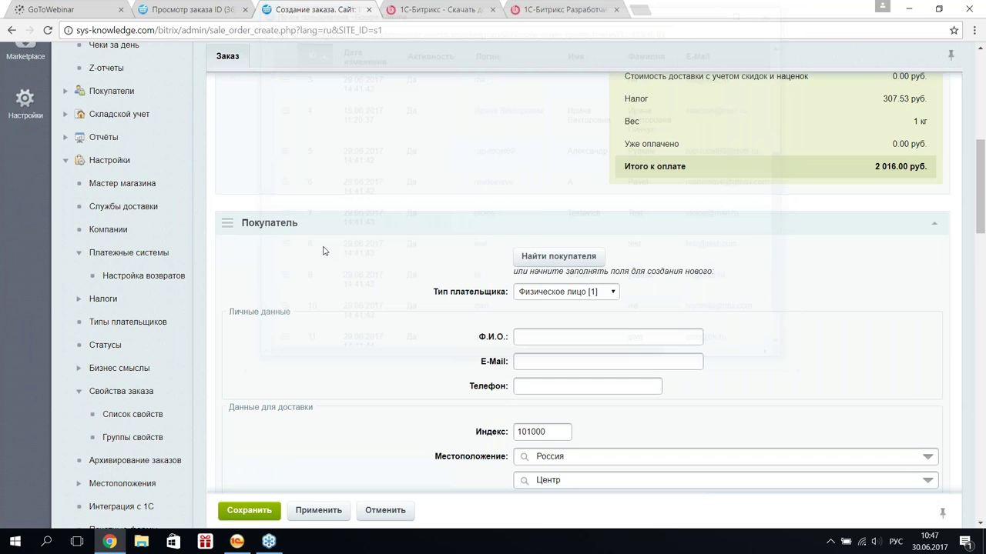
scroll(493, 323, "down", 10)
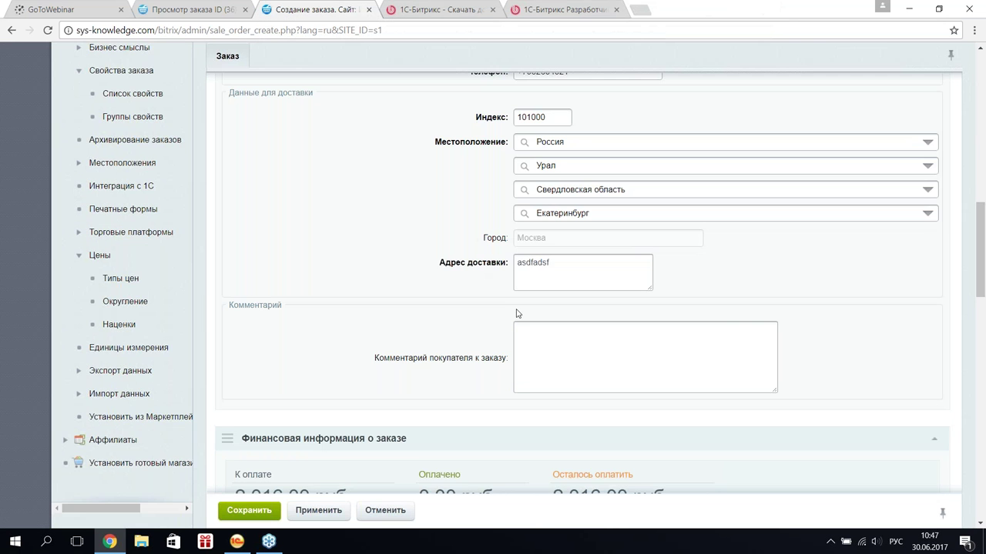
- Set delivery to Самовывоз and payment to Банковские карты, then save the order
left_click(664, 321)
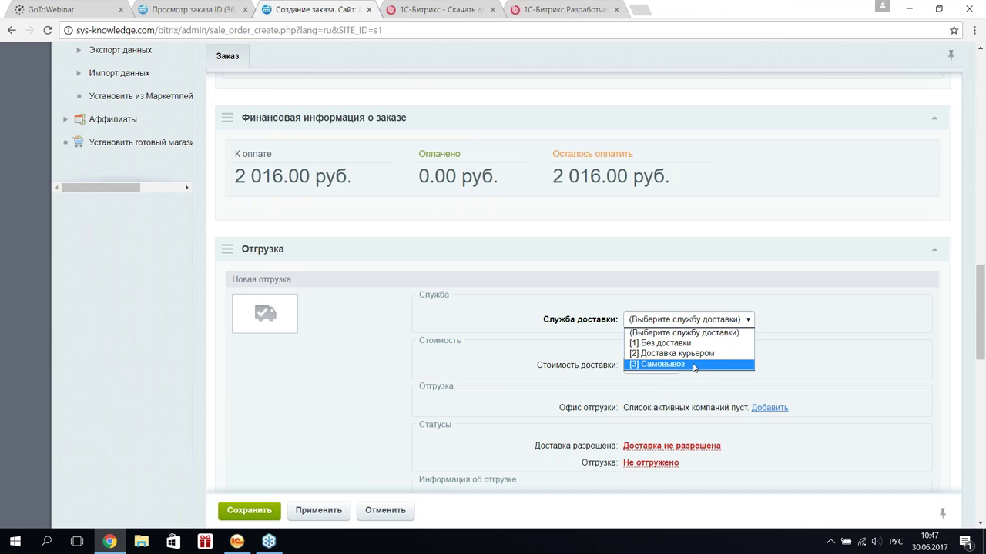
left_click(696, 364)
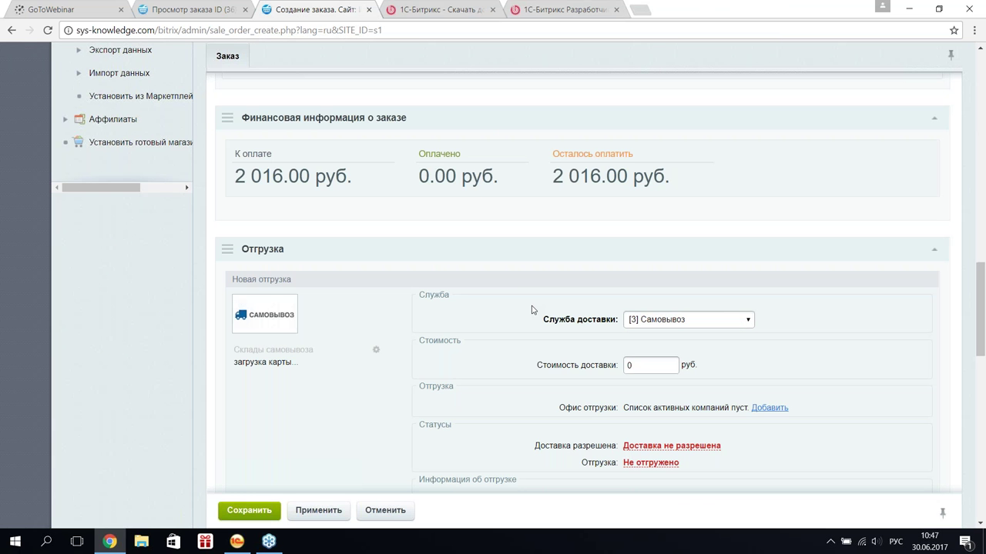
scroll(531, 310, "down", 4)
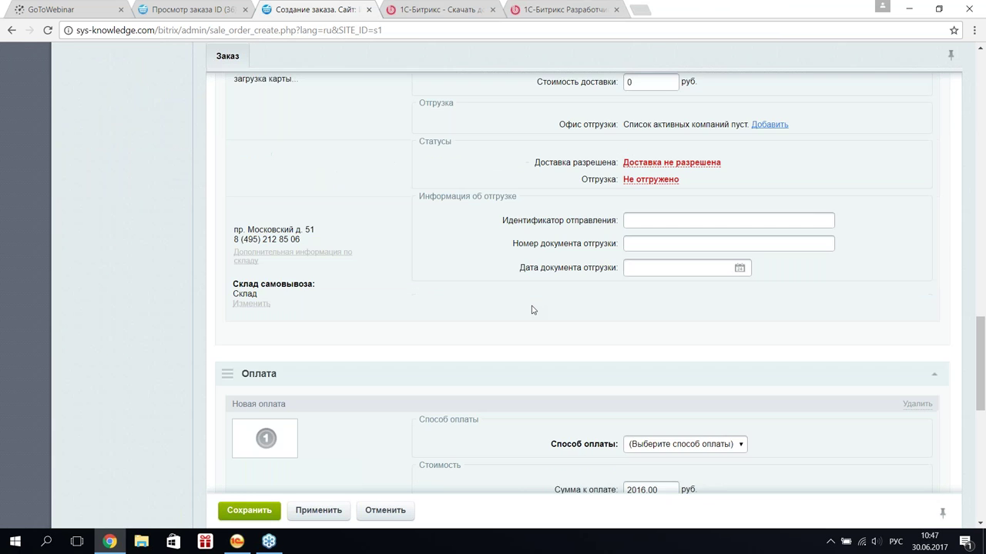
scroll(532, 309, "down", 1)
left_click(677, 344)
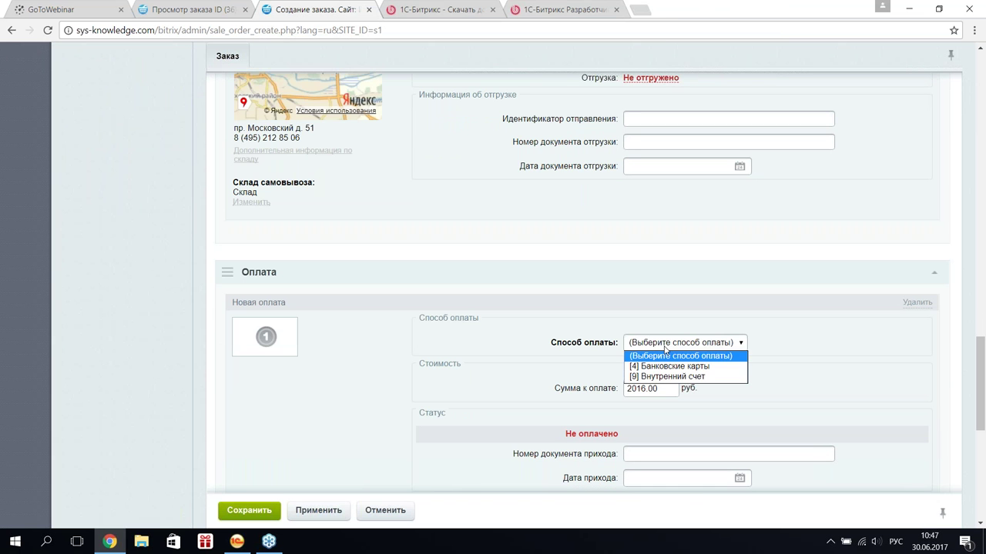
left_click(702, 367)
scroll(468, 385, "down", 3)
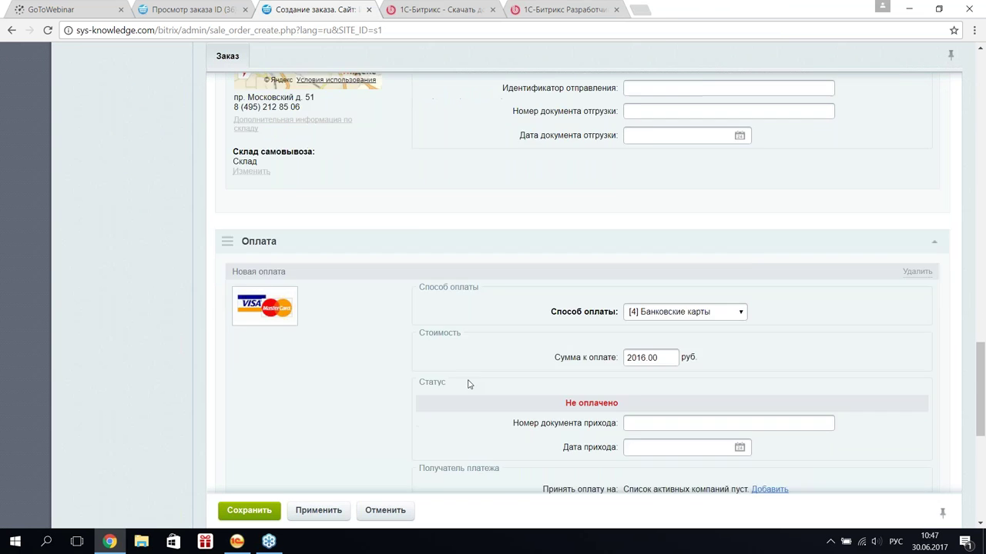
left_click(257, 512)
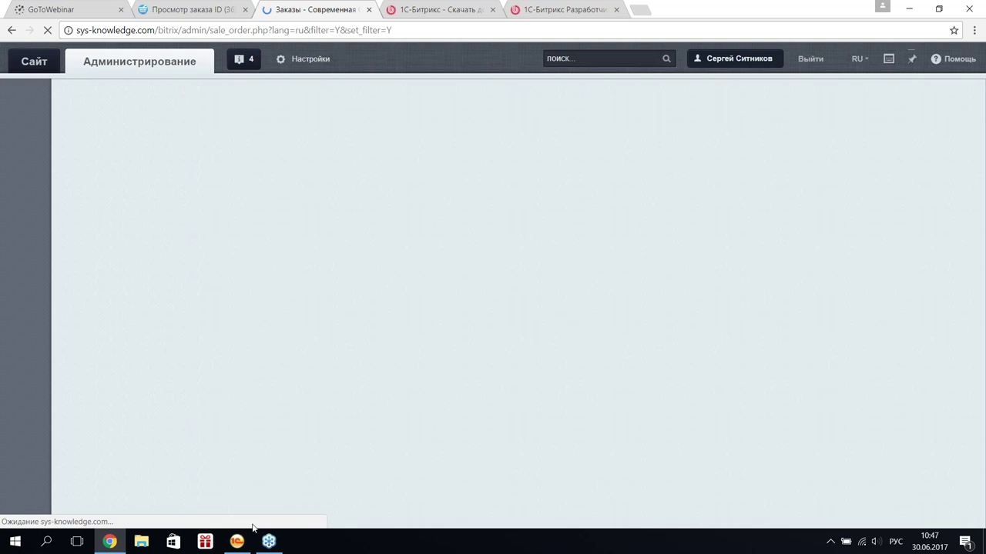
left_click(237, 541)
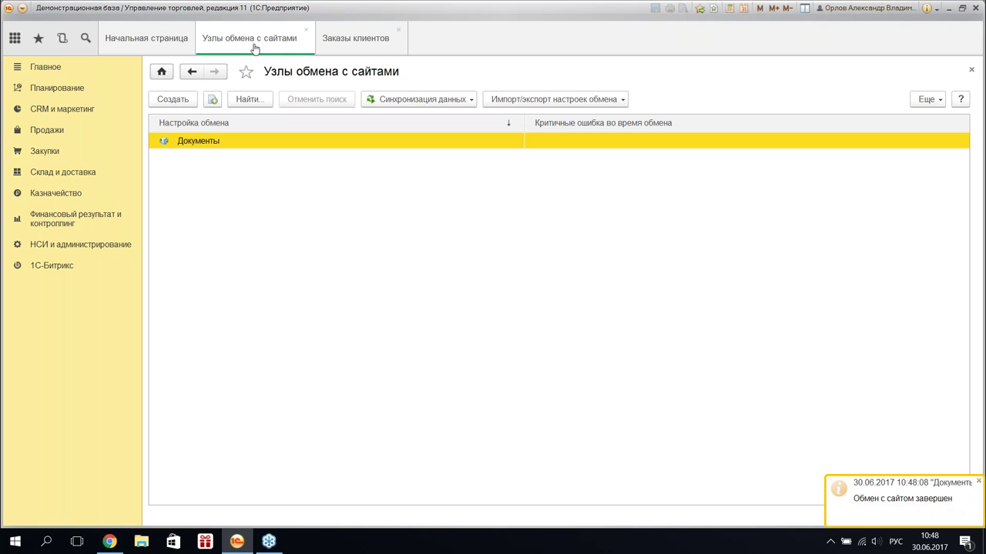
- Open the newly imported order ТД00-000002 from the Заказы клиентов list
left_click(337, 47)
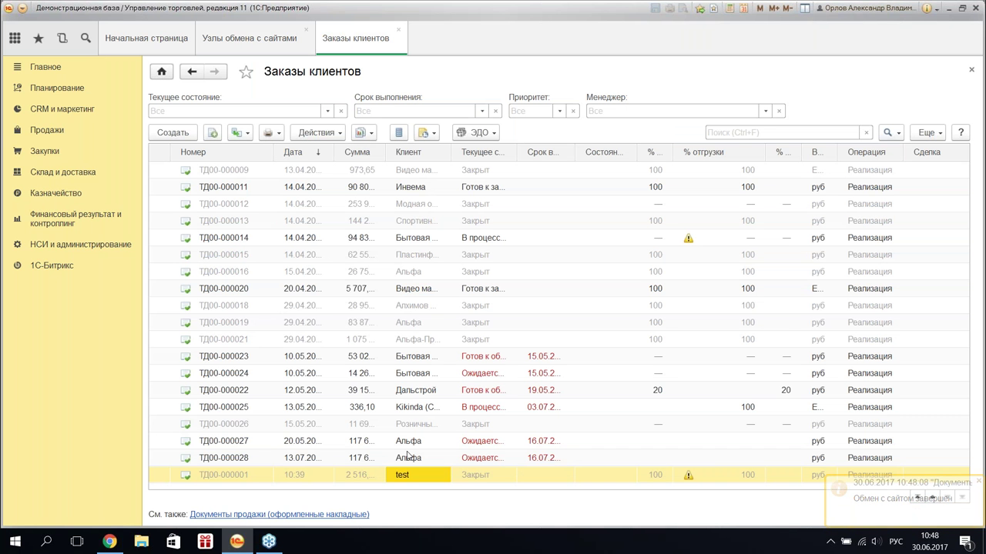
left_click(408, 456)
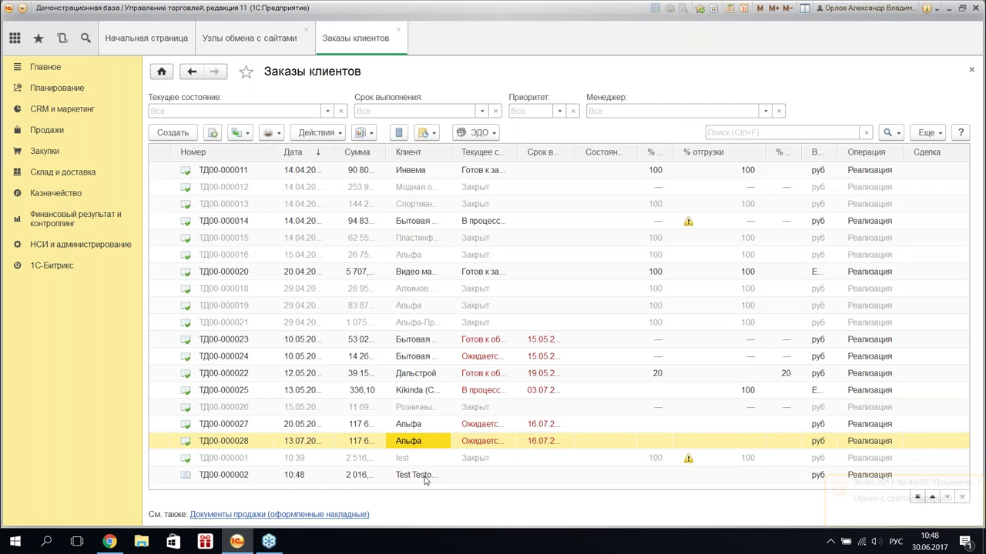
left_click(424, 477)
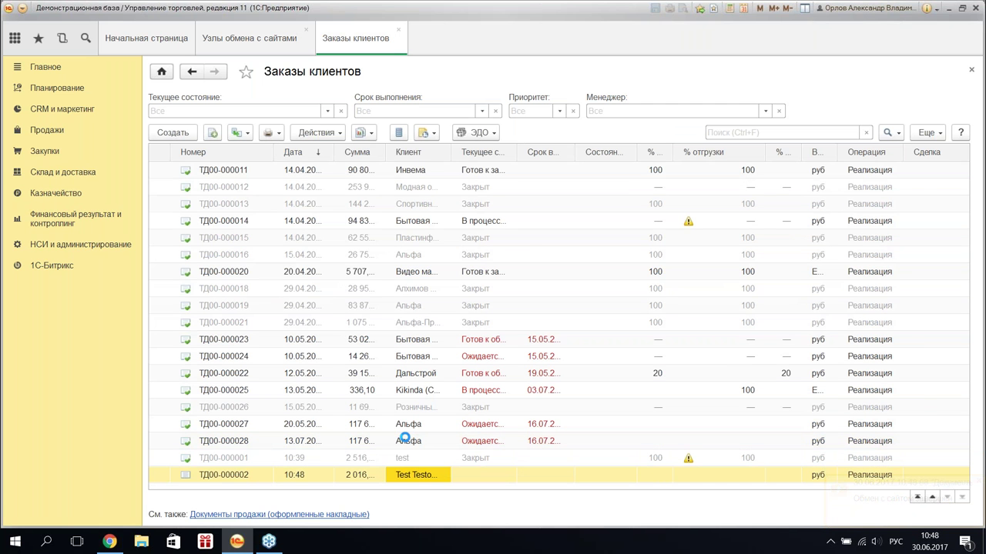
- Set the order's Статус to К выполнению
left_click(223, 158)
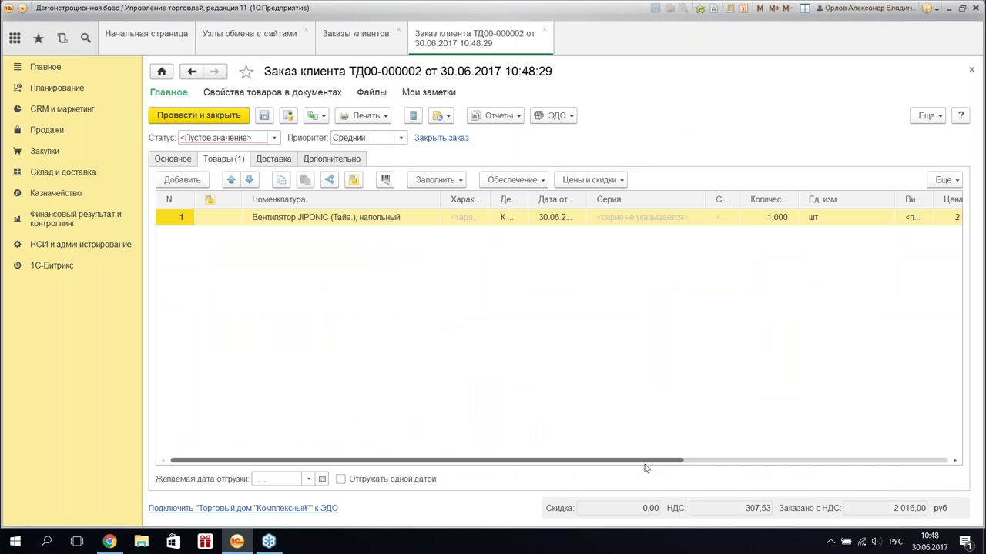
left_click_drag(644, 464, 482, 477)
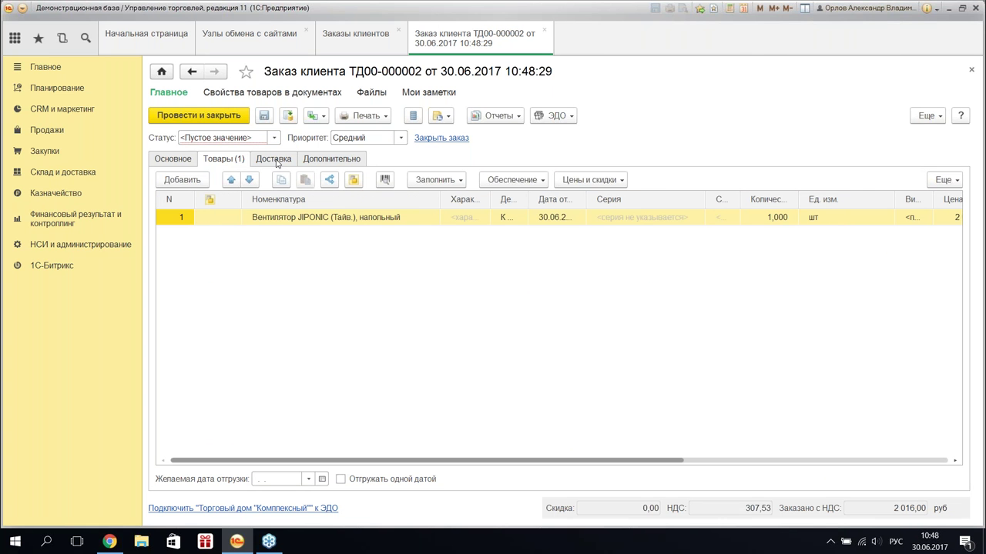
left_click(273, 137)
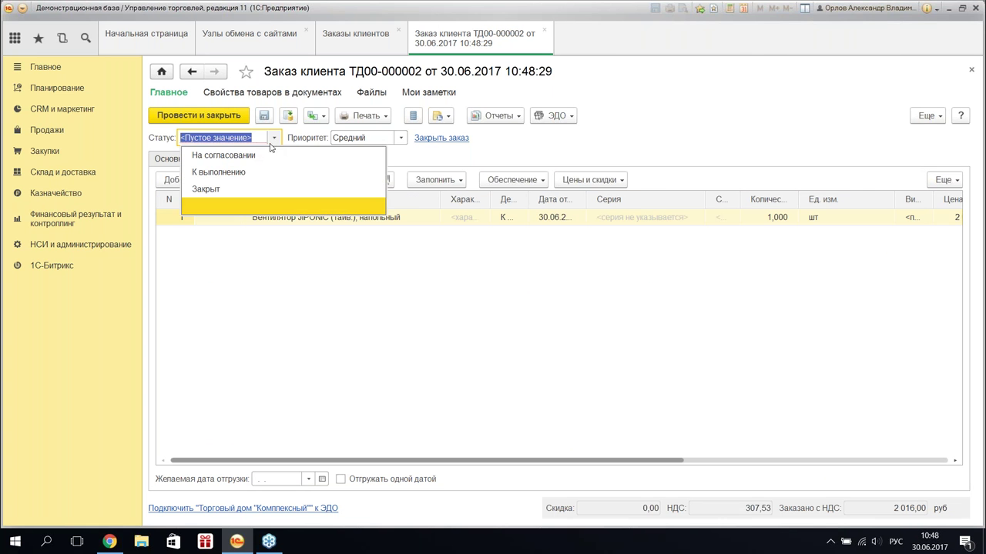
left_click(249, 196)
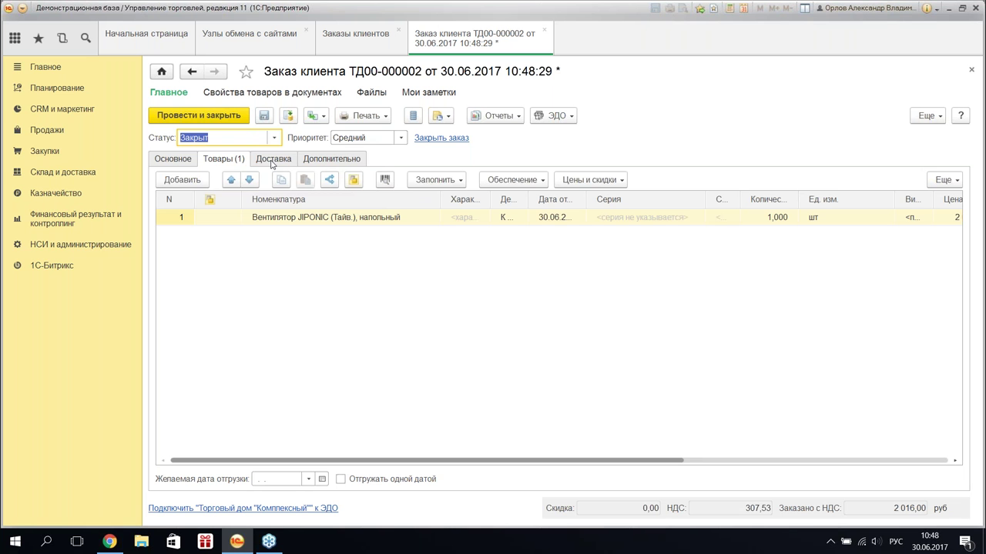
left_click(274, 137)
left_click(305, 170)
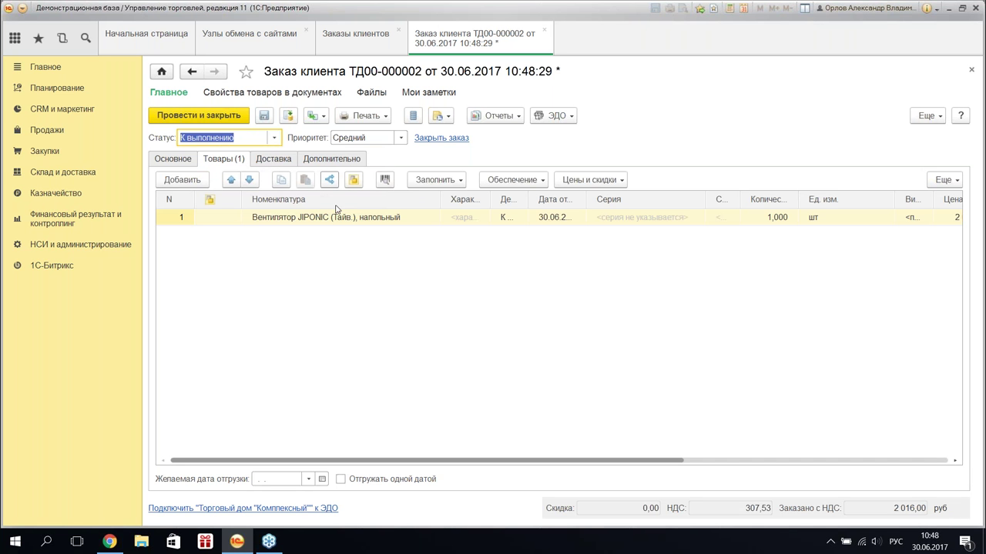
left_click(336, 215)
- Fill the fan goods line with Отгрузить using Обеспечение > Заполнить
left_click(274, 159)
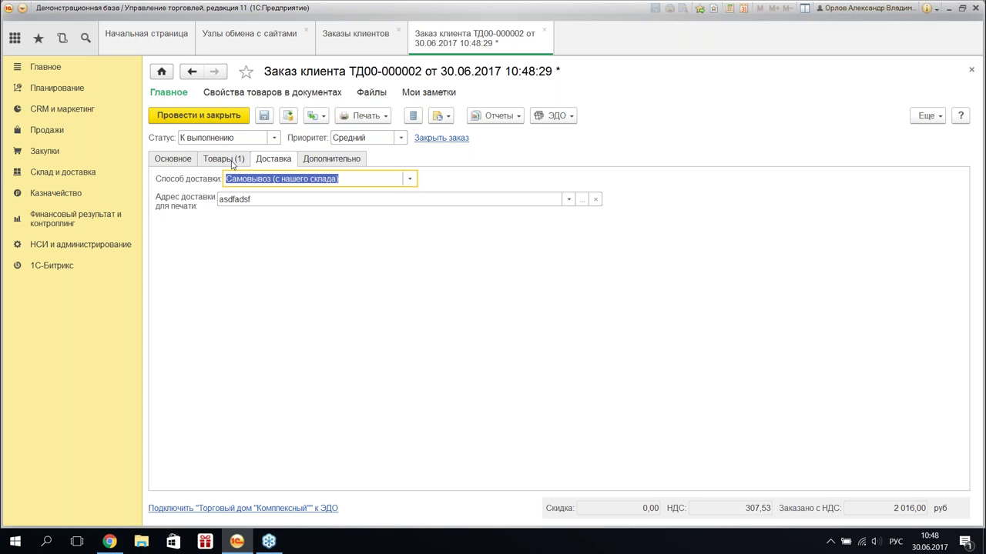
left_click(235, 160)
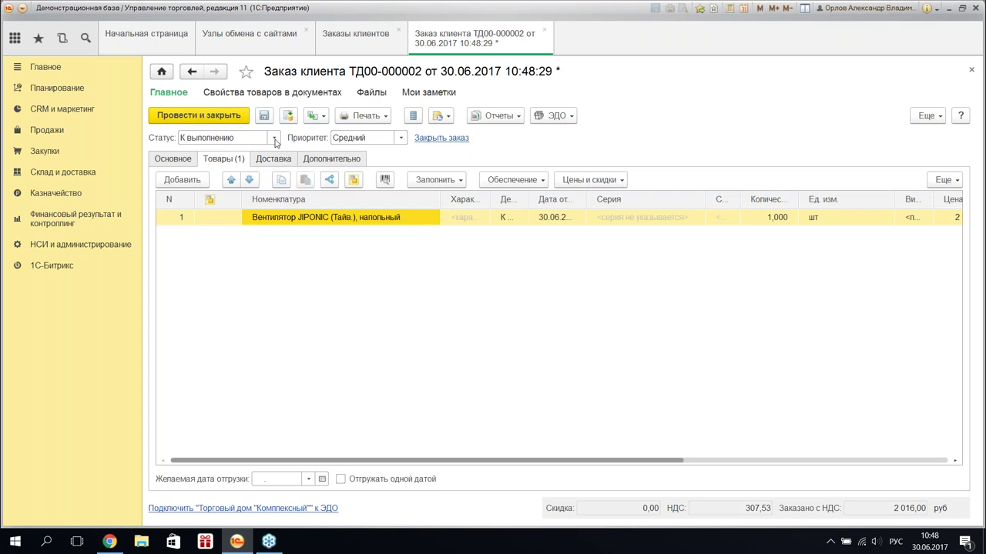
left_click(476, 224)
left_click(381, 225)
left_click(455, 221)
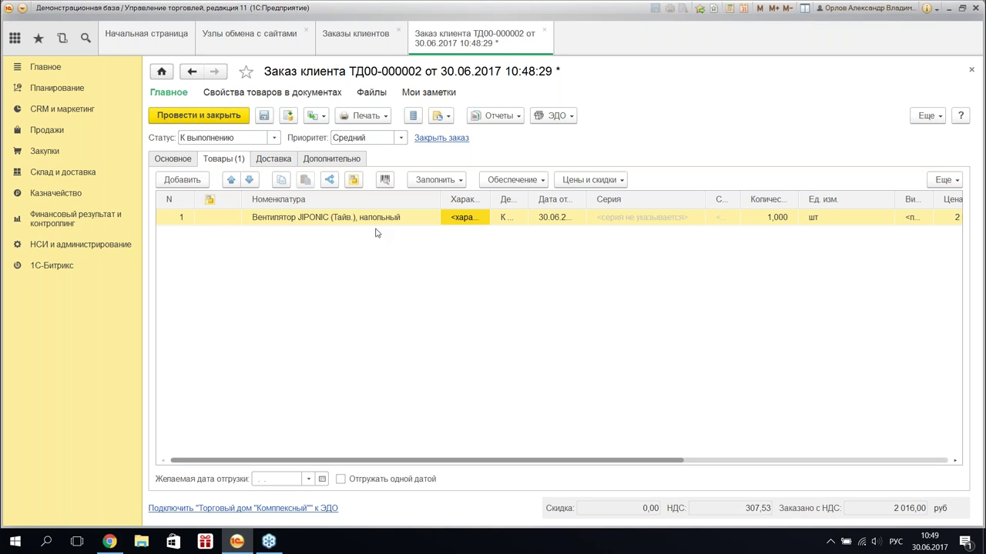
left_click(338, 216)
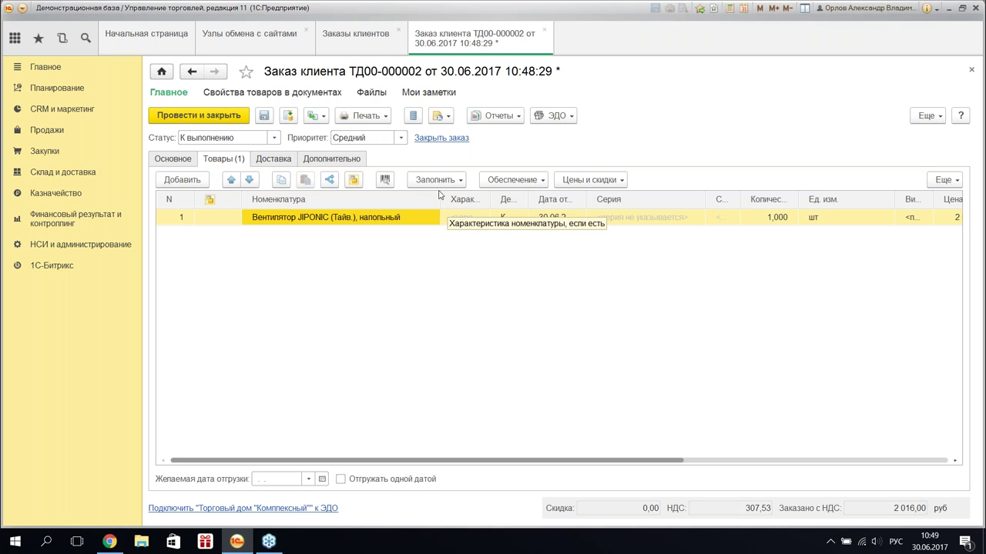
left_click(512, 182)
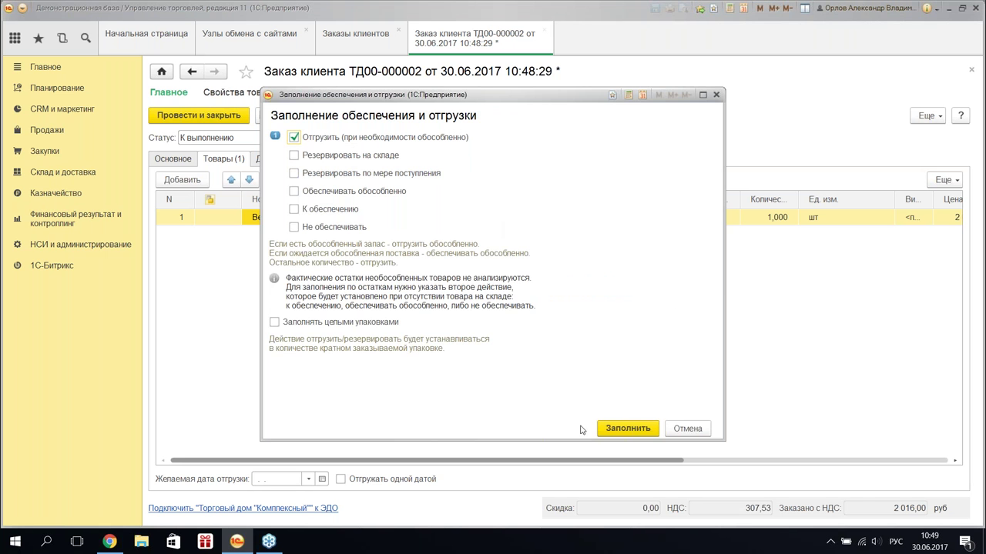
left_click(625, 428)
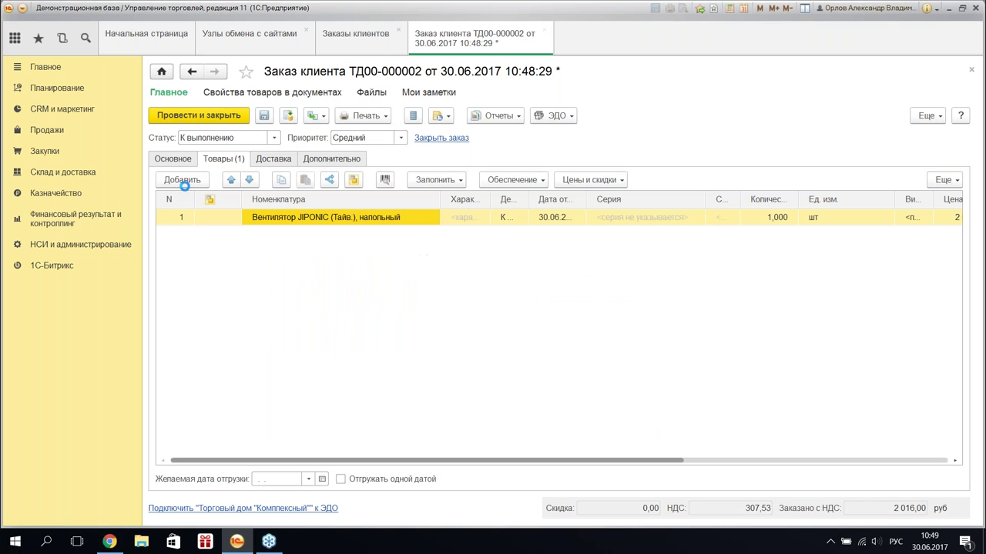
- On Дополнительно set the site status to Оплачен, формируется к отправке and post the order
left_click(273, 159)
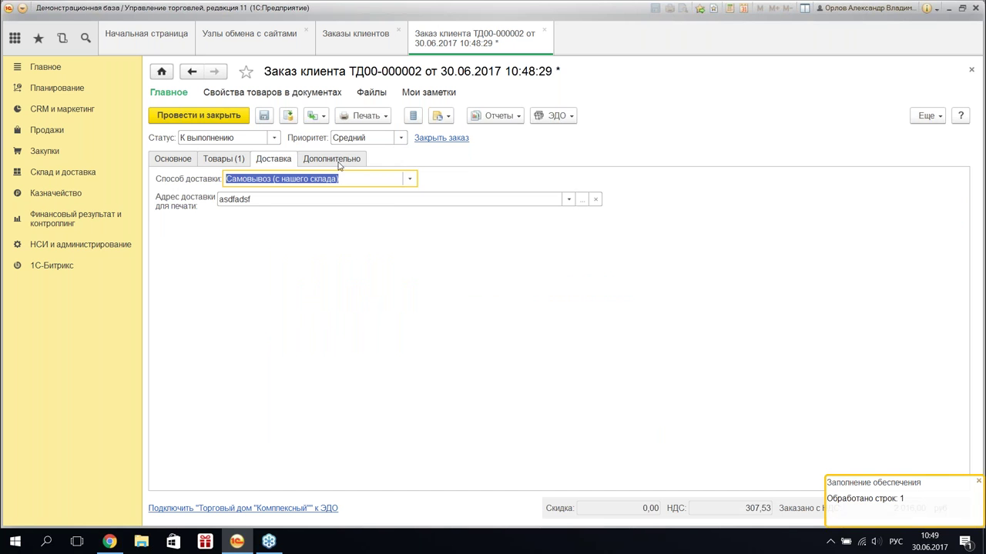
key("ctrl+Page_Down")
left_click(492, 357)
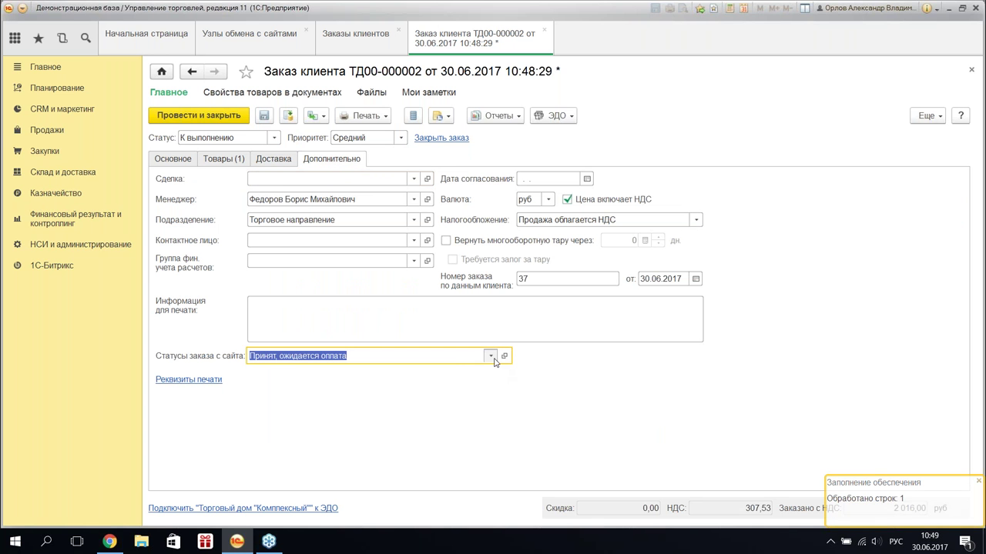
left_click(490, 356)
left_click(391, 393)
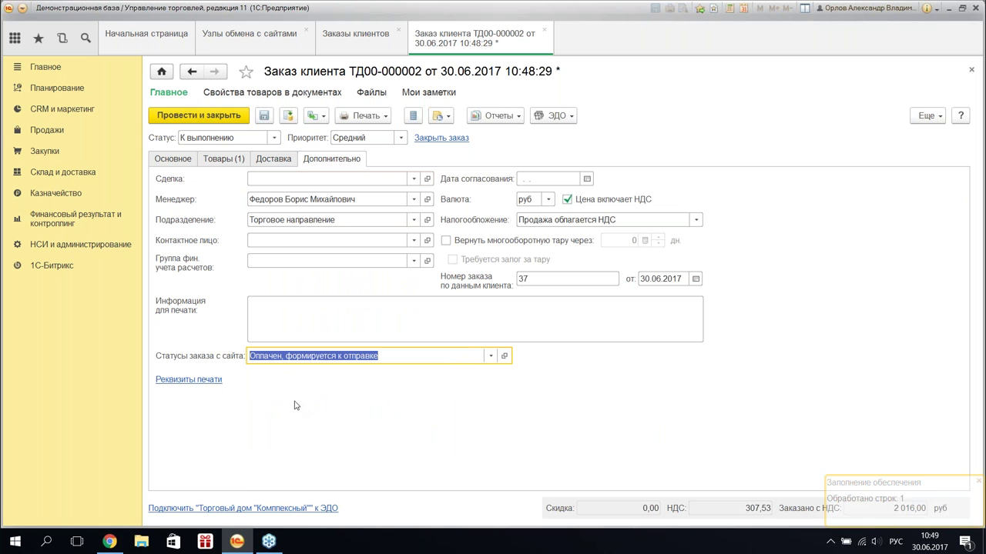
left_click(204, 115)
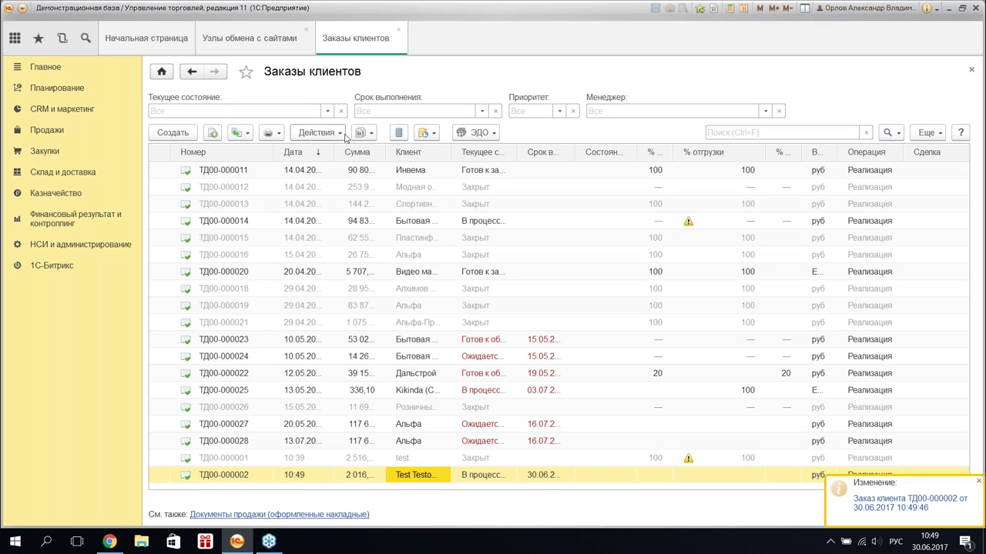
- Create an Эквайринговая операция for 2 016,00 руб on the АКБ АвтБанк terminal, enter the card number, and post it
left_click(247, 134)
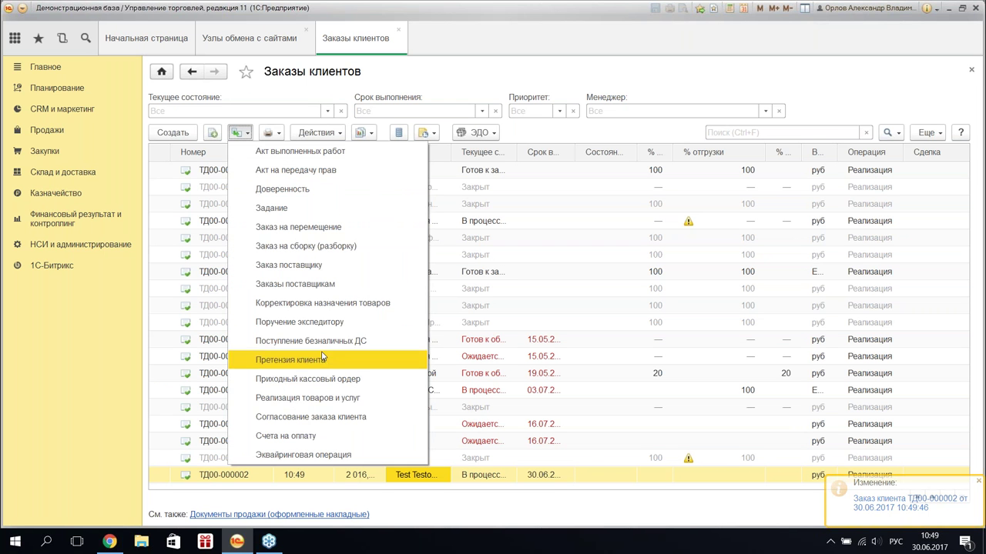
left_click(351, 397)
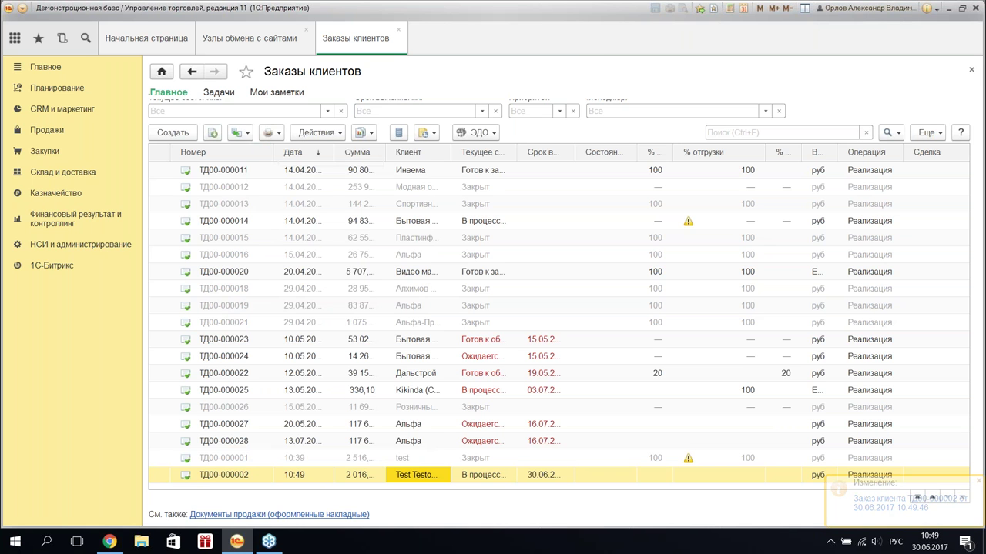
left_click(362, 179)
left_click(318, 203)
left_click(297, 201)
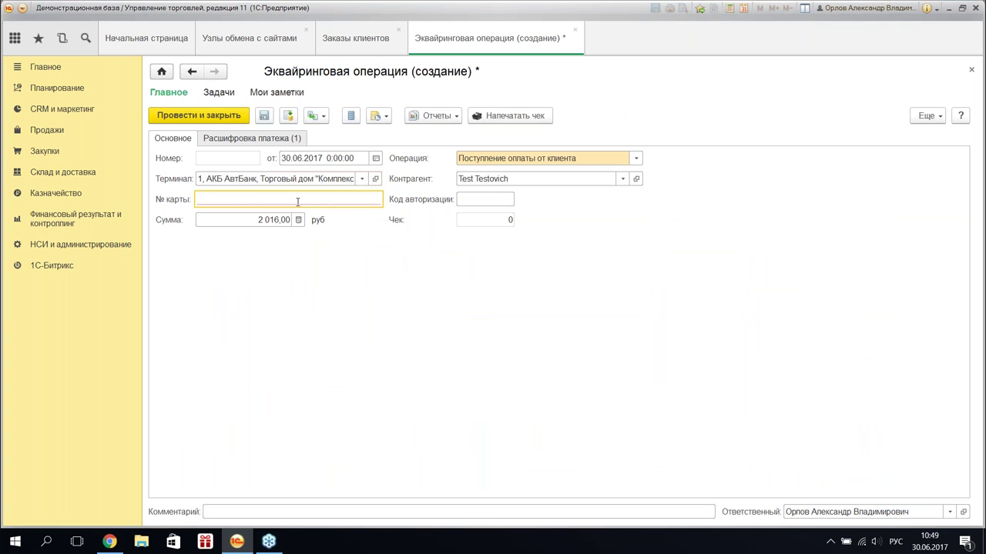
type("332323")
left_click(175, 114)
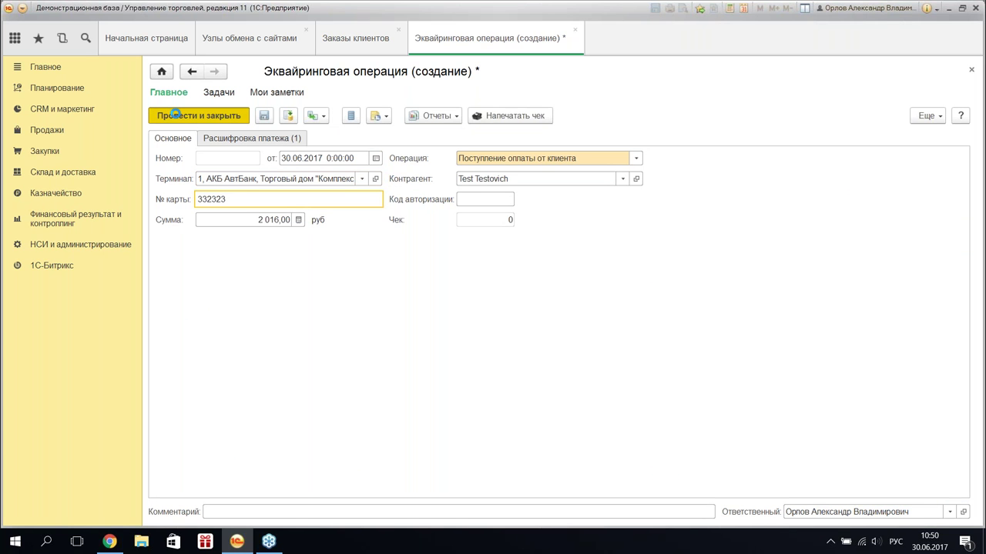
left_click(238, 132)
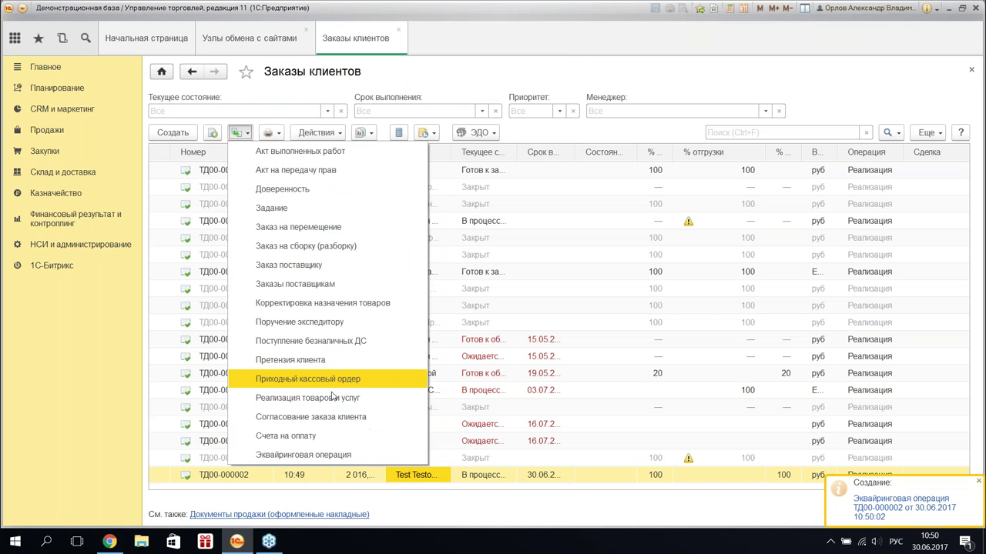
- Create a Реализация товаров и услуг with the floor fan picked from the order, quantity 1, and post it
left_click(336, 397)
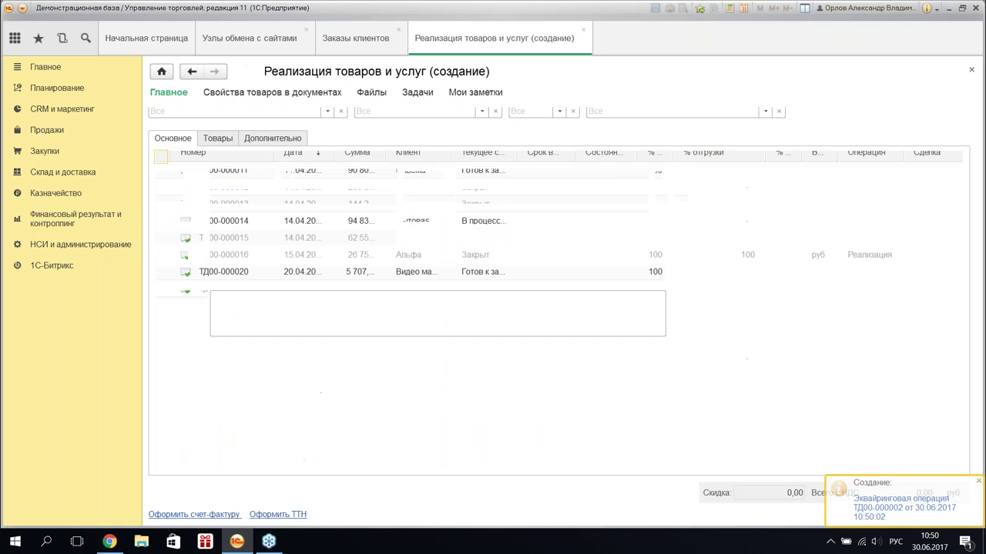
left_click(217, 138)
left_click(570, 158)
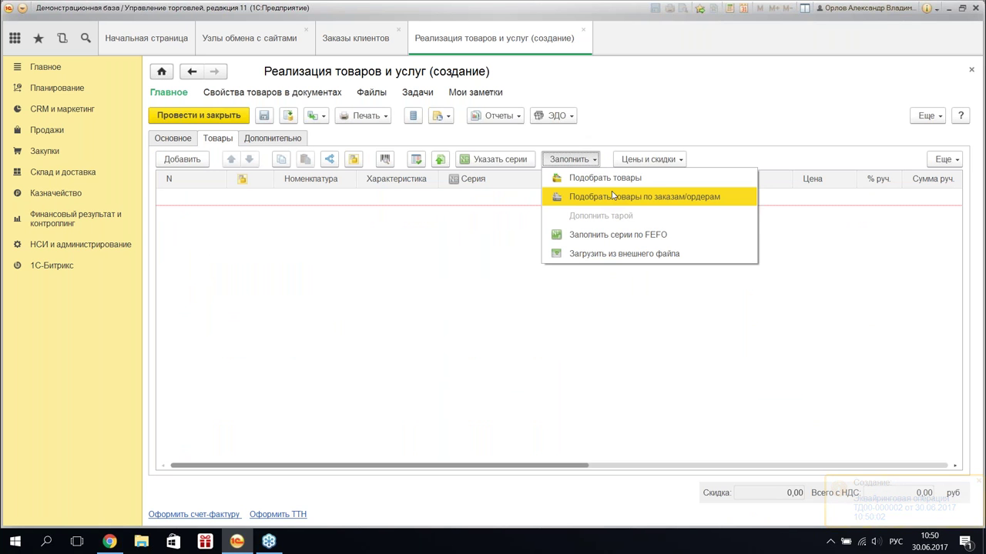
left_click(613, 195)
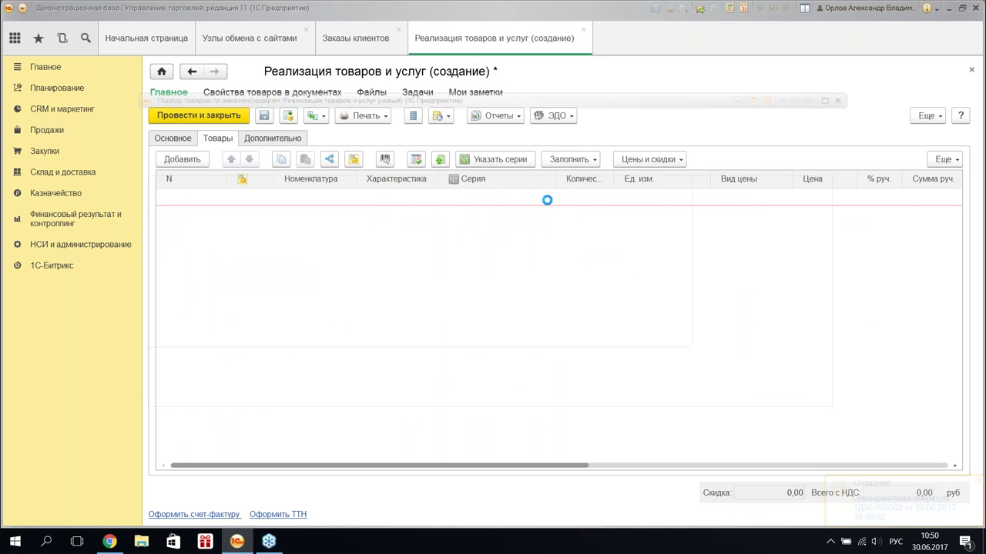
left_click(627, 218)
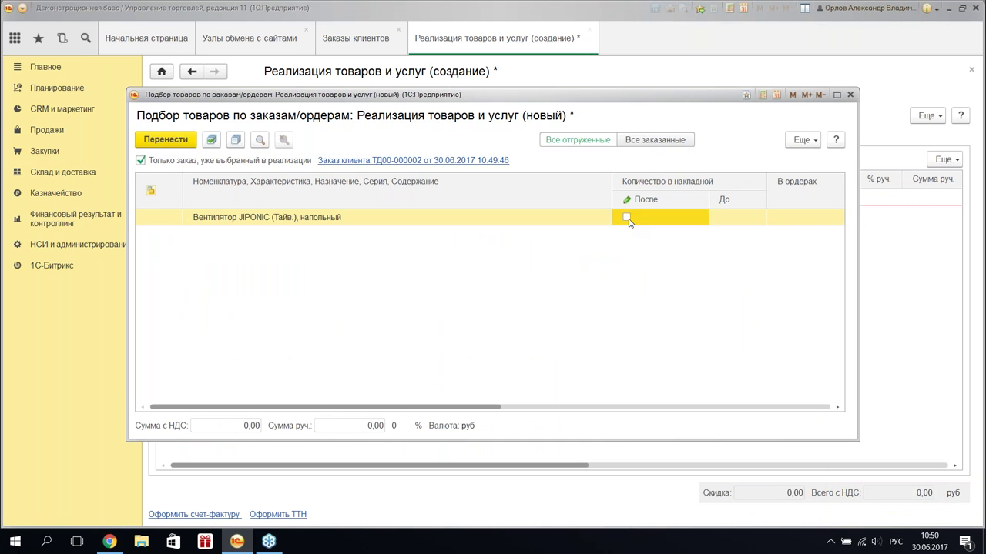
left_click(171, 140)
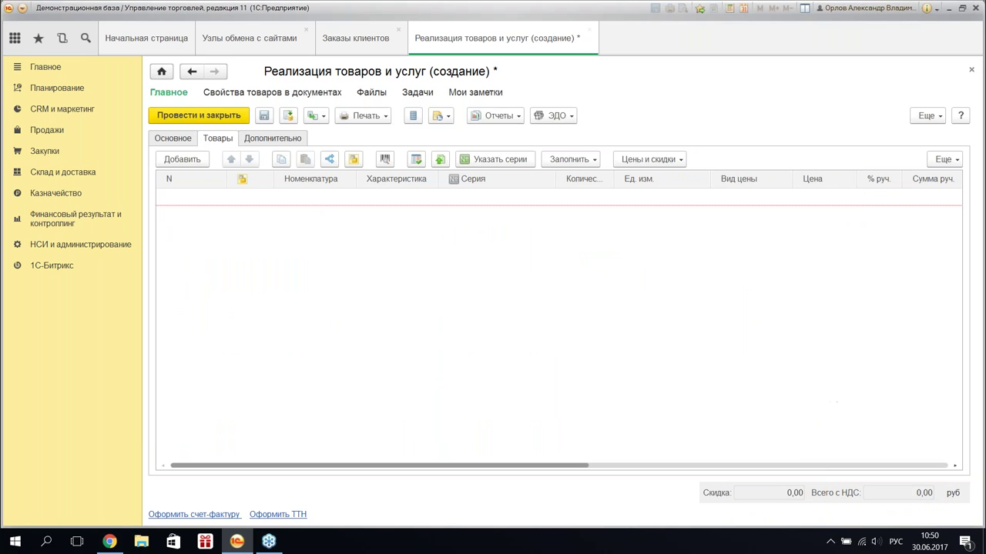
left_click(579, 198)
type("1")
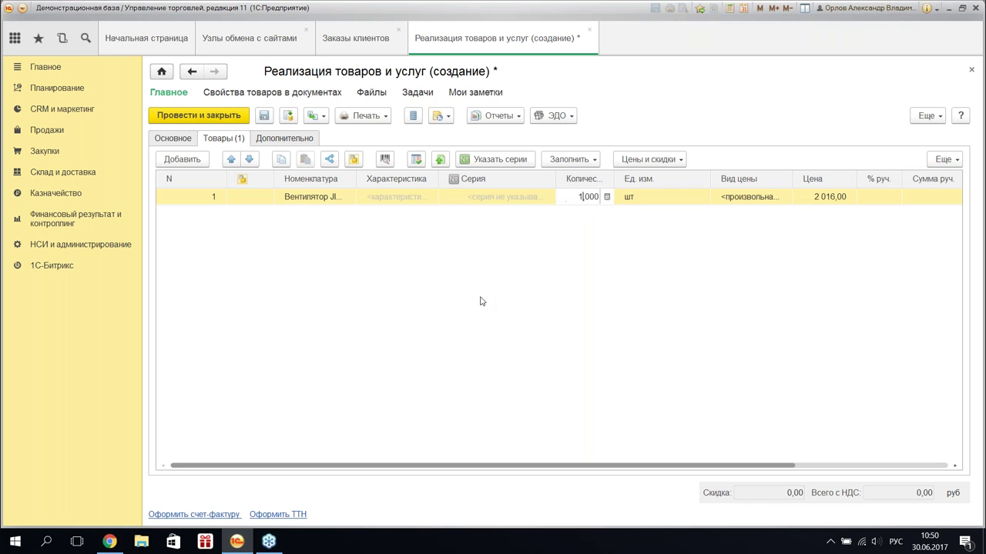
key("Return")
left_click(198, 117)
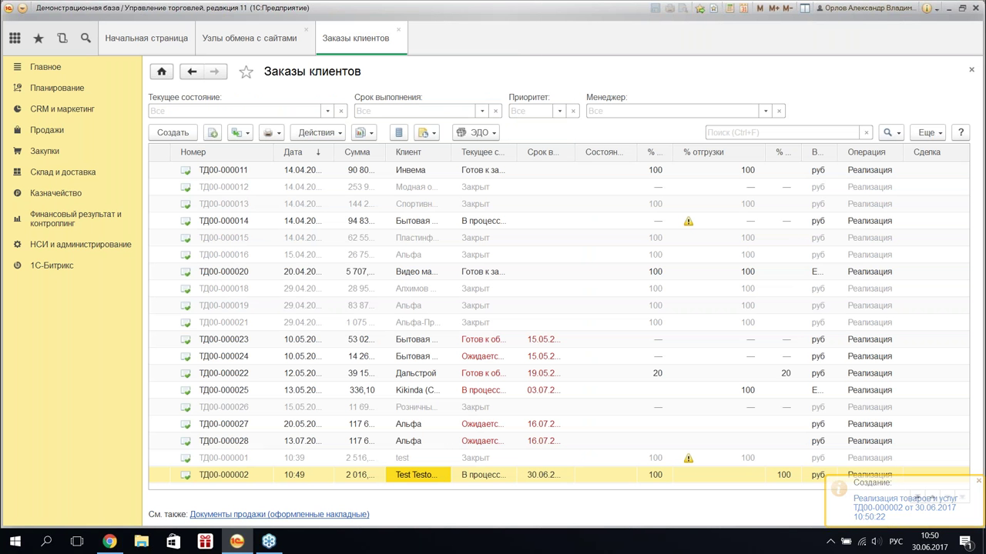
- Set order ТД00-000002's Статус to Закрыт and post it
left_click(273, 137)
left_click(206, 191)
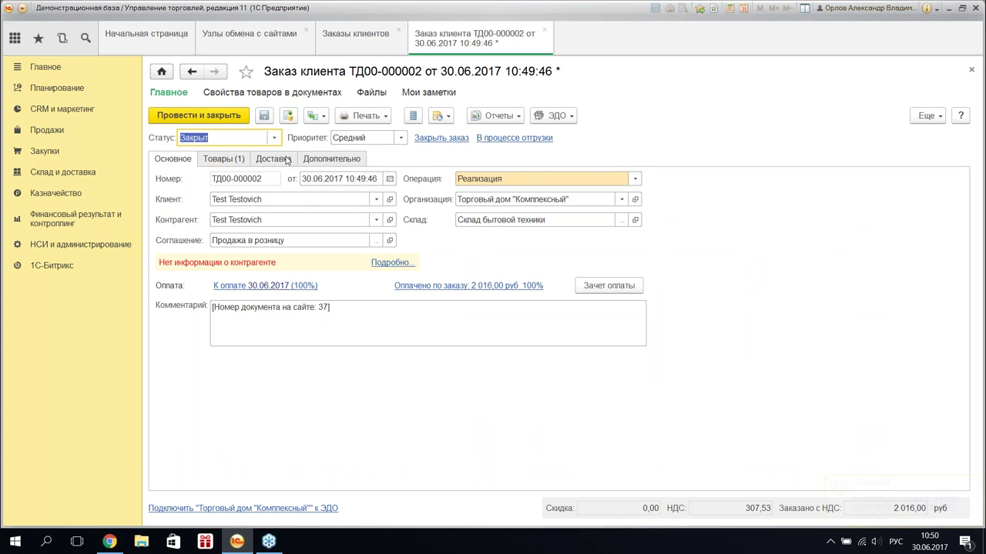
left_click(289, 161)
left_click(339, 158)
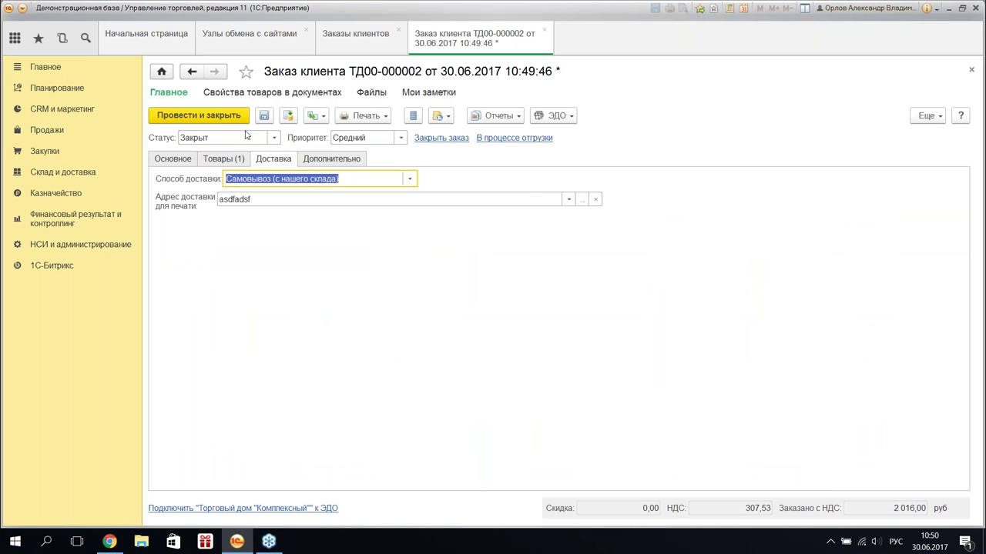
left_click(210, 115)
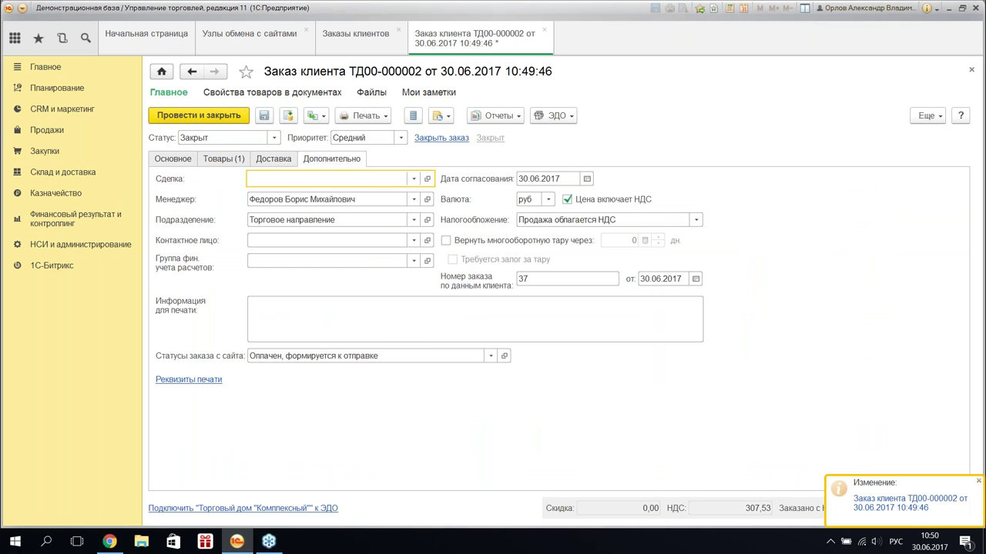
- Review the Отгрузки settings of the Документы node and run Синхронизация данных with the site
left_click(249, 38)
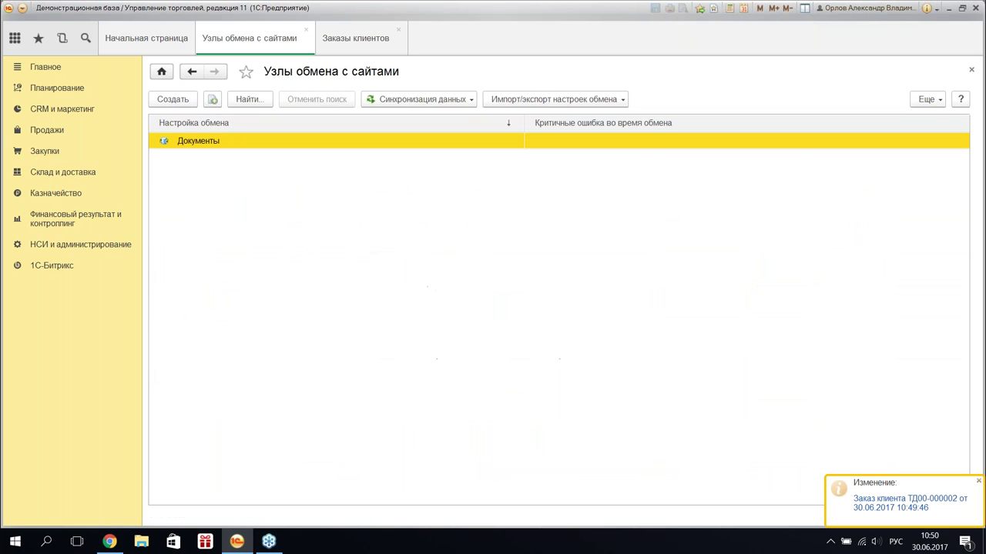
double_click(238, 145)
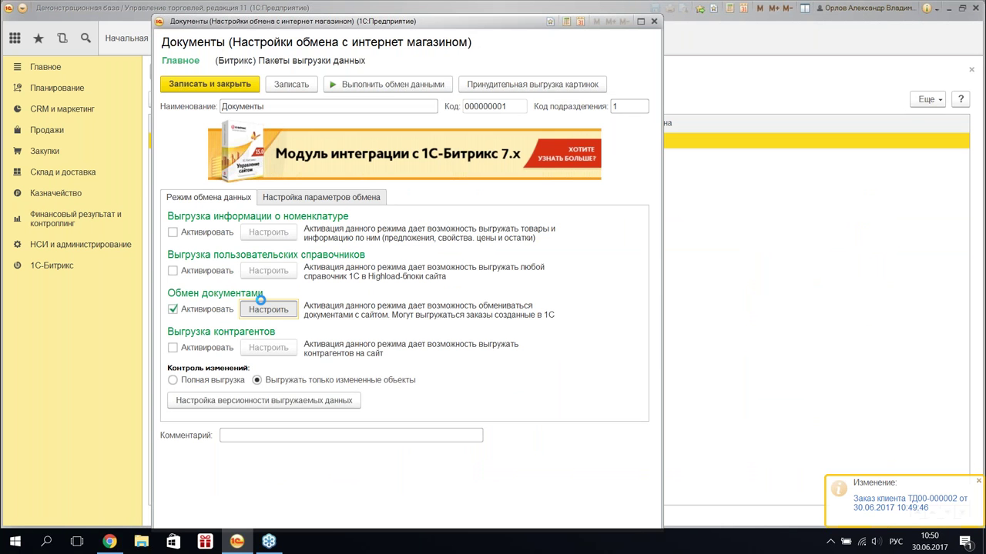
left_click(261, 301)
left_click(325, 100)
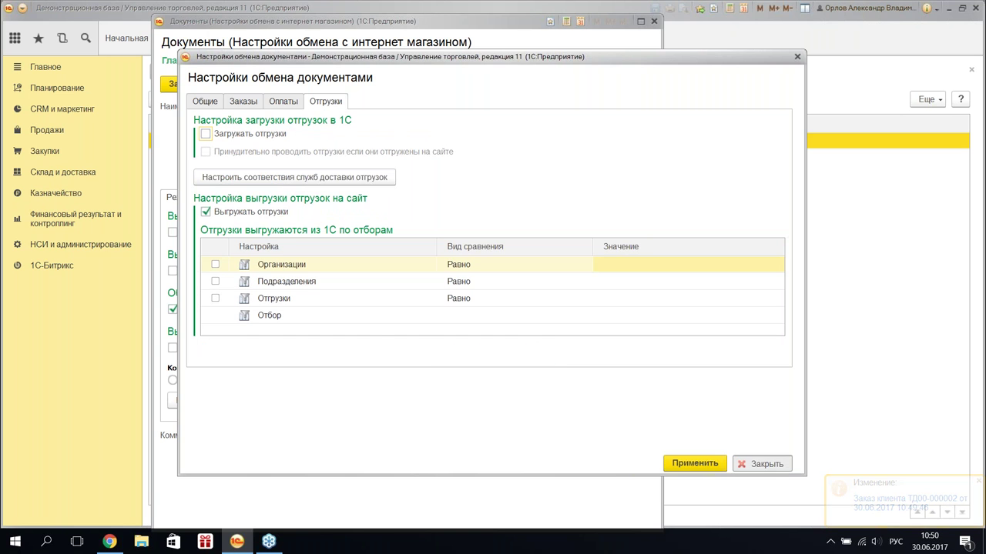
left_click(422, 98)
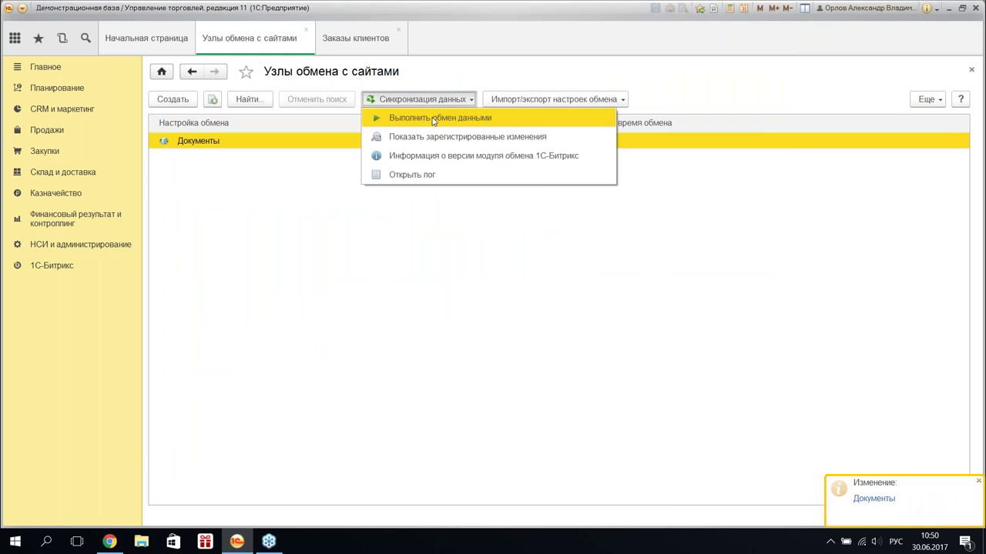
left_click(428, 121)
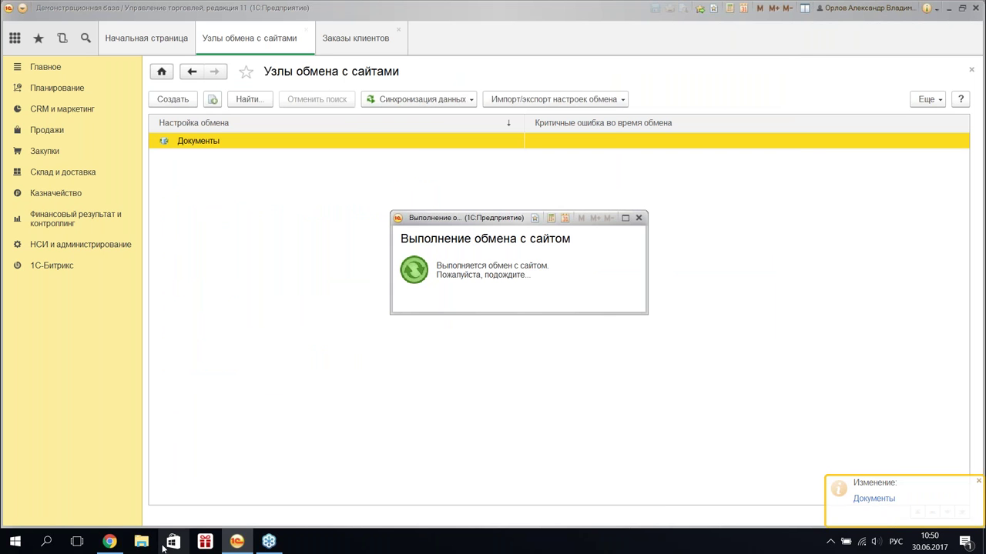
left_click(113, 544)
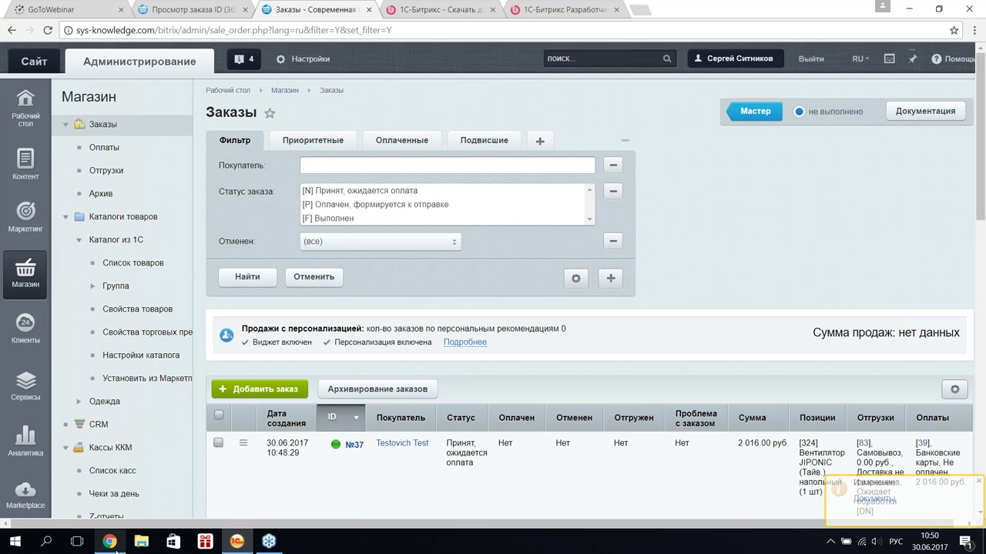
- Refresh the Bitrix Заказы list and check order №37's status
scroll(805, 180, "down", 3)
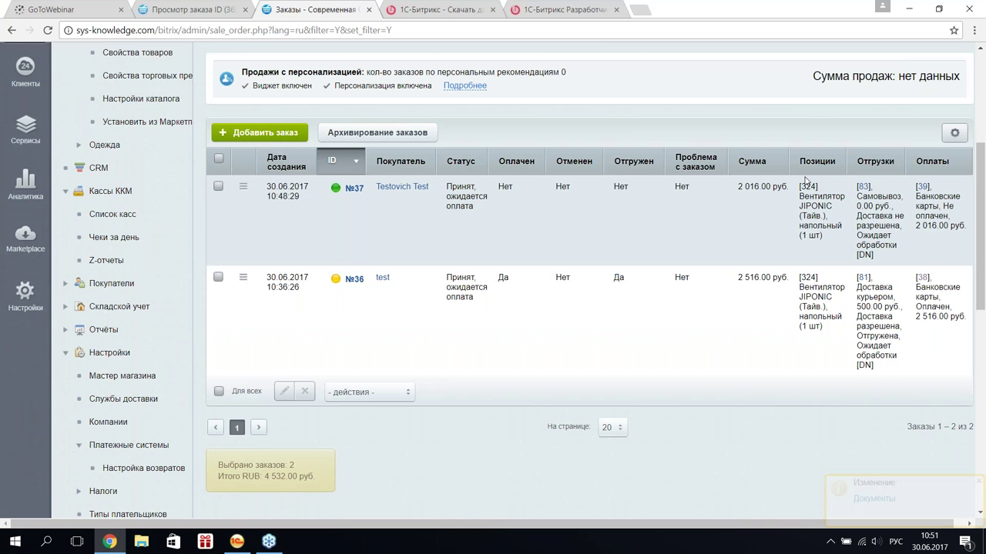
scroll(805, 180, "up", 1)
key("F5")
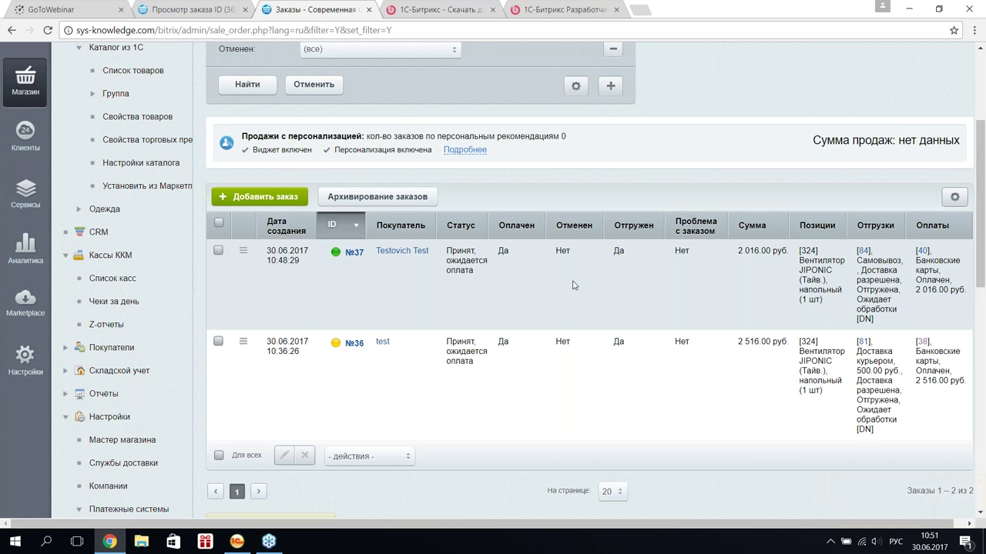
mouse_move(506, 255)
mouse_move(474, 271)
left_mouse_down()
mouse_move(446, 251)
mouse_move(479, 261)
mouse_move(461, 271)
left_mouse_up()
left_click(462, 271)
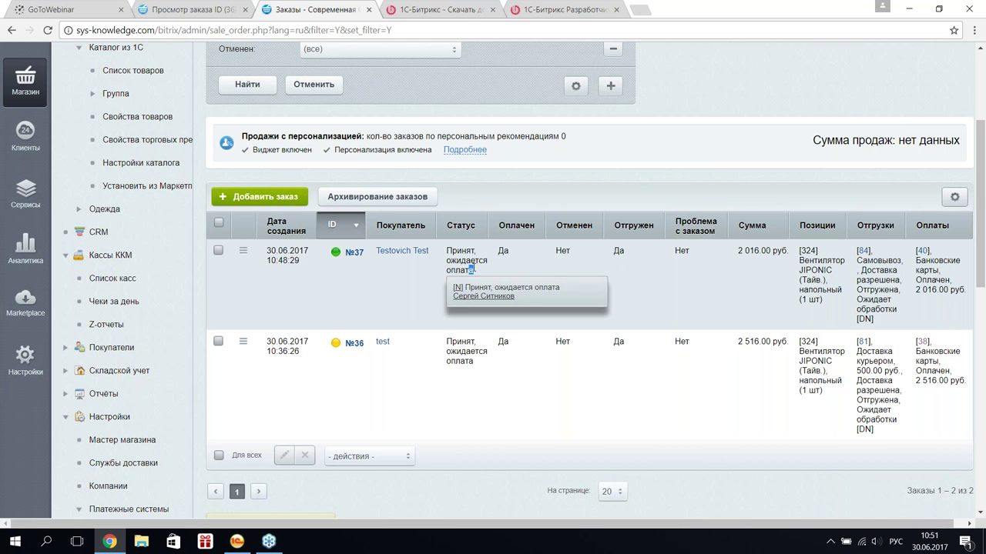
mouse_move(459, 260)
left_mouse_down()
mouse_move(481, 271)
mouse_move(448, 251)
left_mouse_up()
left_click(642, 154)
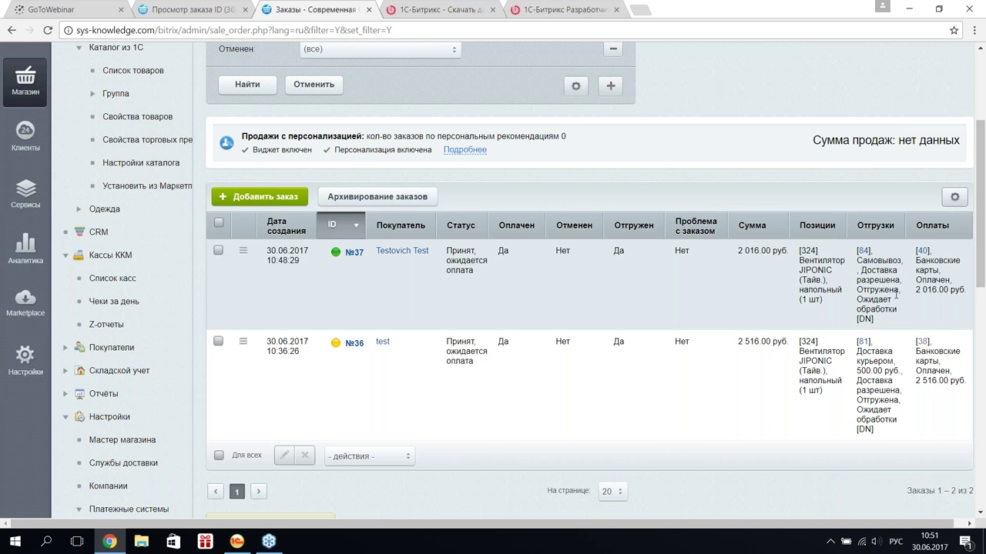
- Verify order №37's shipment and payment details, then return to 1C's Заказы клиентов list
left_click_drag(894, 325, 859, 258)
left_click(953, 290)
left_click_drag(964, 292, 924, 268)
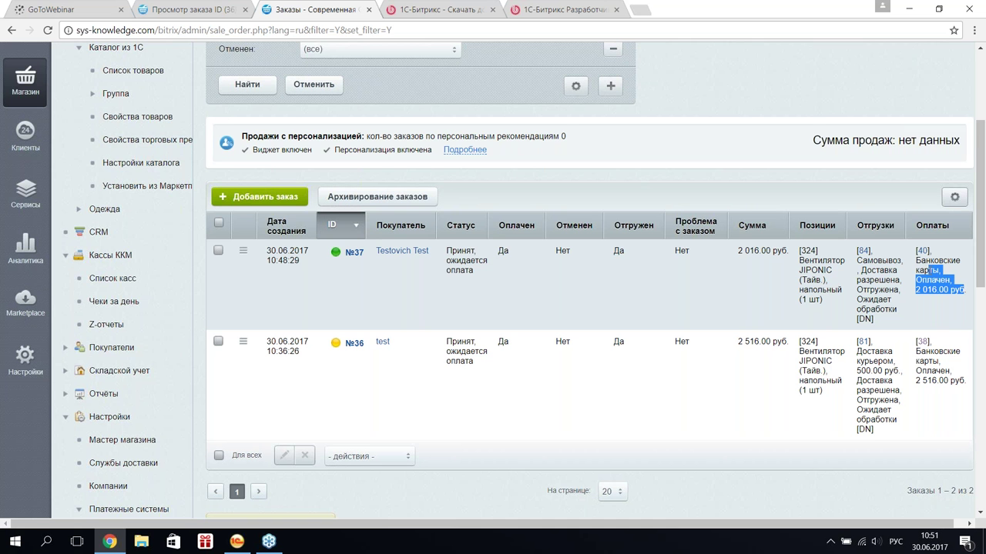
left_click(955, 292)
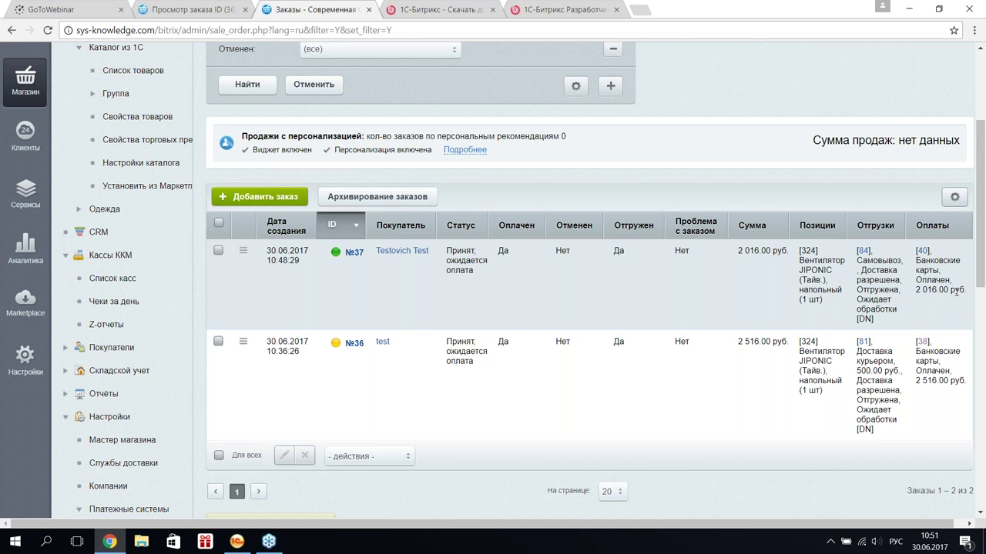
left_click_drag(956, 292, 978, 298)
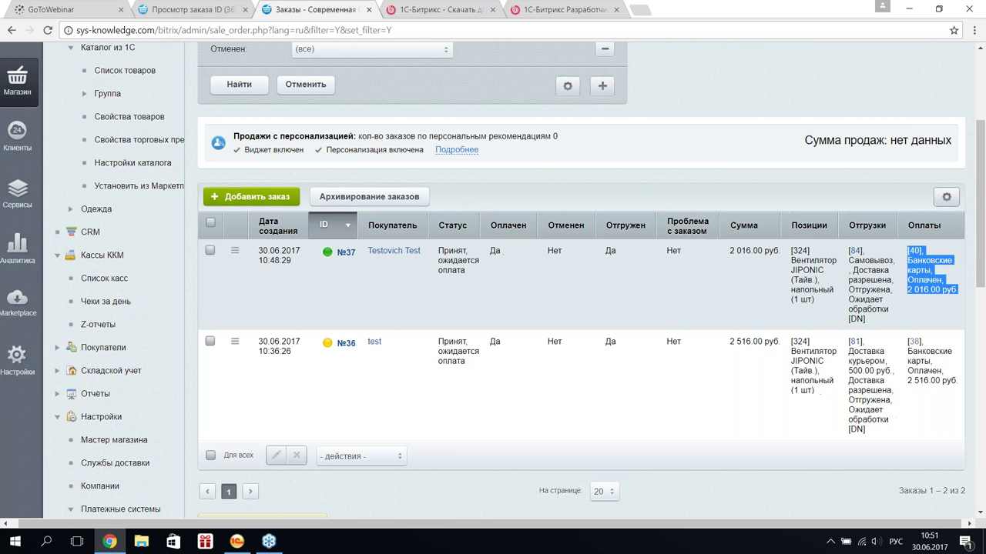
left_click(285, 224)
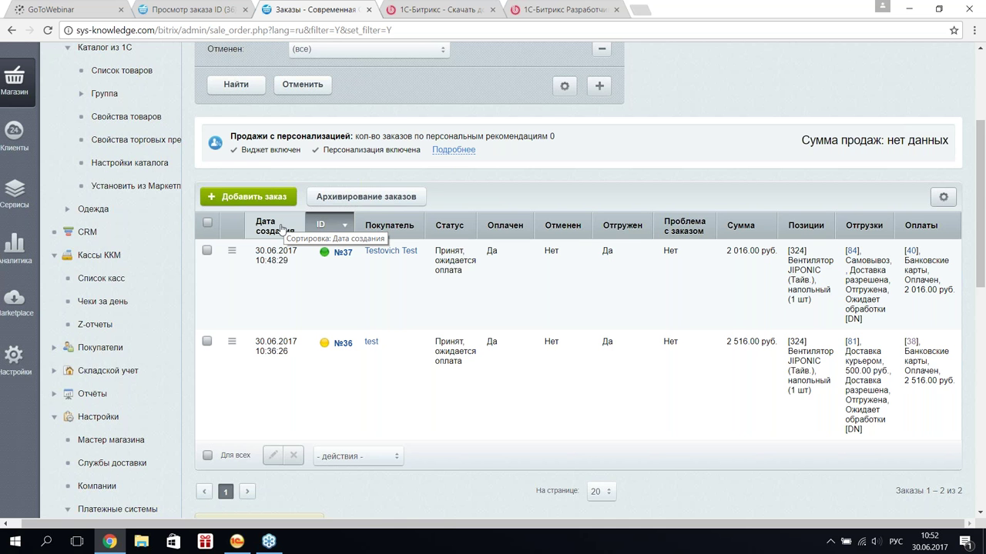
left_click(237, 541)
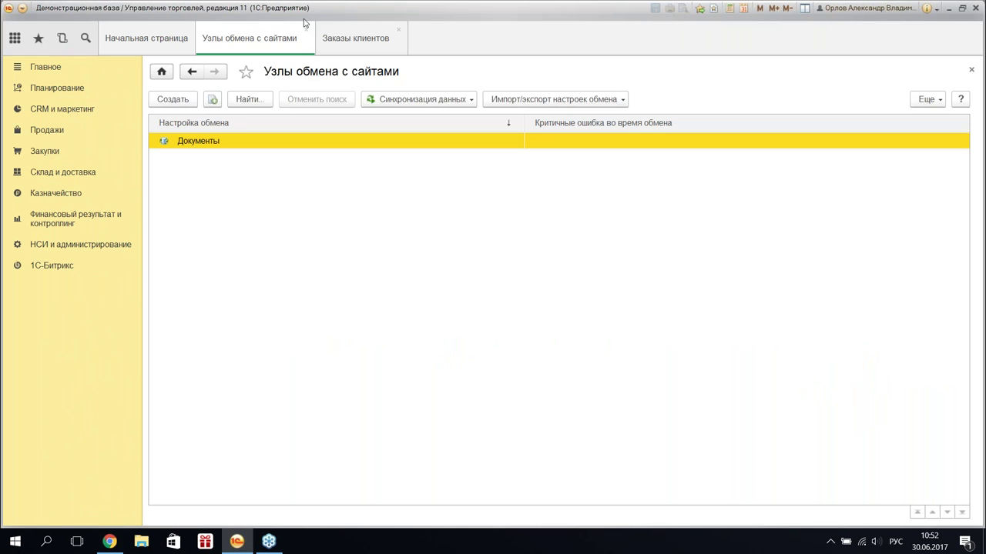
left_click(329, 38)
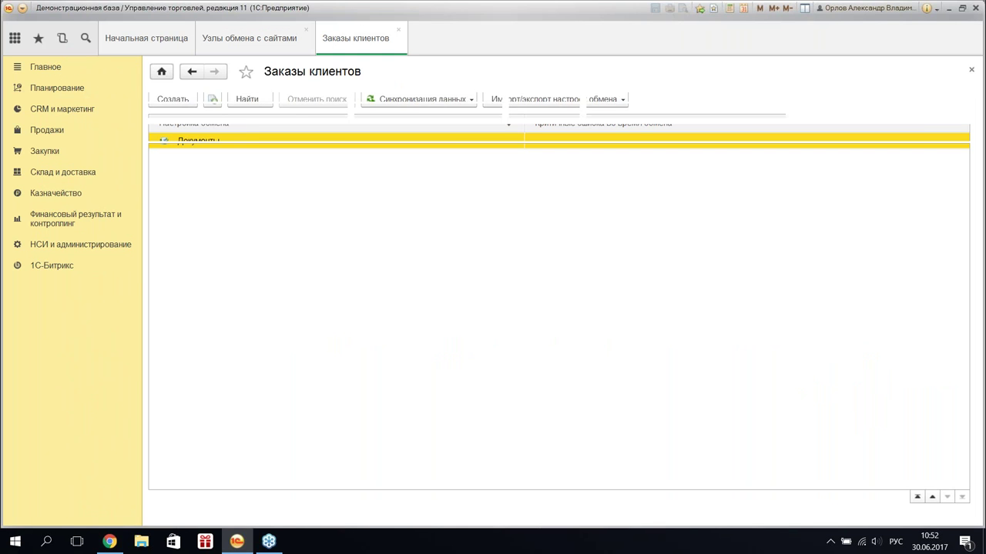
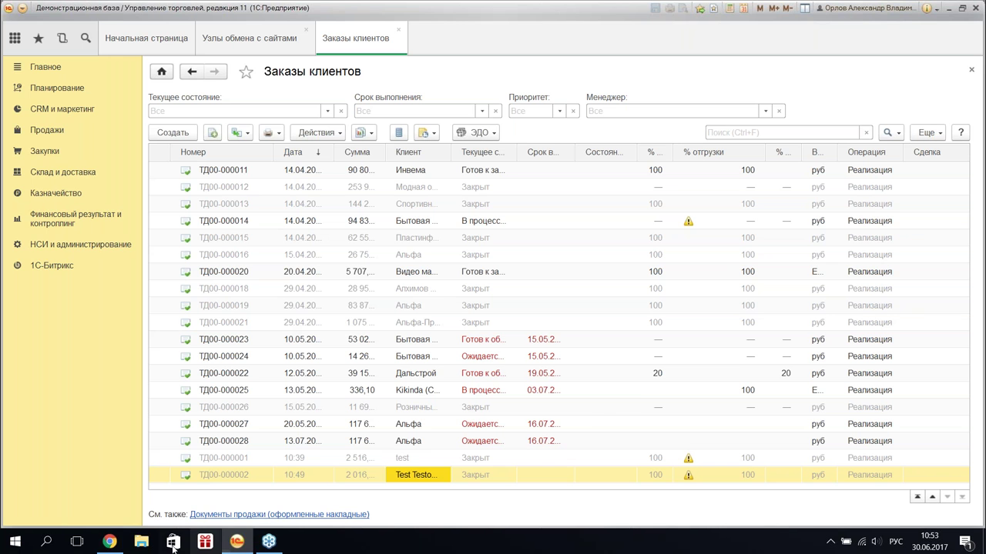
- Start a new Bitrix order and add the Вентилятор JIPONIC floor fan (item 324), totalling 2 016.00 руб
left_click(108, 543)
left_click(248, 196)
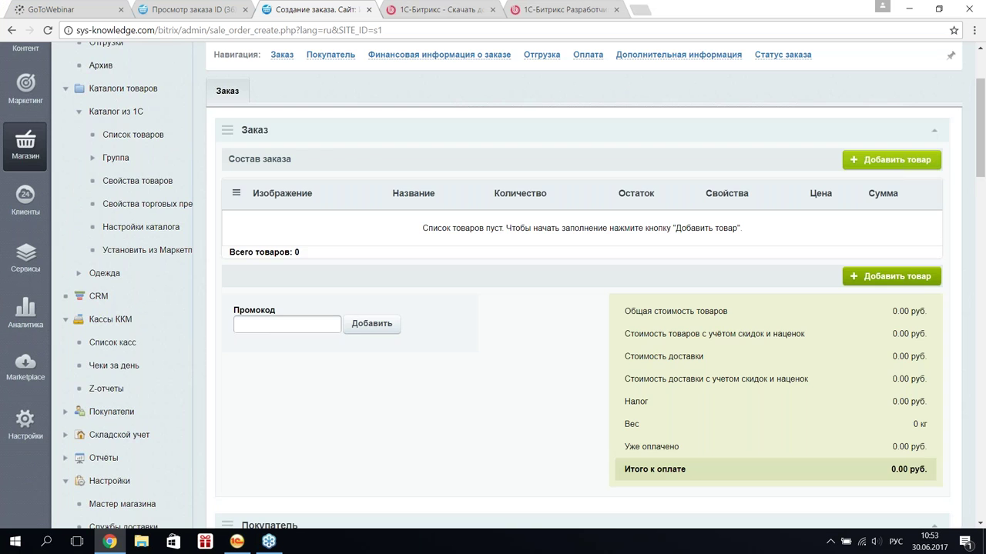
scroll(554, 269, "down", 3)
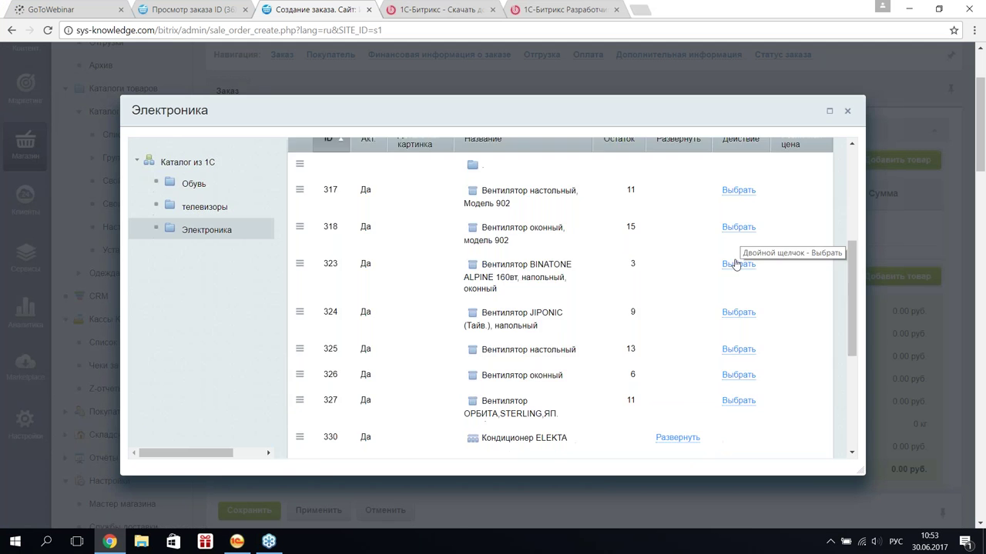
left_click(739, 313)
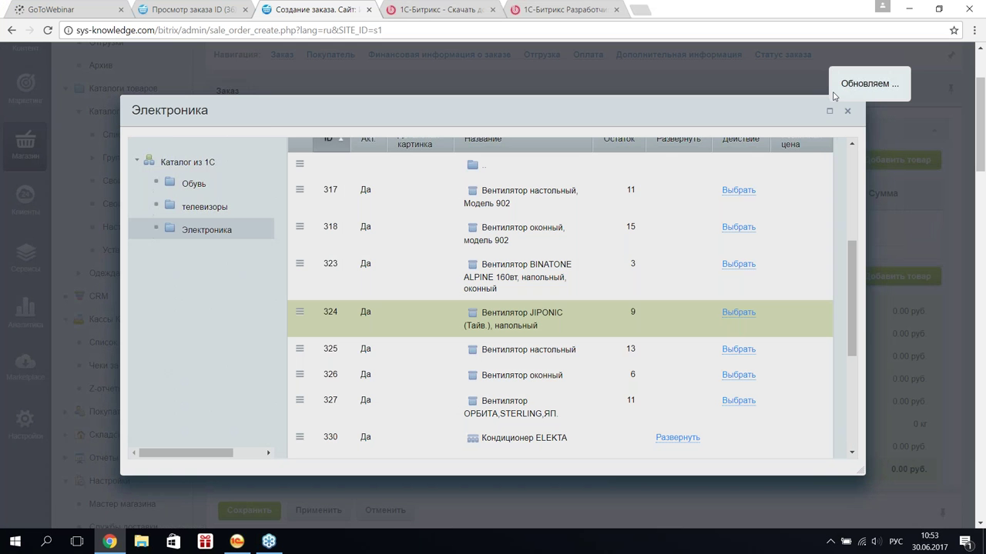
key("Escape")
scroll(719, 293, "down", 5)
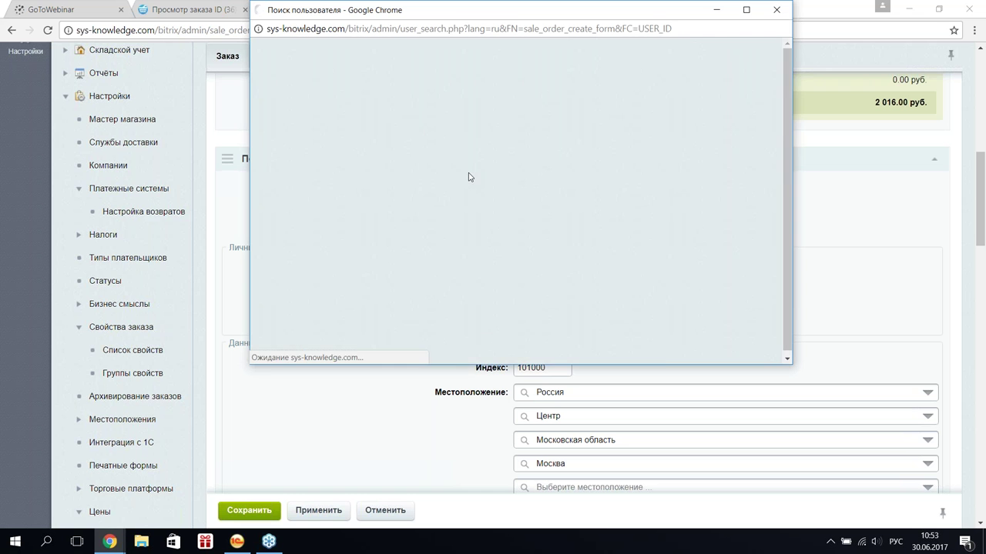
- Pick an existing user from the search results as buyer, filling in the Урал, Екатеринбург location
scroll(344, 248, "down", 2)
left_click(275, 215)
left_click(304, 241)
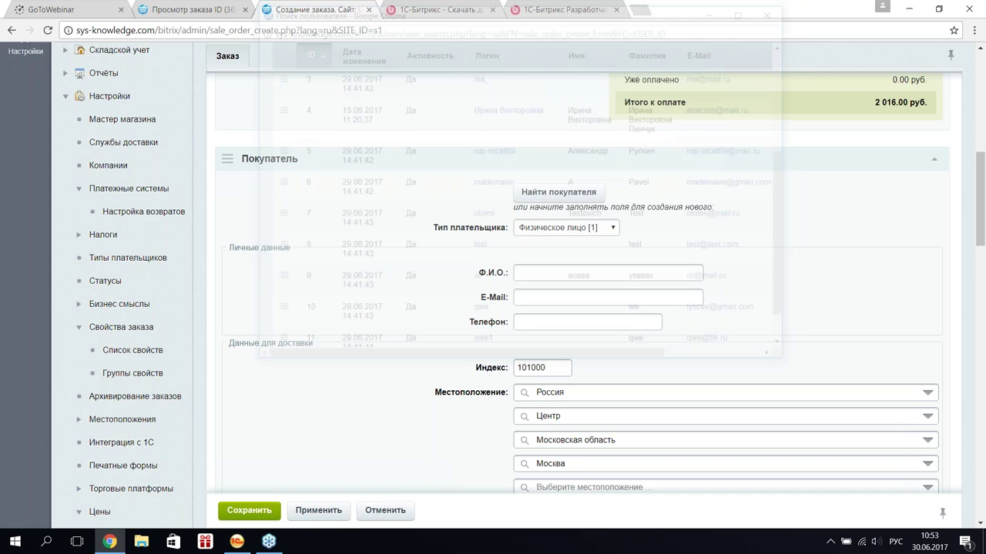
scroll(302, 244, "down", 3)
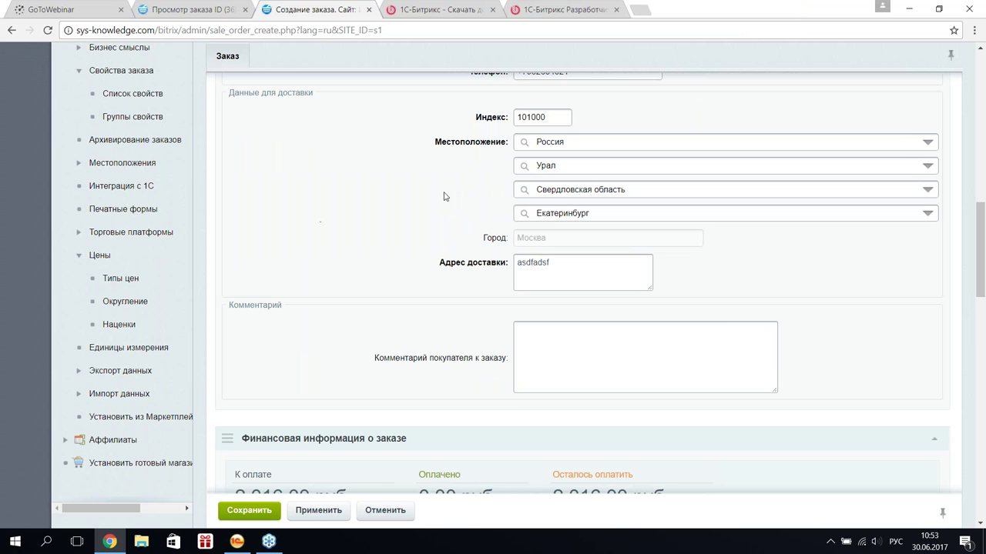
scroll(568, 272, "down", 1)
scroll(566, 272, "down", 3)
- Set the order's delivery service to [1] Без доставки
left_click(714, 390)
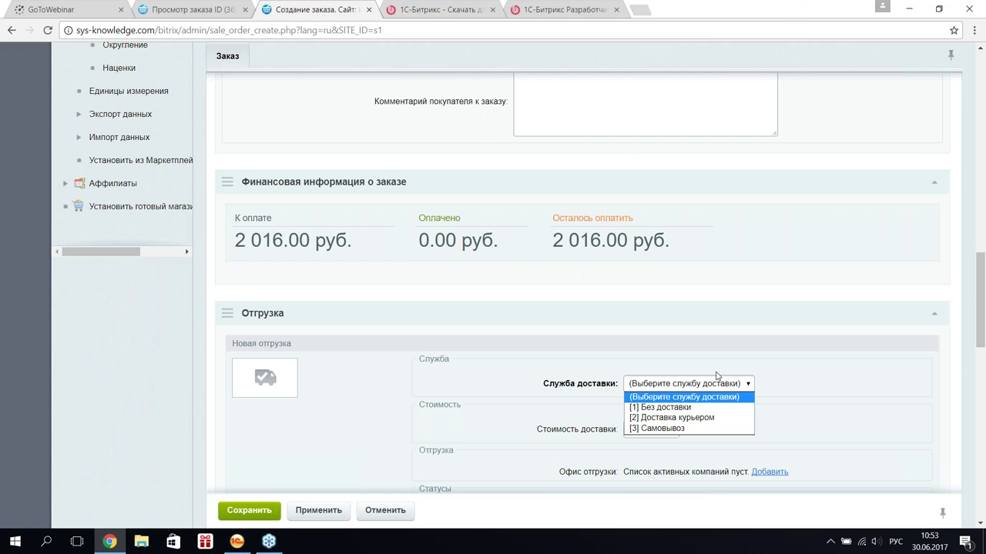
left_click(714, 408)
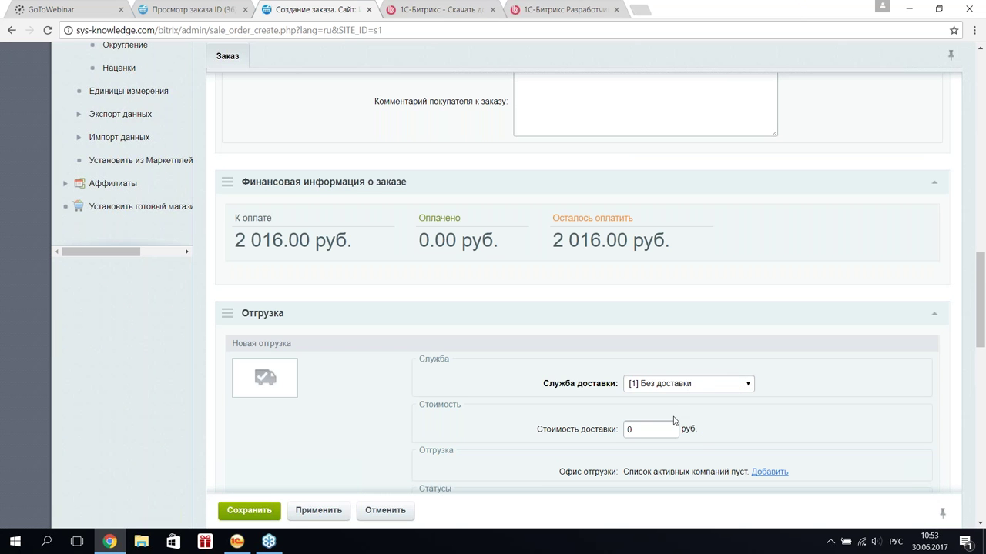
scroll(675, 420, "down", 2)
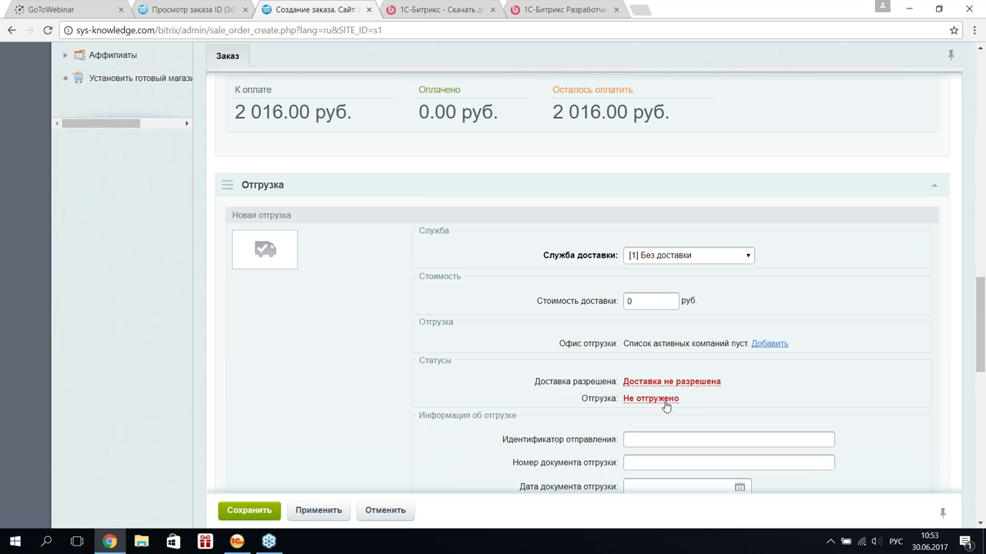
scroll(666, 407, "down", 2)
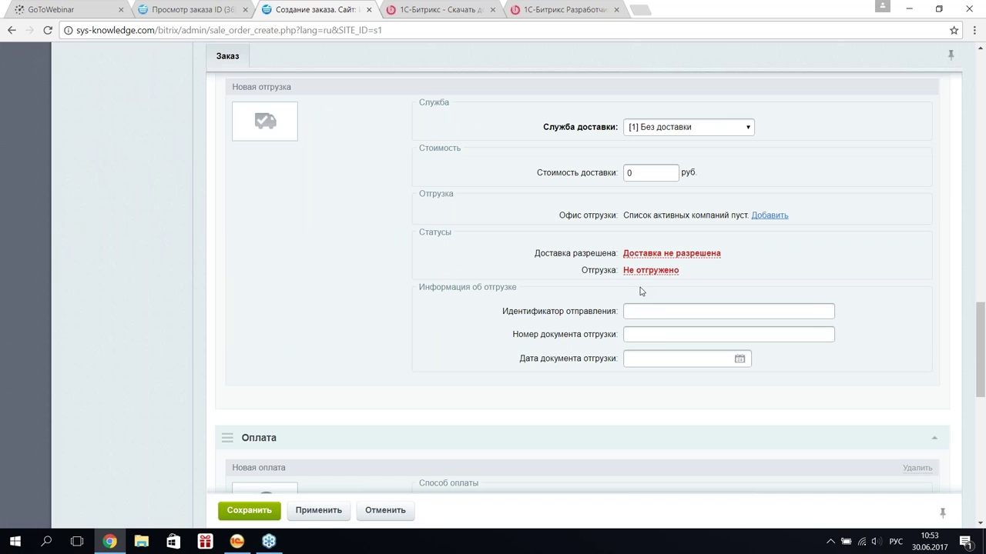
scroll(659, 344, "down", 4)
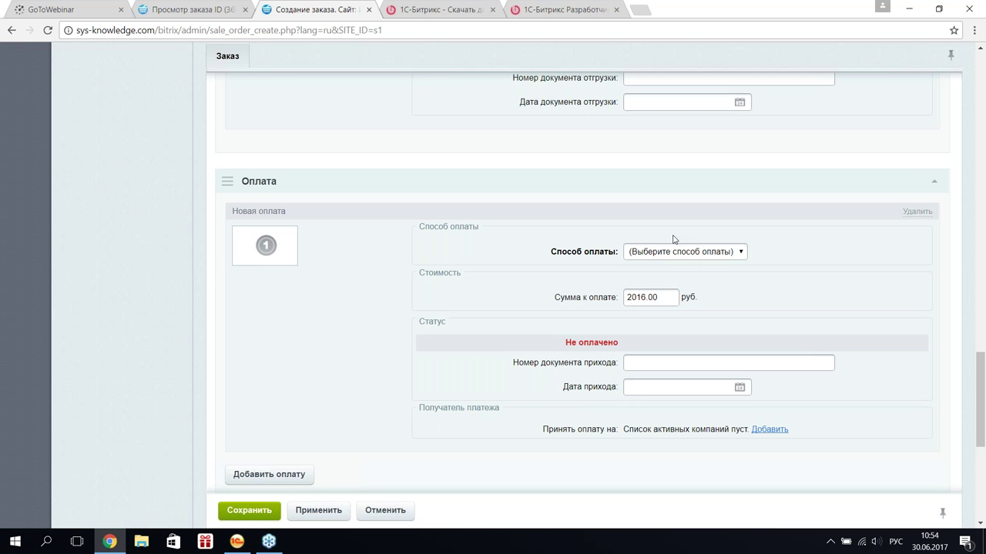
scroll(672, 240, "up", 5)
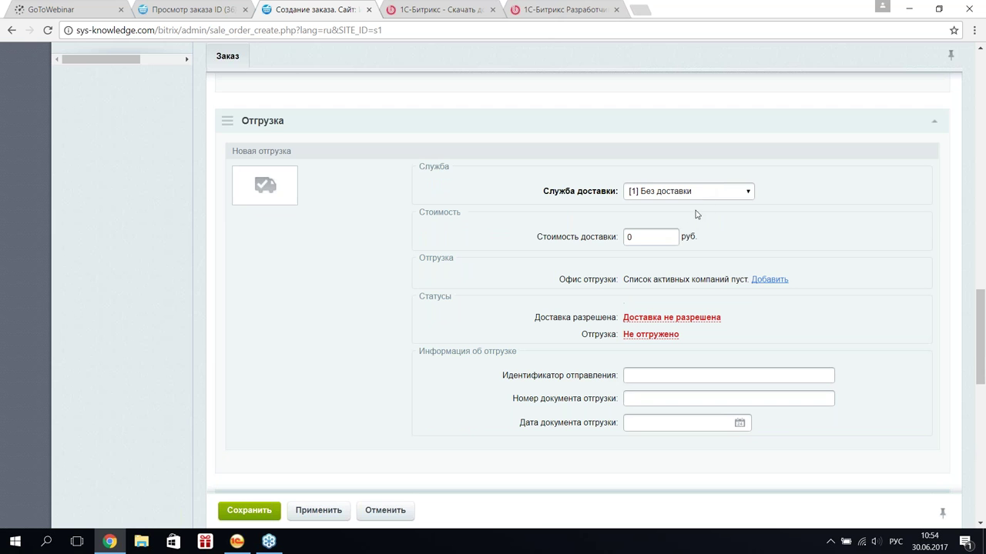
left_click(711, 195)
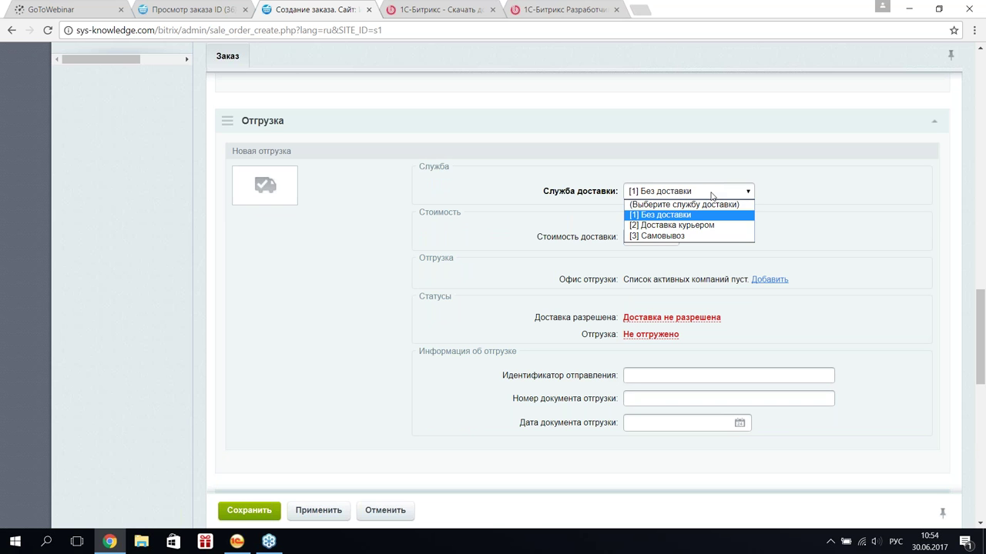
left_click(711, 196)
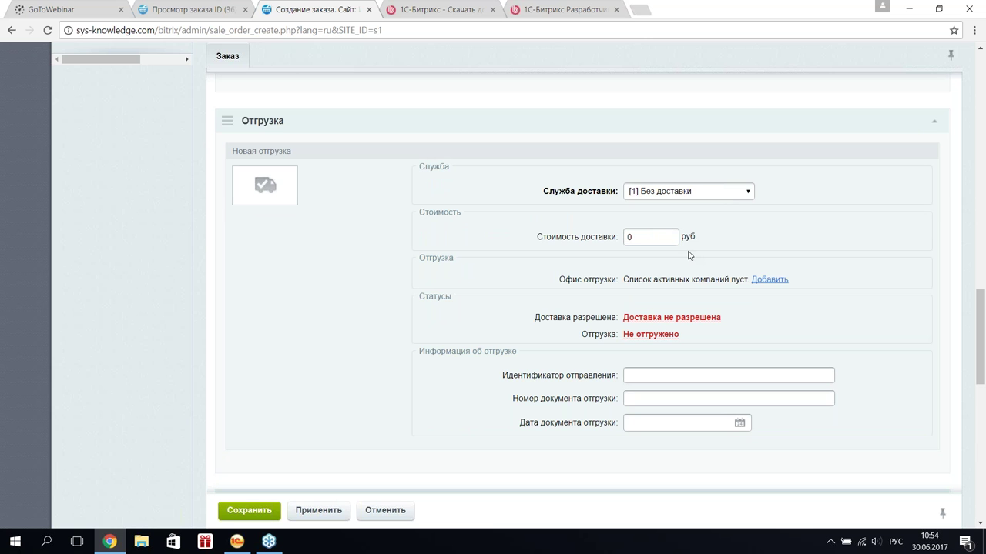
- Choose [4] Банковские карты as the payment method and save order №38
scroll(669, 258, "down", 2)
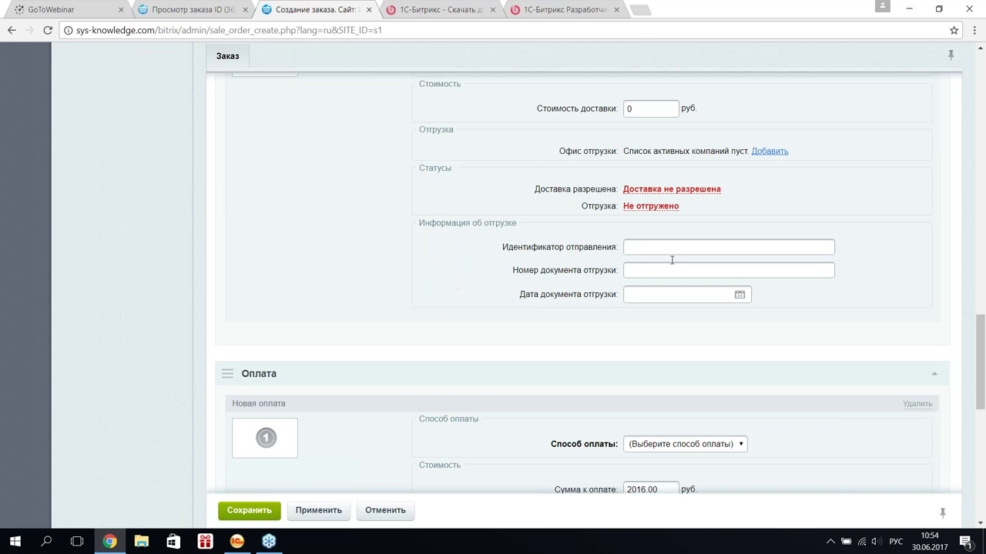
scroll(693, 321, "down", 2)
left_click(693, 316)
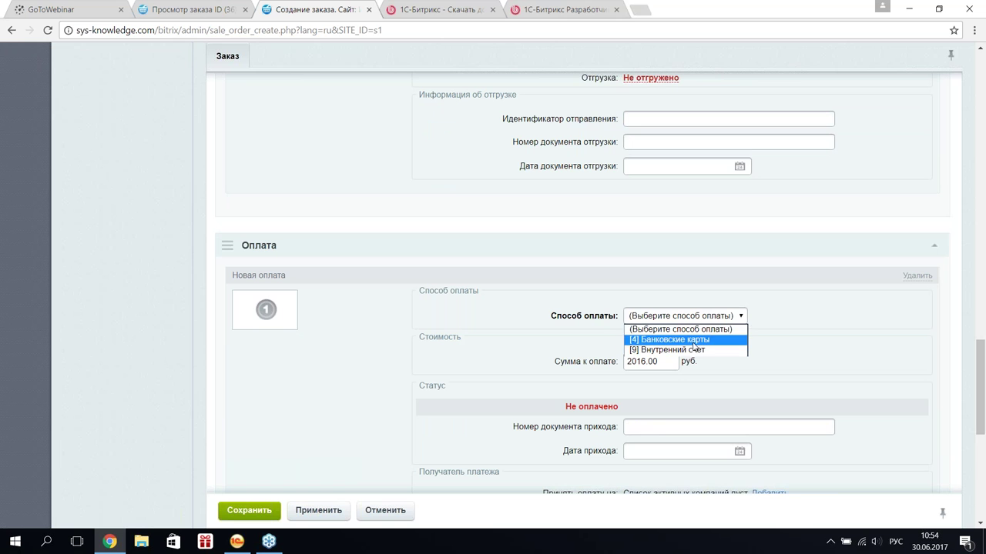
left_click(679, 350)
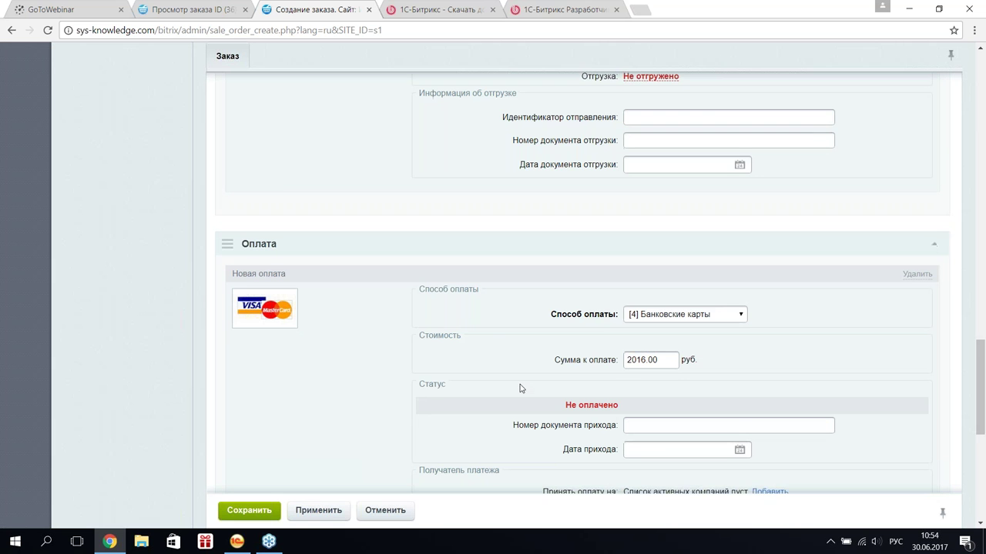
scroll(520, 388, "down", 3)
left_click(246, 512)
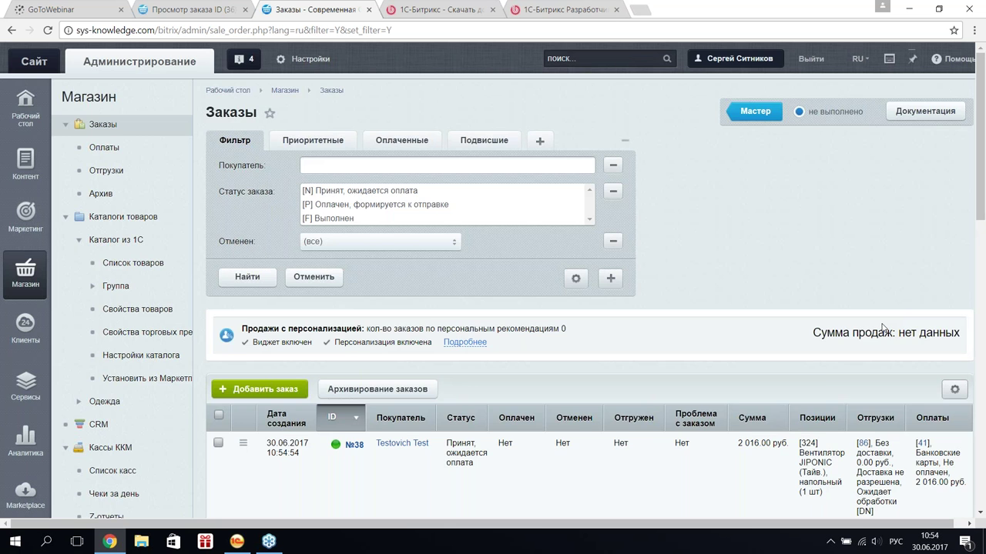
- Mark payment [41] of order №38 as Оплачено, save it, and return to 1C's Заказы клиентов
scroll(870, 341, "down", 3)
left_click(922, 251)
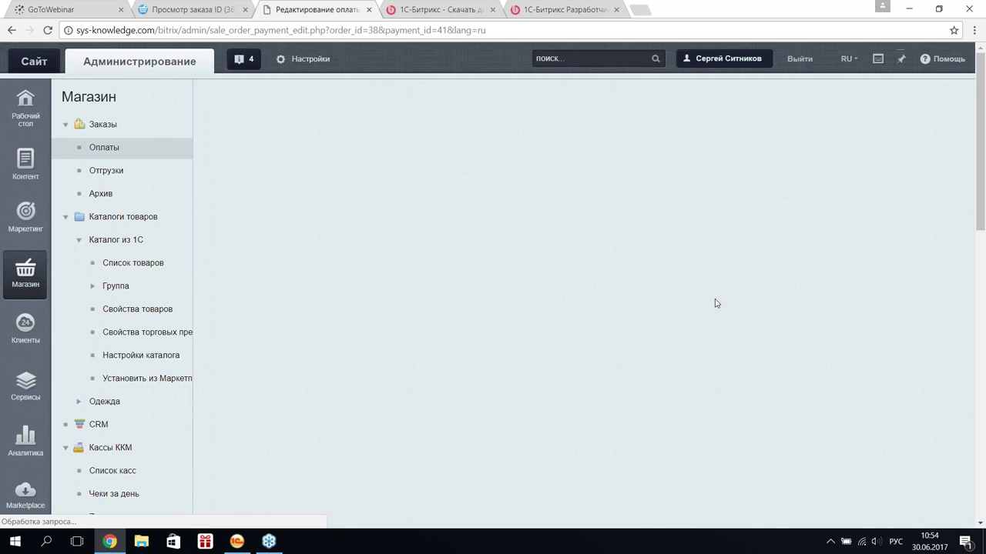
scroll(693, 308, "down", 2)
left_click(586, 386)
left_click(589, 430)
left_click(254, 513)
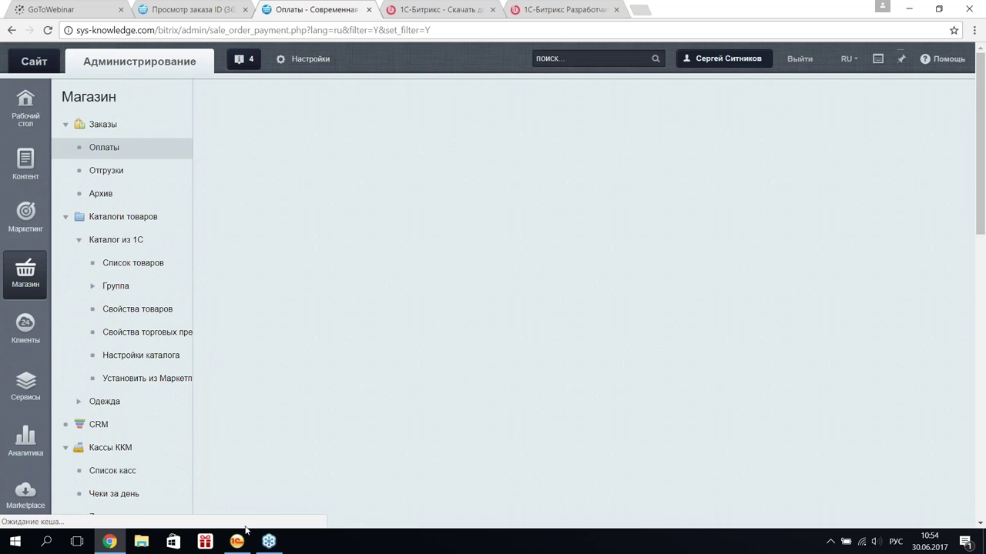
left_click(238, 541)
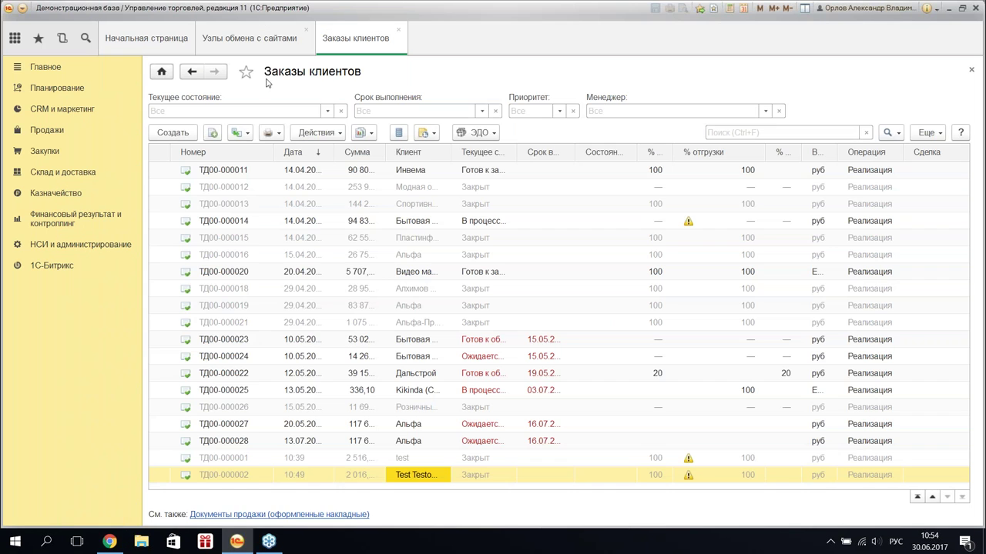
- From the Документы node's Заказы exchange settings, open Настроить соответствия статусов заказов
left_click(253, 40)
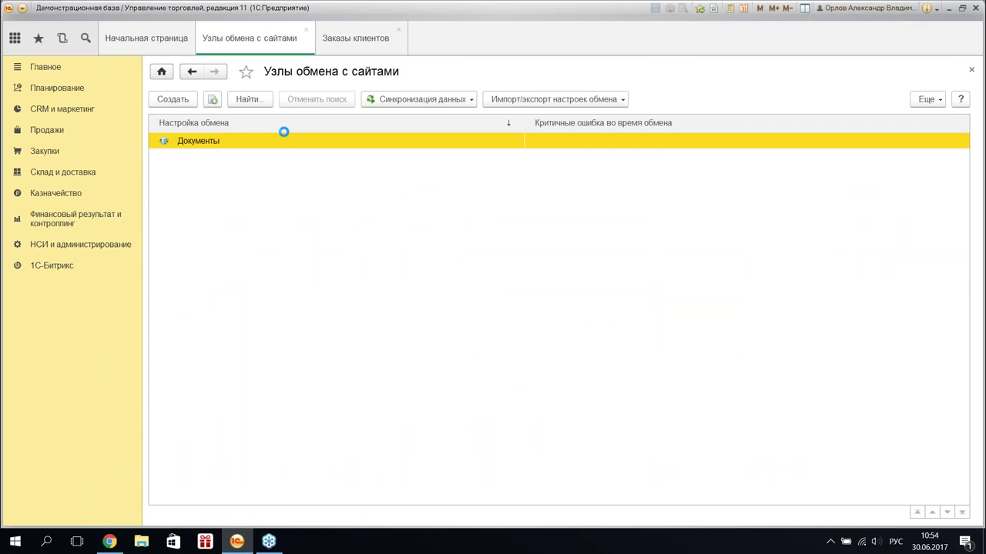
left_click(264, 310)
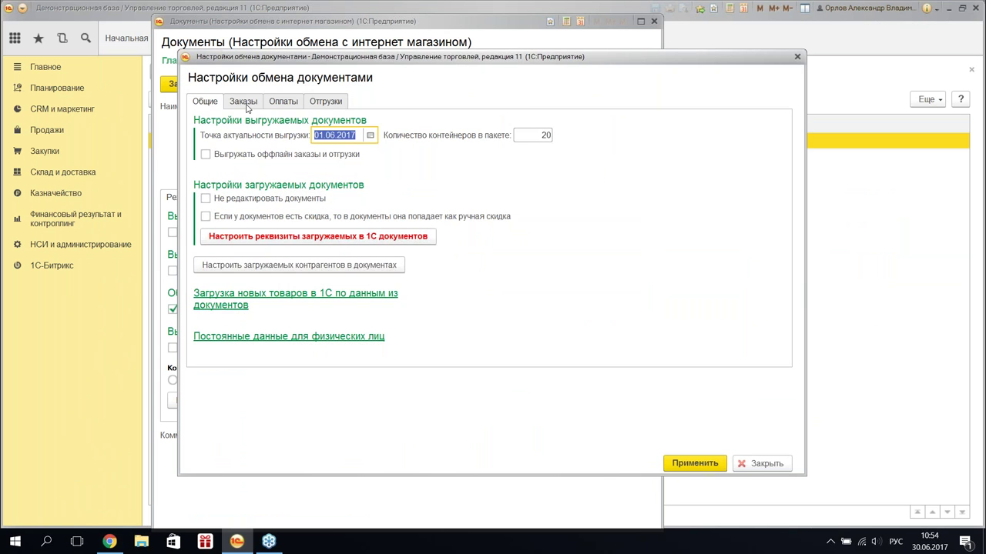
left_click(245, 103)
left_click(306, 131)
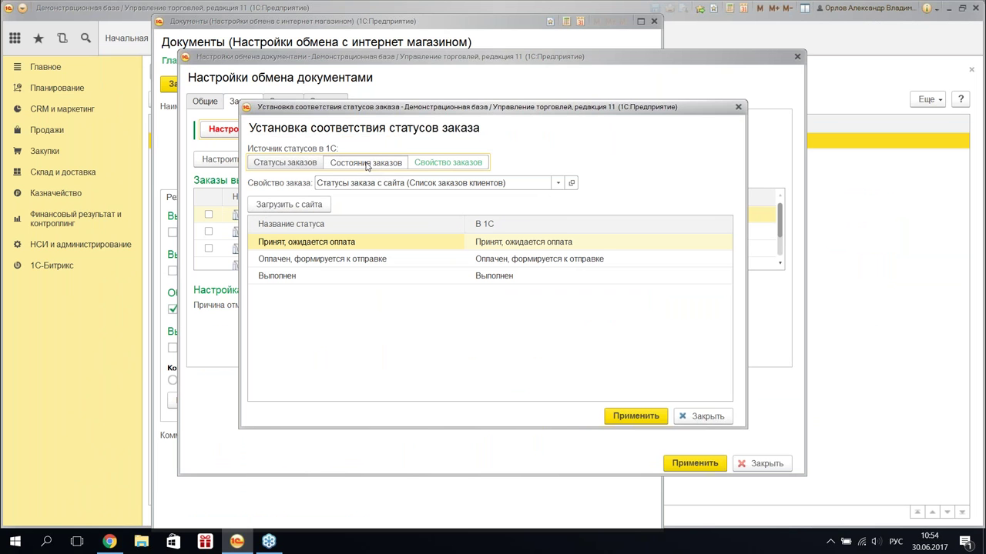
- Using Состояния заказов, map statuses to Ожидается согласование, Готов к отгрузке and Закрыт, then apply
left_click(367, 166)
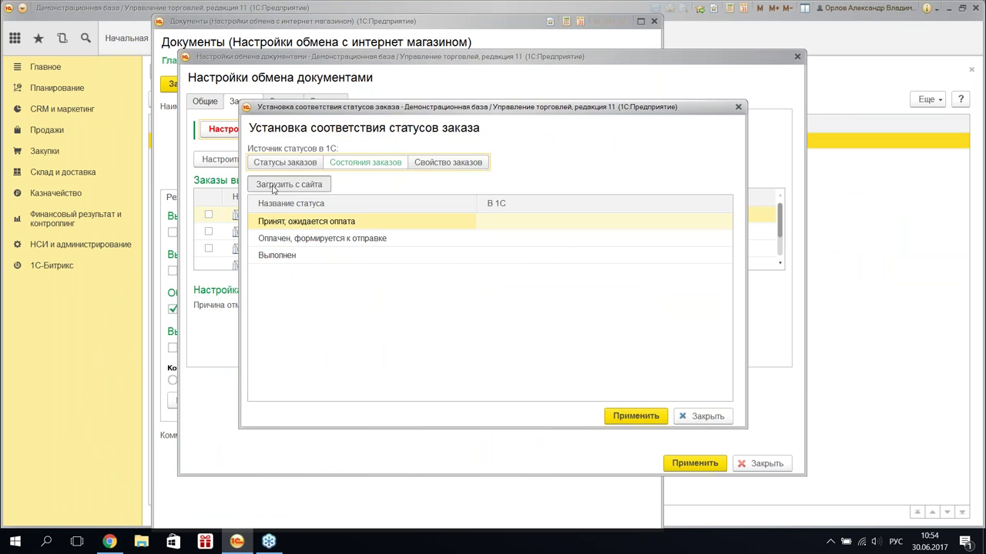
left_click(541, 218)
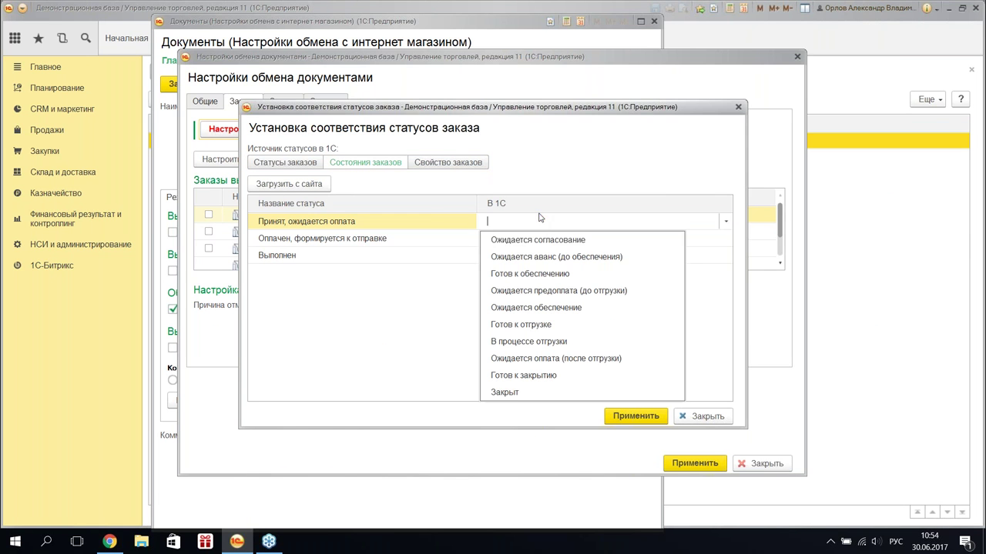
left_click(571, 240)
left_click(547, 254)
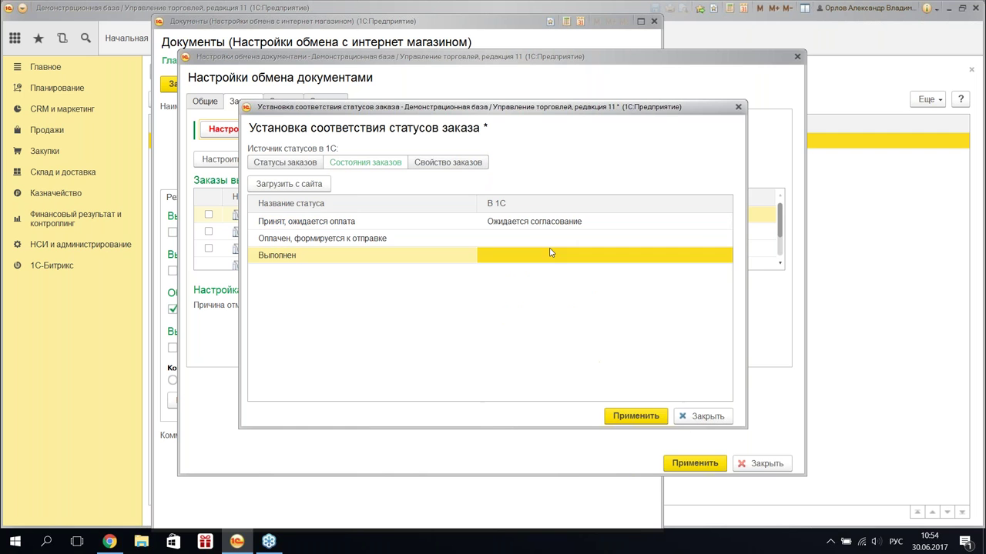
left_click(548, 429)
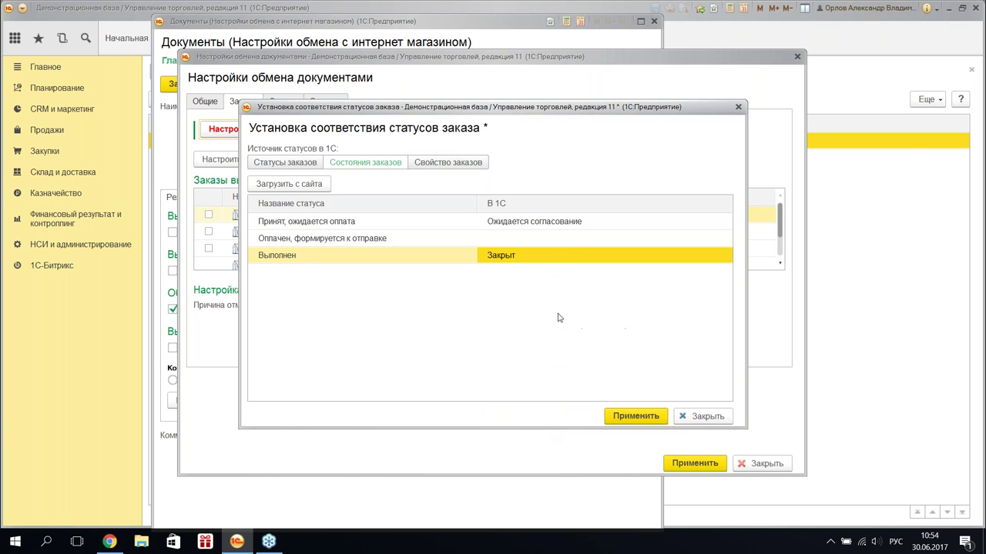
left_click(558, 240)
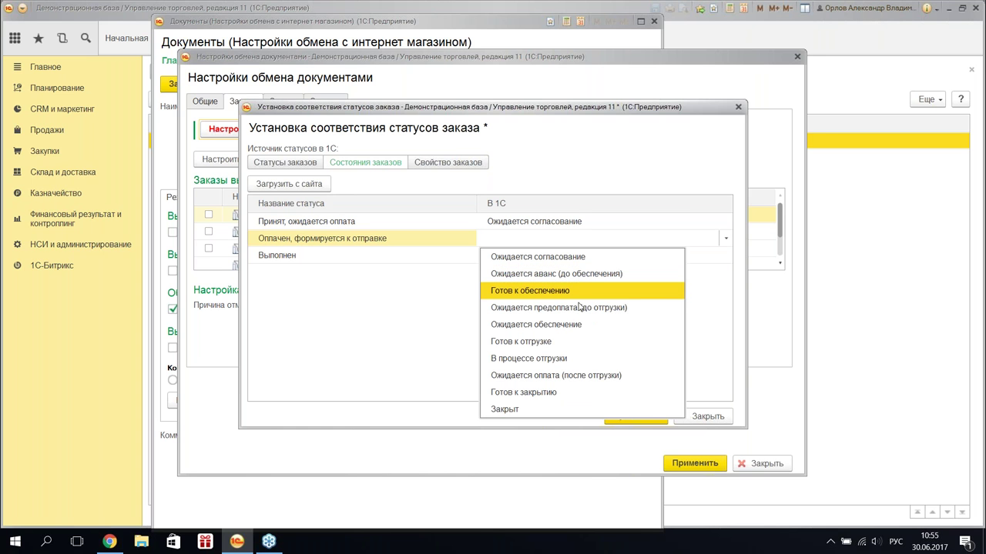
left_click(576, 341)
left_click(518, 253)
left_click(523, 228)
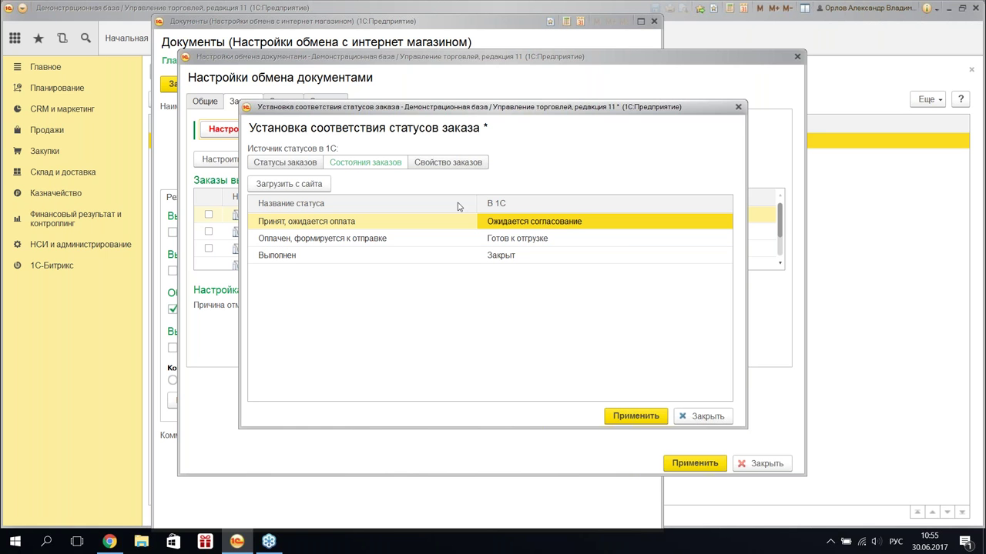
left_click(633, 417)
left_click(289, 106)
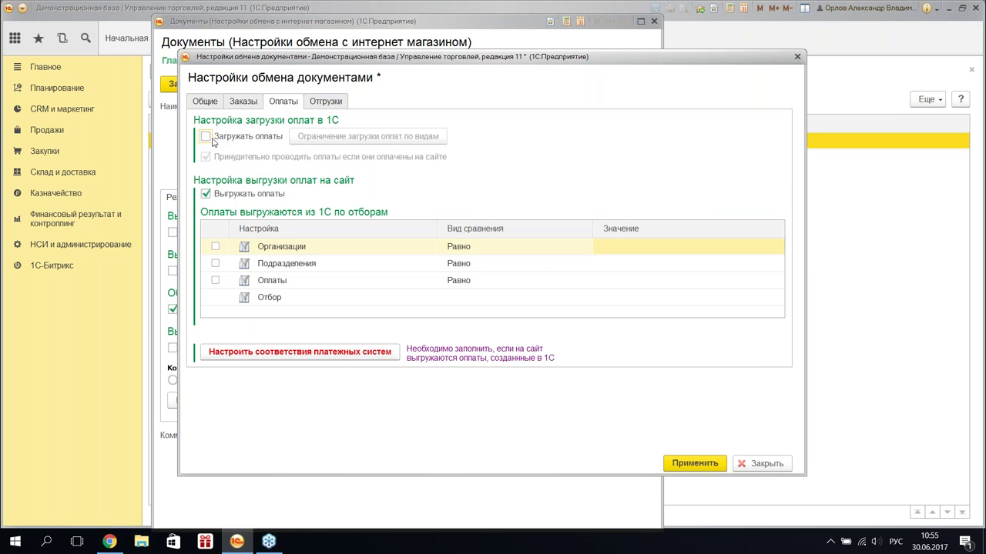
- Enable loading payments into 1C, apply the shipment delivery-service mapping, and save the Документы node
left_click(206, 137)
left_click(316, 104)
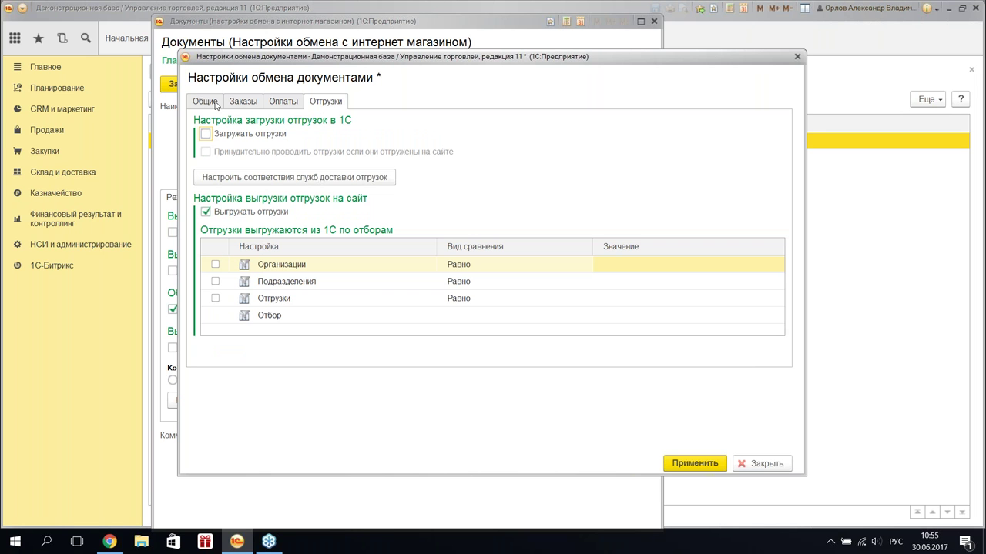
left_click(285, 188)
left_click(562, 152)
left_click(551, 148)
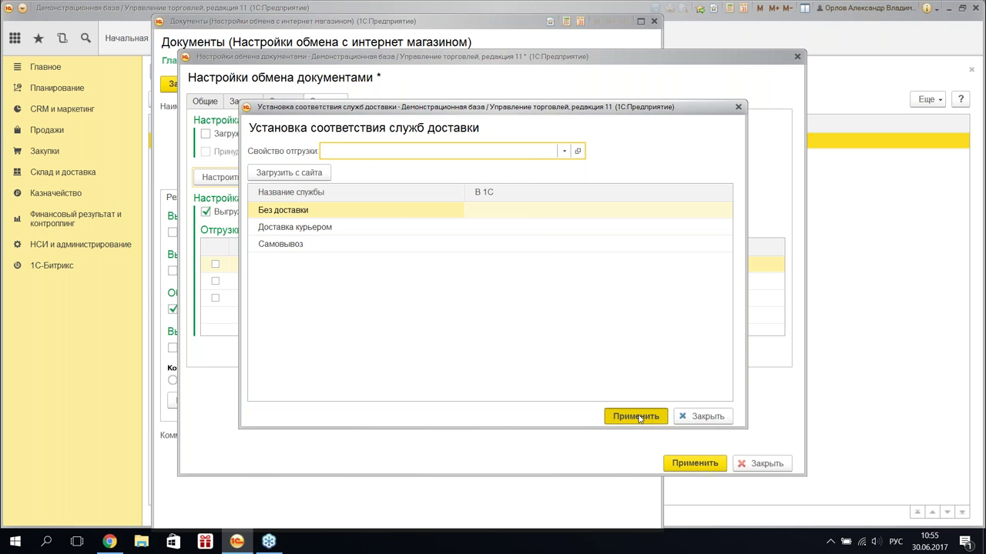
left_click(636, 417)
left_click(695, 464)
left_click(196, 83)
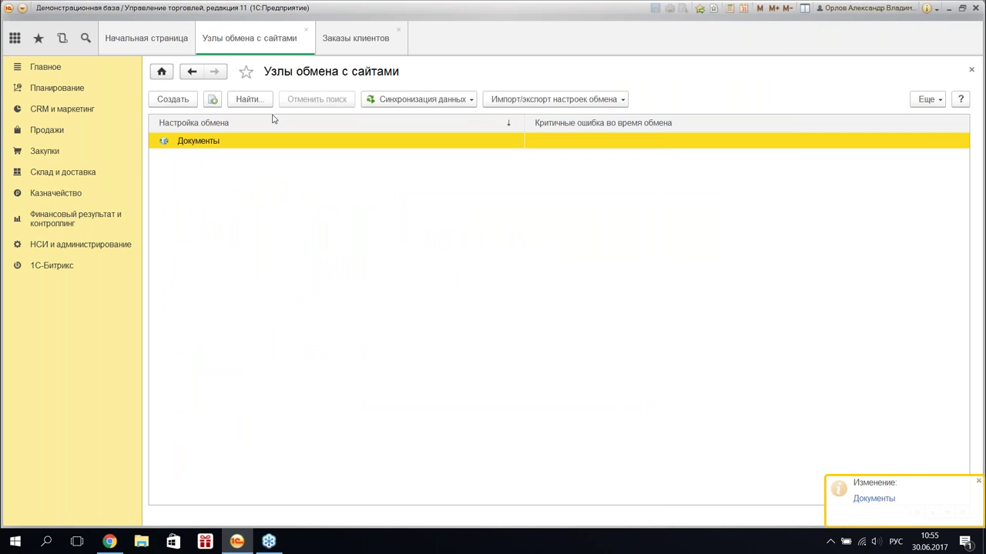
- Open Документы продажи (все) from Продажи and look through invoice 47's Еще commands
left_click(53, 154)
left_click(54, 135)
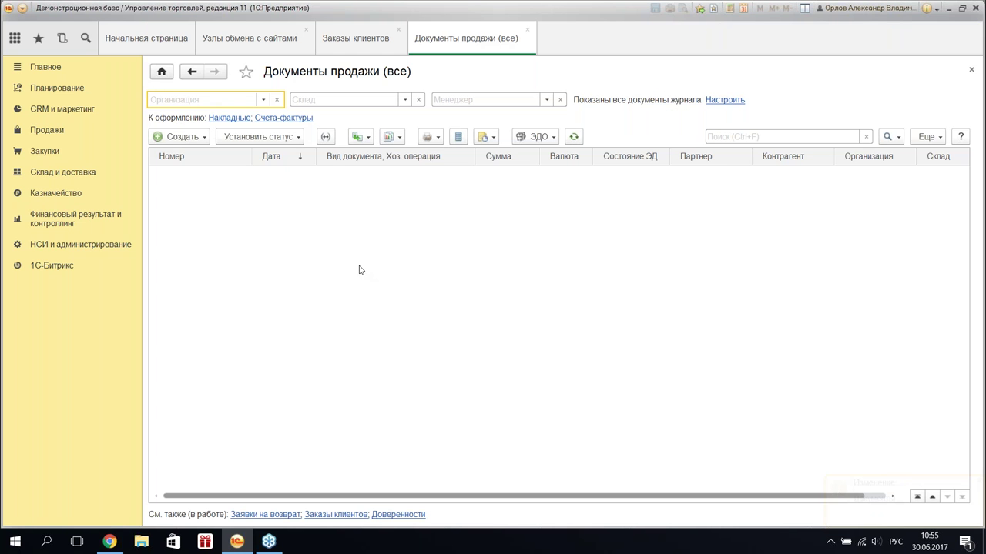
left_click(365, 309)
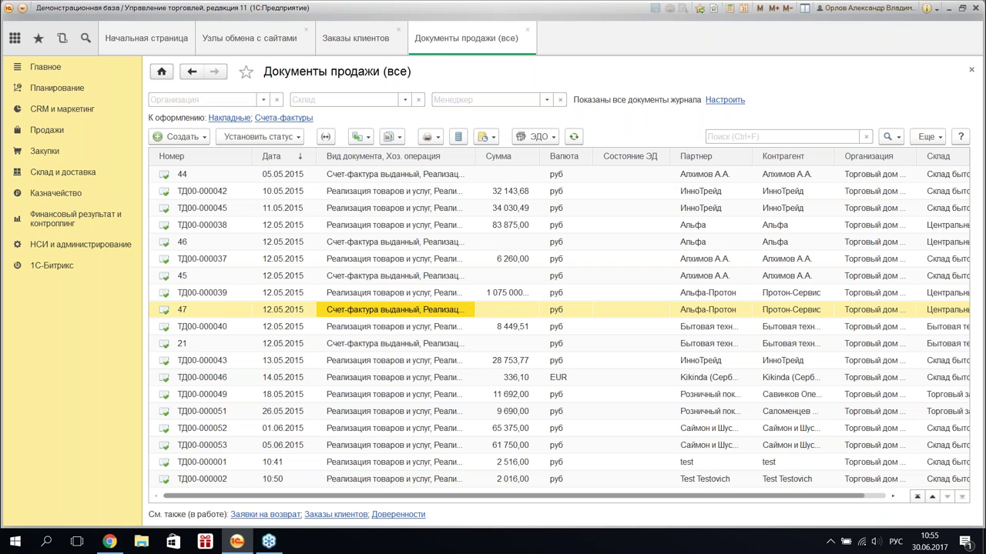
double_click(366, 310)
left_click(927, 116)
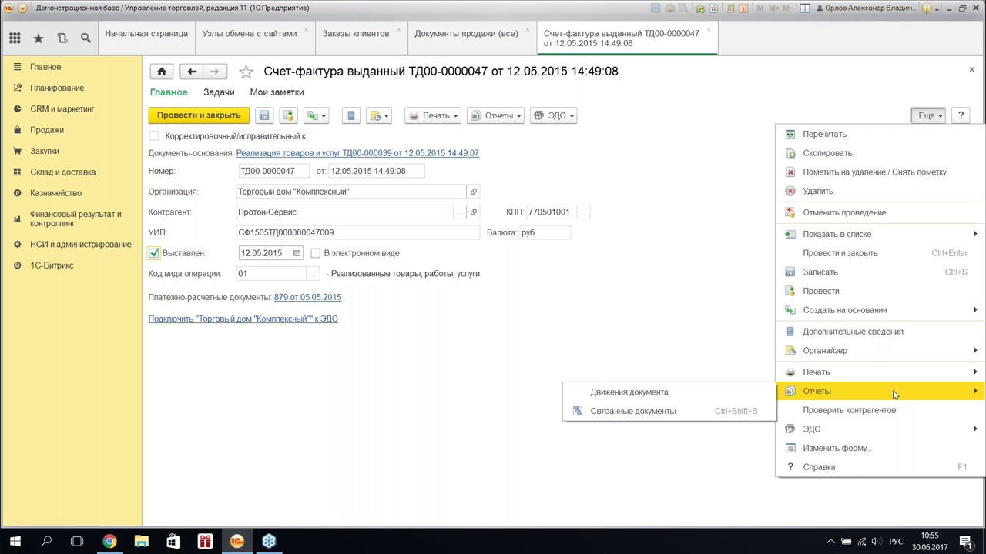
mouse_move(894, 375)
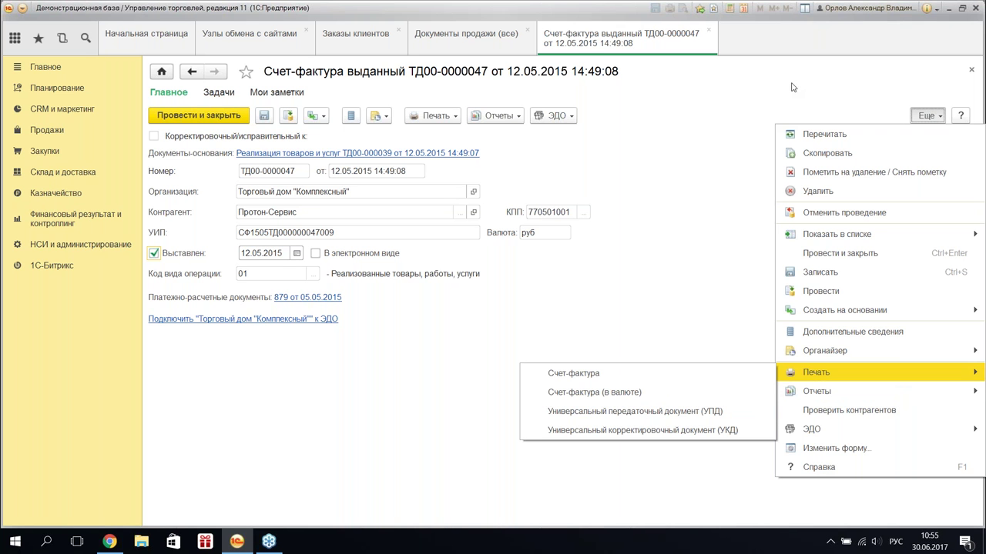
left_click(713, 30)
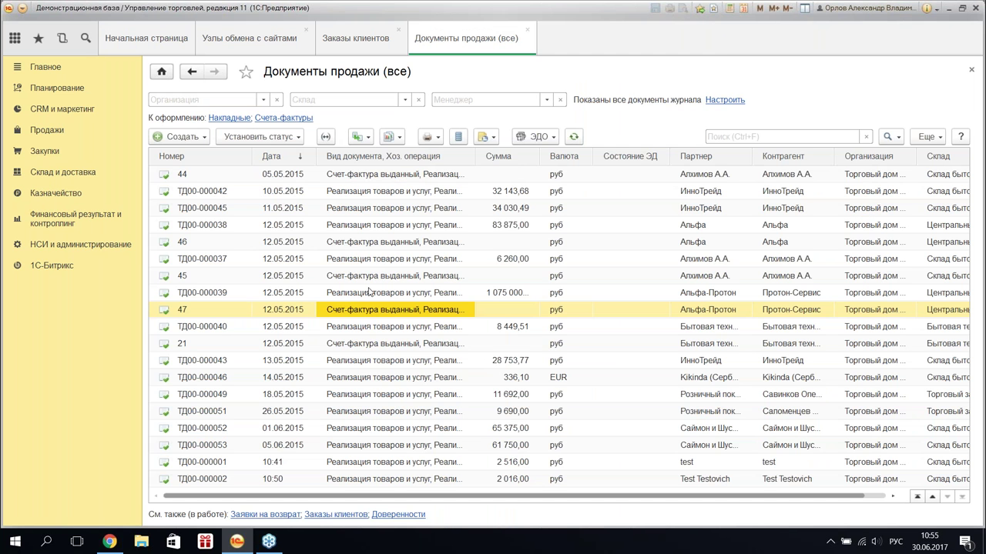
- Open sale ТД00-000002 of 30.06.2017 and choose Изменить состав дополнительных реквизитов
left_click(370, 291)
double_click(369, 275)
key("Escape")
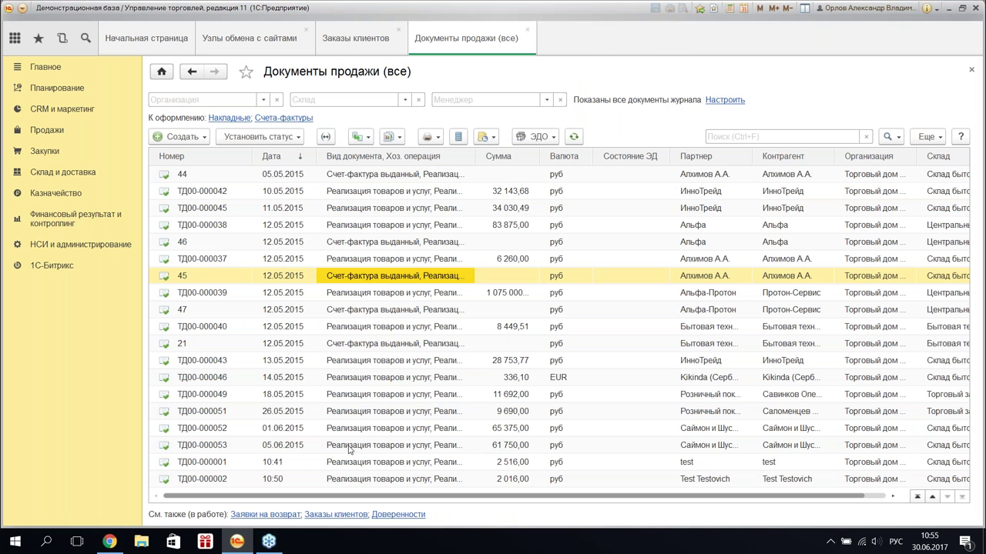
left_click(391, 475)
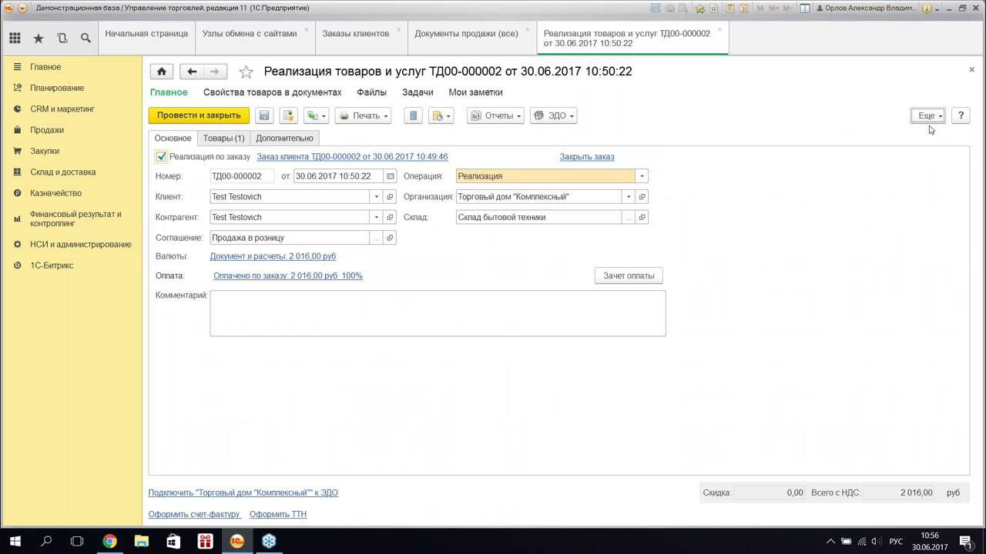
left_click(928, 115)
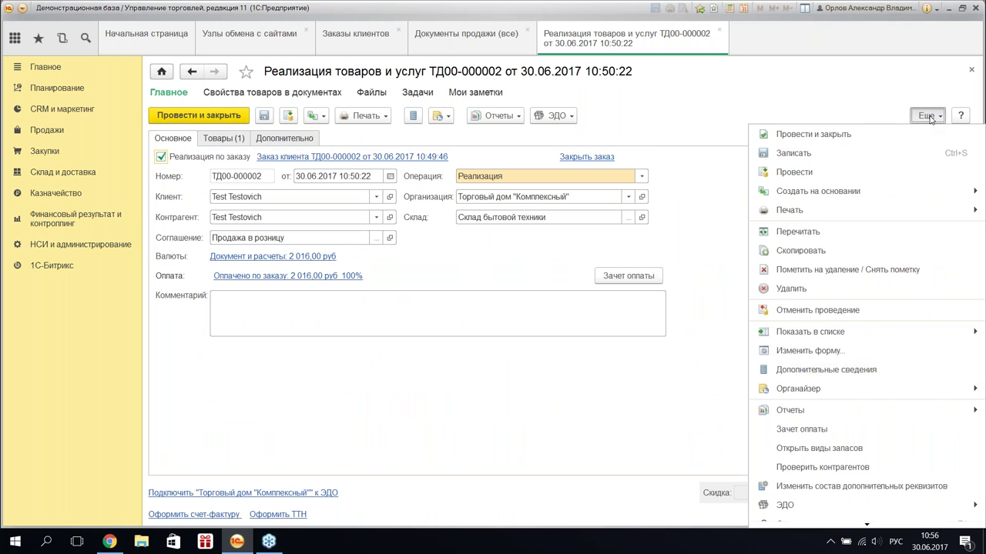
left_click(889, 485)
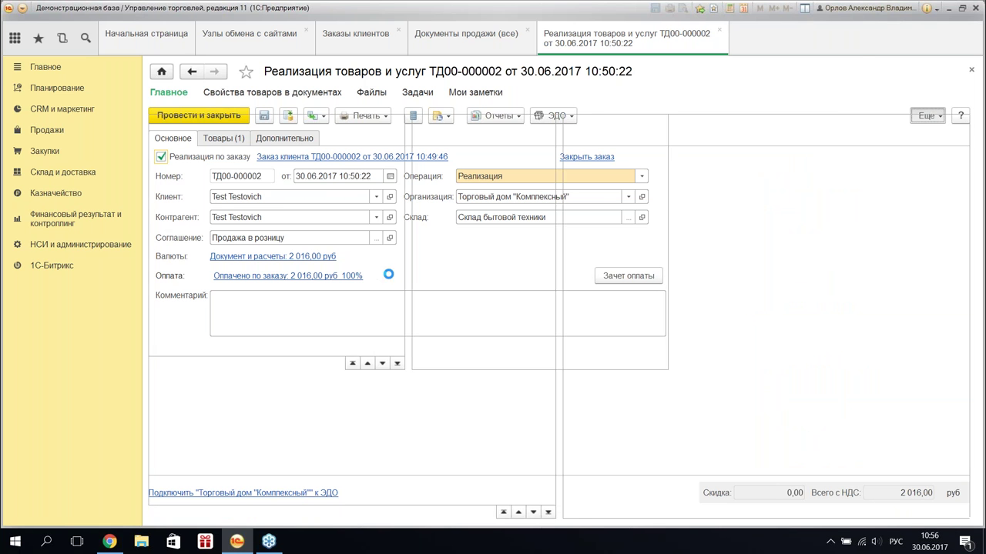
- Create the 'Служба доставки' additional attribute for sales, then close the attributes list and sale ТД00-000002
left_click(661, 221)
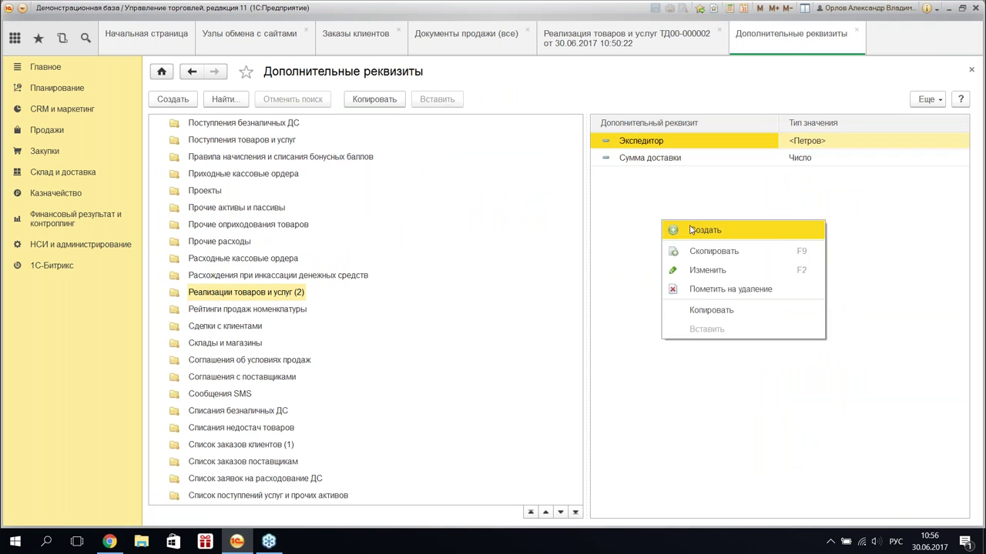
key("Insert")
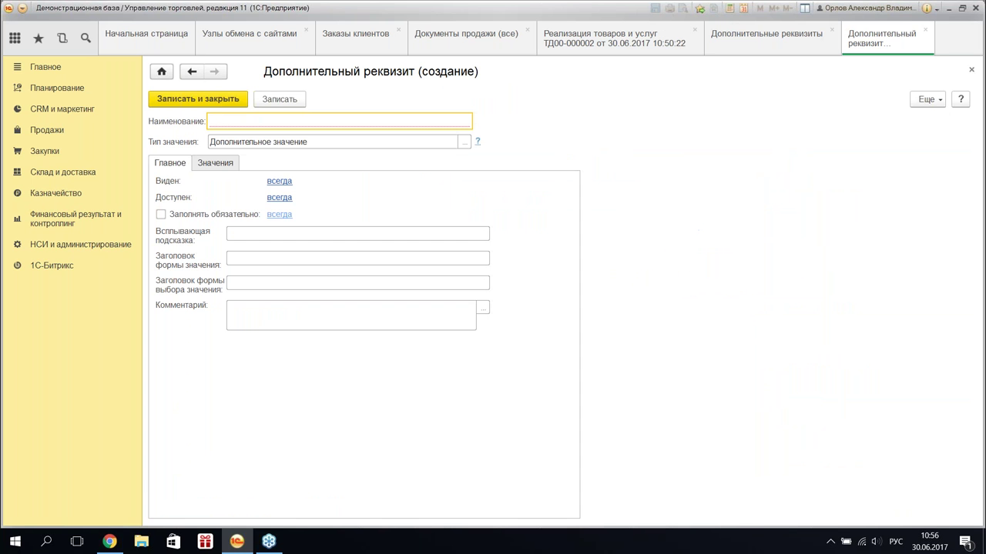
type("Служба доставки")
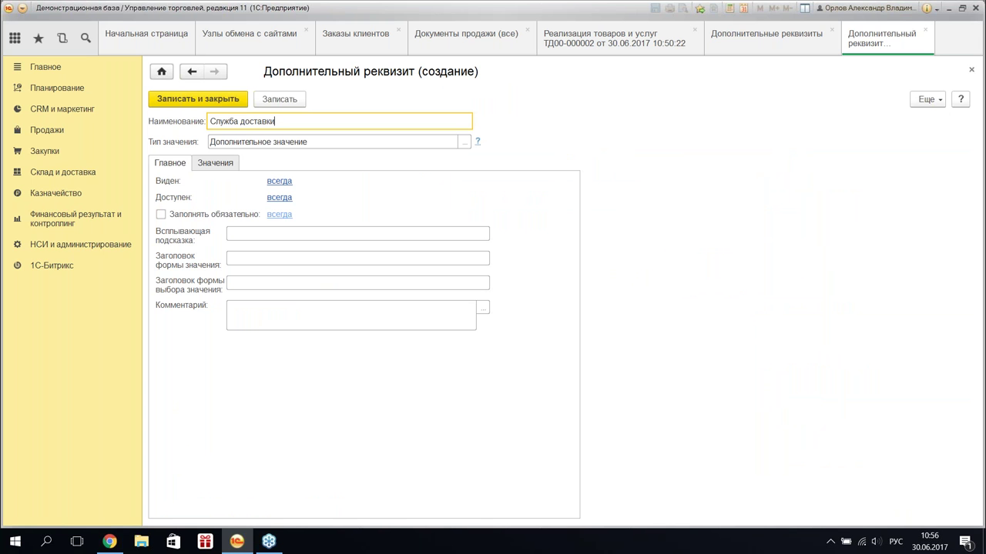
left_click(204, 103)
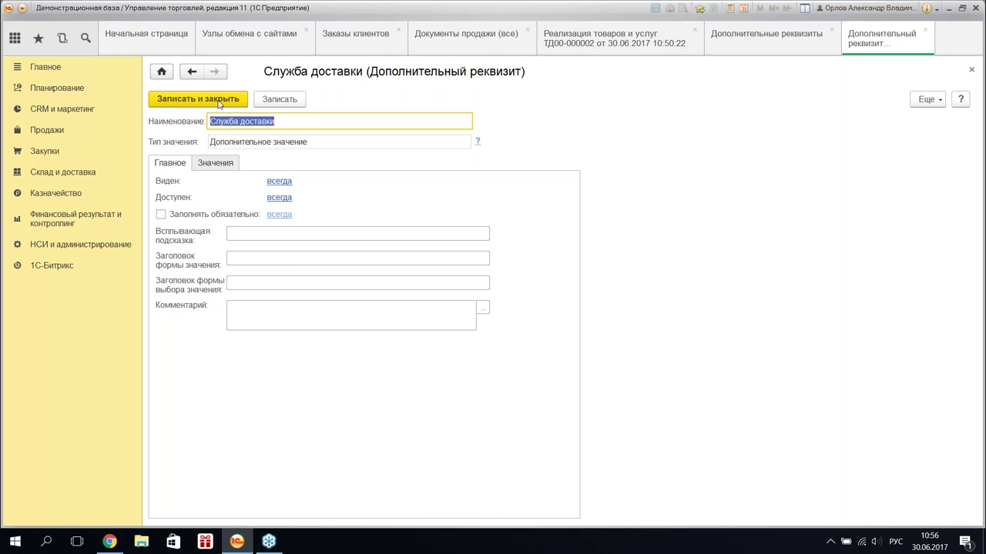
left_click(215, 101)
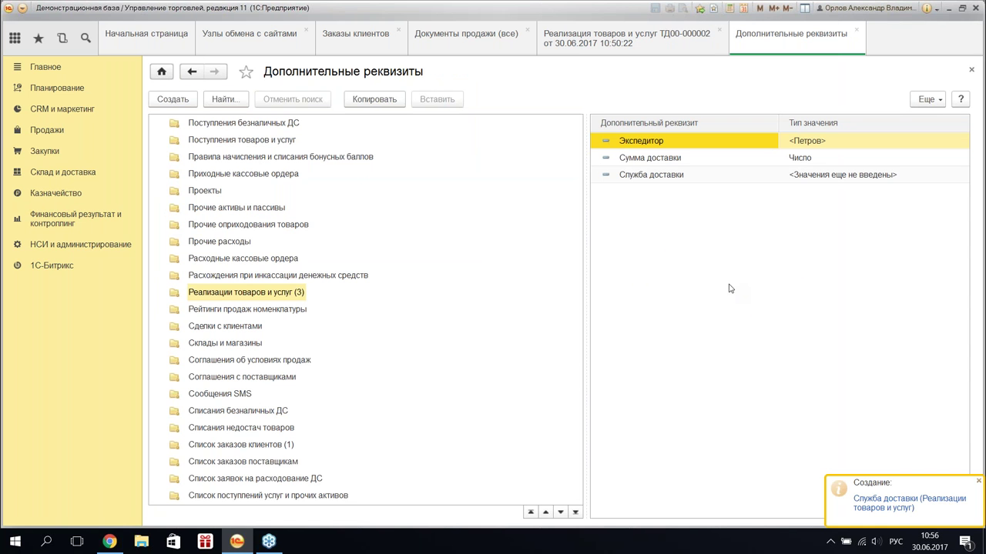
left_click(856, 35)
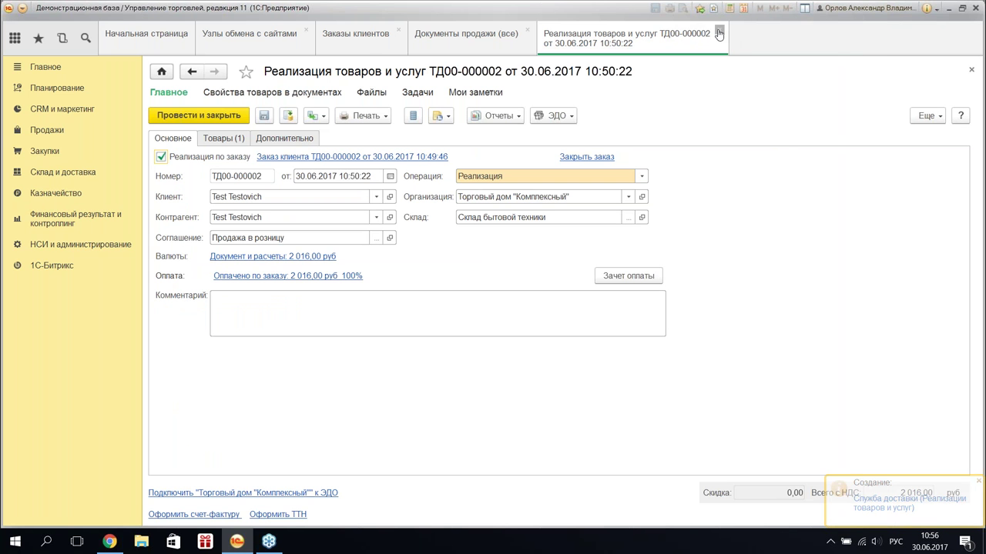
left_click(721, 33)
- Reopen the Документы node's shipment delivery-service mapping and choose Служба доставки as the shipment property
left_click(527, 30)
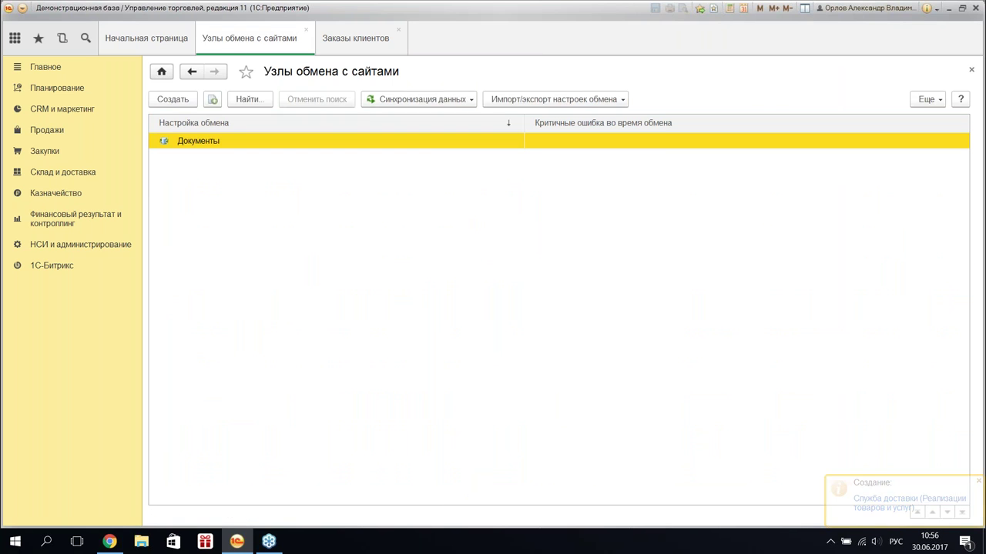
double_click(215, 142)
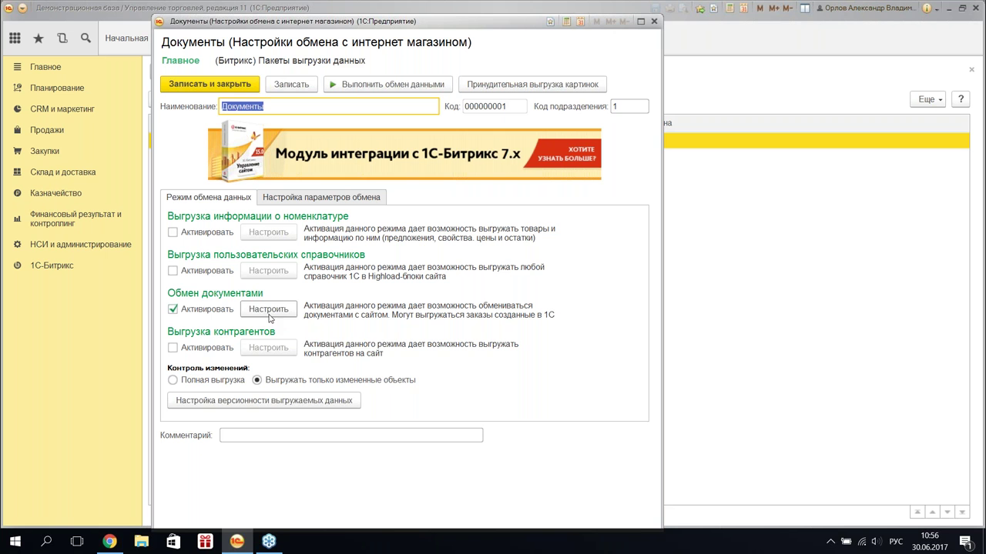
left_click(270, 312)
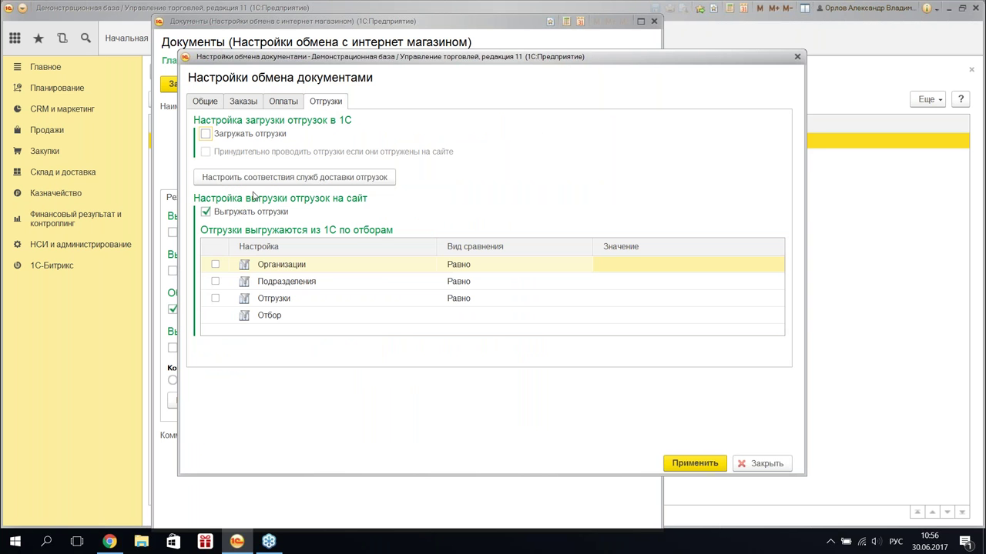
left_click(252, 178)
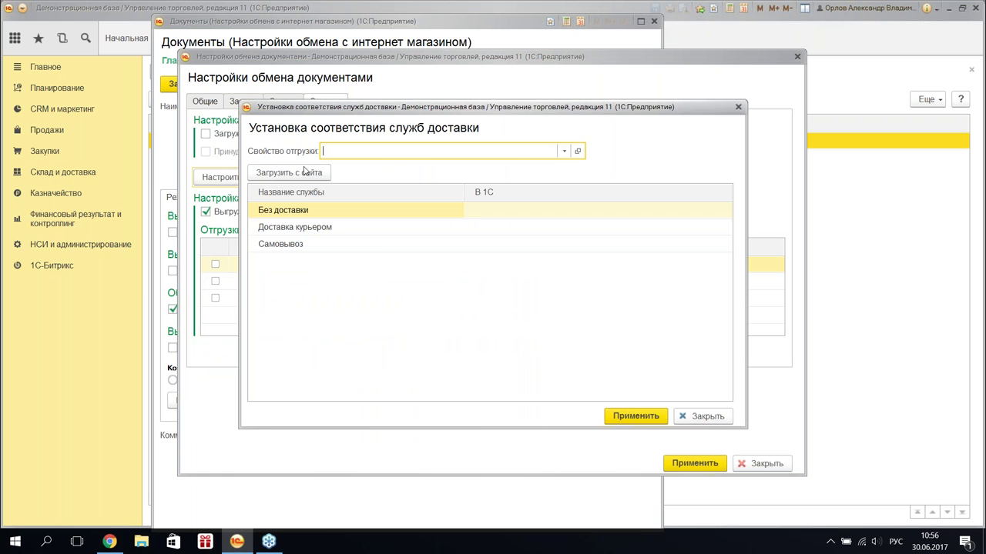
left_click(561, 150)
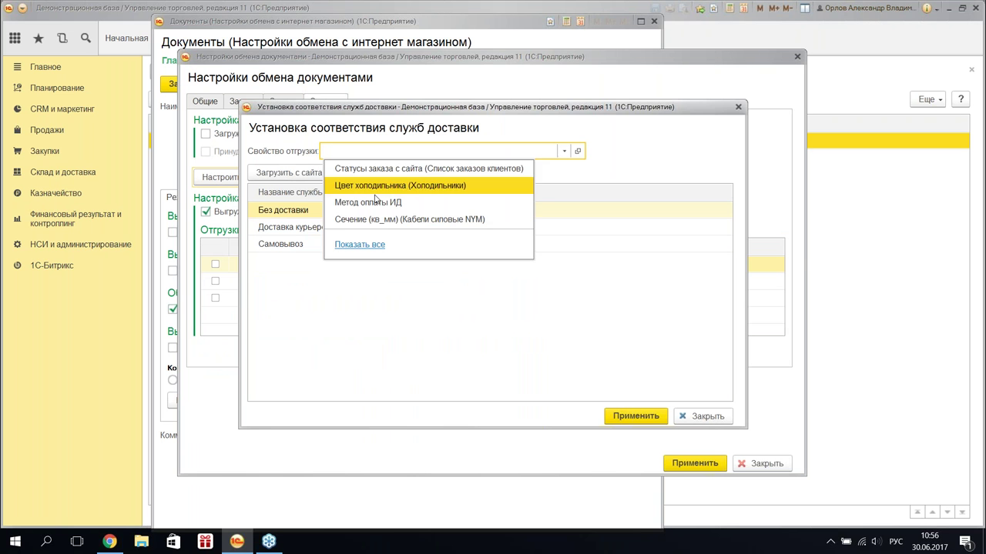
left_click(358, 244)
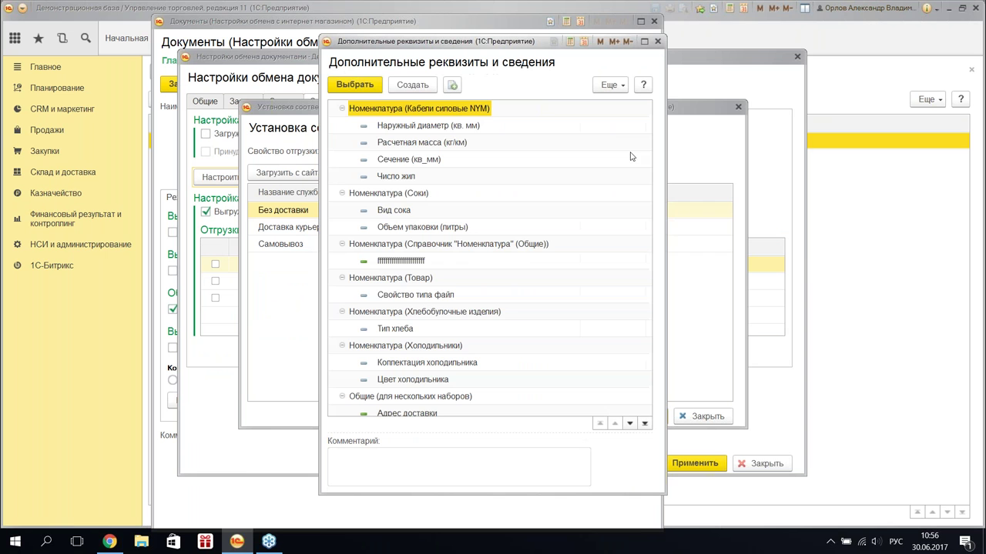
scroll(450, 285, "down", 10)
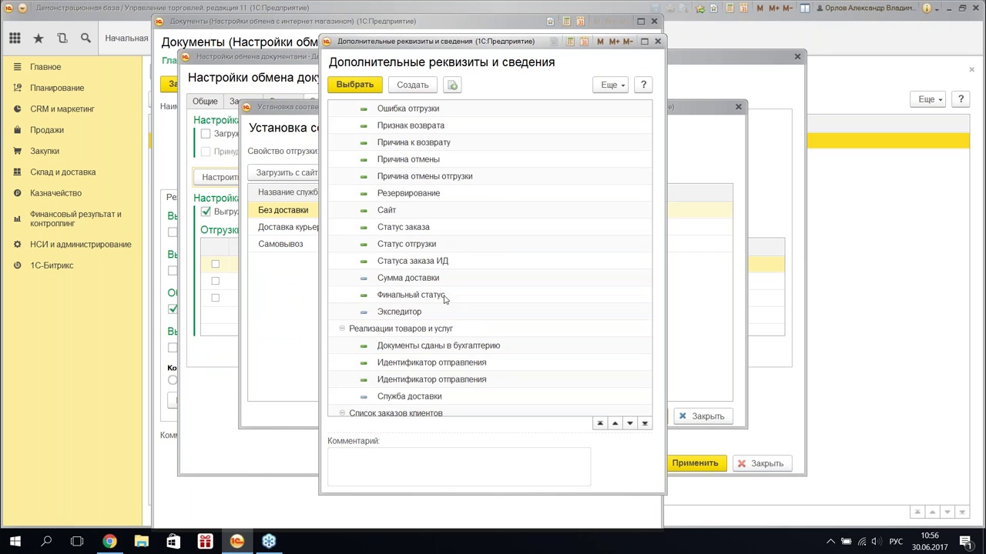
double_click(426, 395)
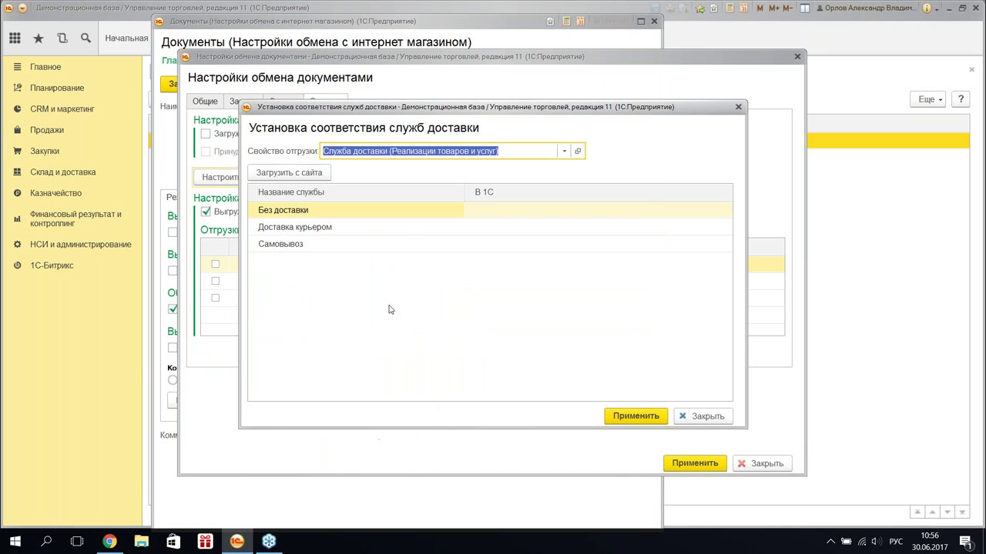
- Map the site's Без доставки service to a newly created 1C value Без доставки
left_click(398, 224)
left_click(387, 216)
left_click(520, 218)
left_click(604, 246)
left_click(588, 212)
left_click(588, 212)
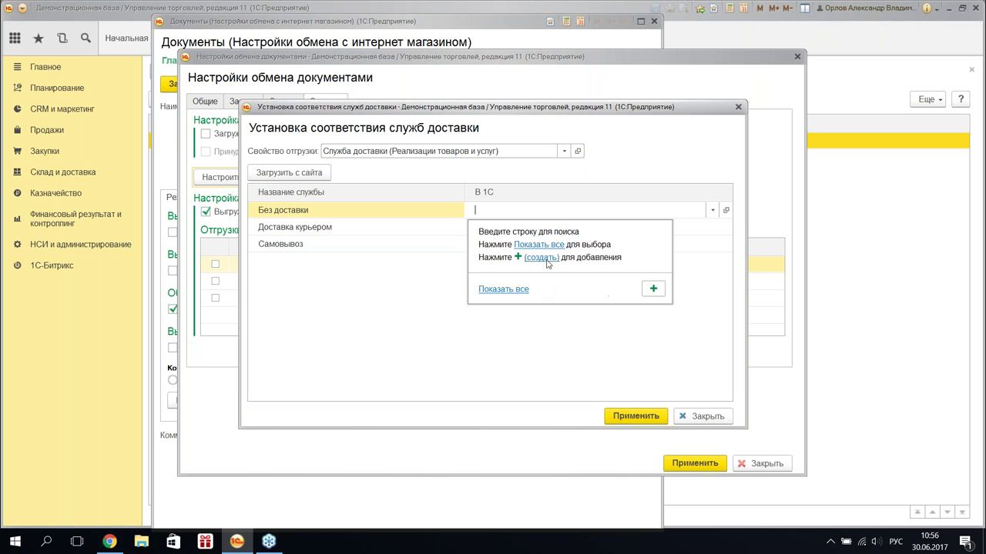
left_click(541, 257)
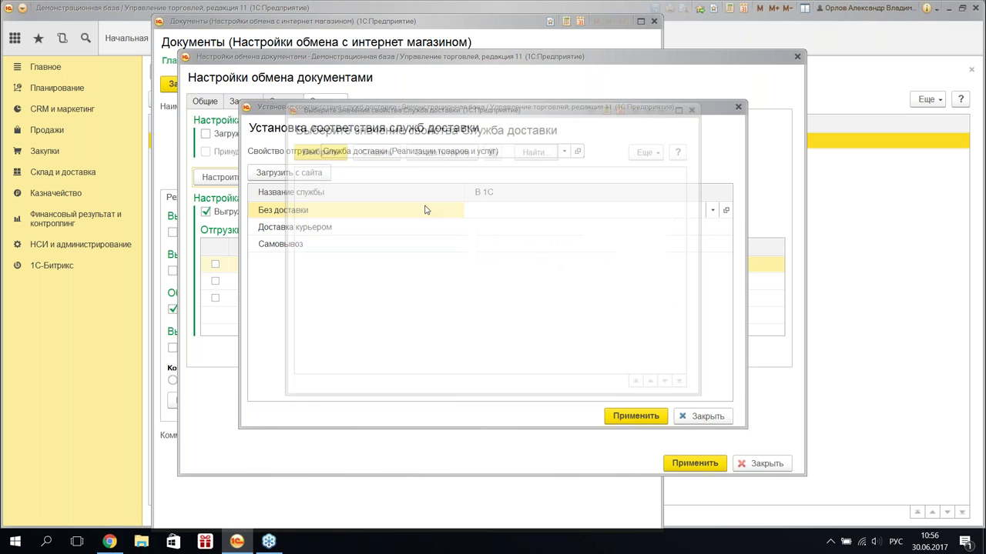
left_click(375, 151)
type("Без доставки")
left_click(332, 208)
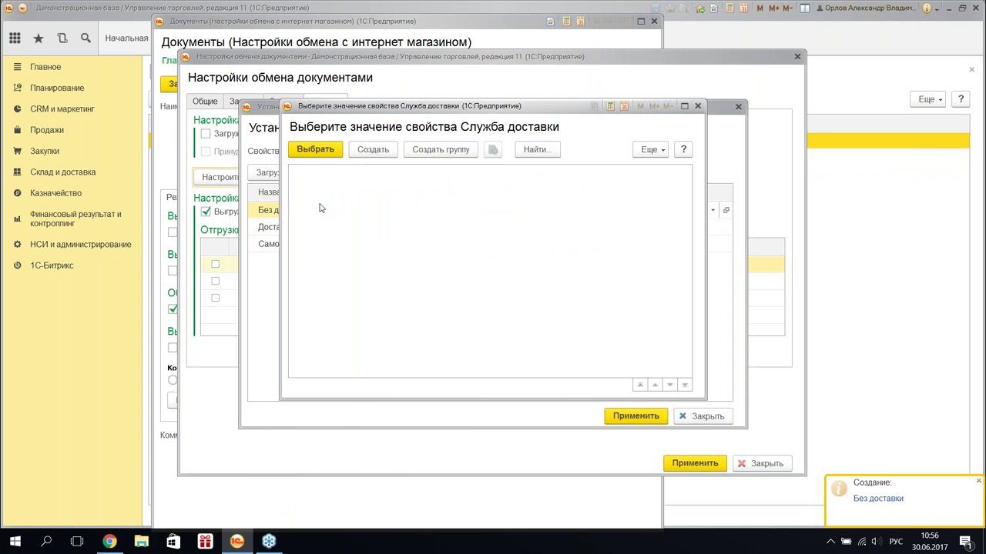
left_click(316, 149)
- Create a 1C Доставка курьером service and map the Доставка курьером row to it
left_click(410, 231)
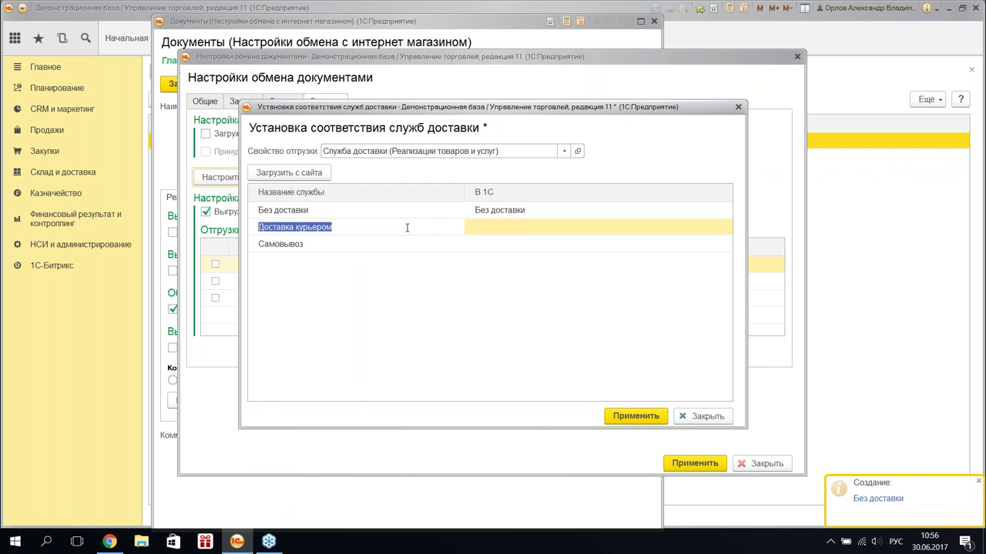
double_click(539, 231)
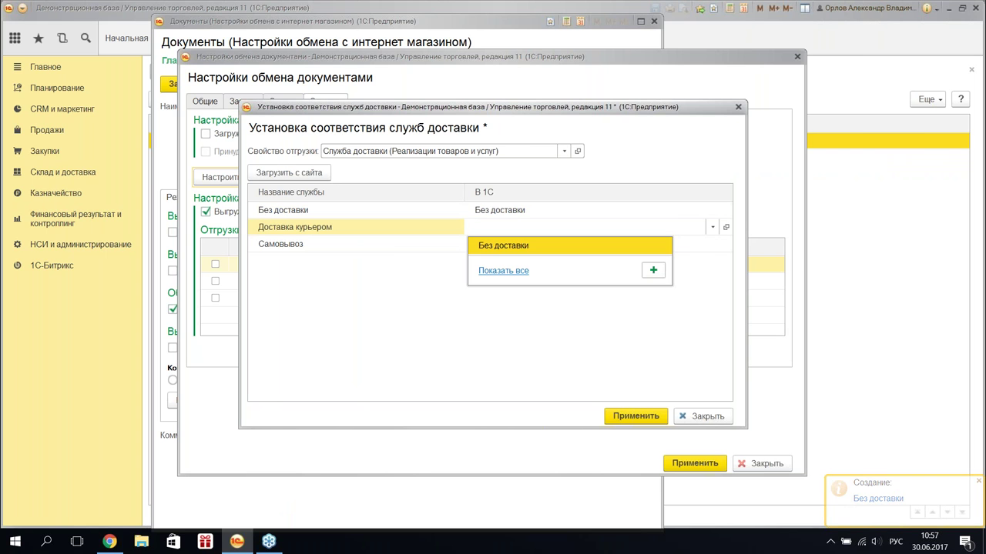
left_click(503, 270)
left_click(373, 150)
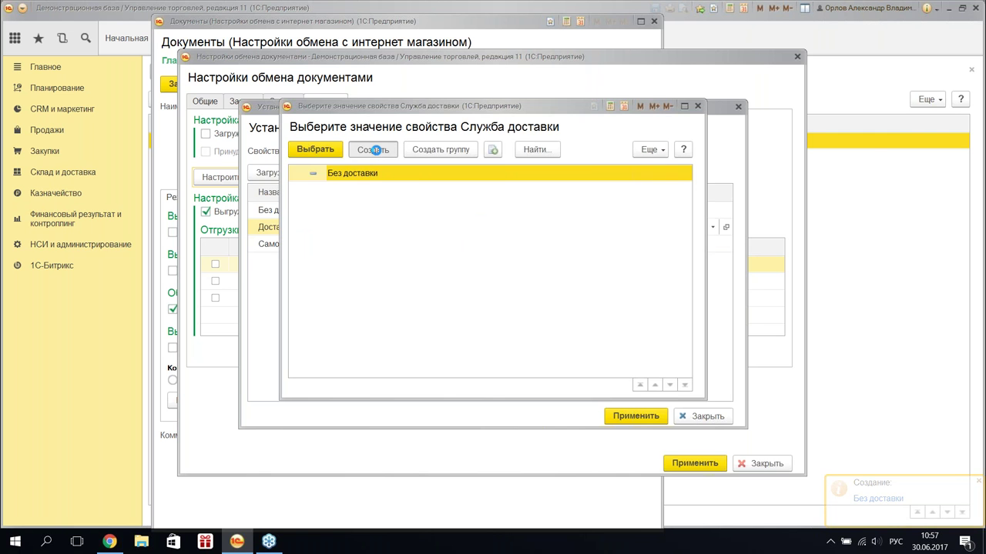
left_click(331, 207)
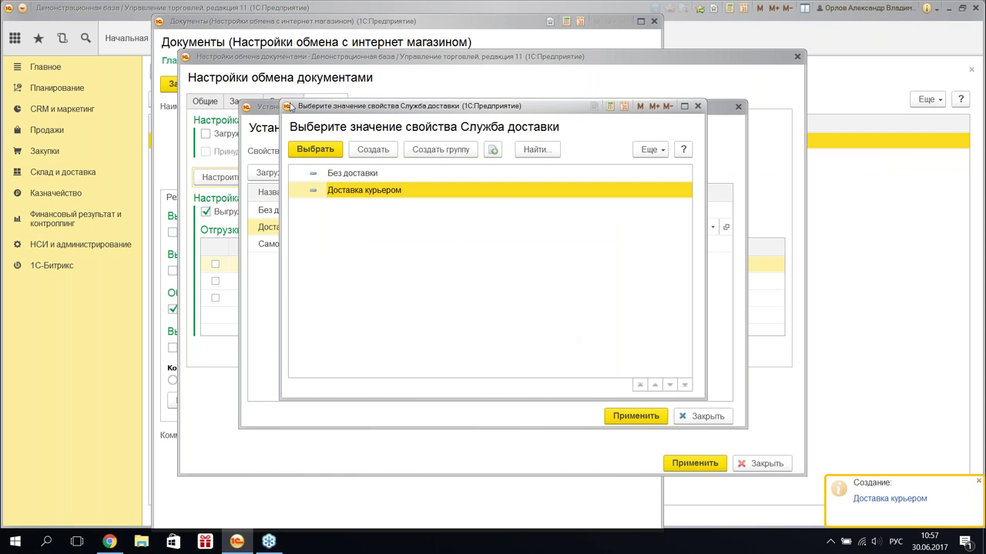
left_click(315, 149)
- Create and map a 1C Самовывоз service, apply the matching, and save the exchange settings
left_click(388, 243)
left_click(556, 243)
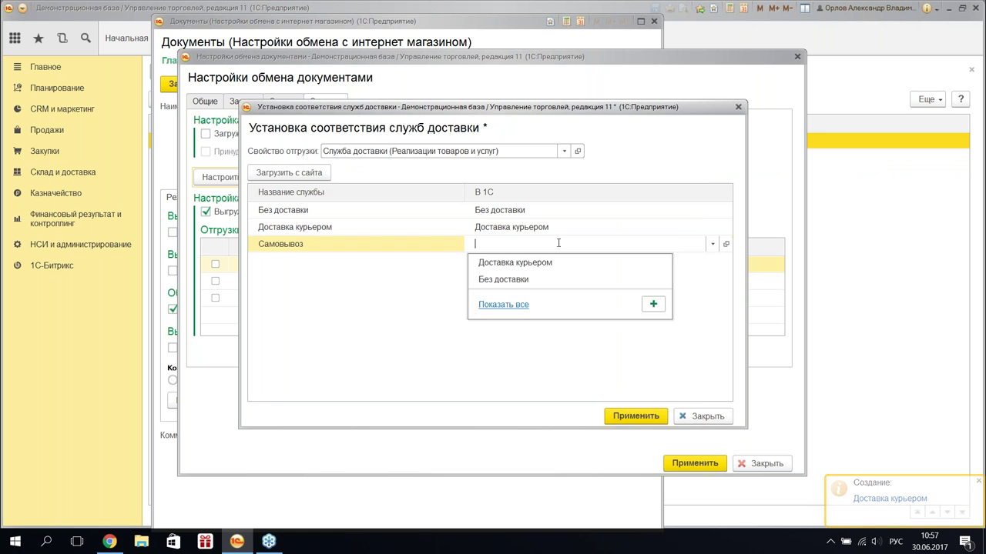
left_click(508, 304)
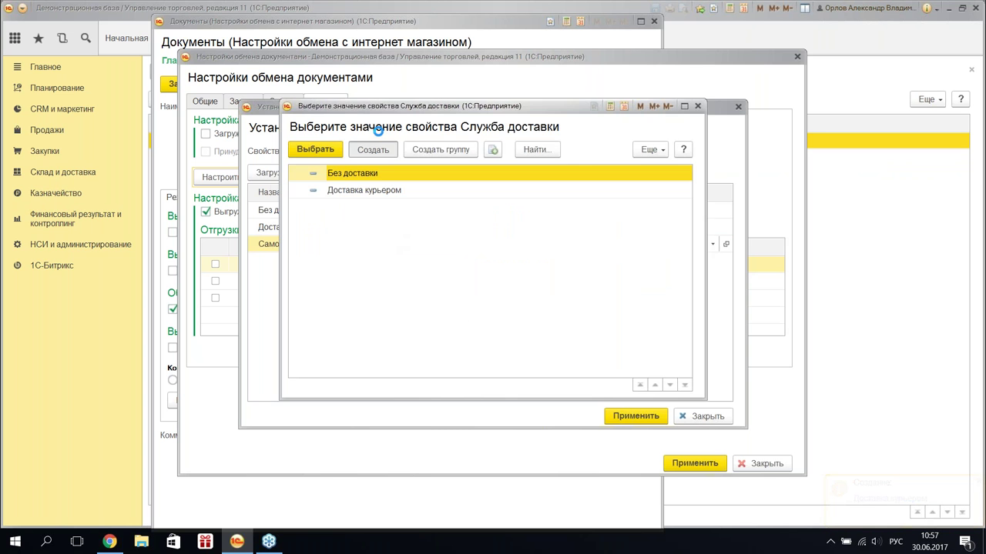
left_click(372, 149)
type("Самовывоз")
left_click(318, 206)
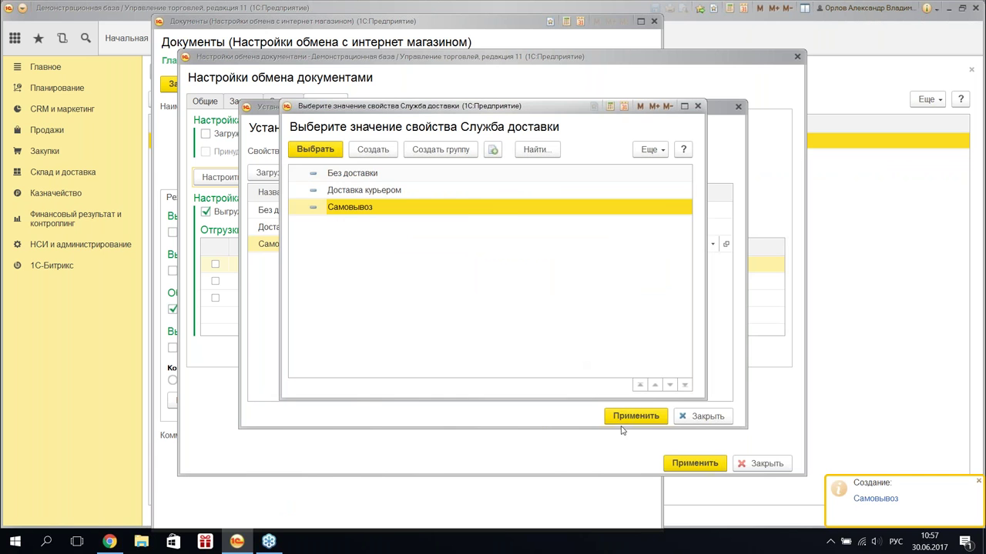
left_click(315, 149)
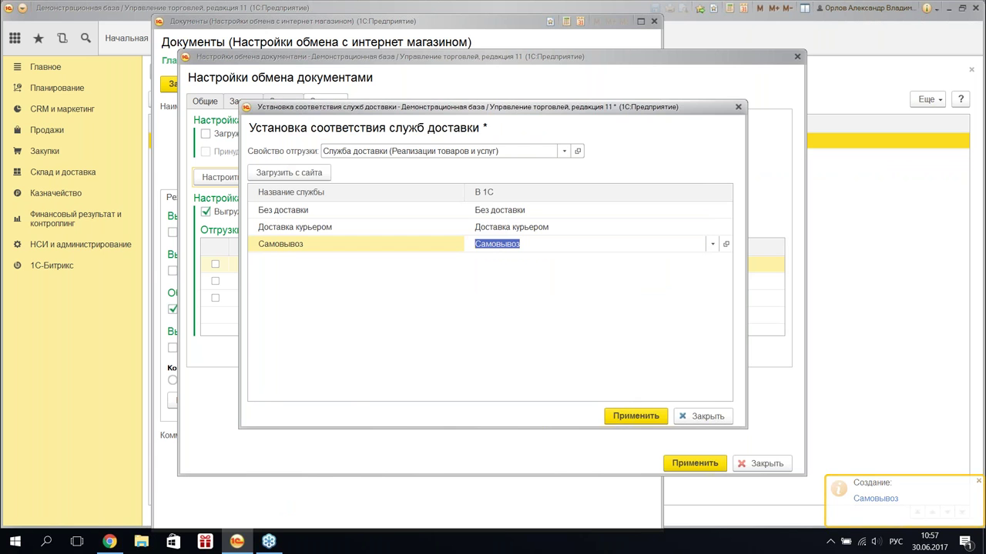
left_click(635, 416)
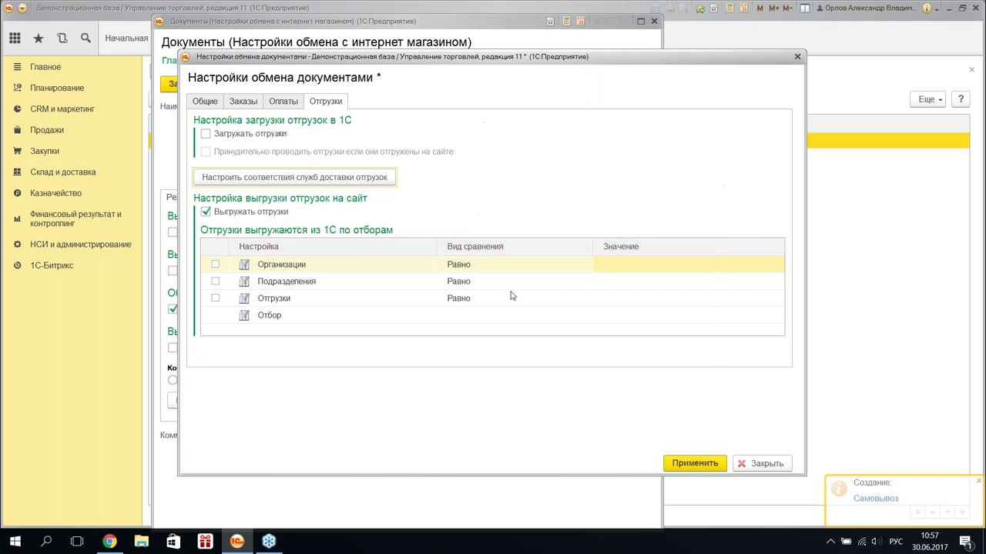
left_click(204, 102)
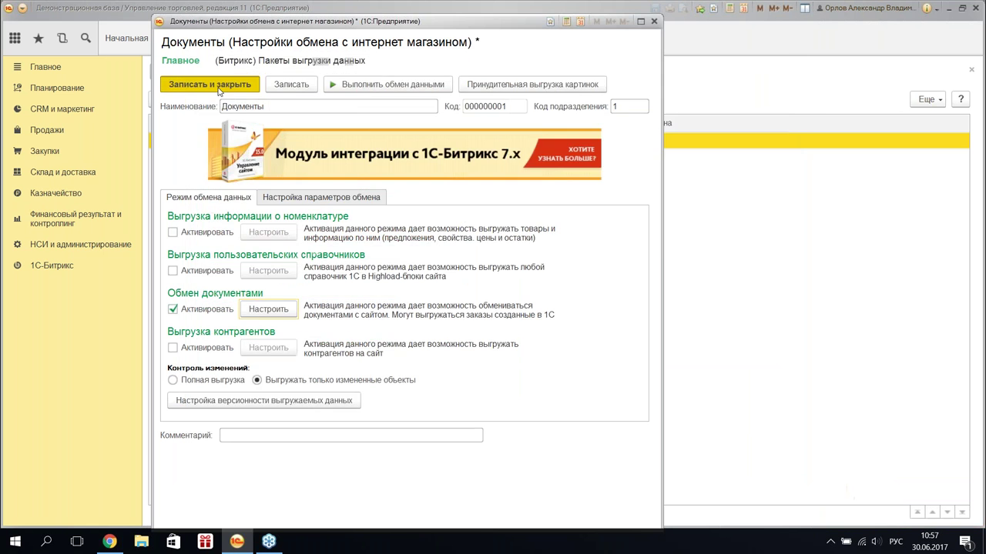
left_click(217, 81)
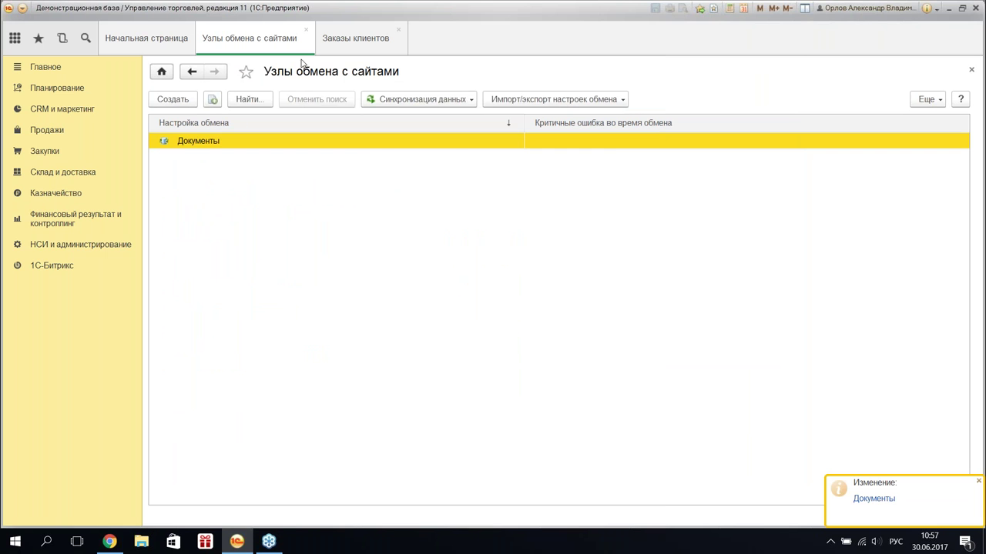
- Run the site data exchange, check Bitrix's paid orders, then list 1C customer orders including ТД00-000003
left_click(408, 99)
left_click(423, 121)
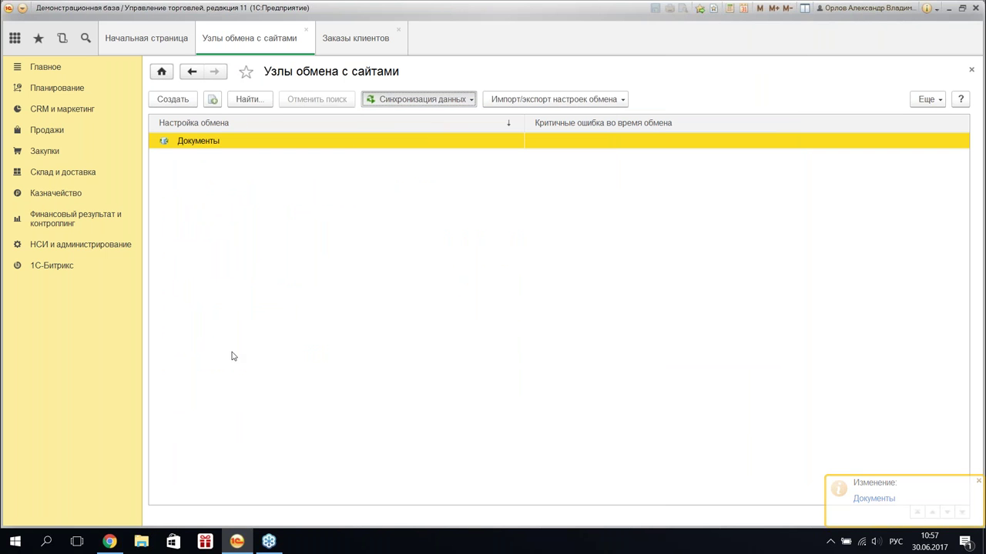
left_click(110, 541)
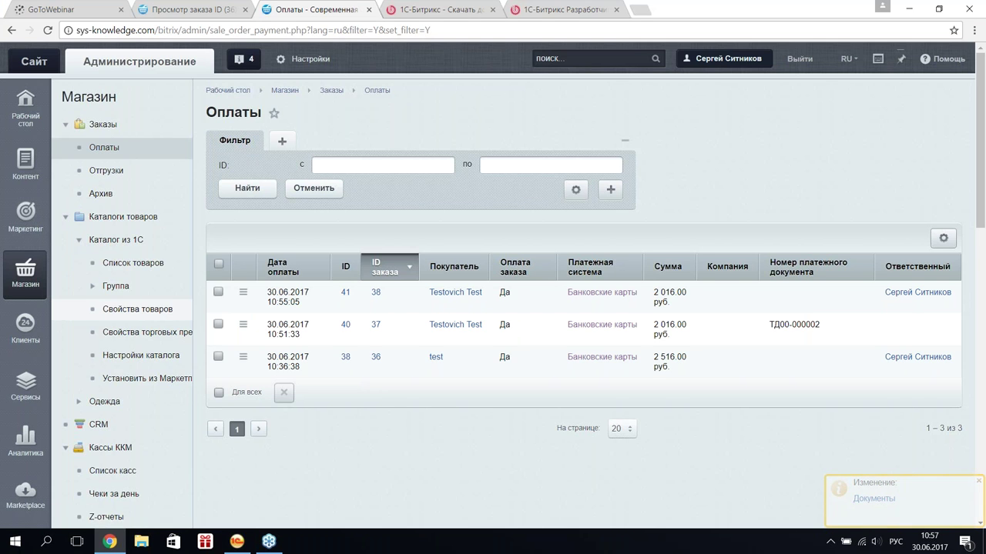
left_click(105, 125)
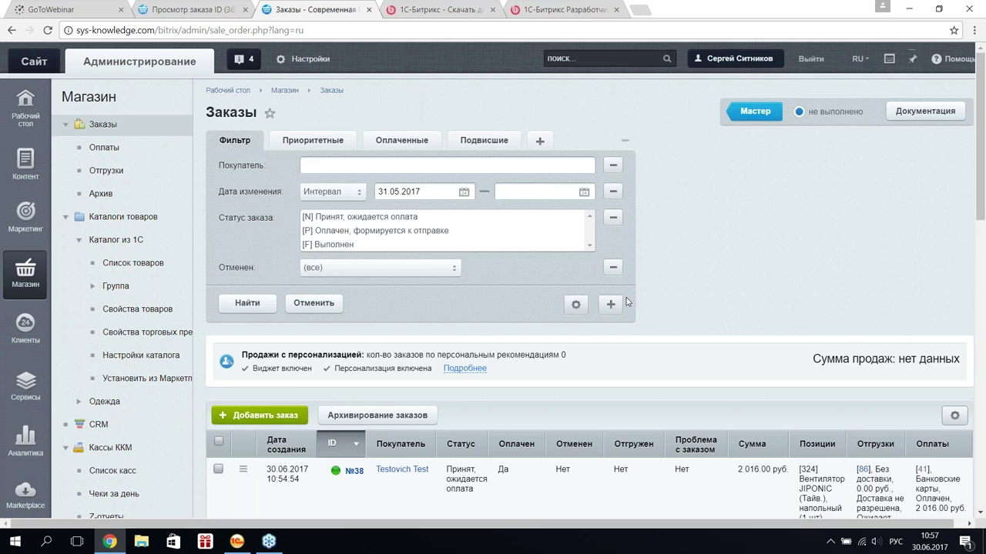
scroll(758, 389, "down", 3)
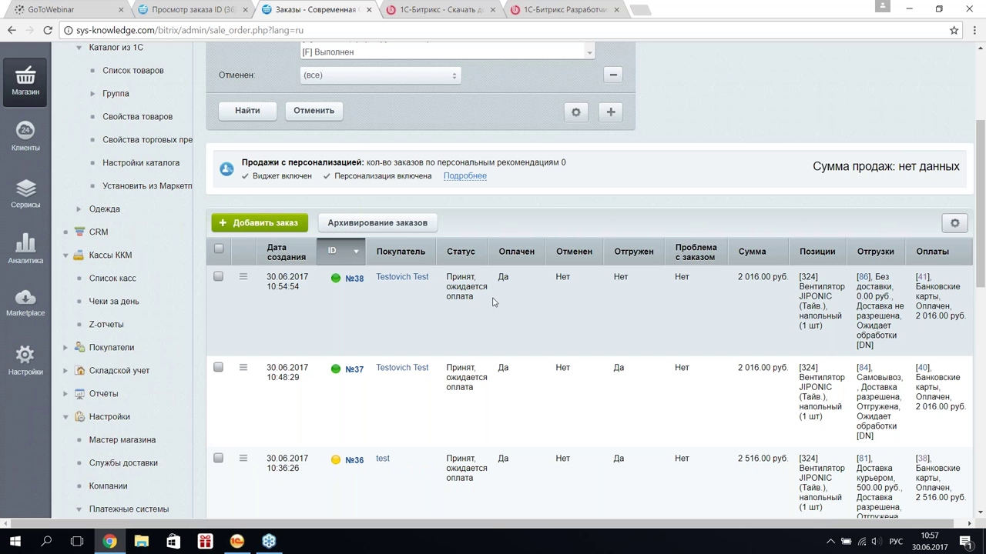
left_click(236, 541)
left_click(355, 38)
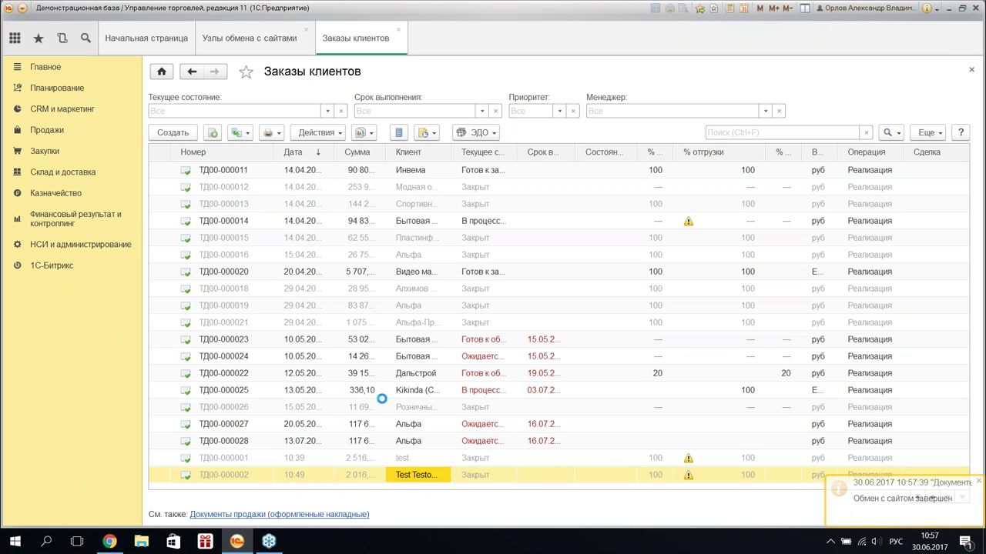
- Review order ТД00-000003's linked documents, then open it and inspect its goods and delivery details
left_click(368, 134)
left_click(406, 290)
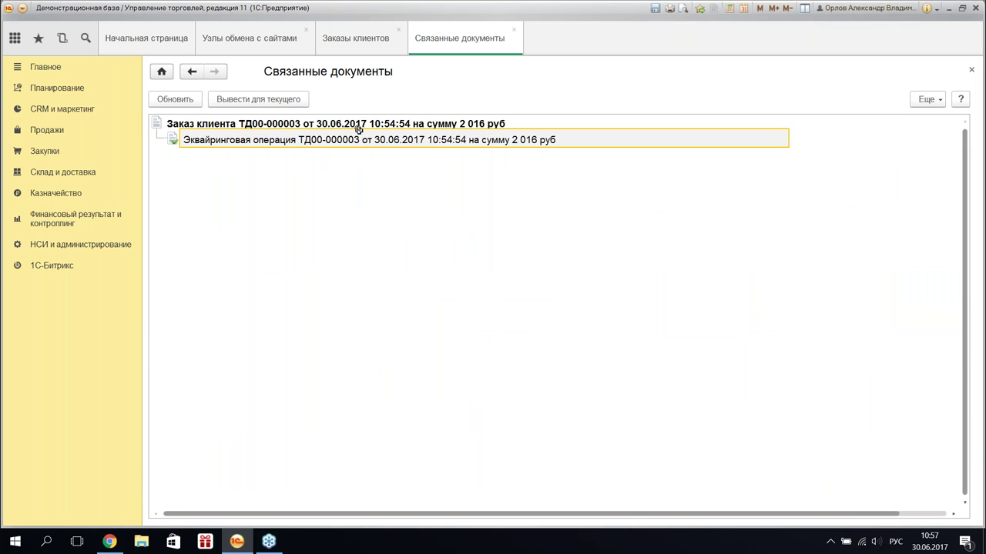
left_click(512, 32)
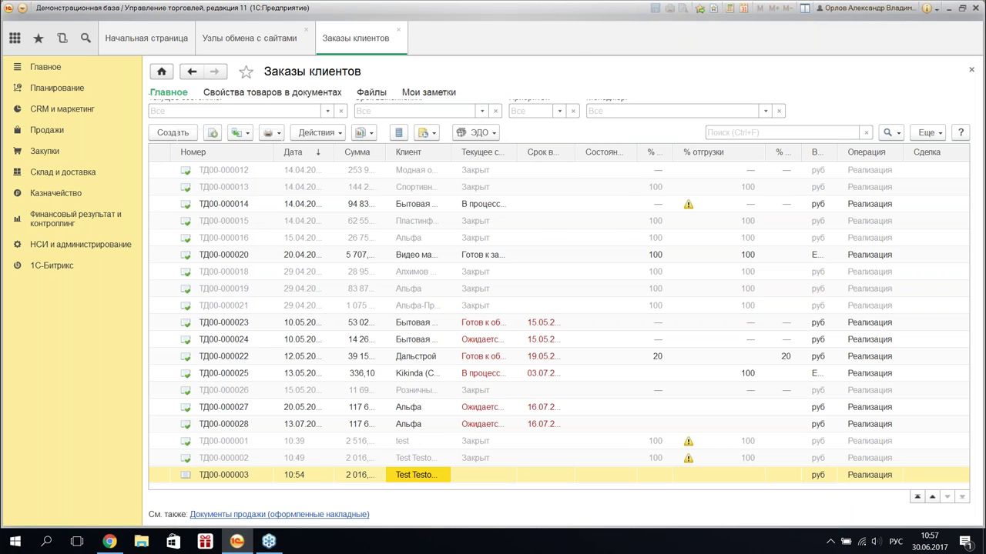
left_click(275, 160)
left_click(224, 160)
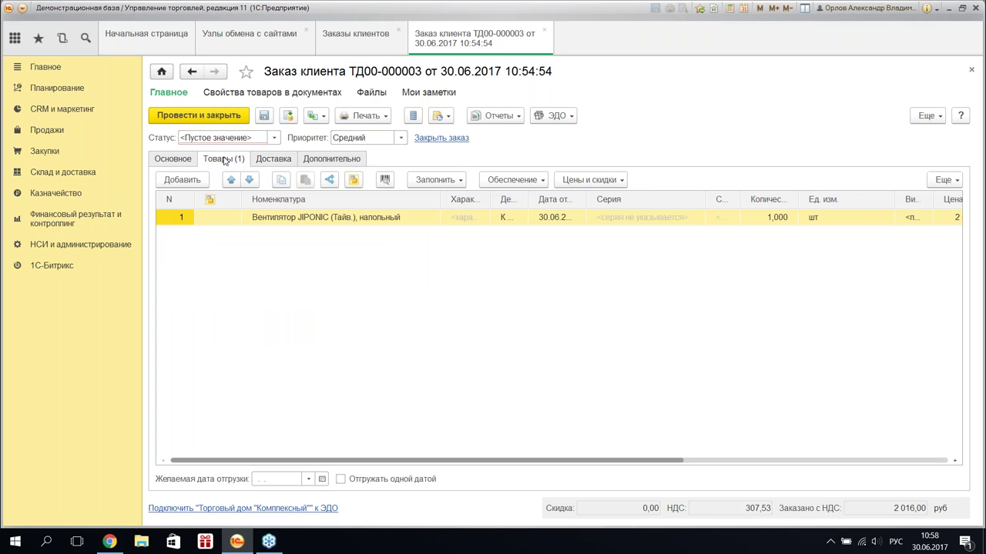
left_click(264, 159)
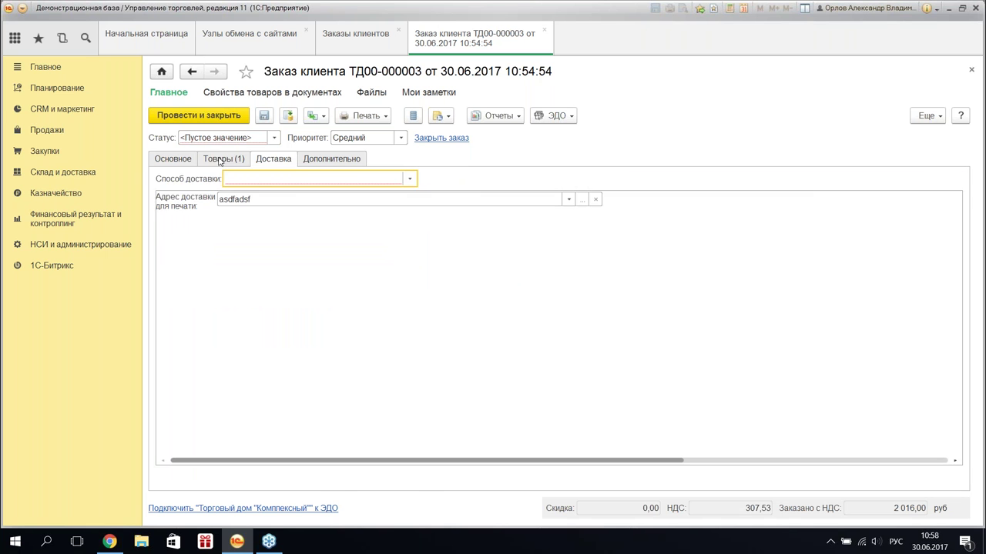
left_click(222, 159)
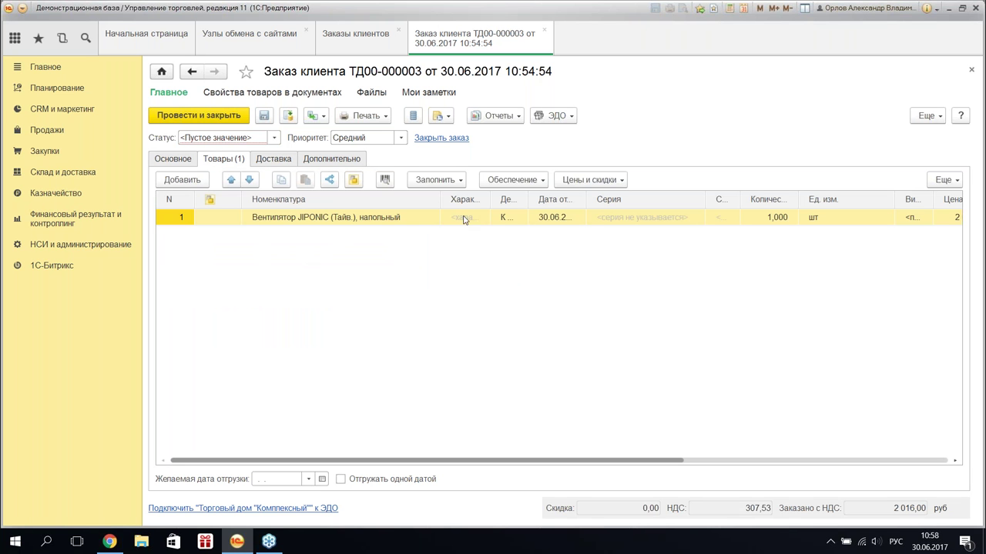
- Change the fan's quantity to 2 and set the order status to К выполнению
left_click(766, 219)
left_click_drag(765, 219, 759, 220)
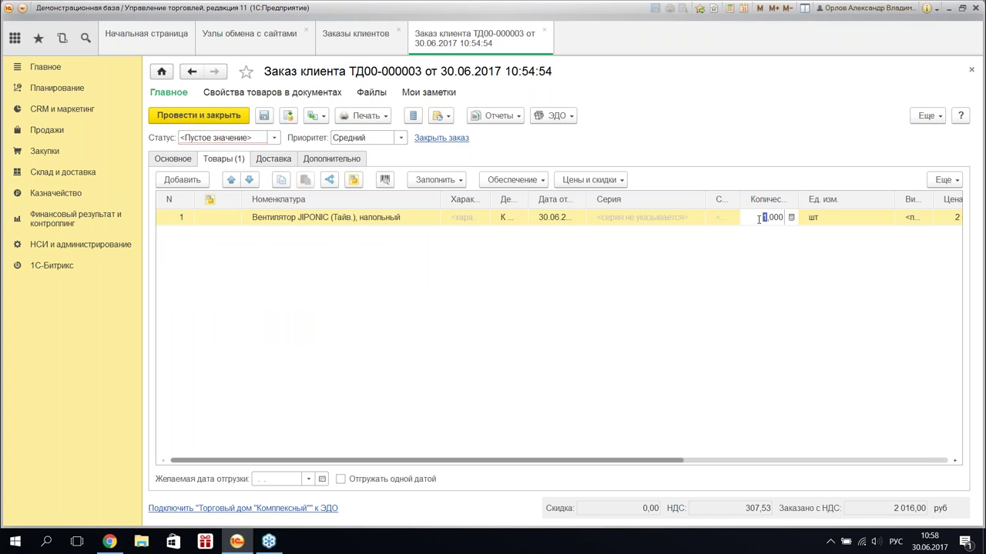
type("2")
key("Return")
left_click(275, 141)
left_click(249, 172)
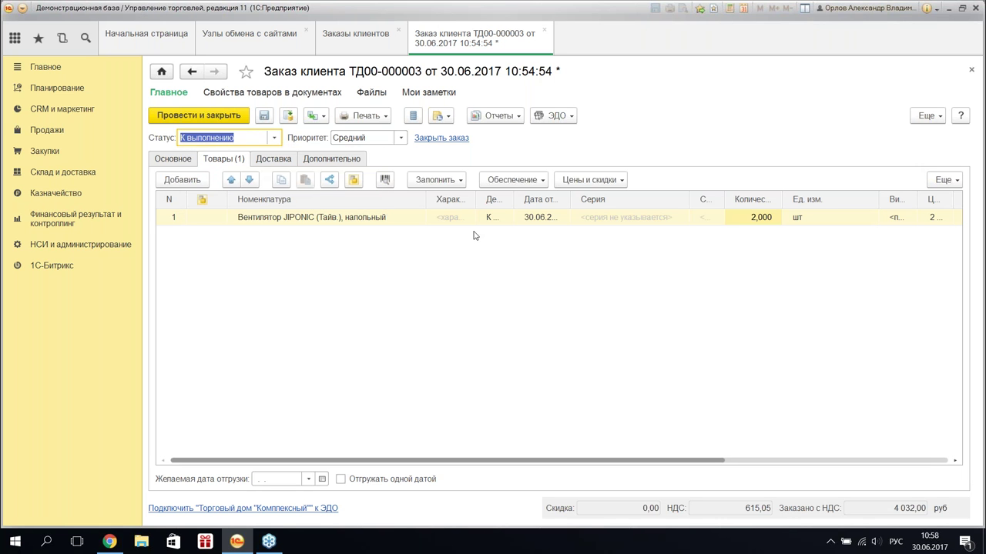
- Fill provisioning for the goods, choose Самовывоз (с нашего склада) delivery, and post the order
left_click(513, 181)
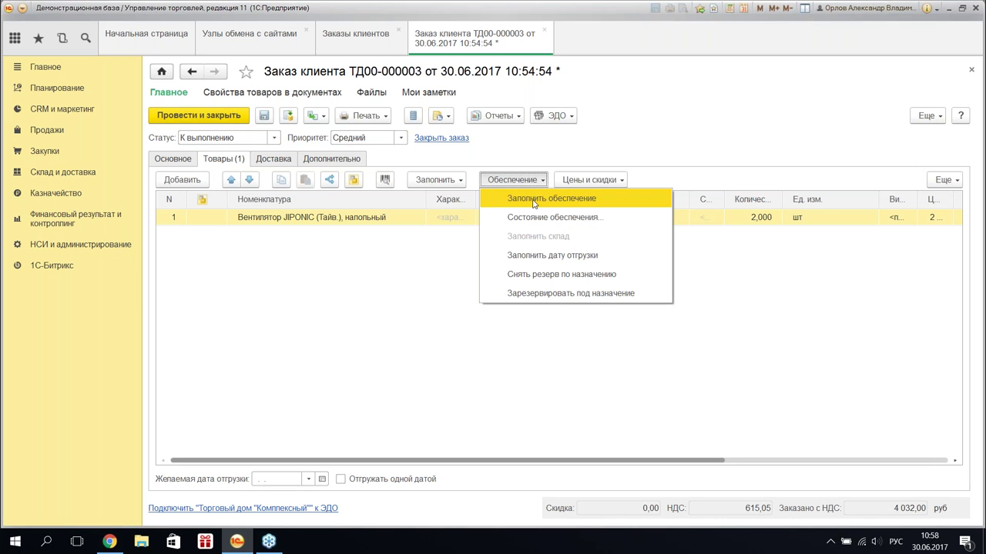
left_click(534, 201)
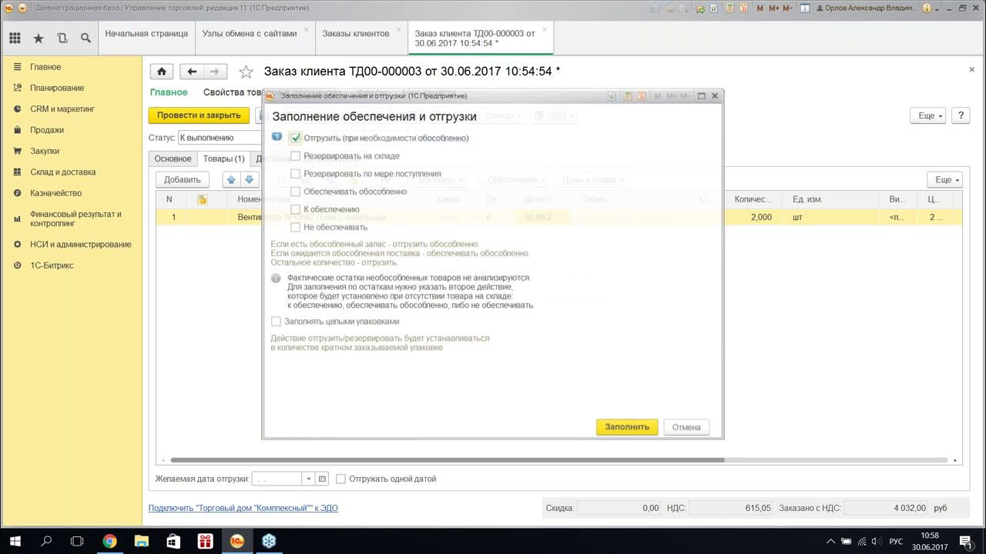
left_click(629, 429)
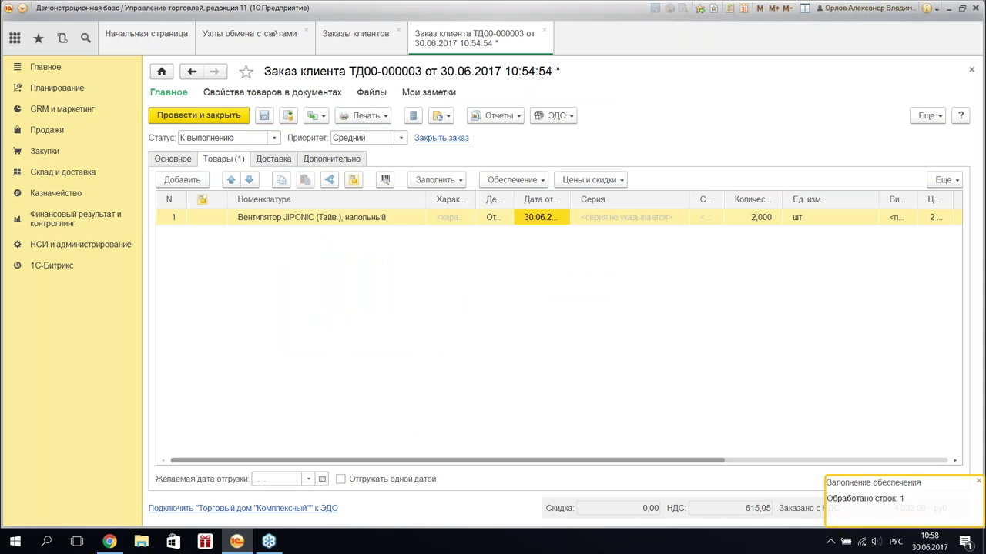
left_click(208, 119)
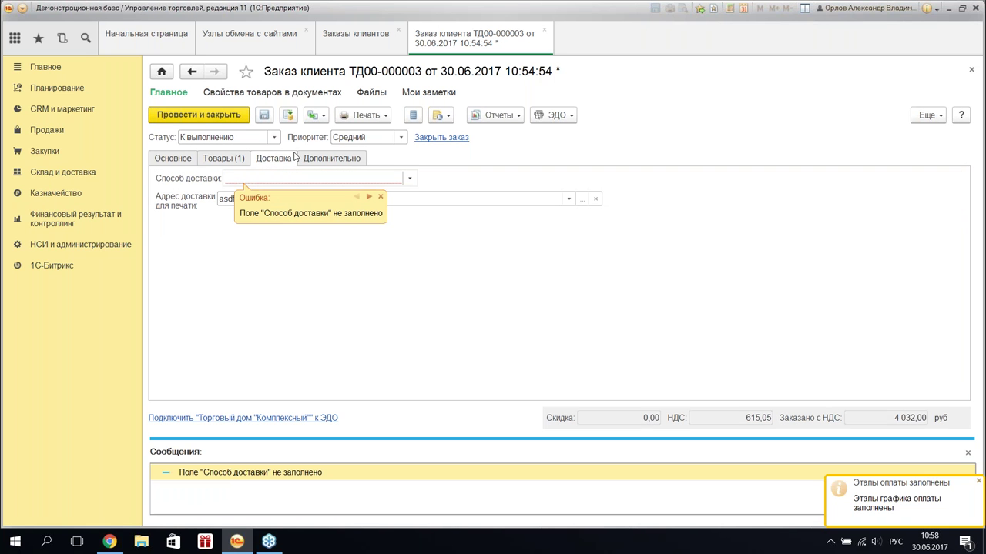
left_click(401, 179)
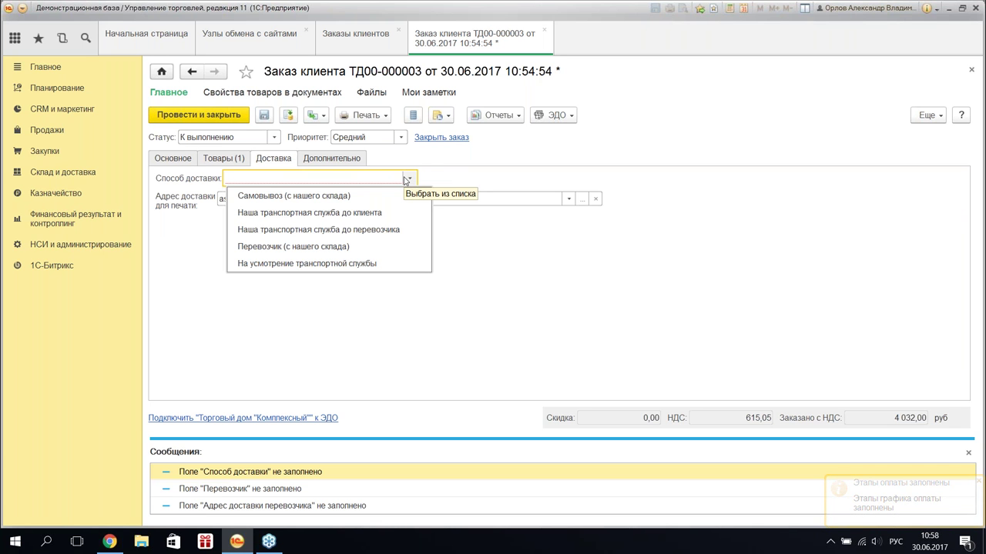
left_click(376, 196)
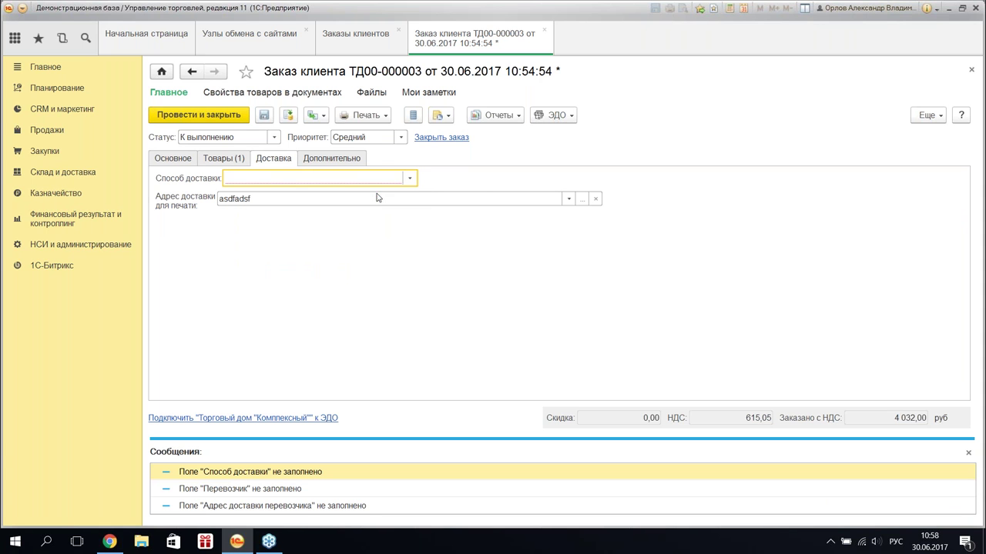
left_click(186, 114)
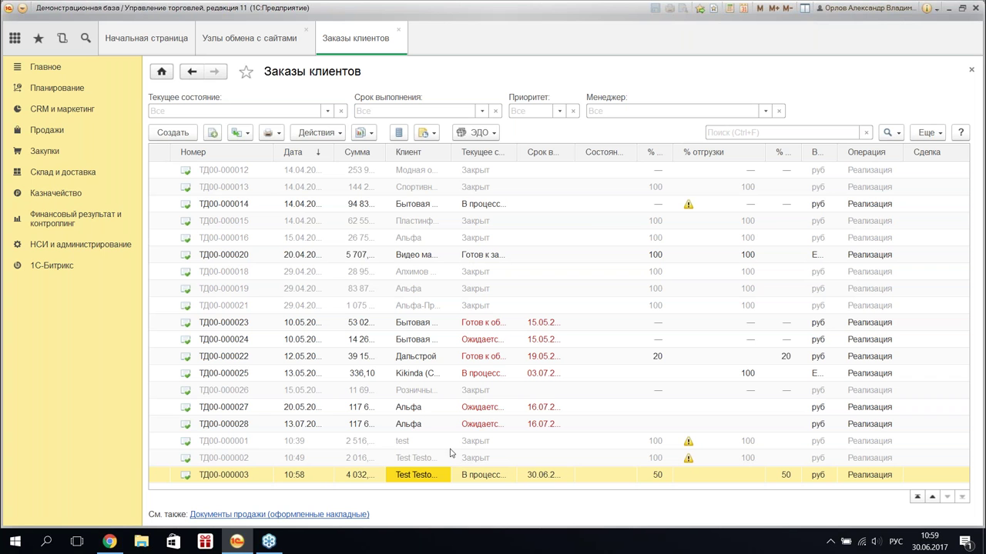
- Create a Реализация товаров и услуг sale based on order ТД00-000003
left_click(325, 135)
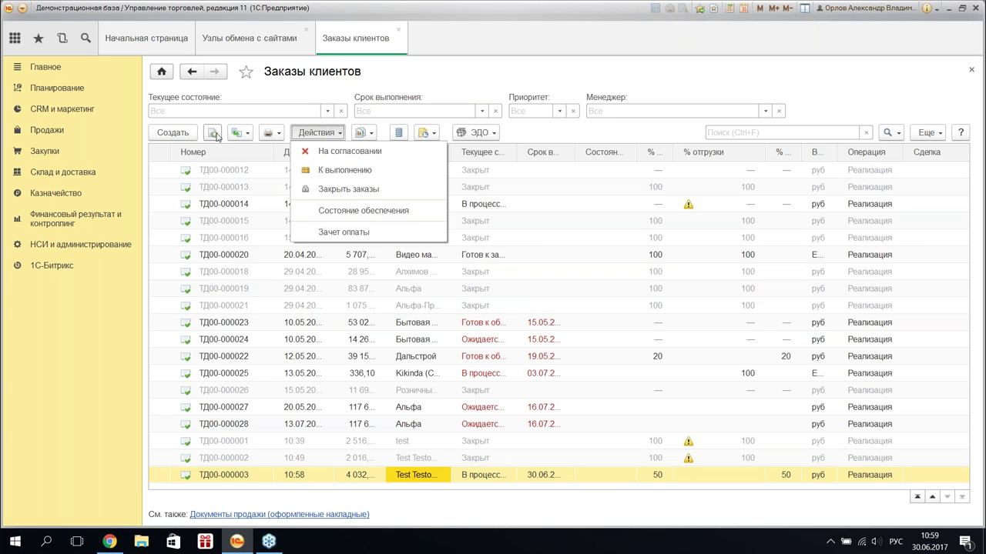
left_click(240, 133)
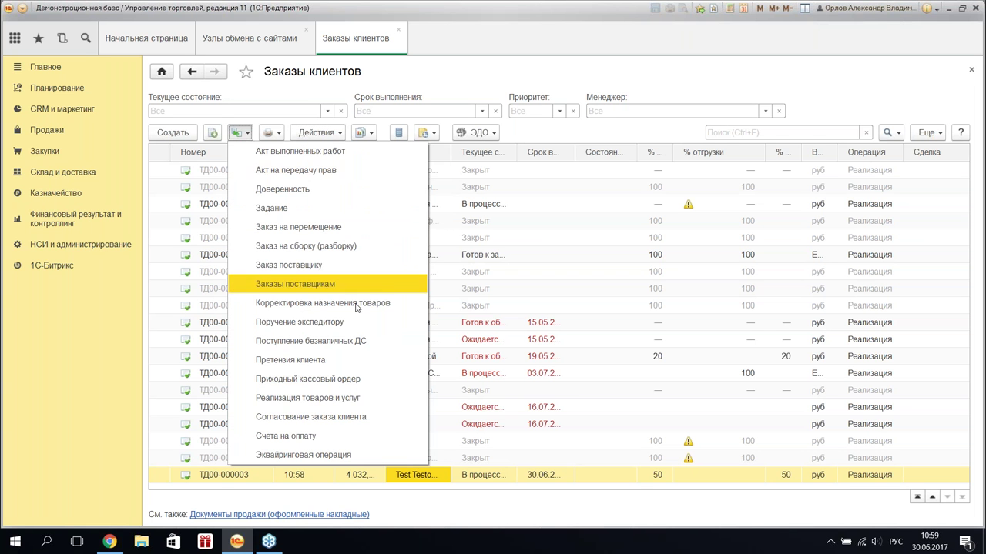
left_click(341, 399)
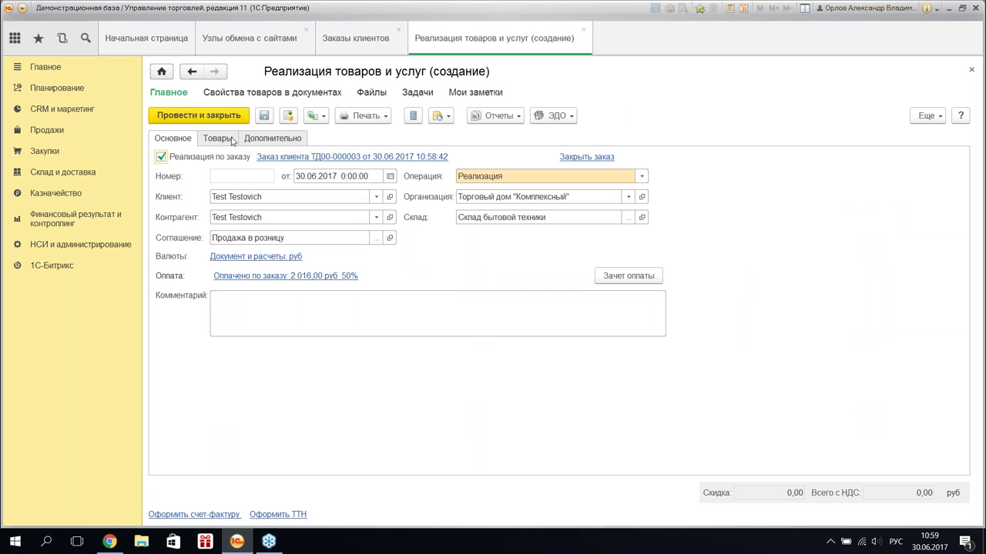
left_click(218, 139)
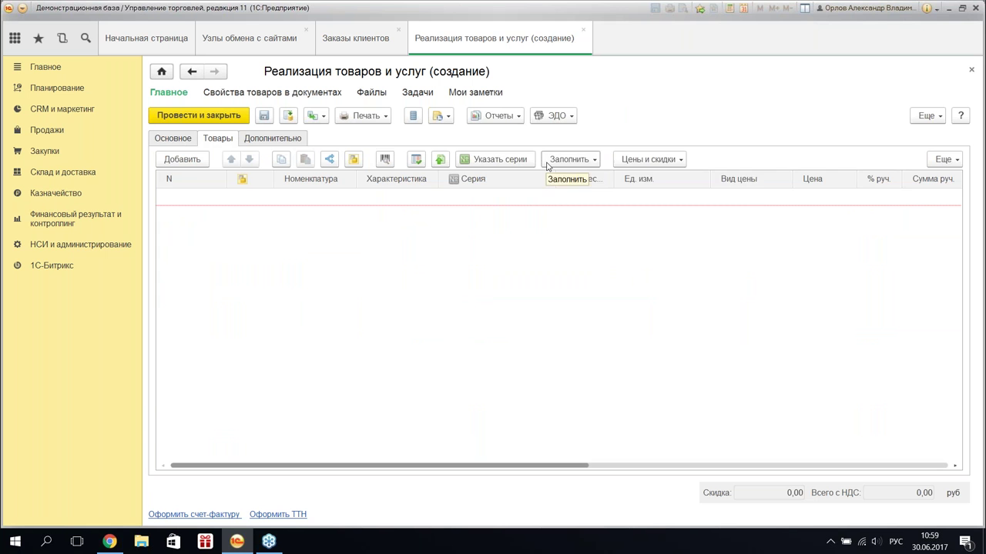
- Fill the sale with the JIPONIC fan picked from the customer order and post it
left_click(569, 159)
left_click(570, 159)
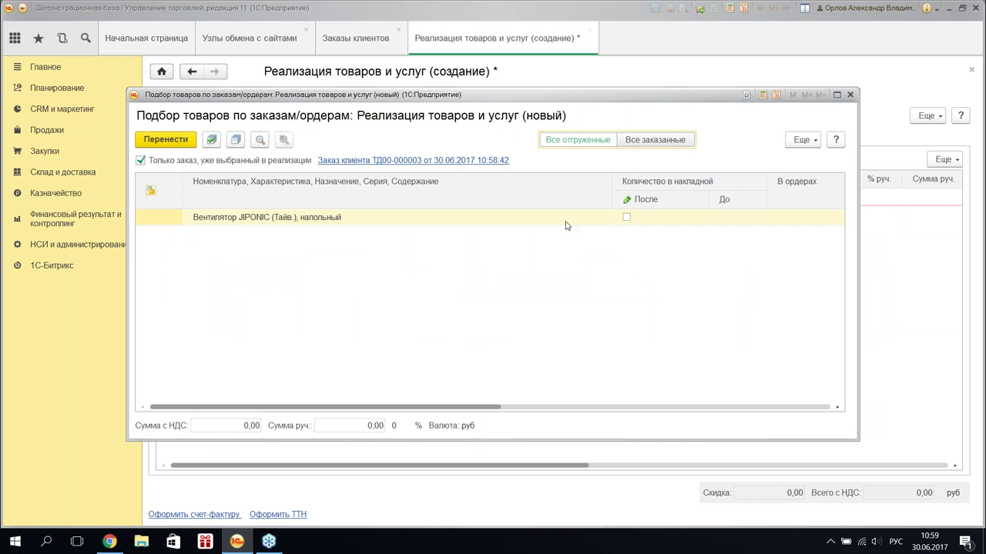
left_click(626, 217)
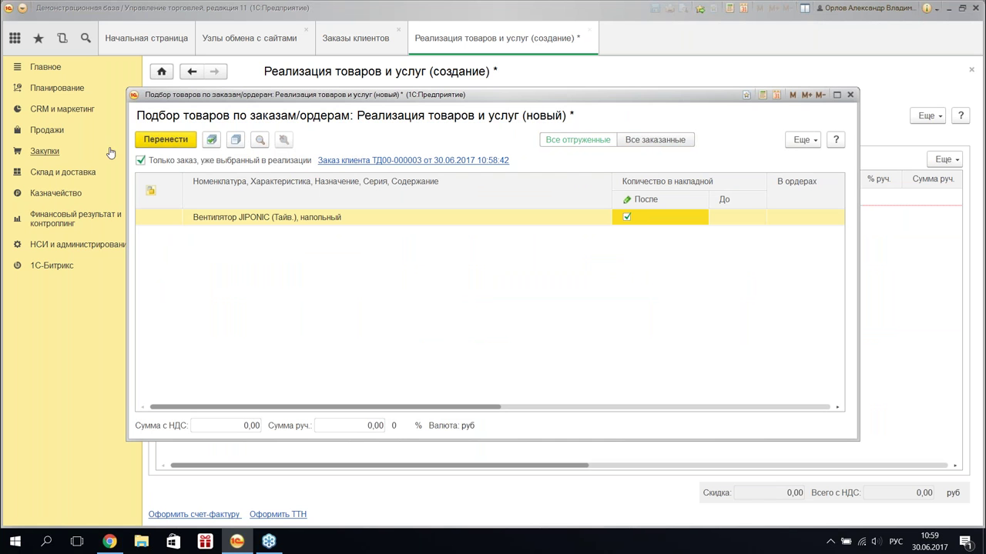
left_click(165, 139)
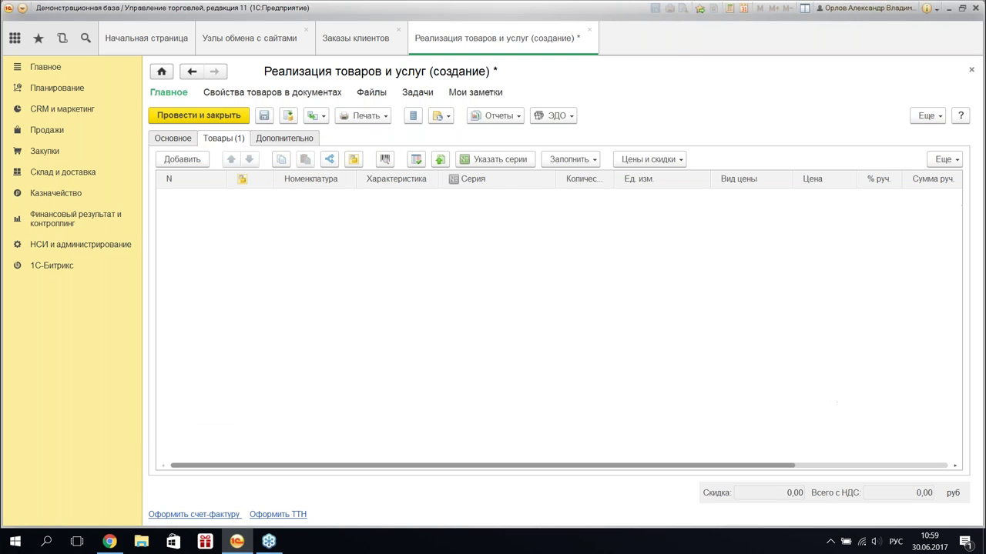
left_click(207, 119)
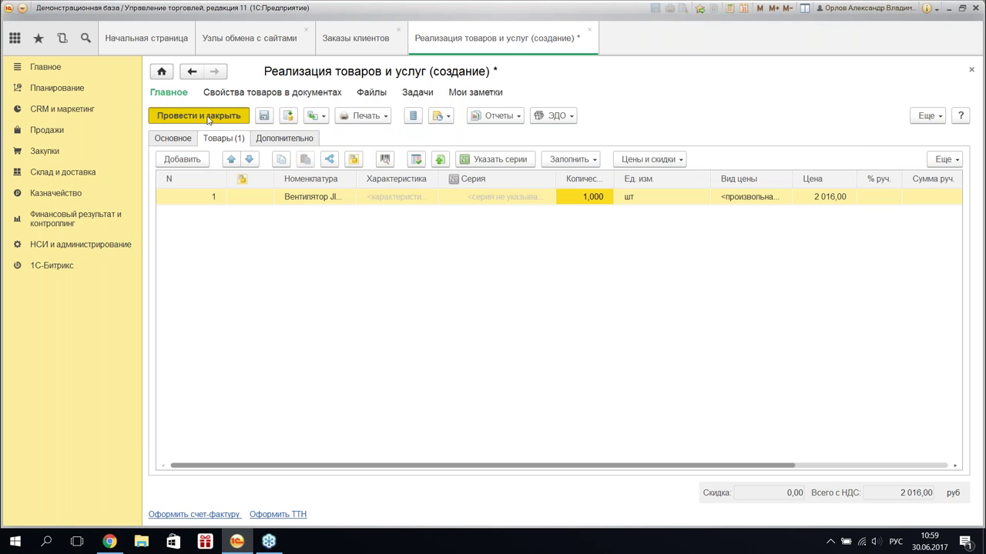
left_click(206, 116)
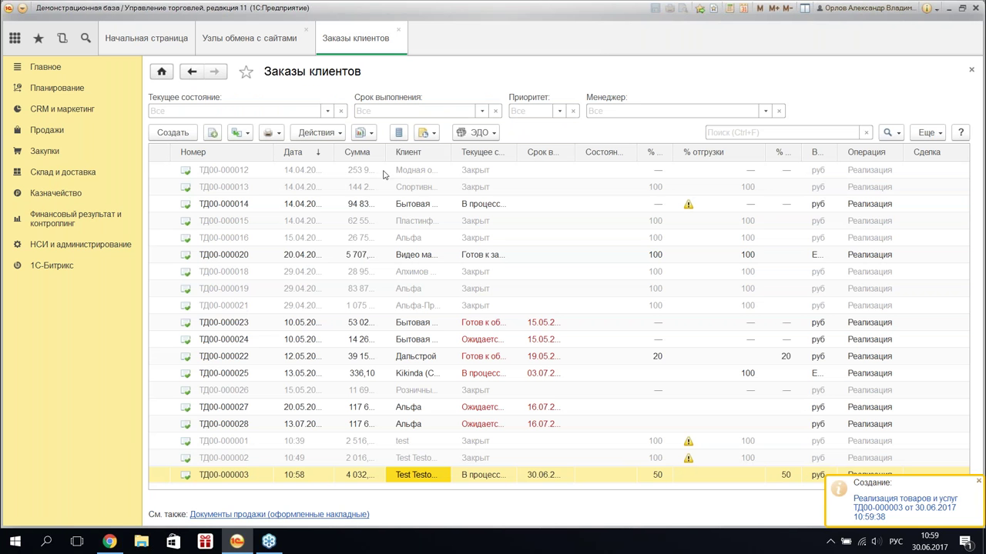
- Create another sale from the order and transfer the ordered JIPONIC fan into it
left_click(328, 136)
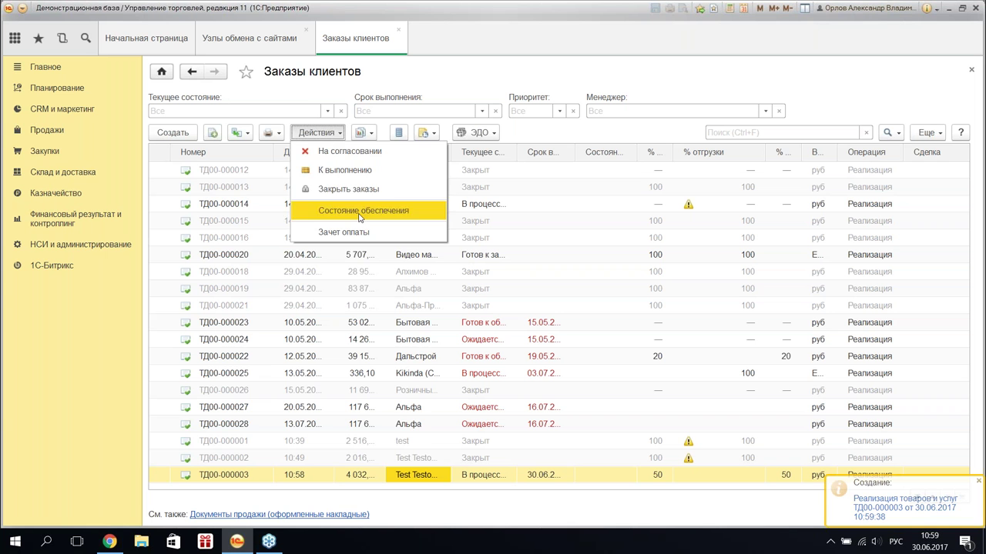
left_click(239, 133)
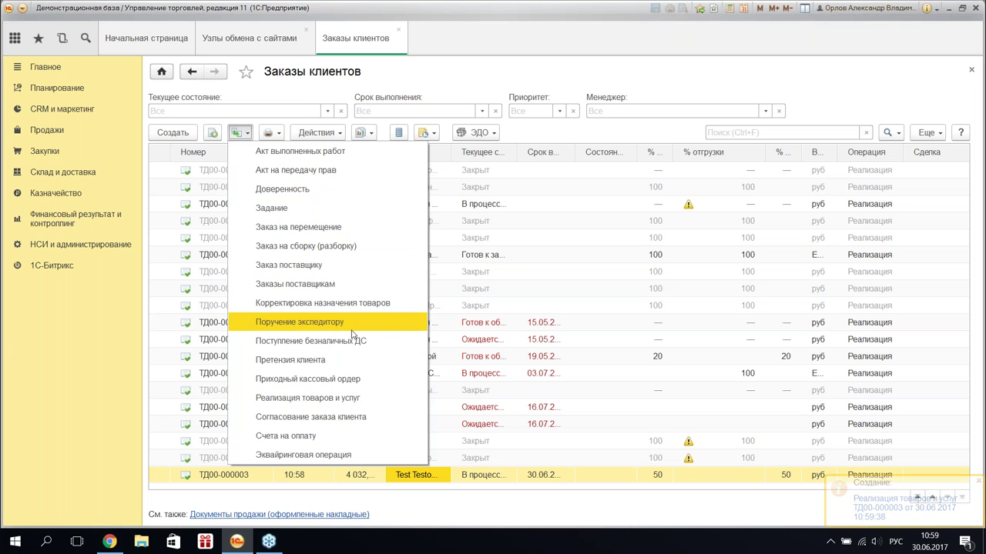
left_click(353, 403)
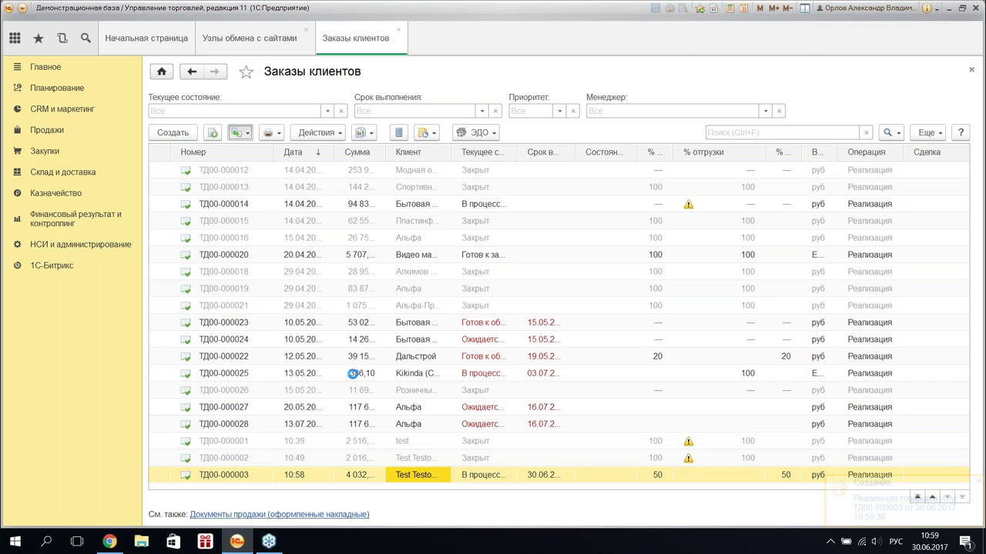
left_click(223, 140)
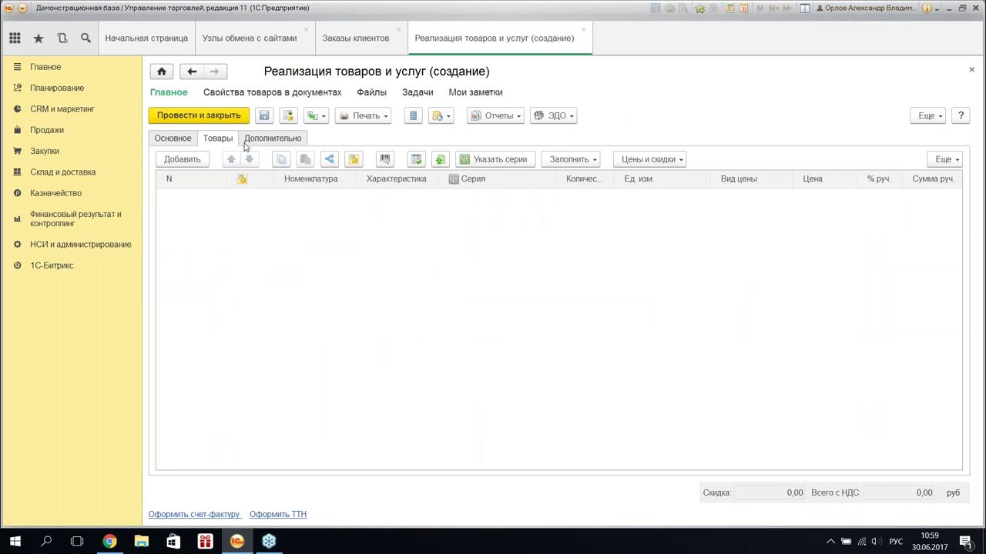
left_click(571, 160)
left_click(604, 197)
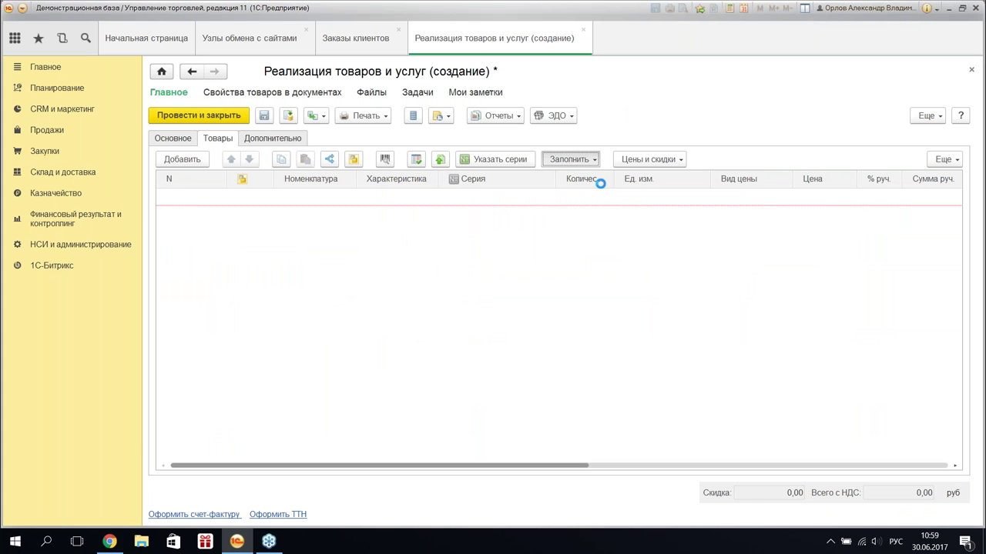
left_click(627, 217)
key("ctrl+Return")
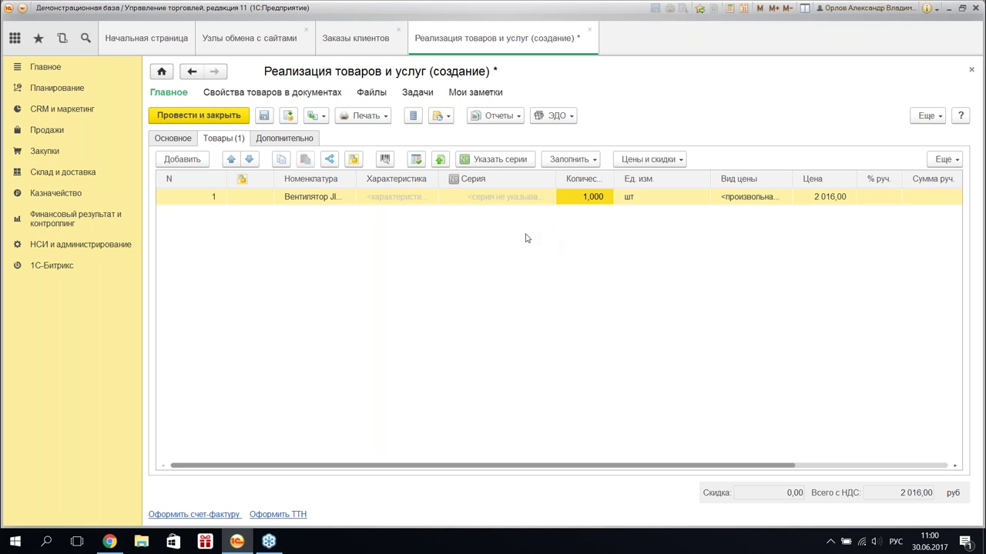
- Set the sale's delivery service to Доставка курьером on its additional details
left_click(284, 141)
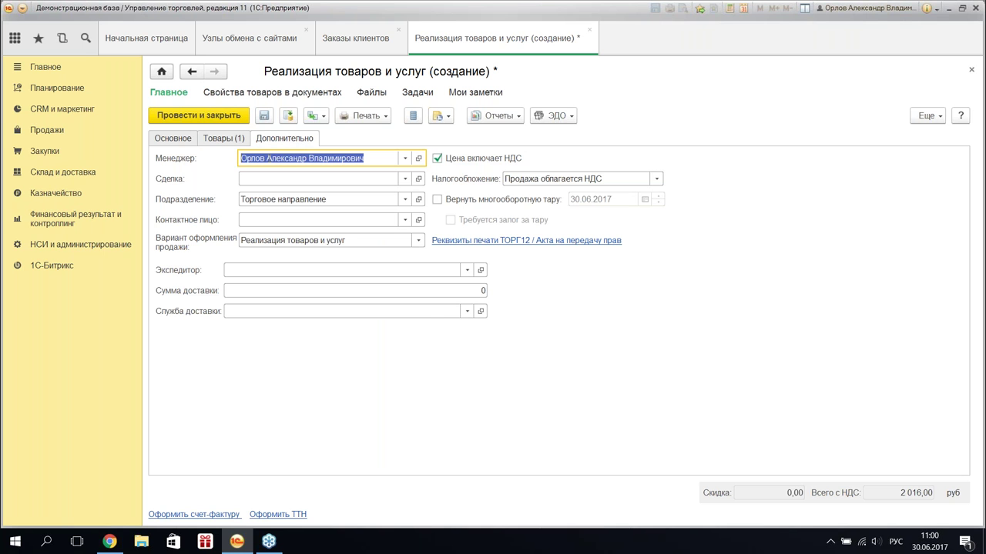
left_click(467, 311)
left_click(319, 355)
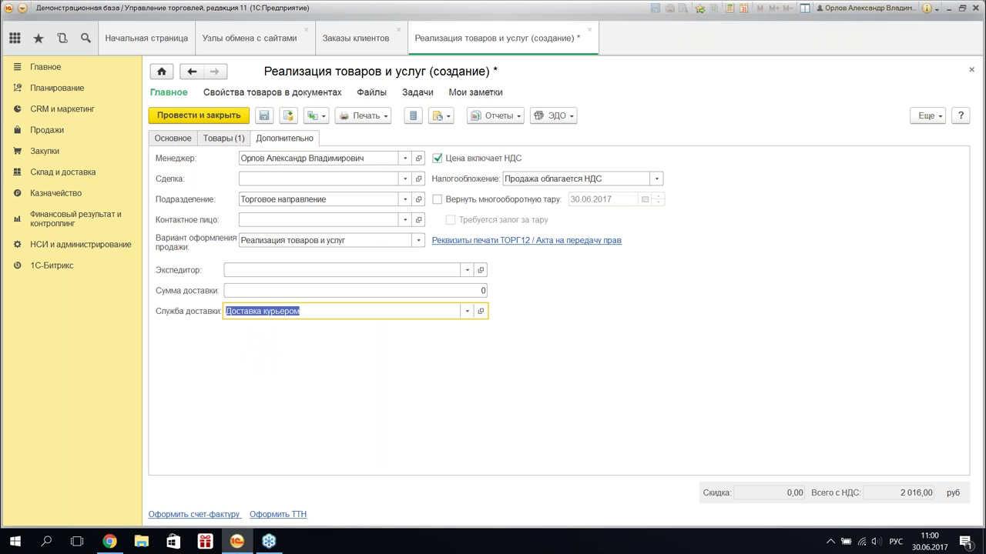
left_click(222, 138)
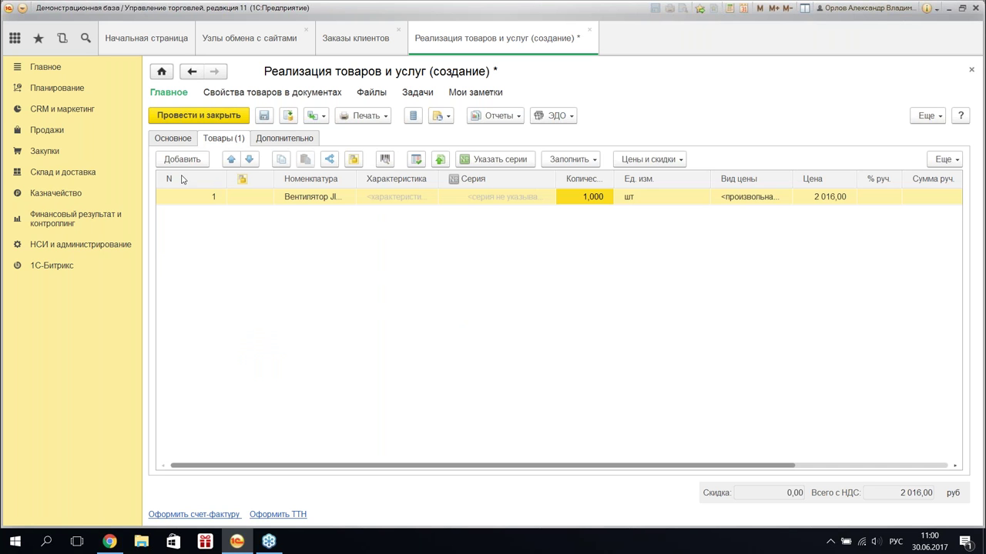
- Add line 2 by searching the full catalogue for 'дос' and picking the Доставка товара service
left_click(193, 163)
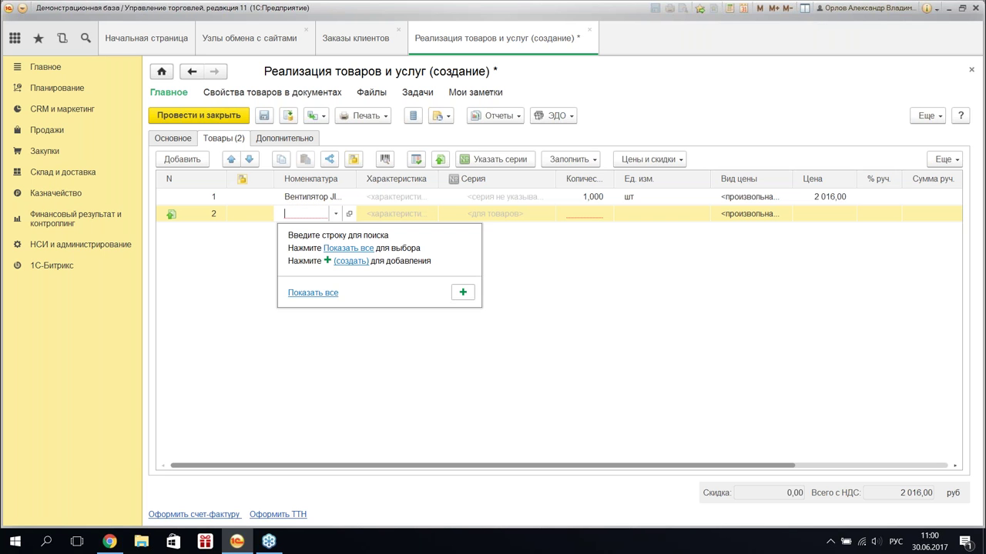
left_click(339, 248)
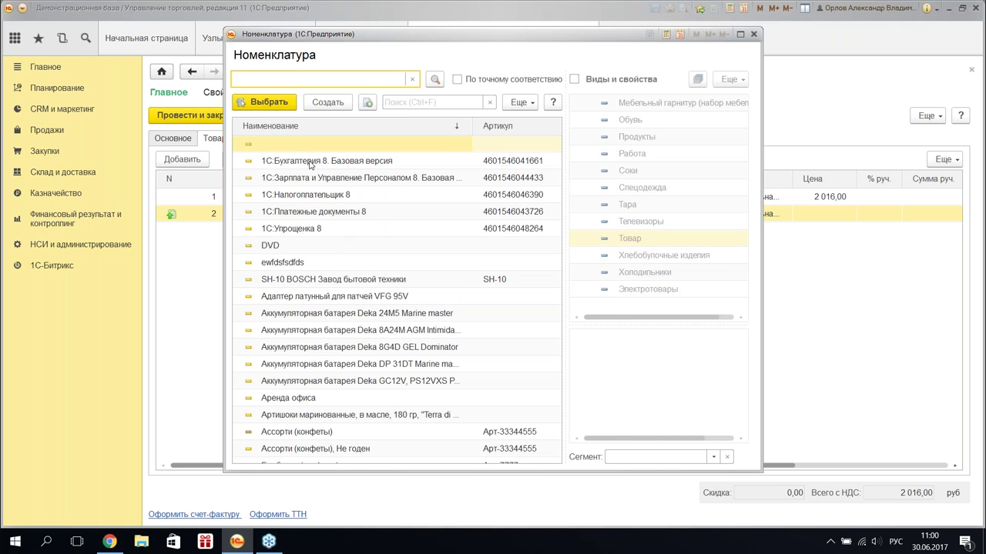
type("до")
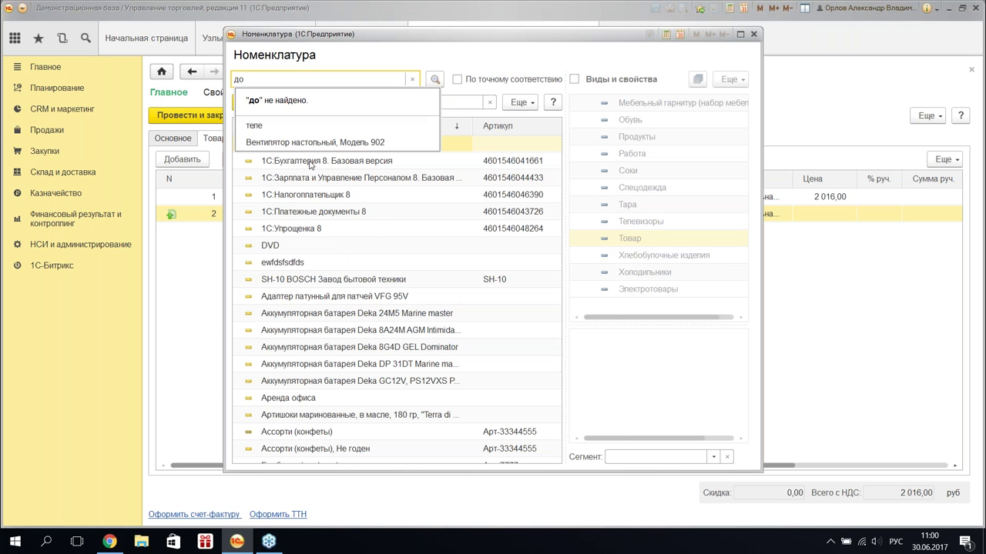
type("с")
key("Return")
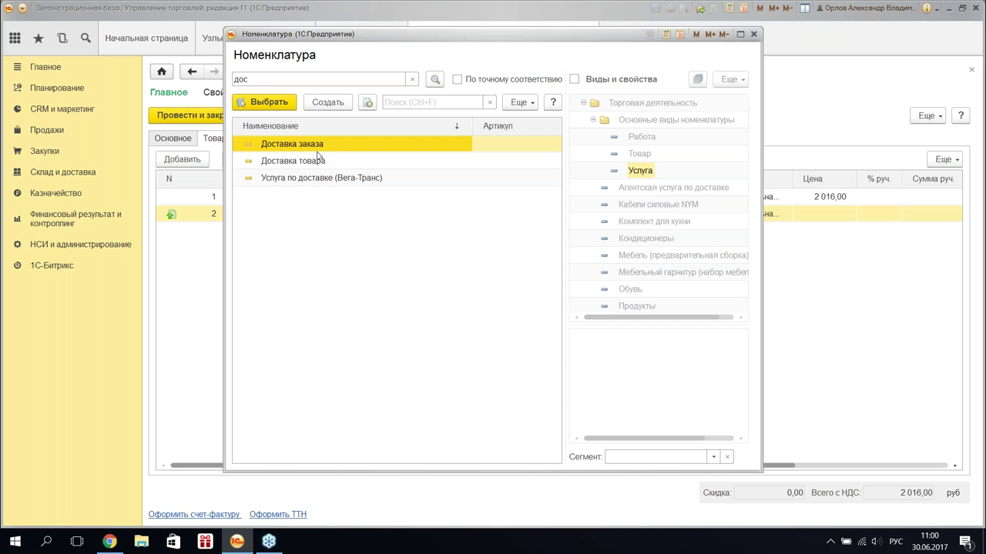
left_click(319, 164)
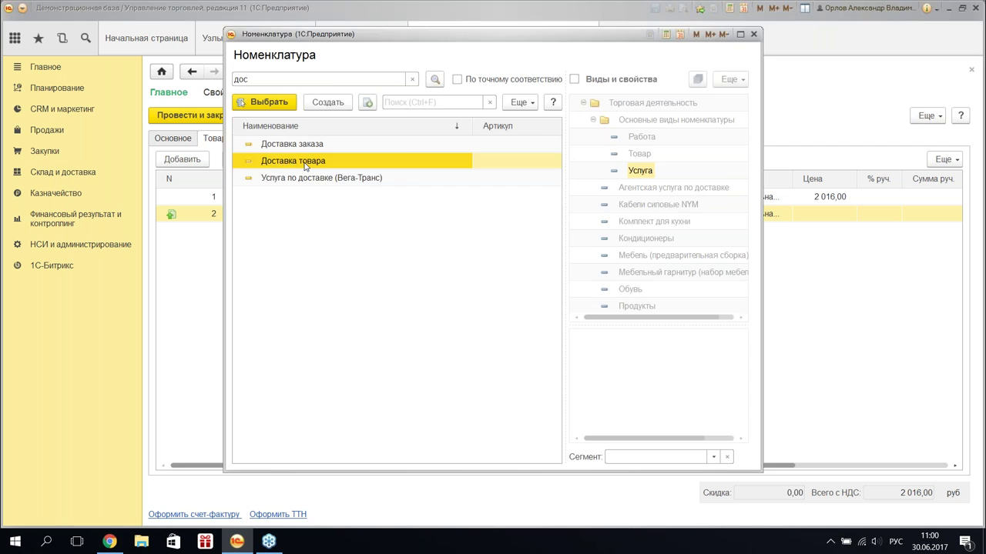
double_click(305, 163)
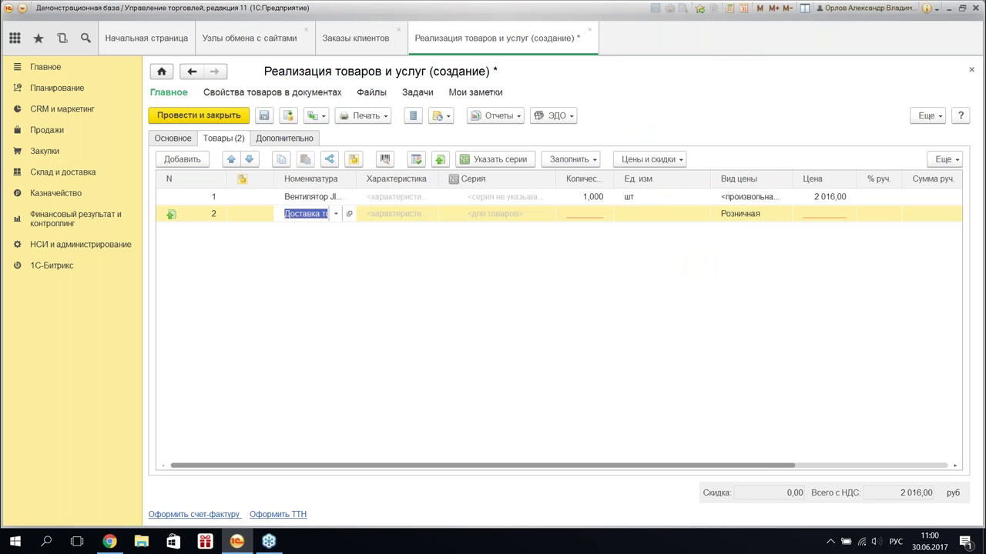
left_click(348, 255)
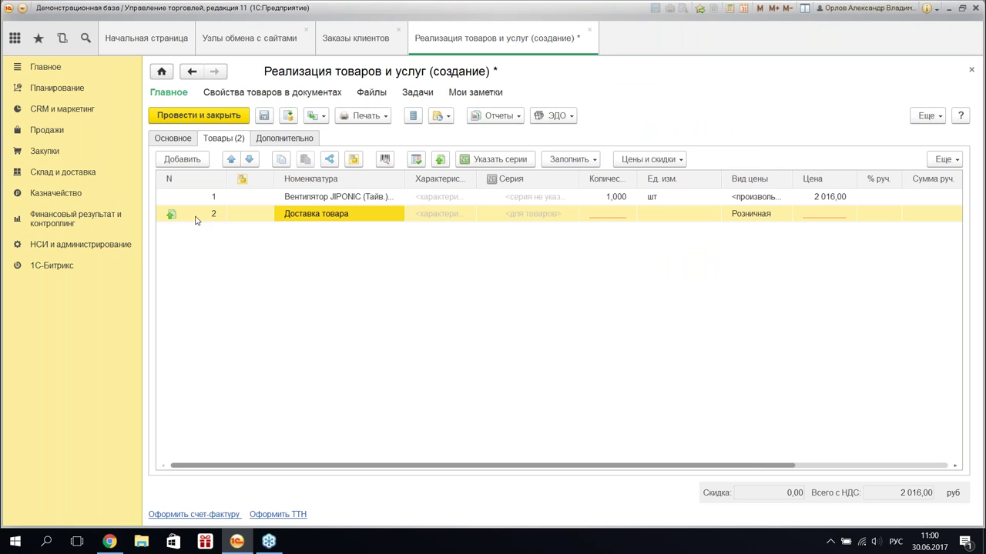
- List Bitrix codes for Номенклатура: Доставка заказа is ORDER_DELIVERY, Доставка товара has none
left_click(54, 266)
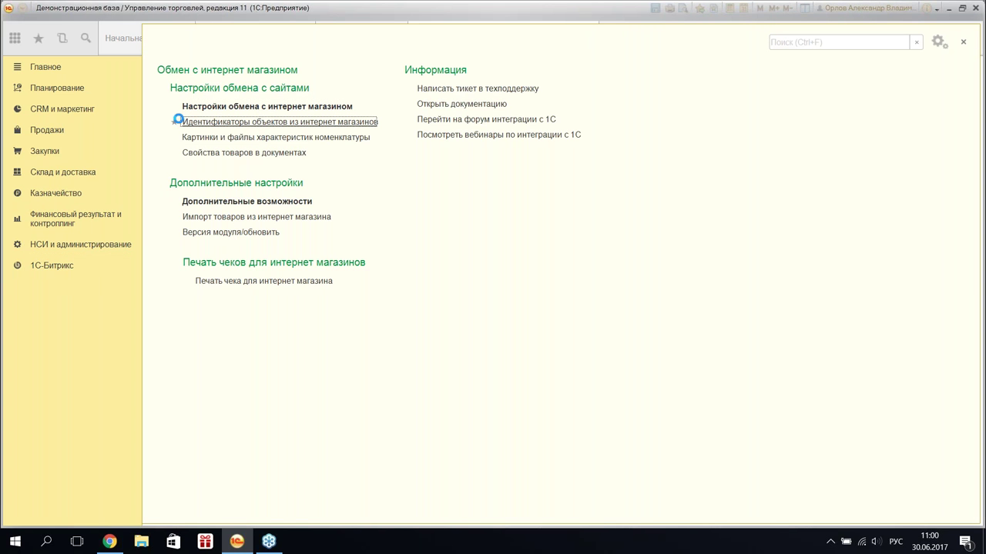
left_click(767, 100)
left_click(552, 253)
left_click(270, 346)
scroll(283, 351, "down", 20)
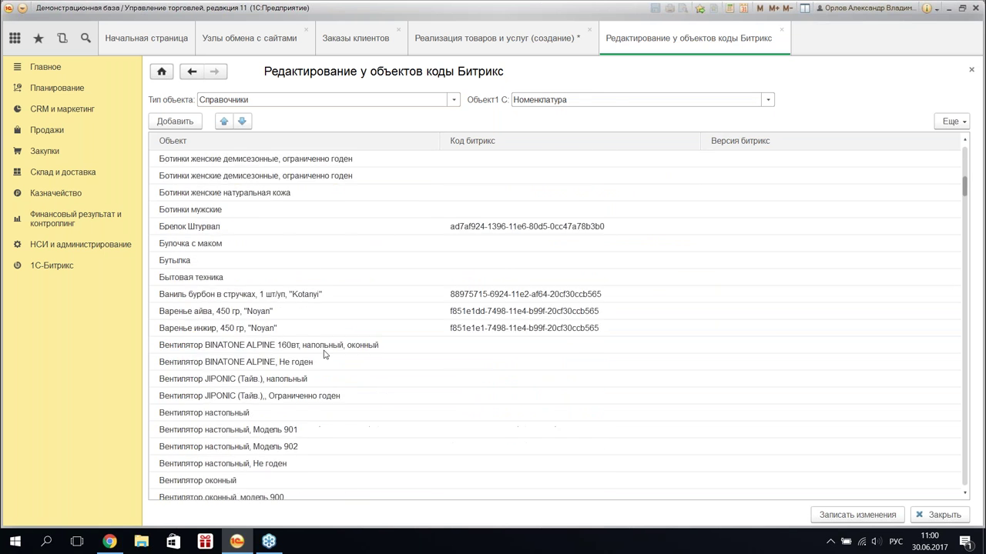
left_click(486, 211)
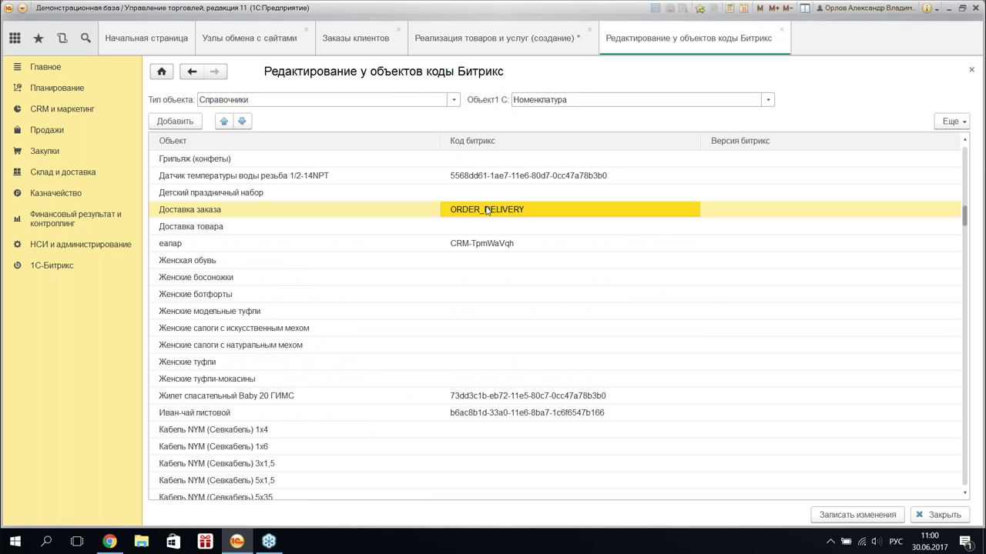
left_click(475, 213)
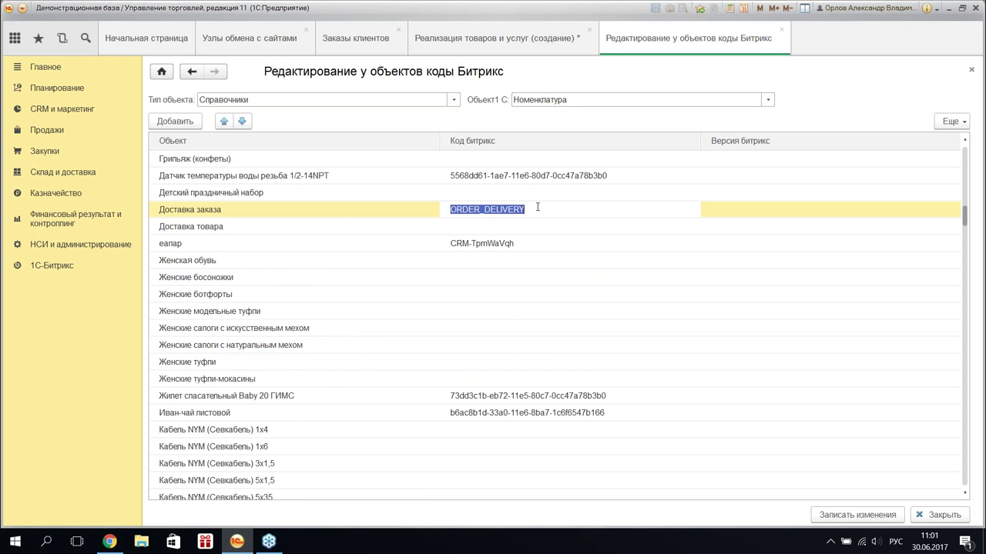
left_click(197, 225)
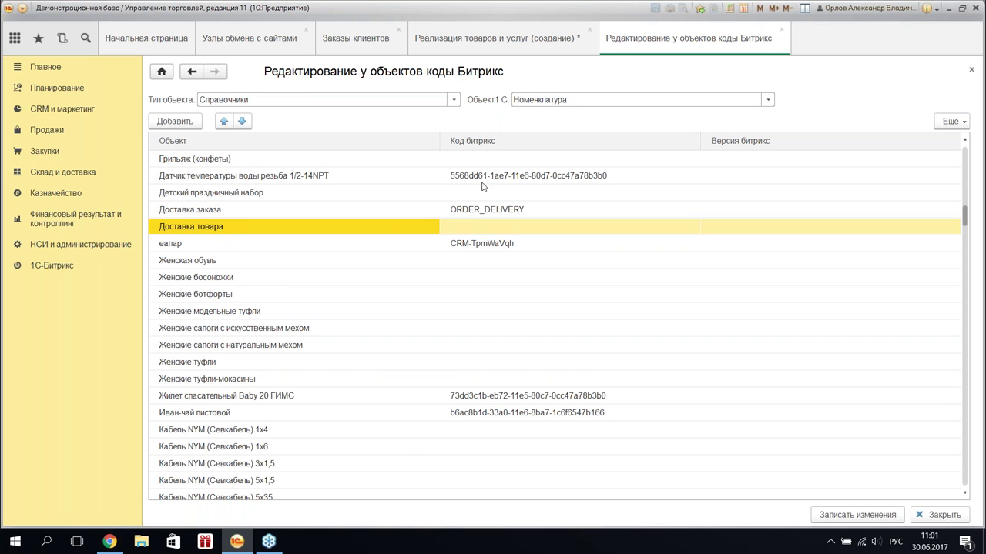
left_click(505, 217)
left_click(499, 227)
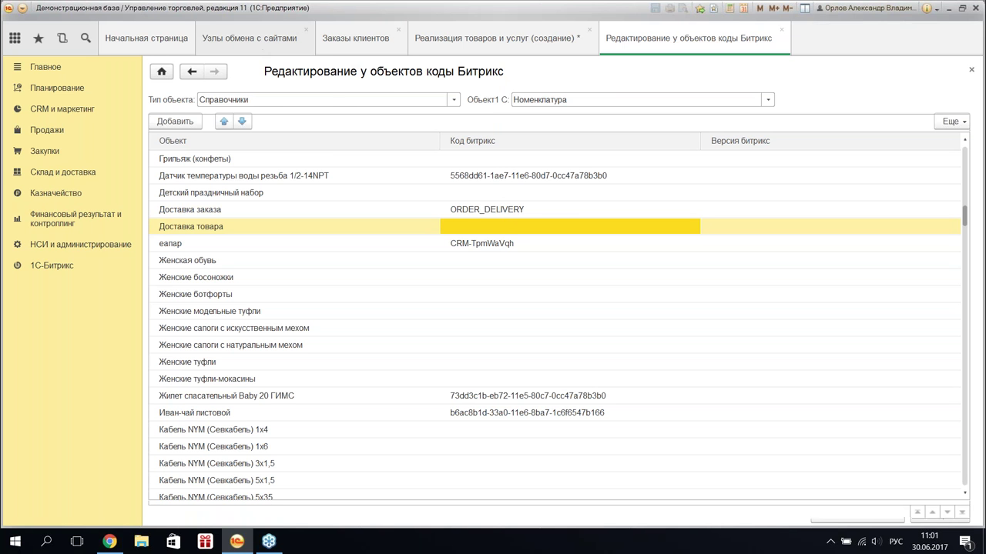
left_click(493, 38)
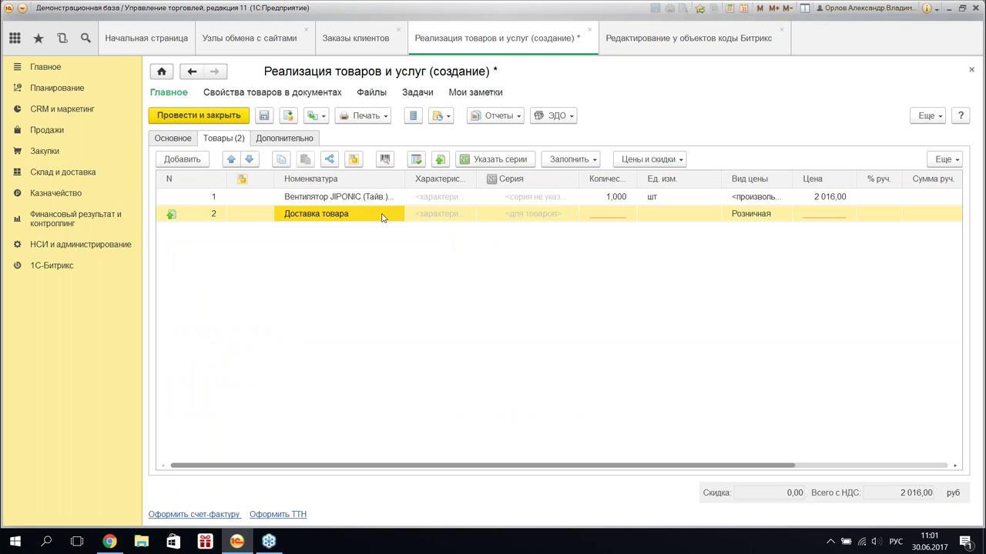
- Change line 2's item to Доставка заказа and set its quantity to 1
left_click(383, 218)
left_click(322, 256)
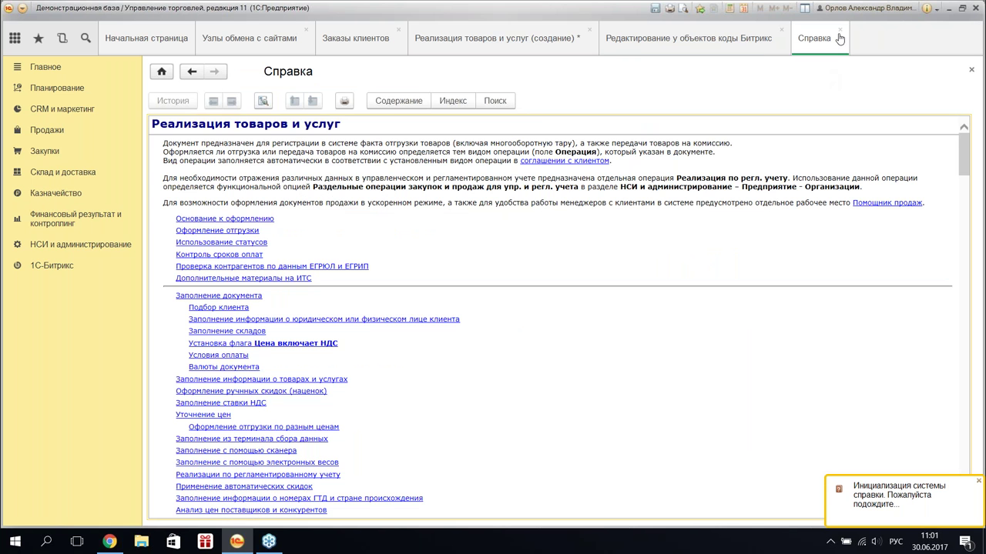
left_click(839, 37)
left_click(613, 216)
type("1")
left_click(829, 216)
- Clear line 2's price type, enter a 300,00 delivery price, and attempt to post the sale
left_click(751, 214)
left_click(772, 214)
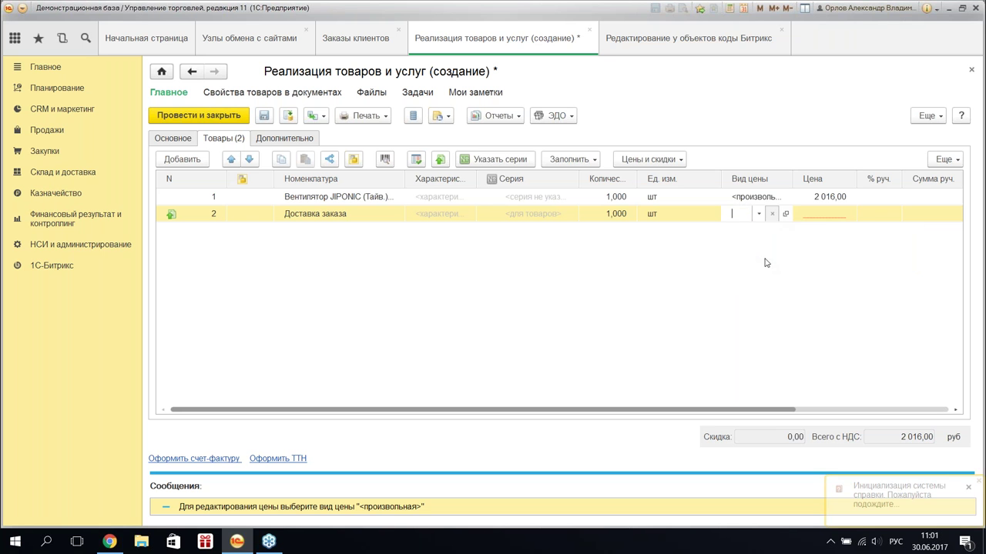
left_click(809, 218)
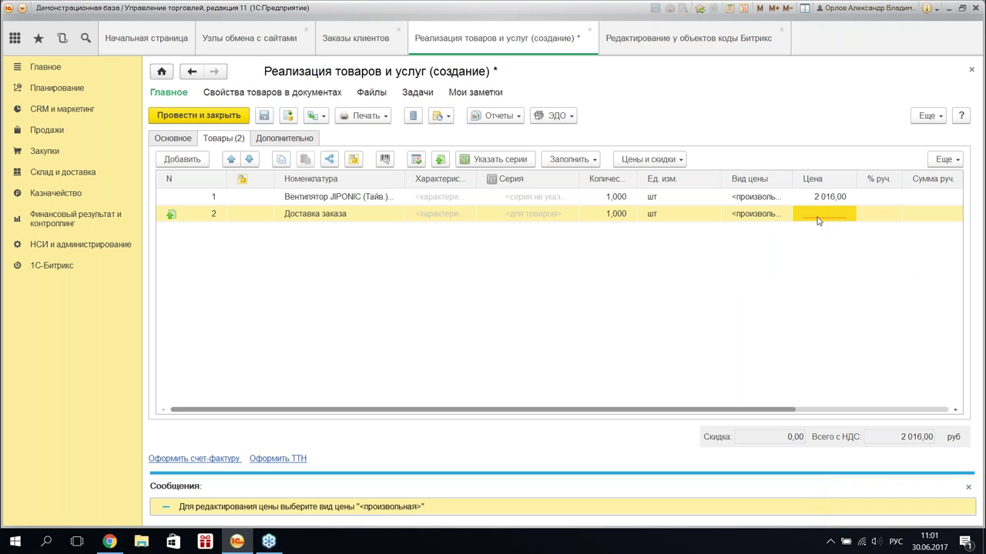
left_click(827, 219)
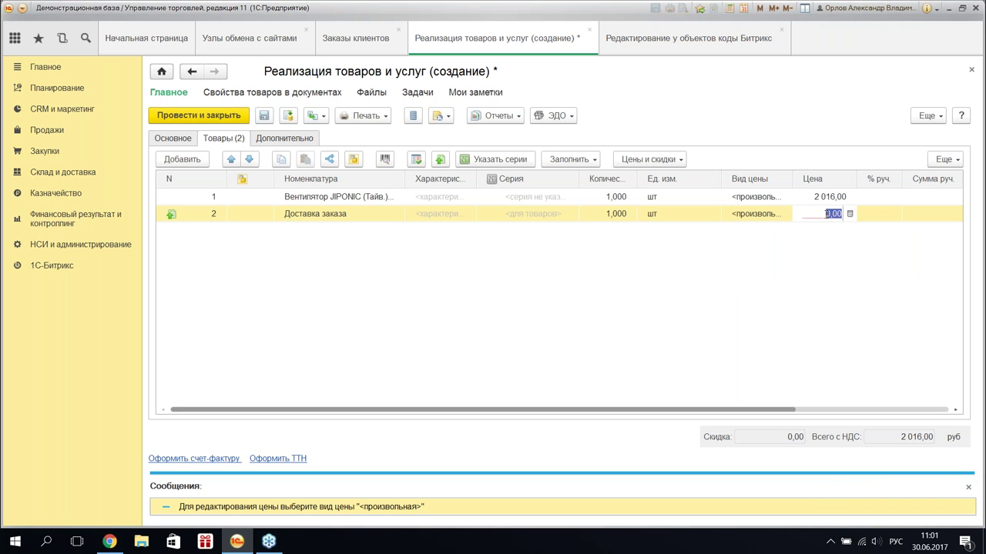
type("300")
key("Return")
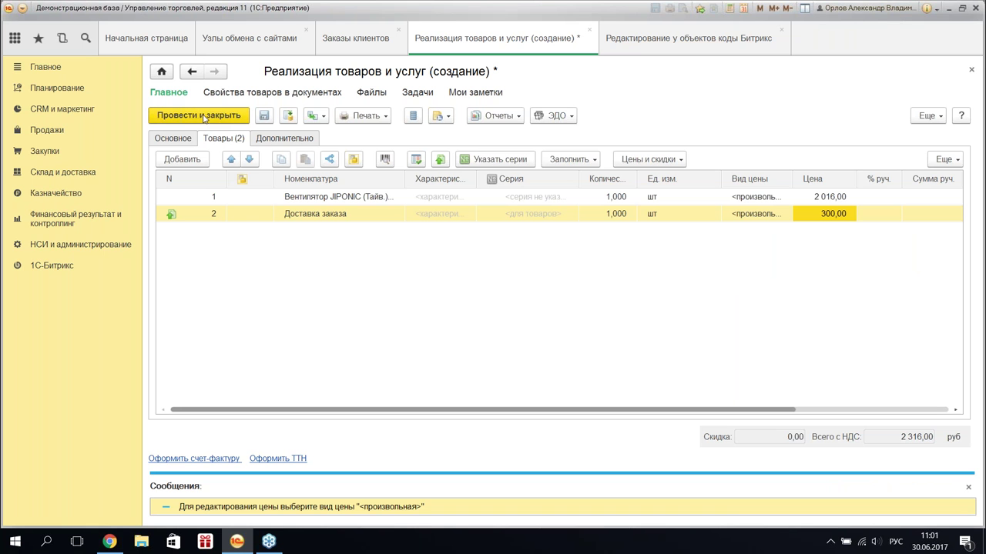
left_click(204, 117)
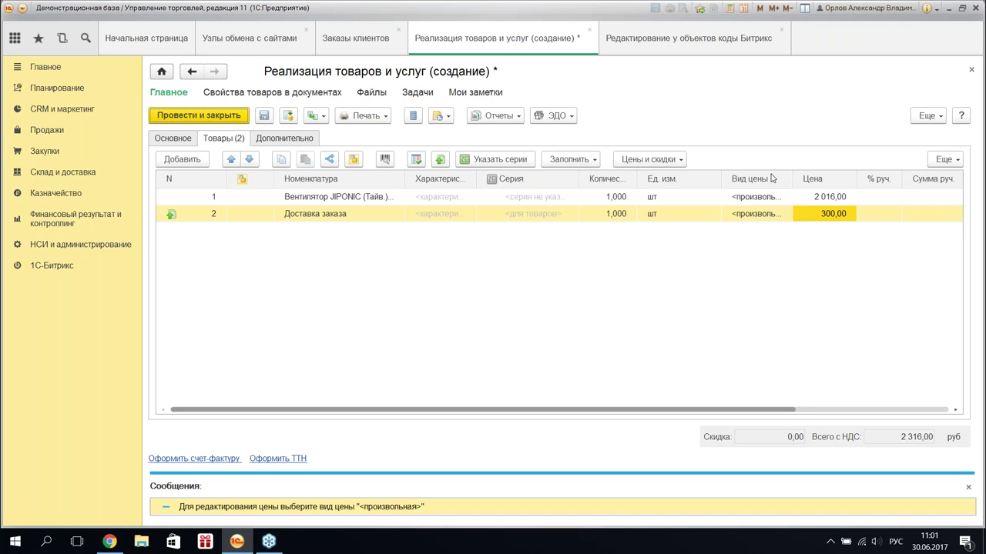
- Change the delivery price to 777,00 so the sale totals 2 793,00, then post and close it
left_click(822, 215)
type("777")
left_click(422, 248)
left_click(194, 119)
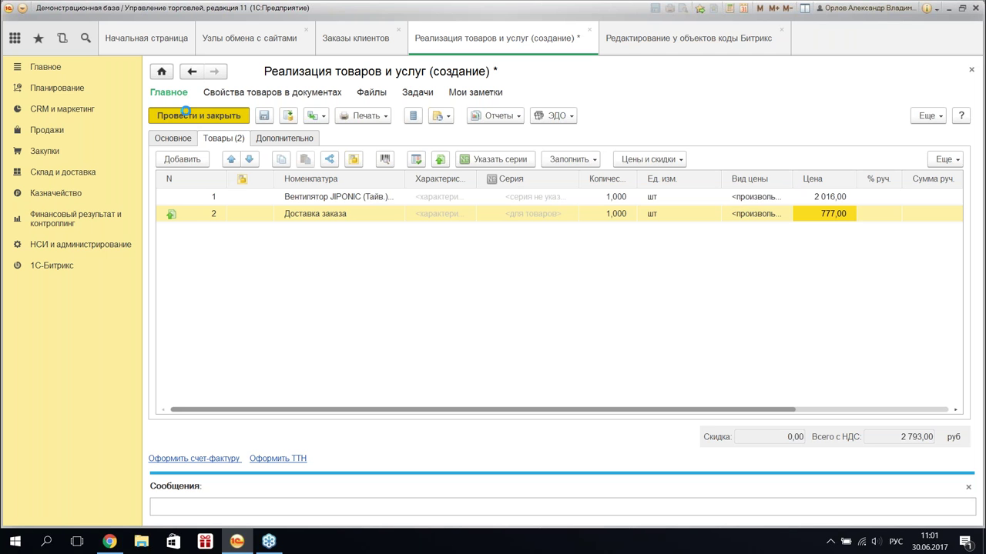
left_click(184, 112)
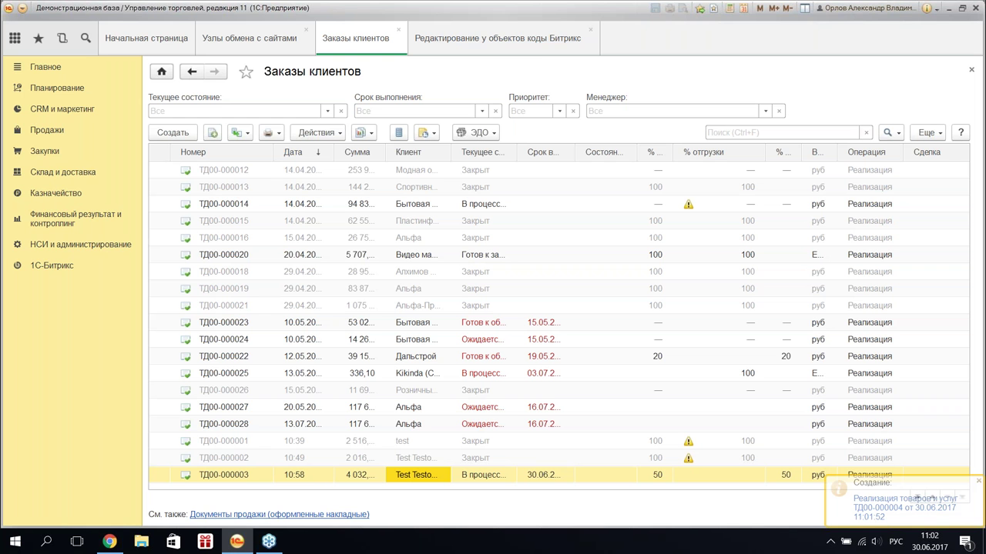
- Open the customer's website order and review its linked documents
double_click(395, 475)
key("Escape")
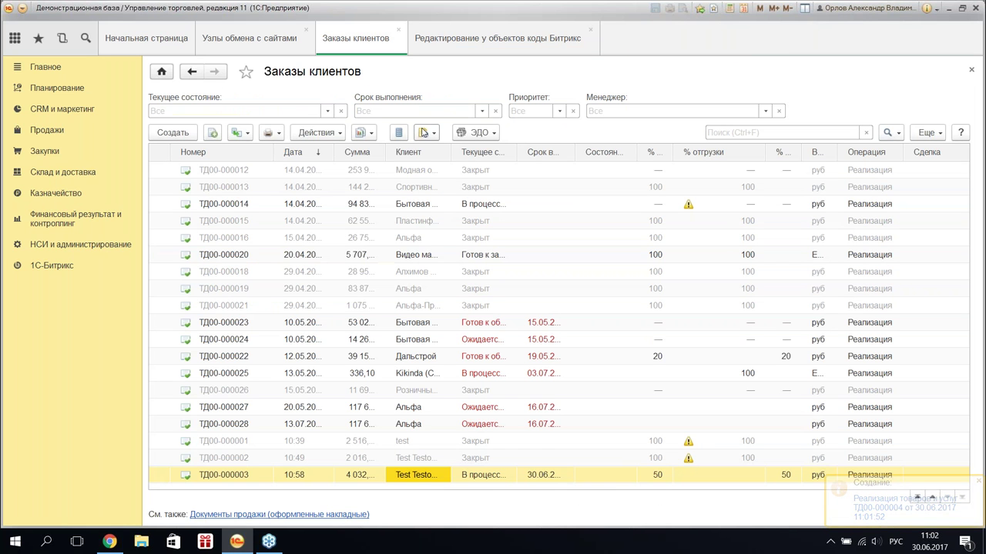
left_click(371, 135)
left_click(422, 218)
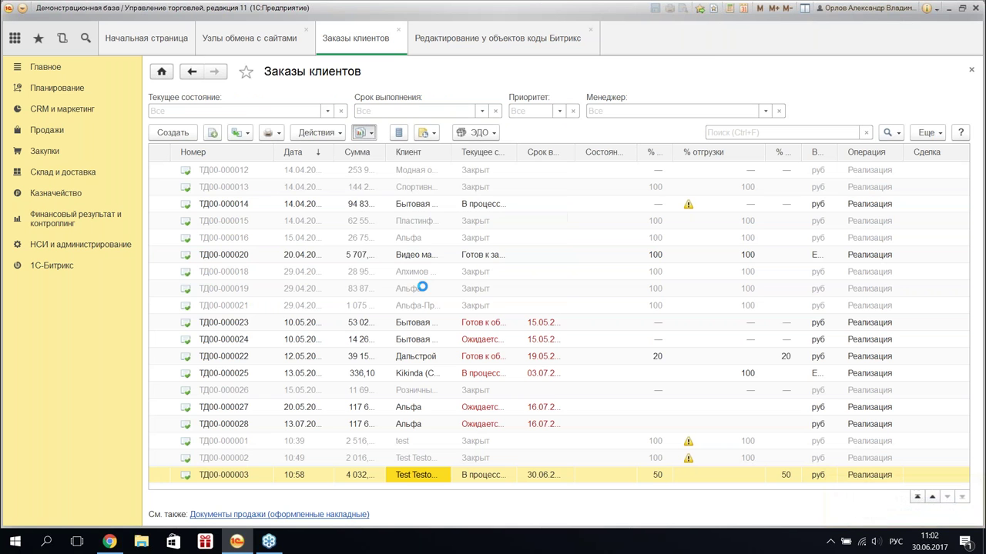
left_click(705, 29)
- Create an acquiring operation for 2 793,00 from the order, enter the card number, and post it
left_click(370, 135)
left_click(239, 133)
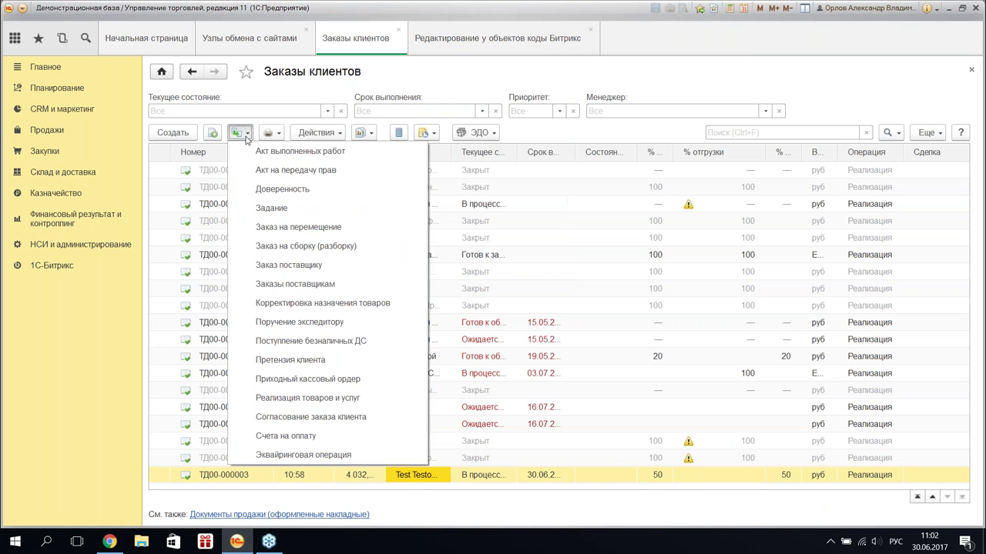
left_click(331, 436)
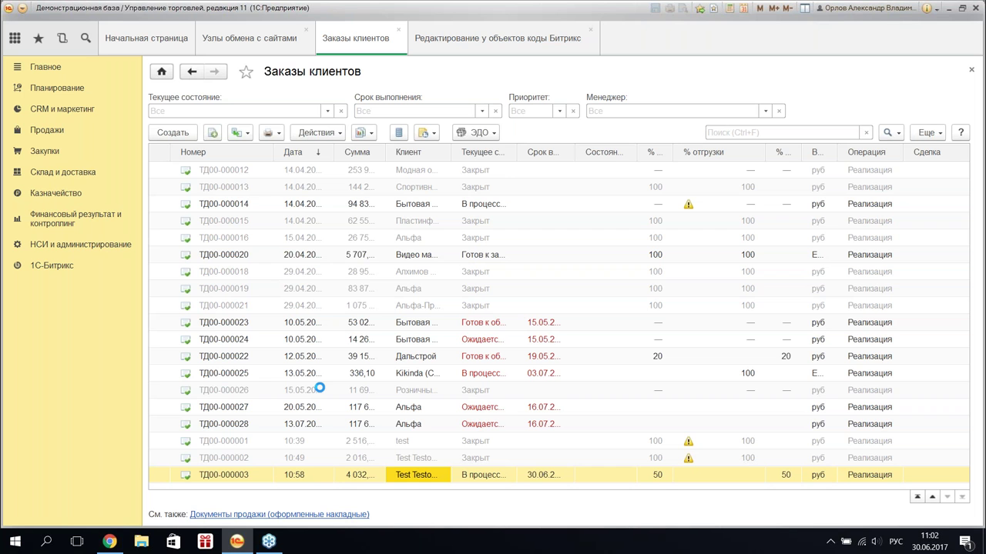
type("3323")
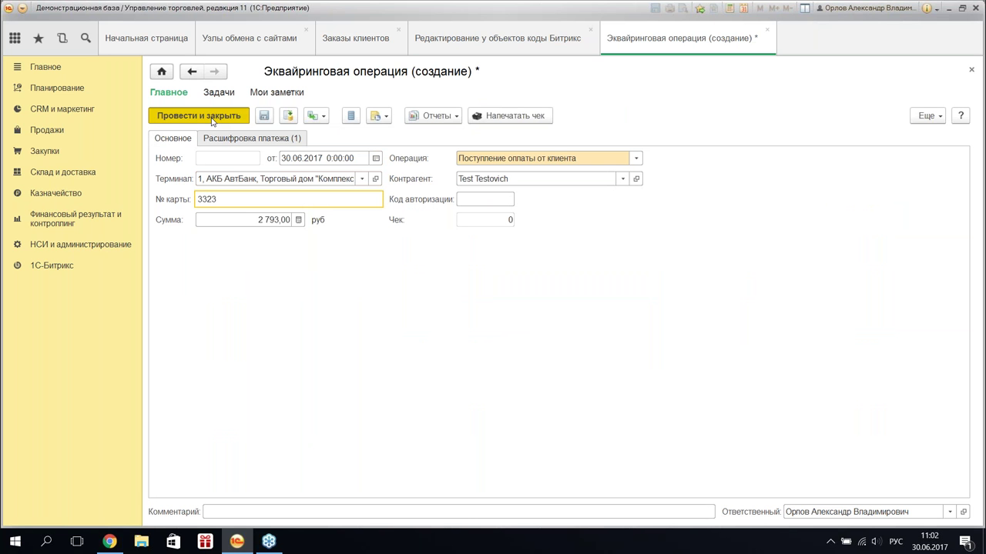
left_click(213, 119)
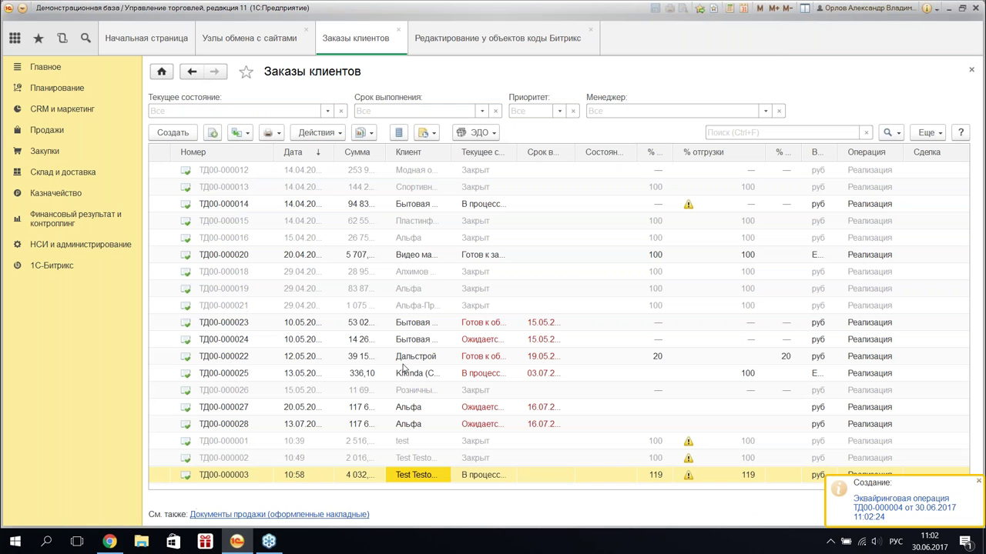
- Set the website order's status to Закрыт and post it
left_click(365, 475)
mouse_move(277, 92)
key("Return")
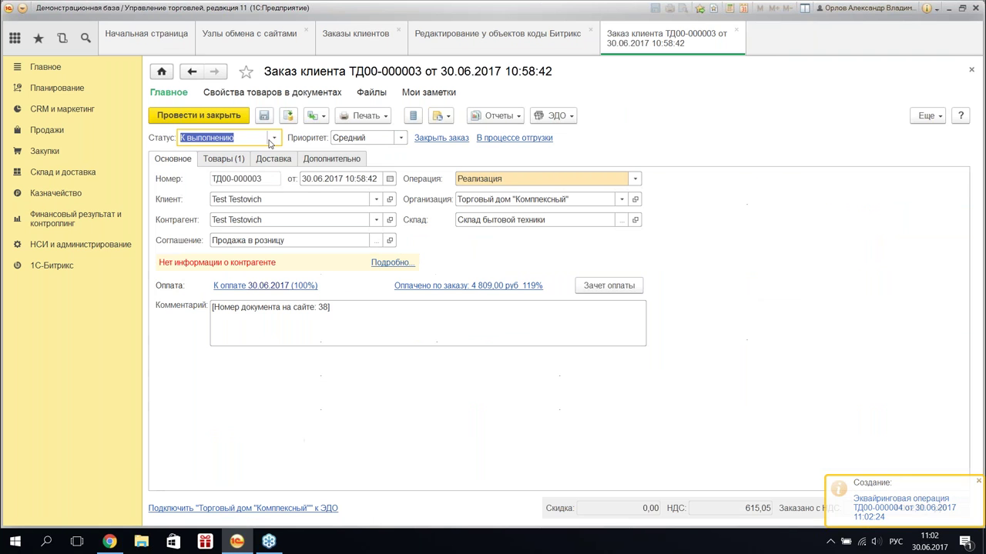
left_click(275, 138)
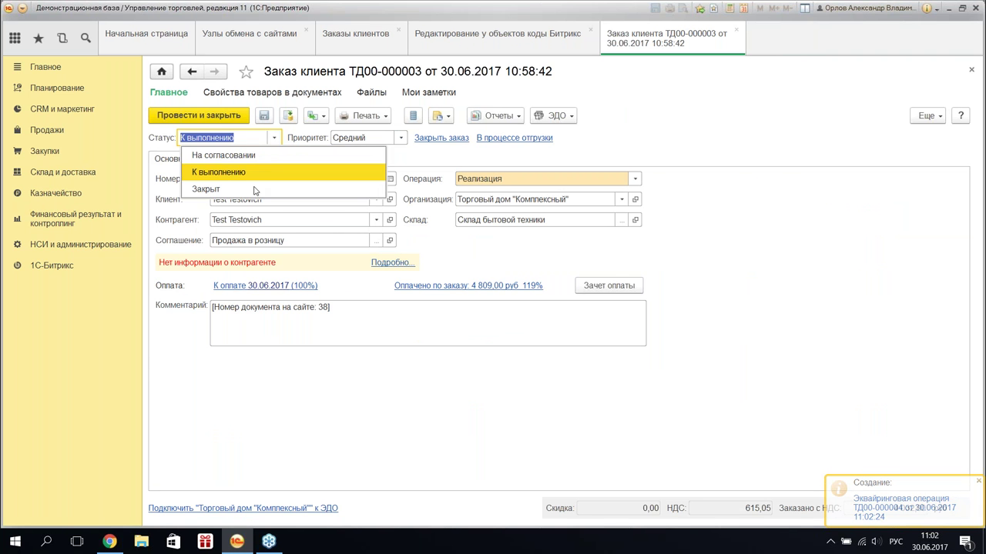
left_click(255, 189)
left_click(210, 115)
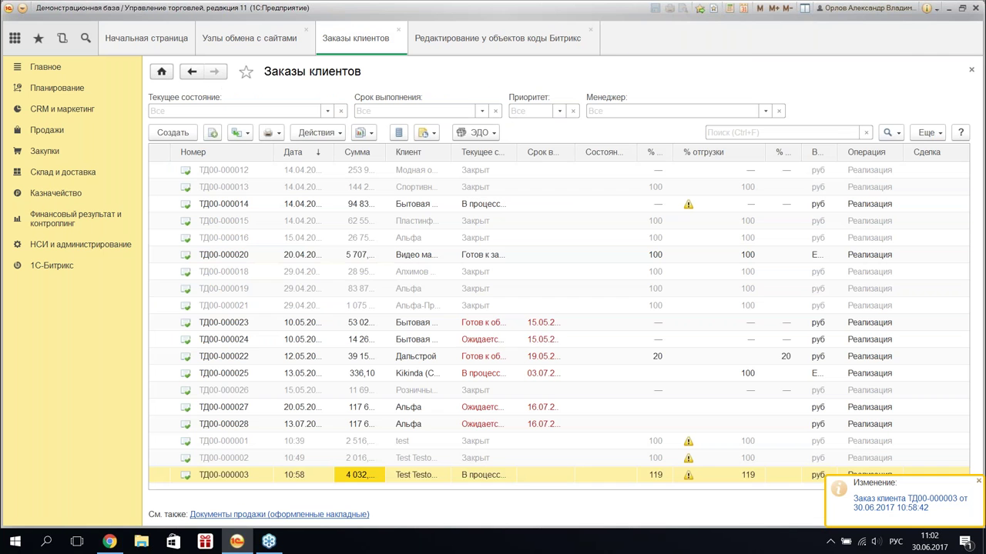
- Run the data exchange from the site exchange nodes, then view the Bitrix orders list
left_click(239, 42)
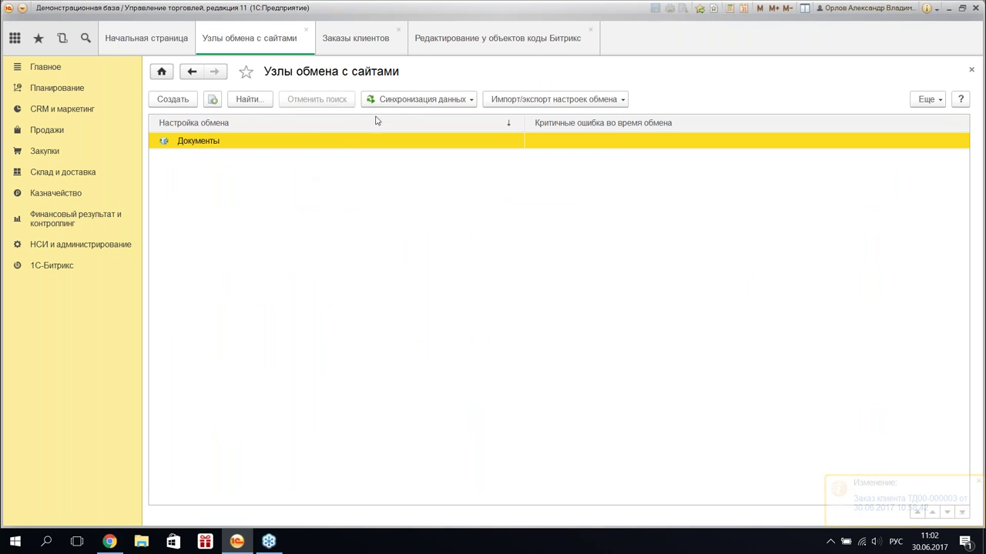
left_click(397, 100)
left_click(420, 120)
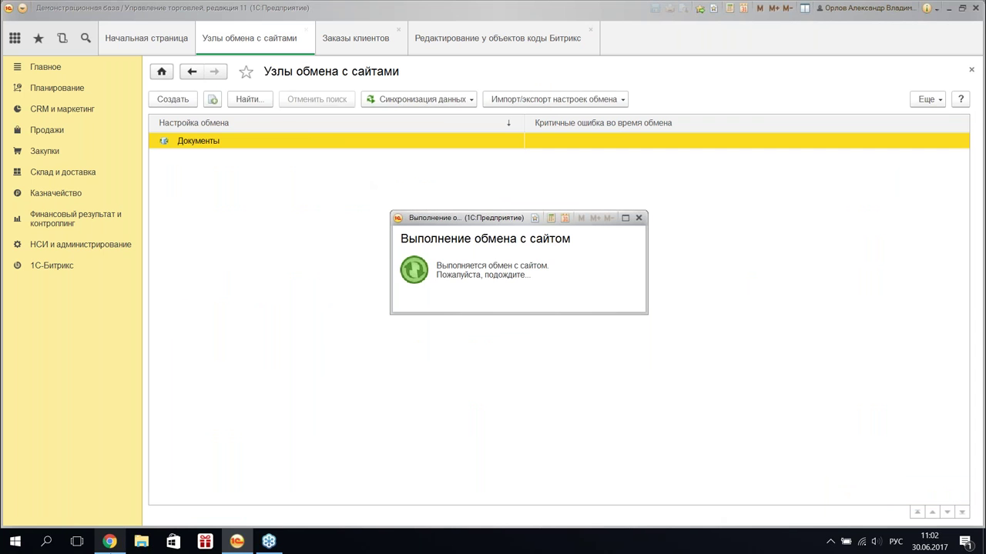
left_click(109, 542)
scroll(608, 462, "down", 1)
left_click_drag(510, 524, 546, 521)
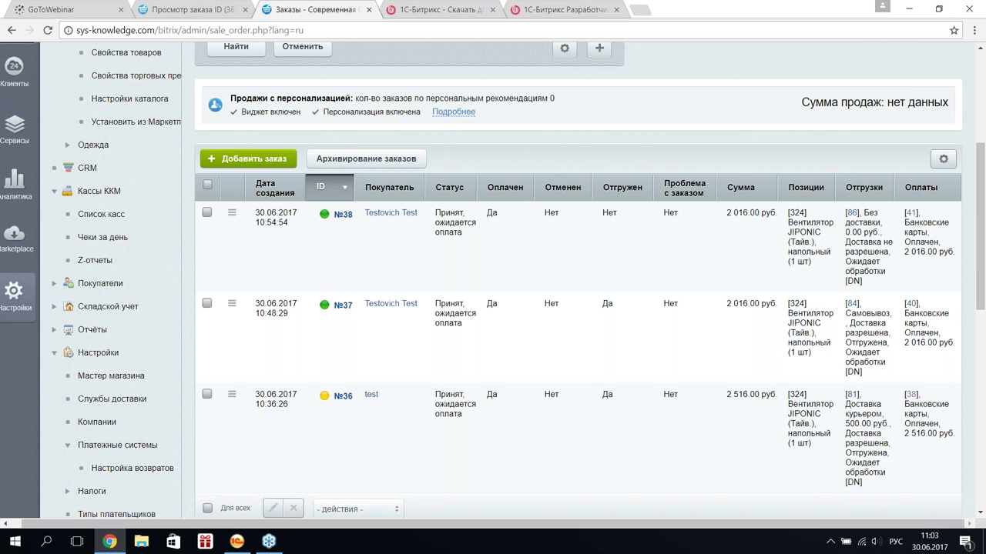
- Review the Заказы settings under Интеграция с 1С, then return to order №38 totalling 4 809.00
scroll(493, 278, "up", 1)
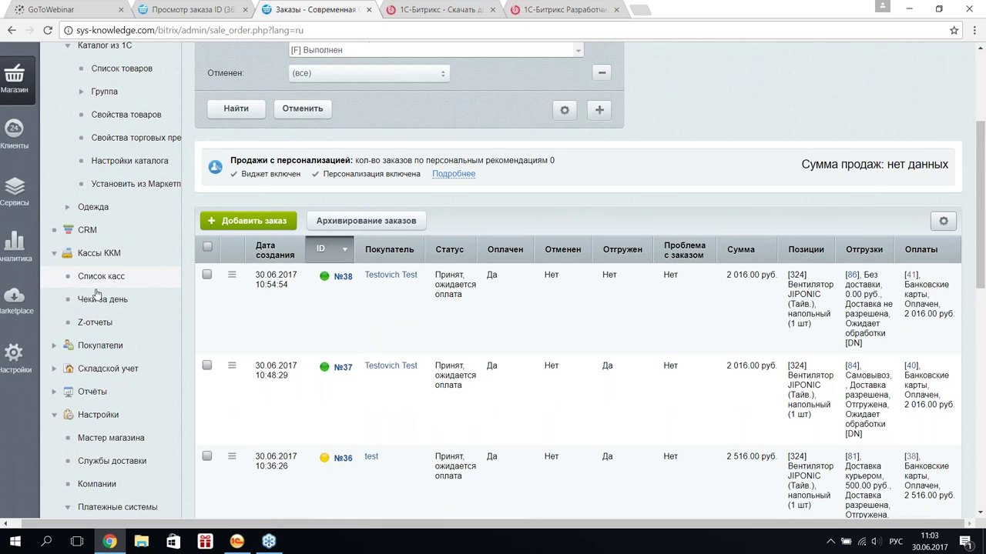
scroll(116, 378, "down", 5)
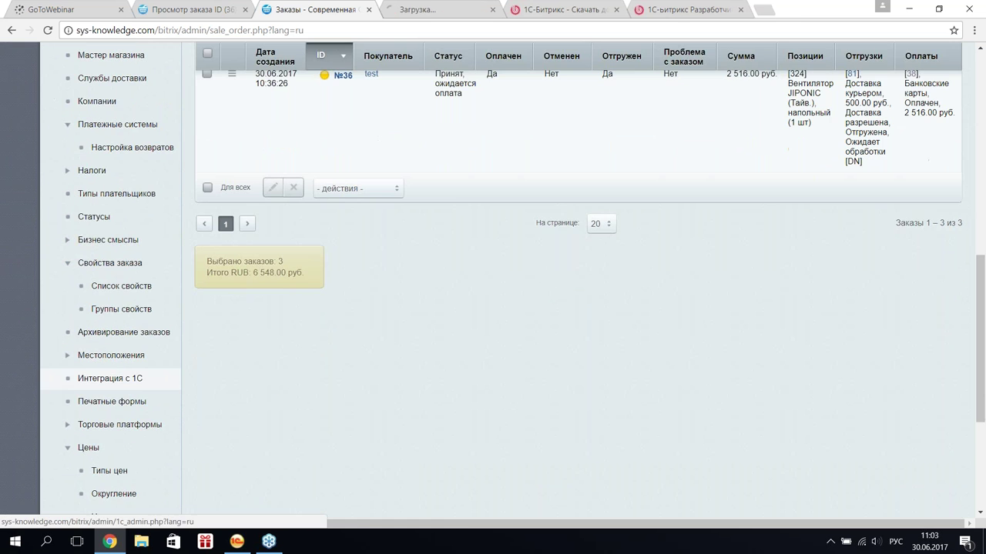
key("ctrl+Tab")
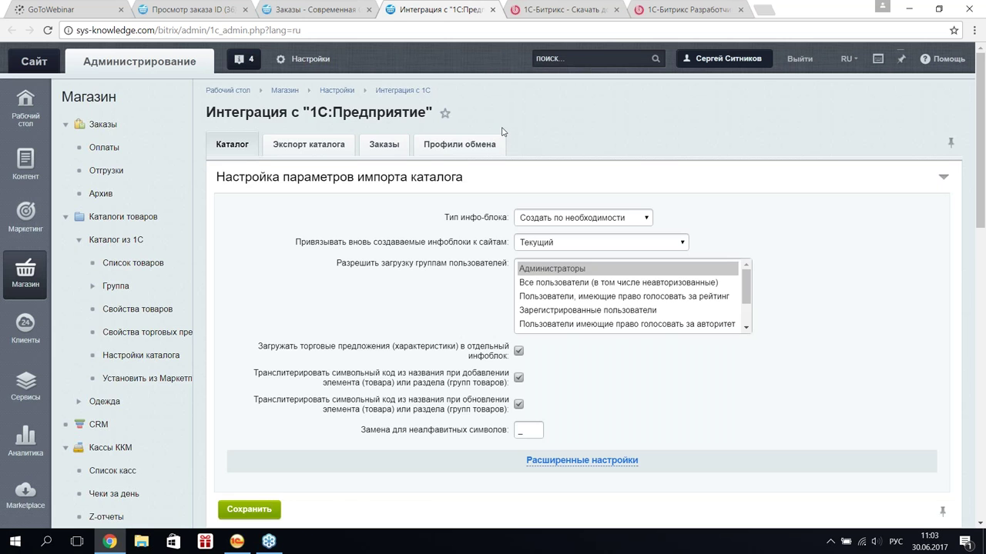
scroll(502, 131, "down", 2)
left_click(383, 56)
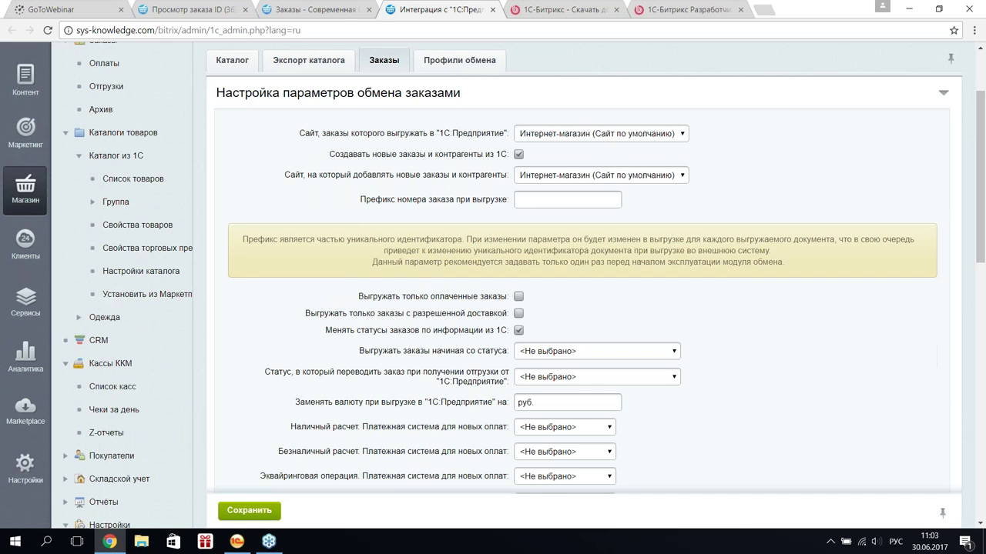
scroll(577, 308, "down", 3)
scroll(375, 218, "down", 2)
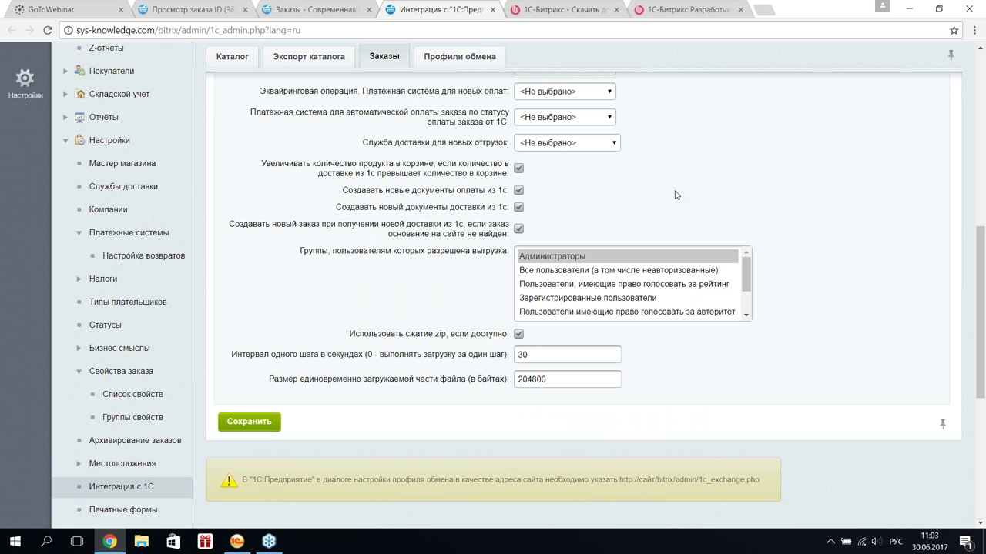
scroll(666, 166, "up", 3)
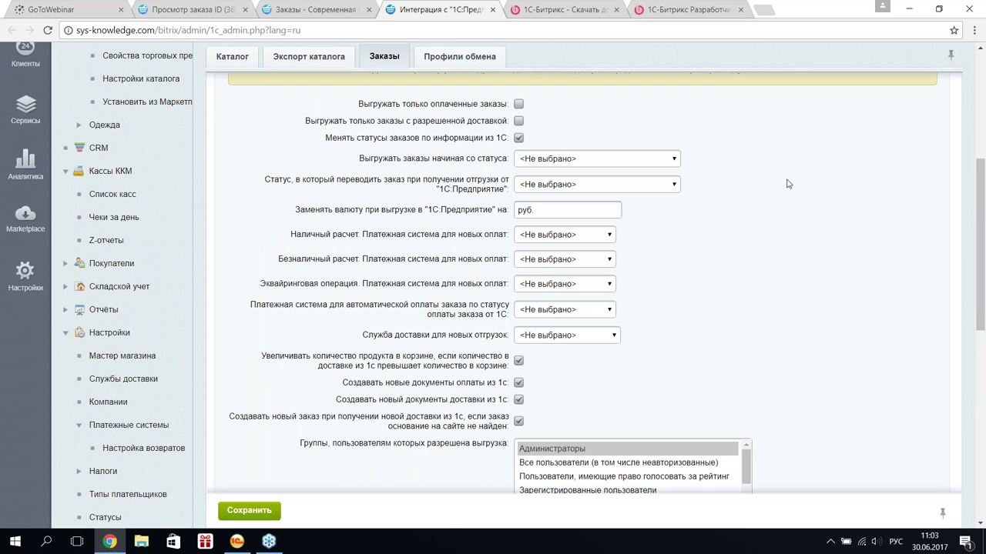
scroll(787, 183, "up", 3)
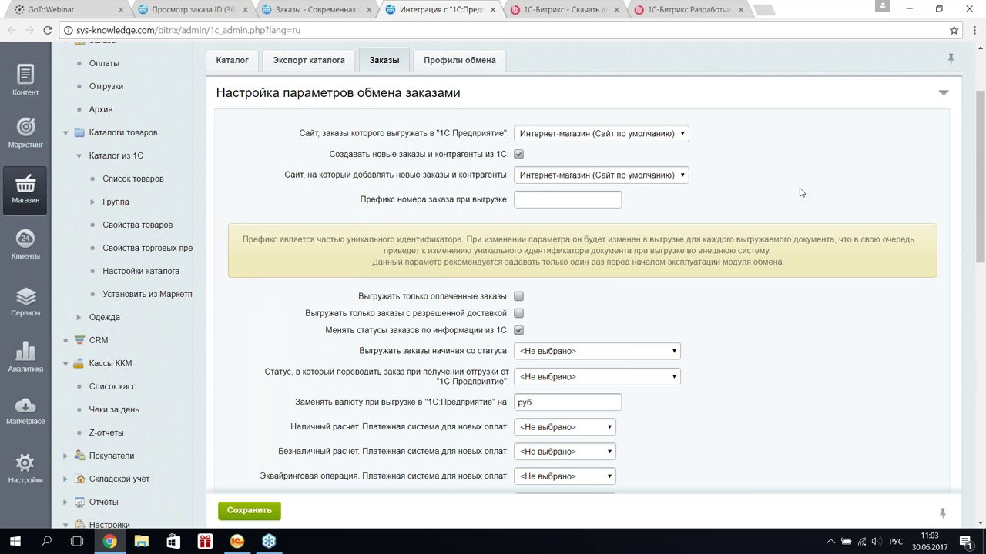
scroll(650, 328, "down", 1)
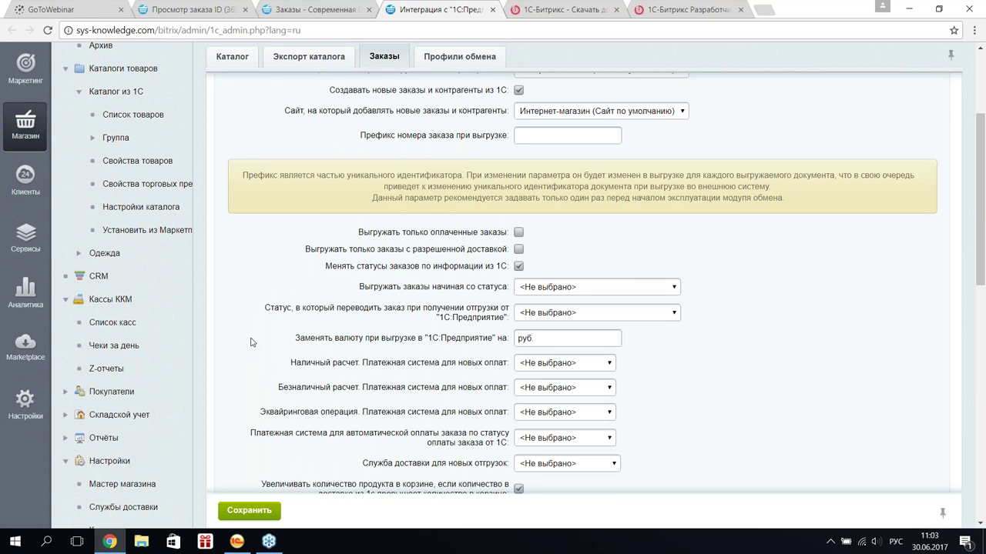
scroll(250, 342, "down", 1)
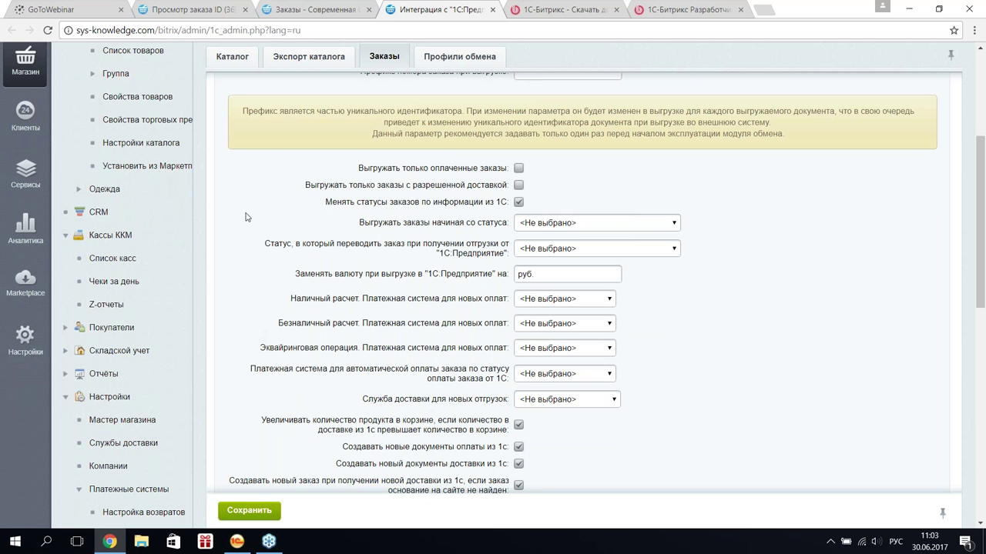
left_click(316, 10)
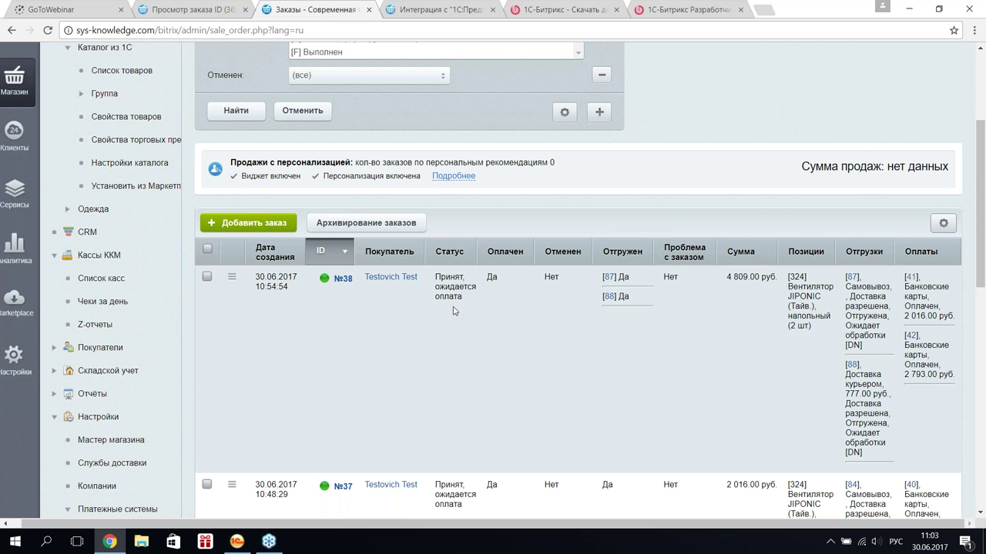
- Glance at the newest order, then open order №38 from the order list
mouse_move(457, 296)
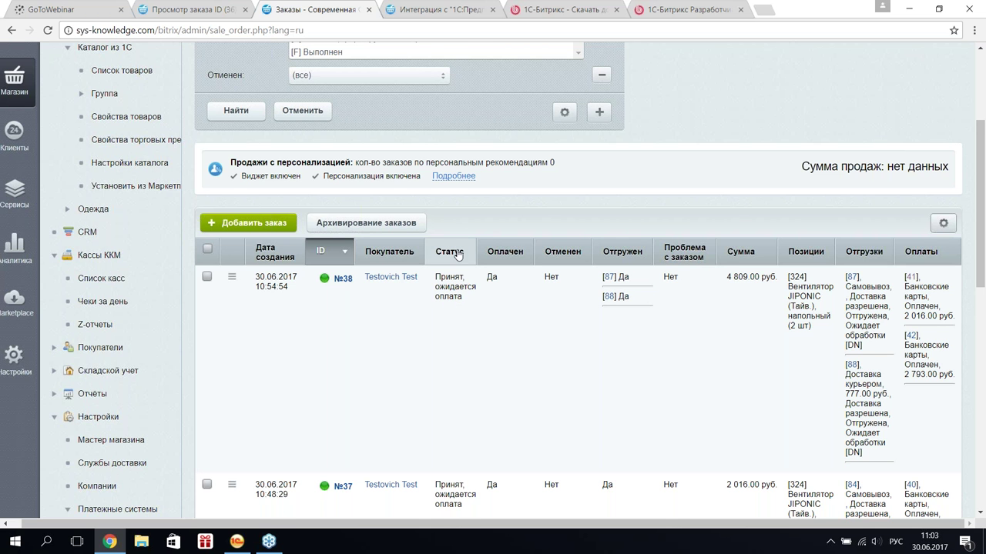
scroll(458, 255, "down", 1)
mouse_move(457, 231)
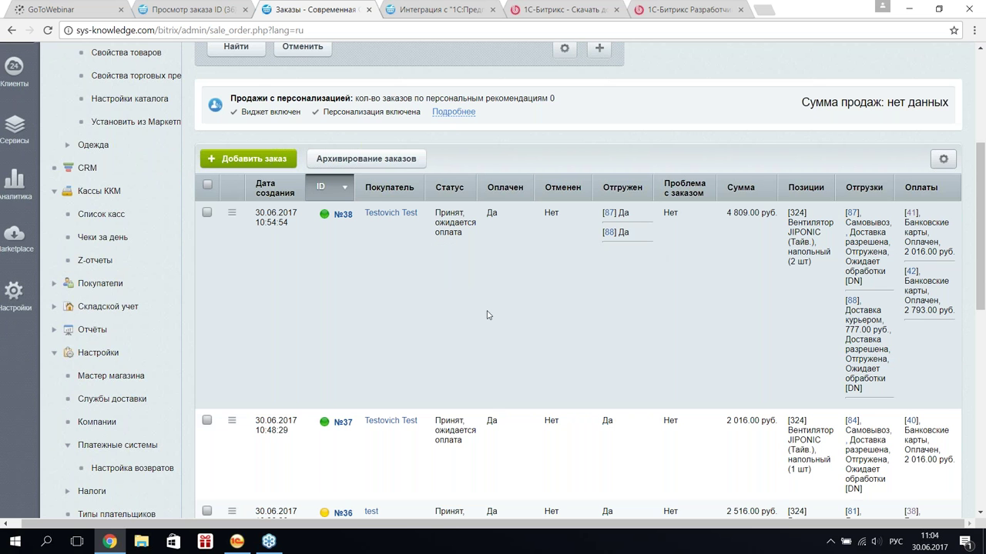
double_click(260, 297)
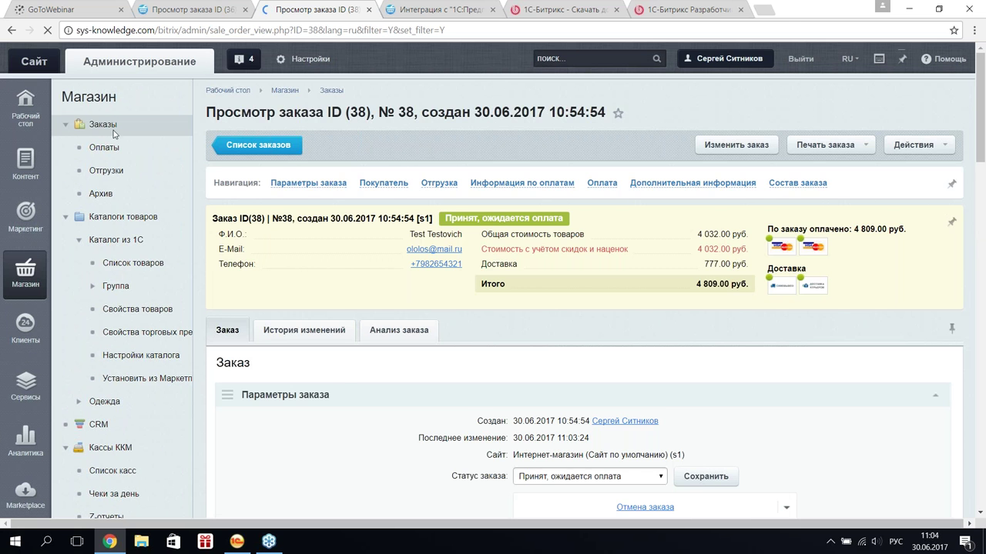
left_click(102, 124)
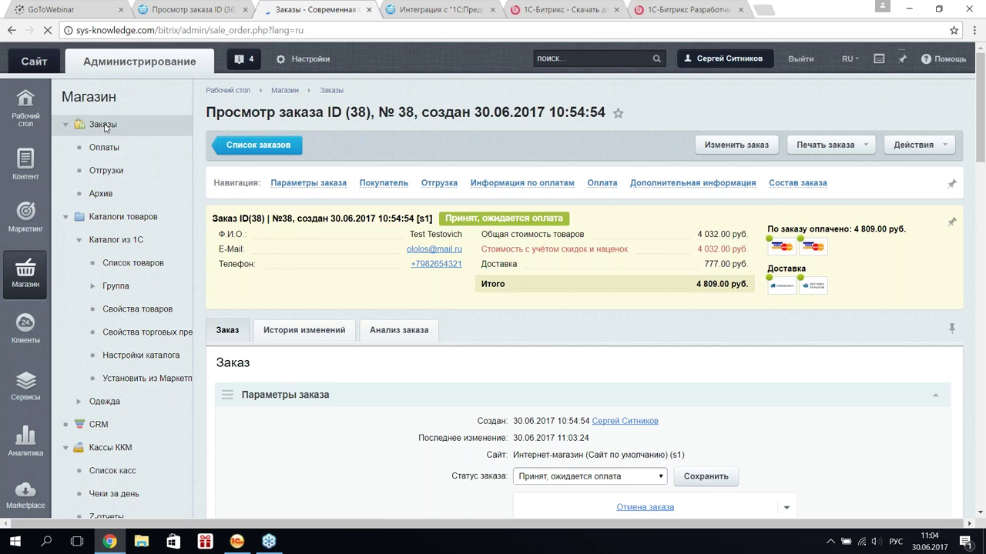
scroll(595, 231, "down", 1)
scroll(784, 449, "down", 3)
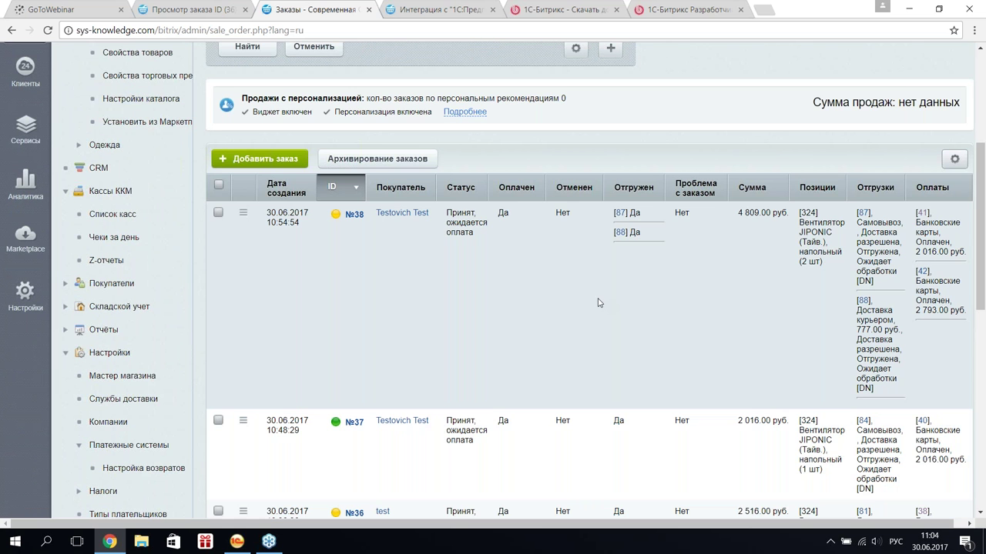
double_click(599, 303)
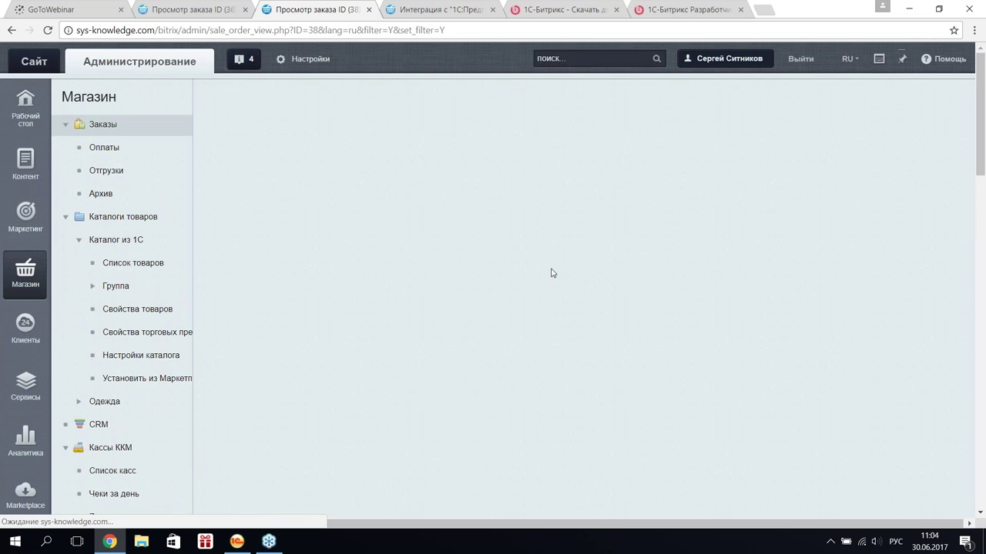
- Review order №38's second payment and shipment №87's statuses, then open shipment №87 for editing
scroll(543, 274, "down", 3)
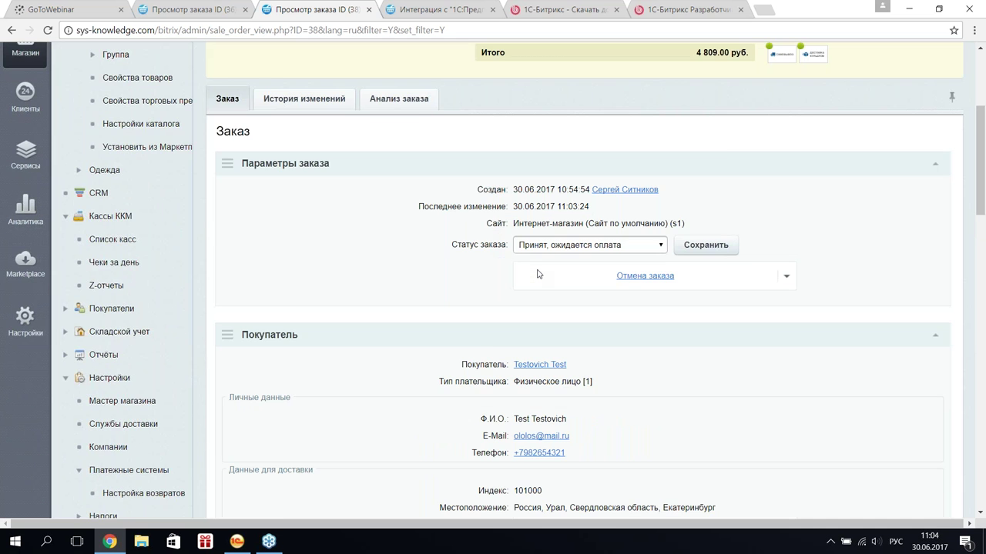
scroll(539, 274, "down", 15)
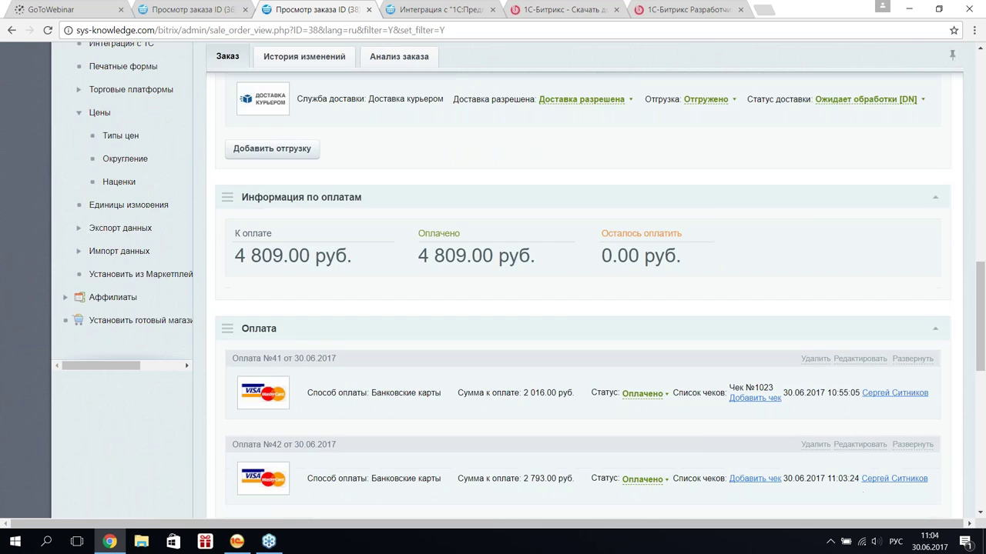
scroll(470, 291, "down", 3)
left_click_drag(594, 183, 557, 184)
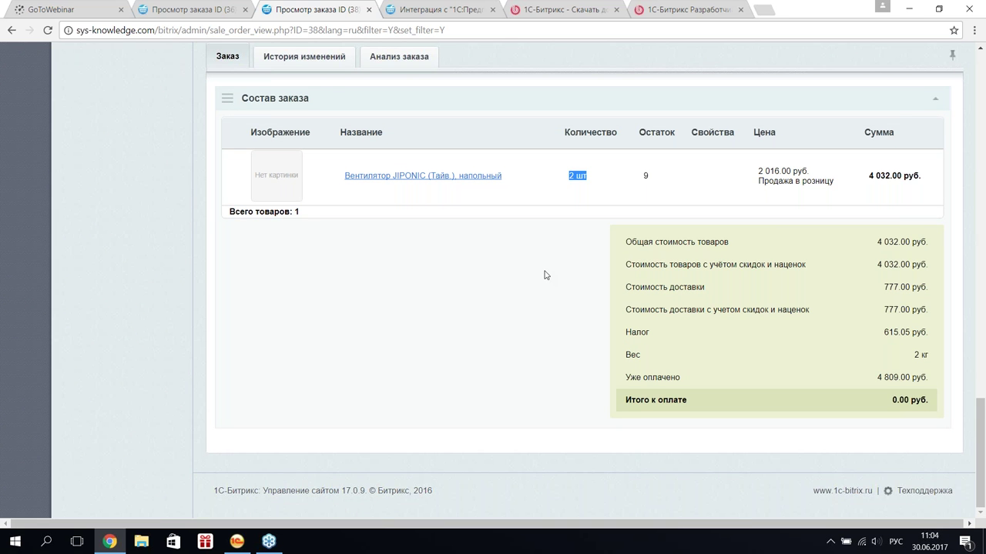
scroll(544, 275, "up", 5)
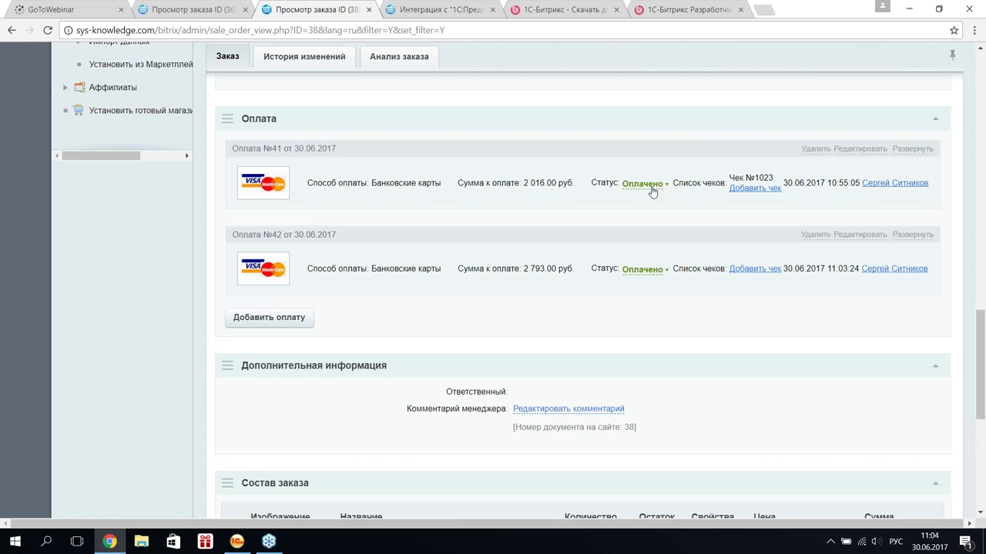
double_click(625, 271)
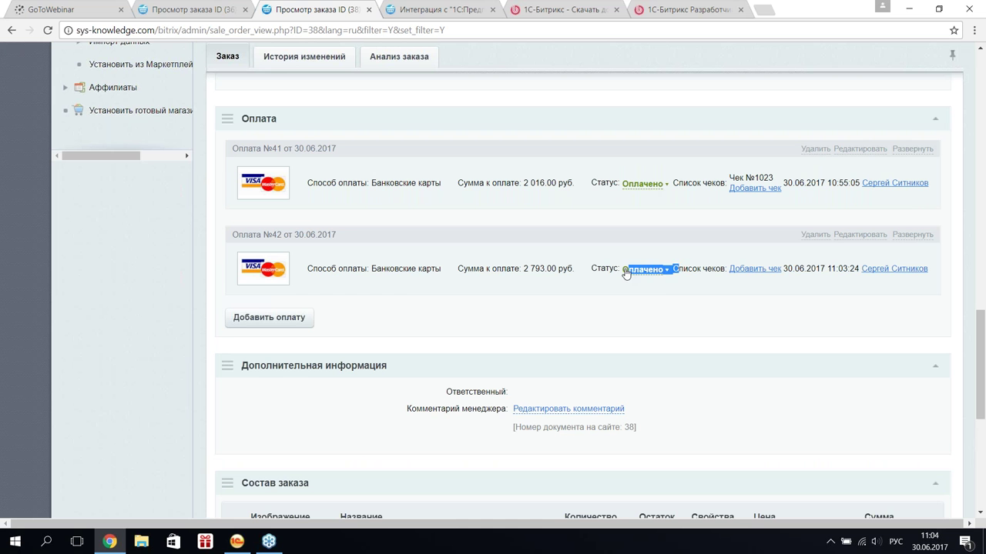
scroll(471, 252, "up", 7)
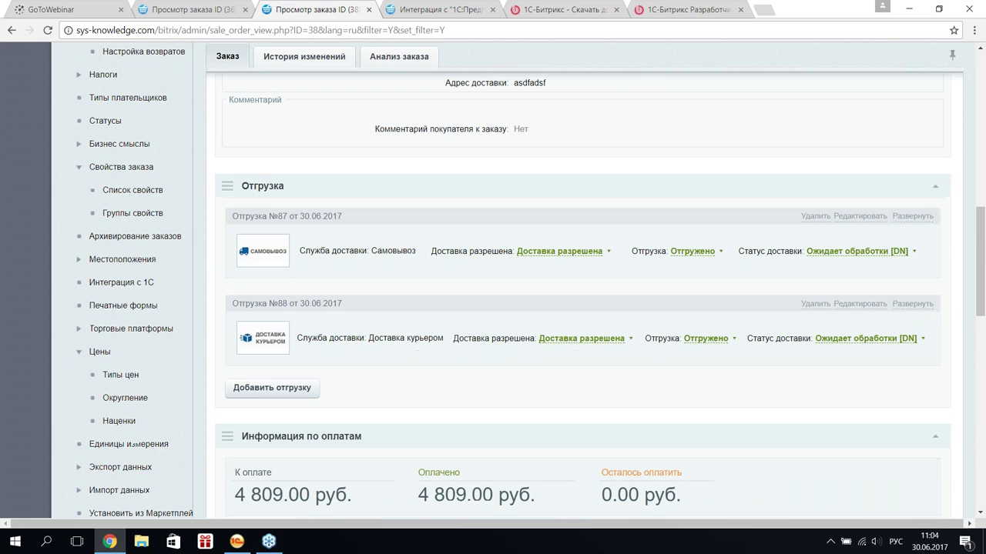
left_click_drag(417, 251, 871, 253)
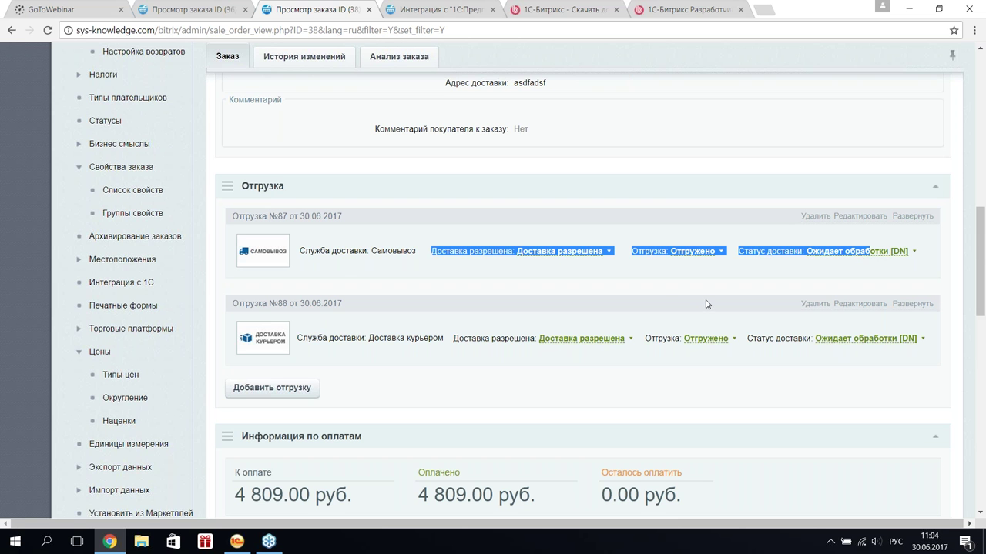
left_click_drag(311, 252, 429, 252)
left_click(868, 218)
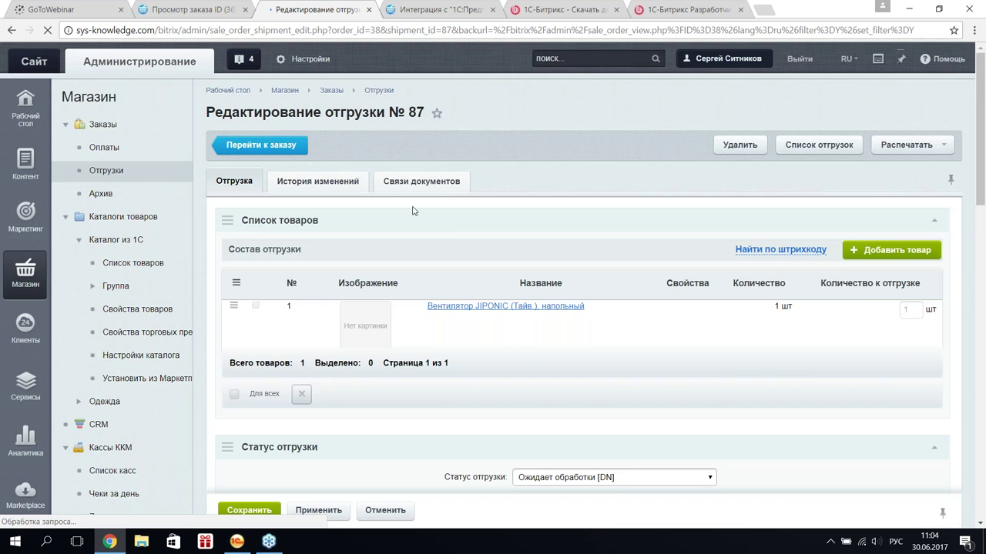
- Scroll through the Редактирование отгрузки № 87 page, then go back to order №38's view
scroll(451, 227, "down", 3)
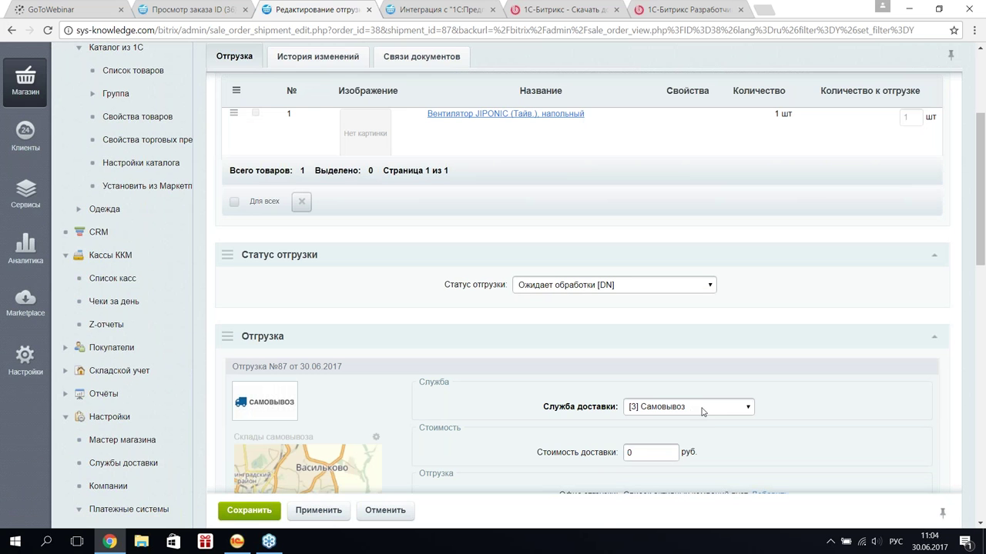
scroll(702, 412, "down", 3)
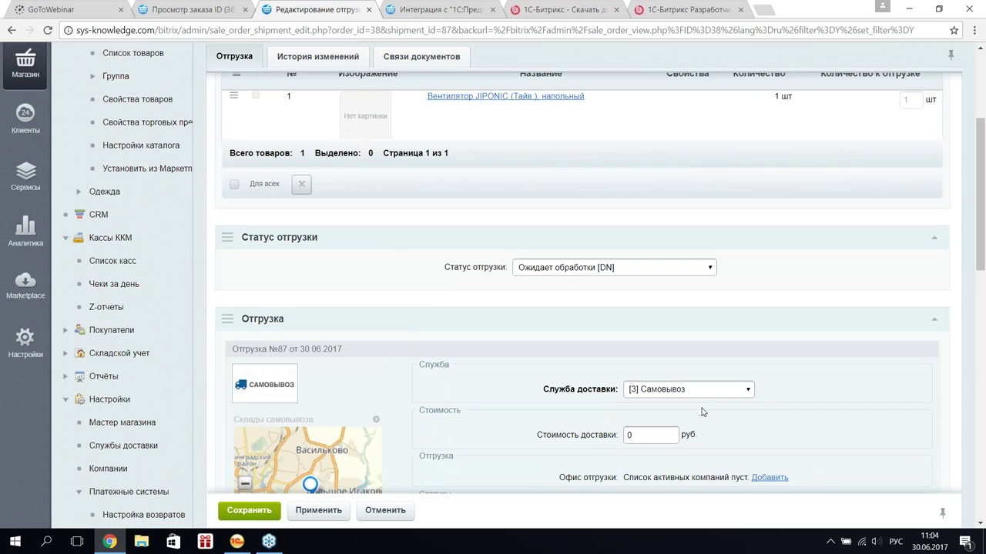
scroll(651, 348, "down", 10)
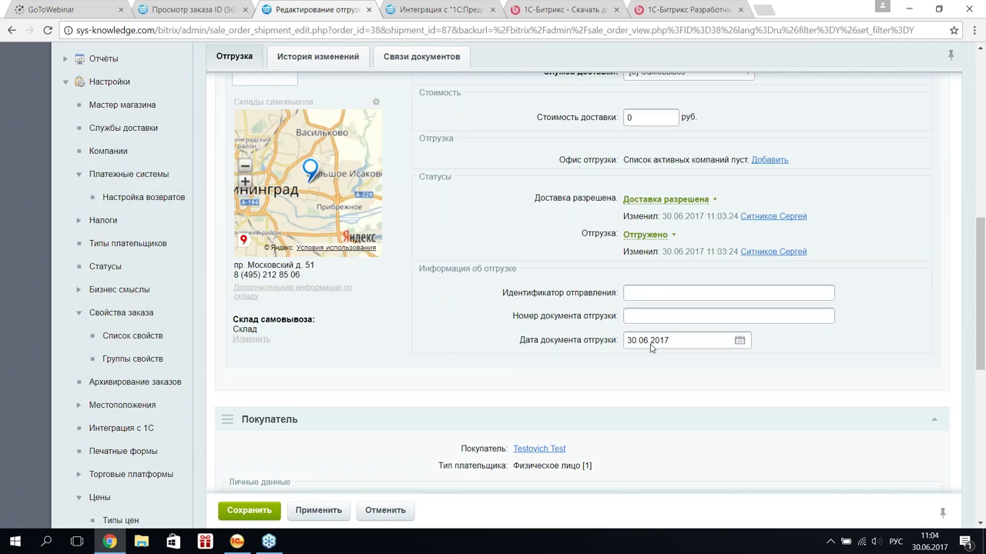
scroll(385, 352, "up", 3)
scroll(578, 308, "up", 10)
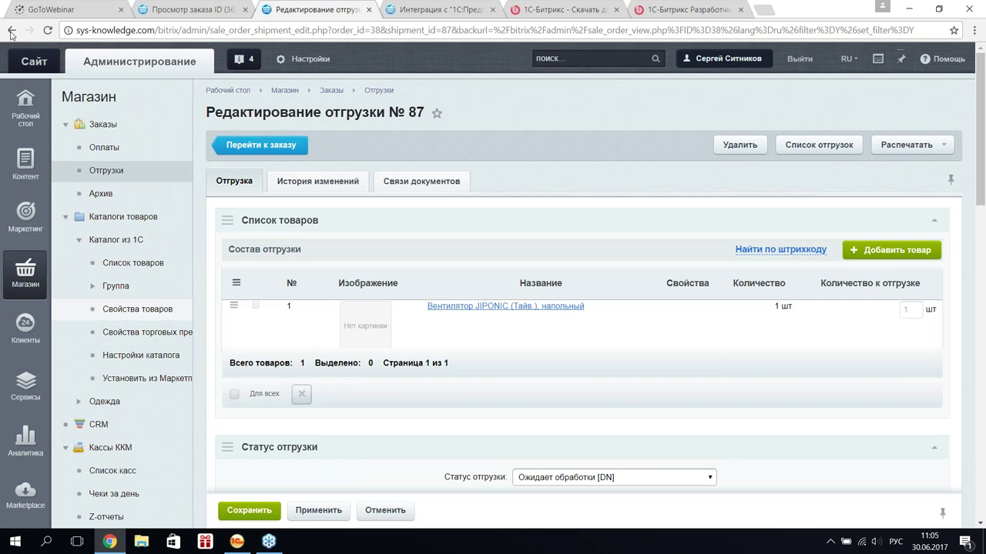
left_click(11, 30)
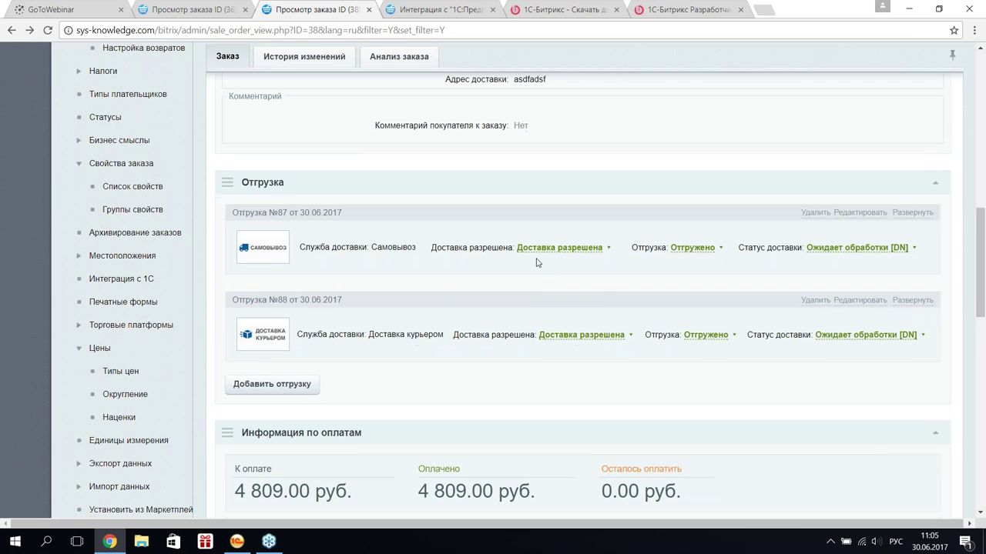
- Expand courier shipment №88 and check its 777.00 руб. delivery cost and delivery service name
scroll(837, 202, "down", 3)
scroll(837, 201, "up", 1)
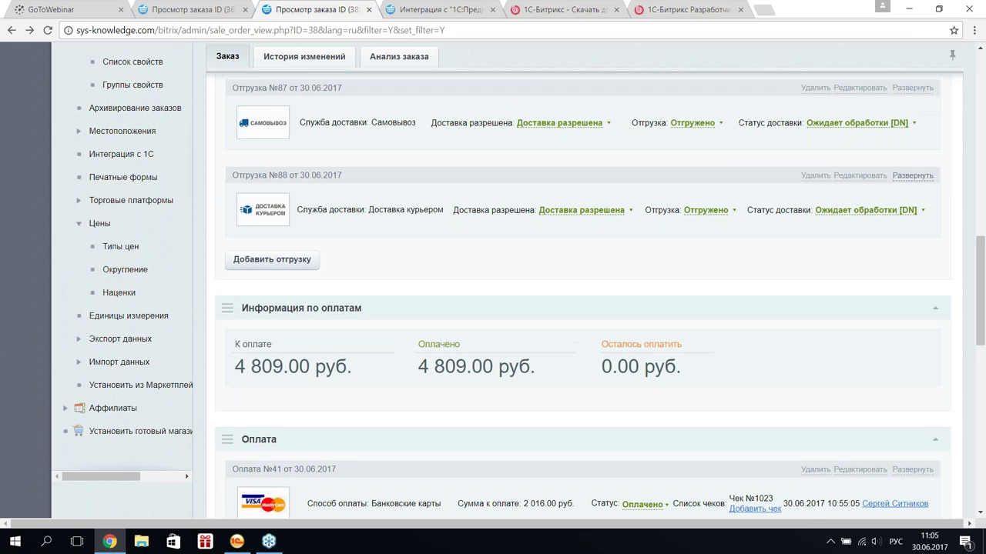
left_click(914, 176)
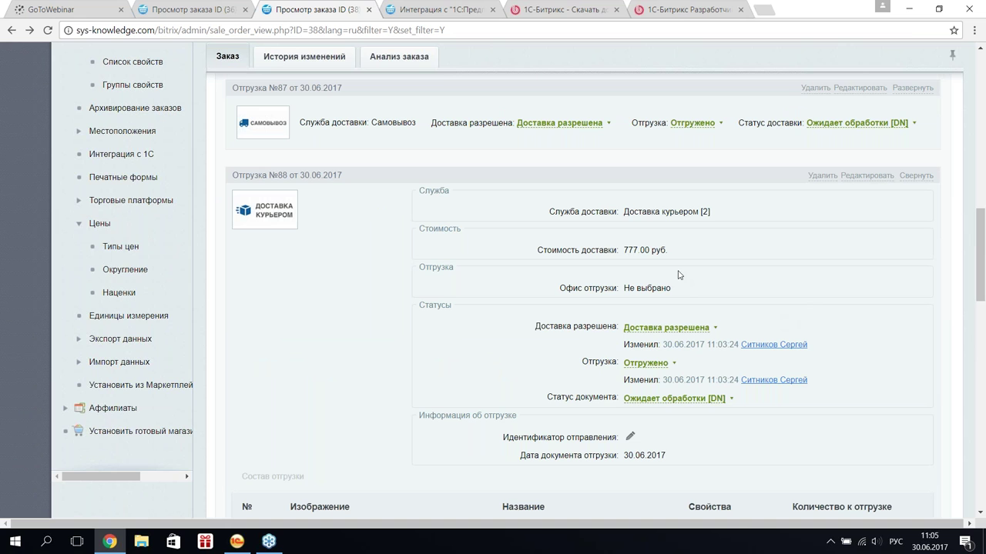
left_click_drag(621, 251, 673, 251)
left_click(624, 218)
left_click_drag(623, 218, 710, 215)
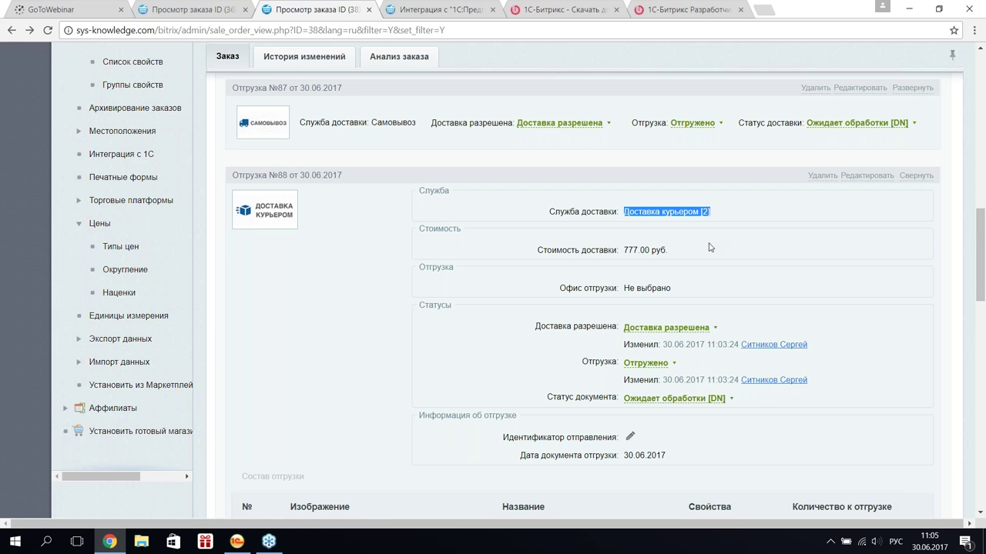
scroll(587, 354, "down", 3)
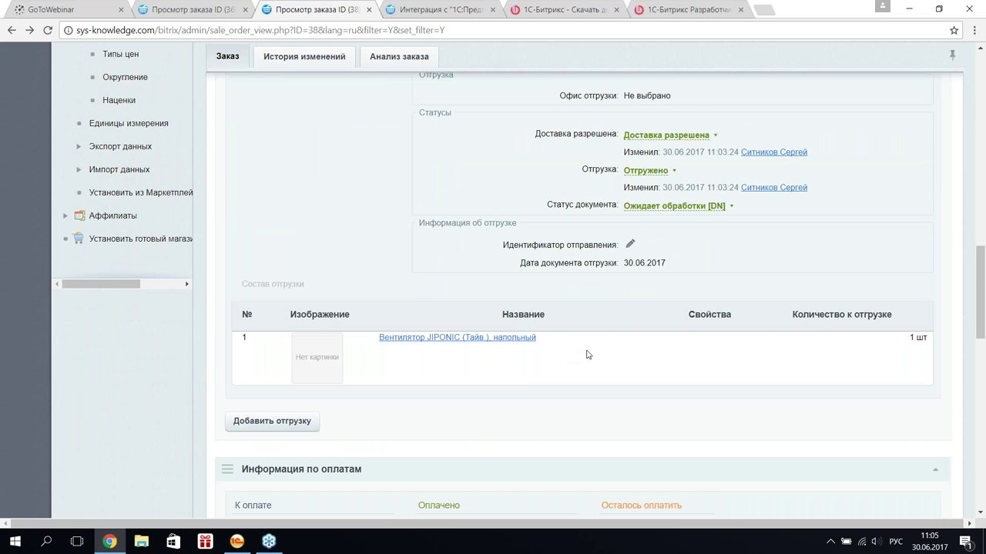
scroll(586, 354, "up", 3)
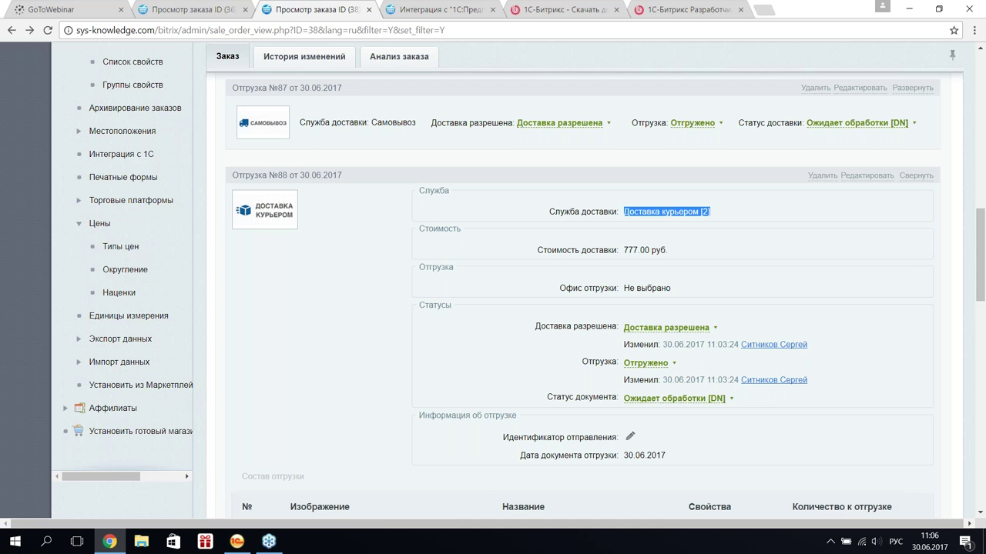
scroll(288, 313, "up", 10)
scroll(493, 281, "up", 1)
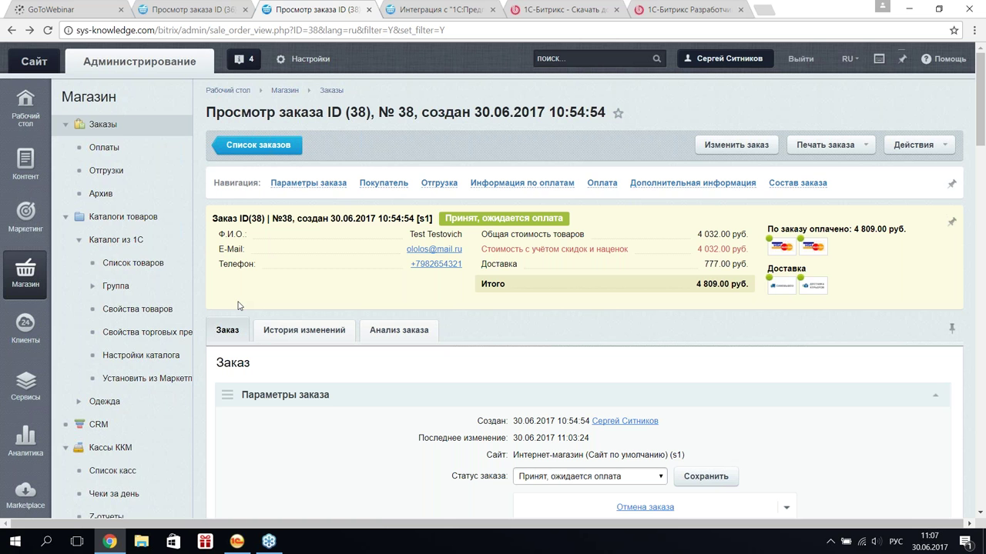
- In the УТ 11 base, review the Документы exchange node settings twice, closing them each time
left_click(231, 545)
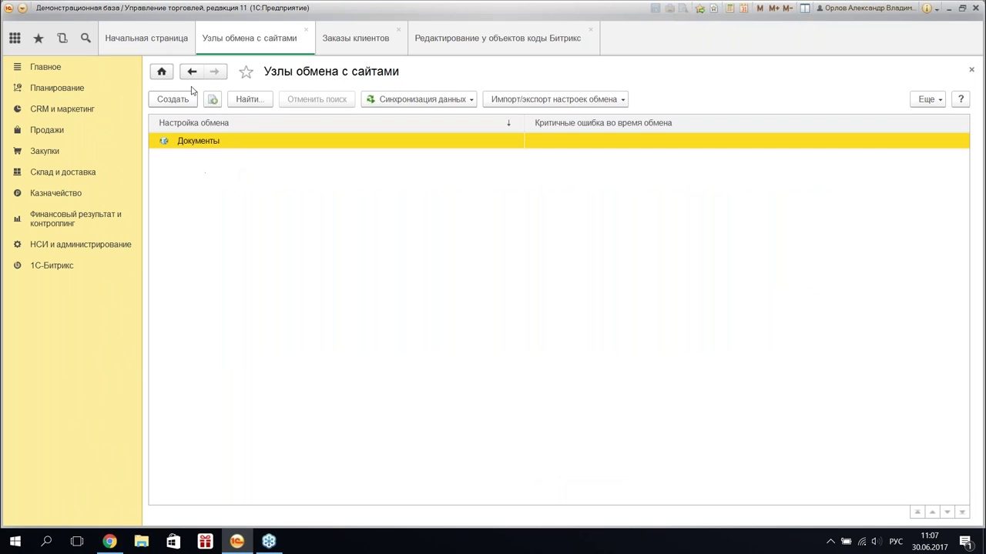
left_click(175, 105)
double_click(198, 139)
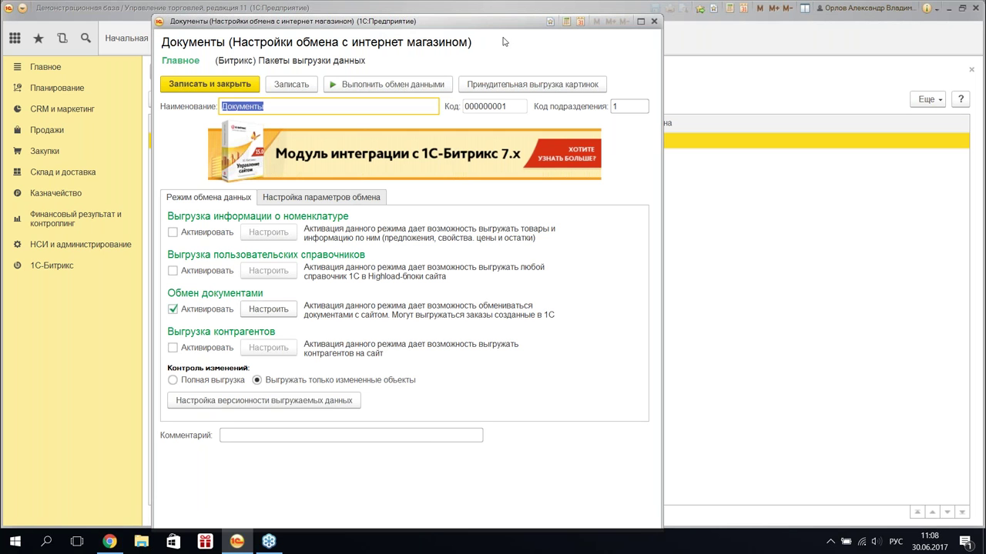
left_click(655, 22)
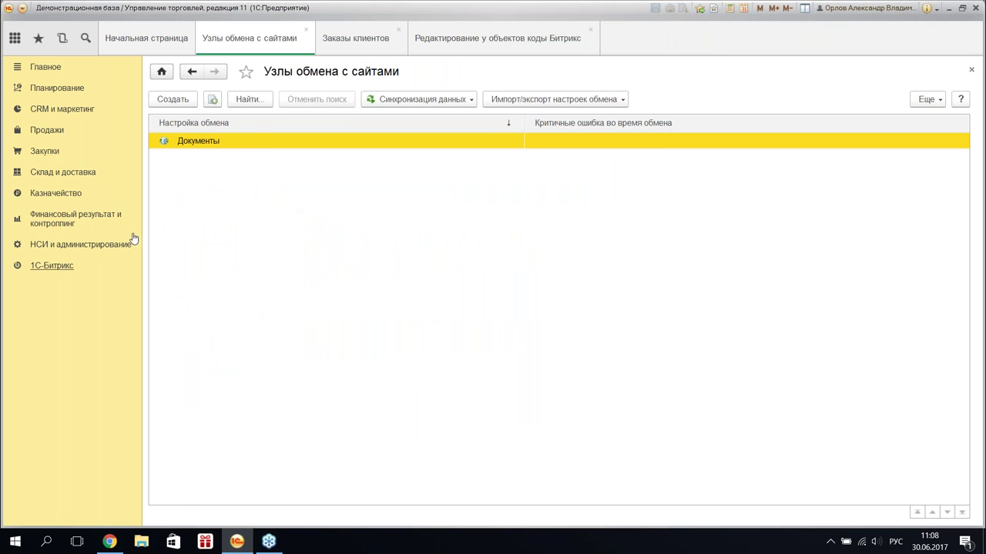
double_click(253, 146)
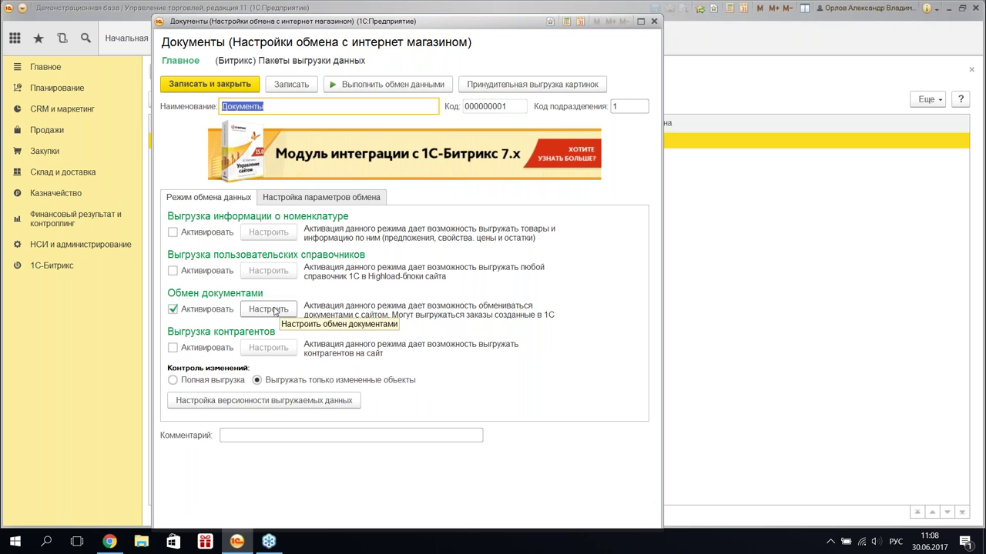
left_click(654, 21)
- In 1С-Битрикс additional features, set the operation log folder to a new desktop folder '111'
left_click(47, 268)
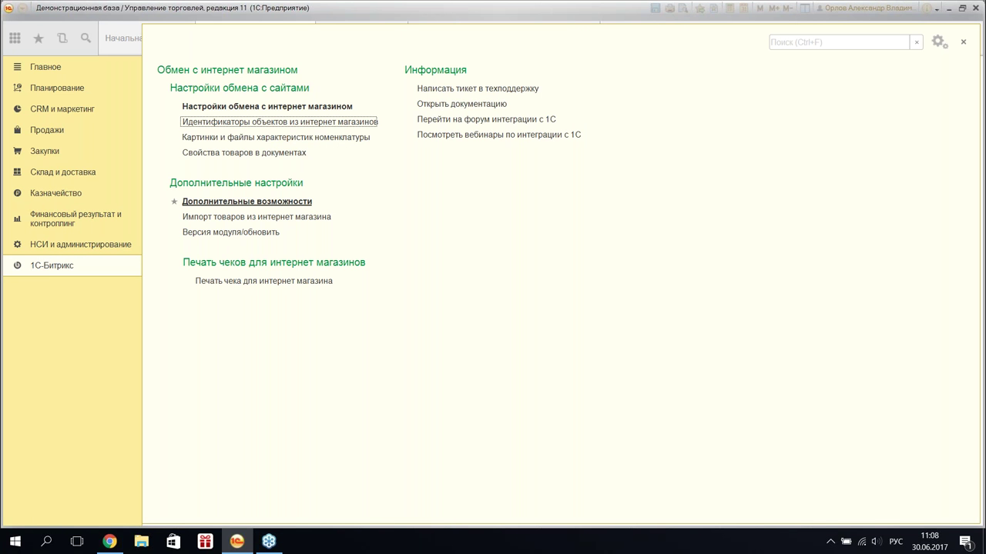
left_click(246, 201)
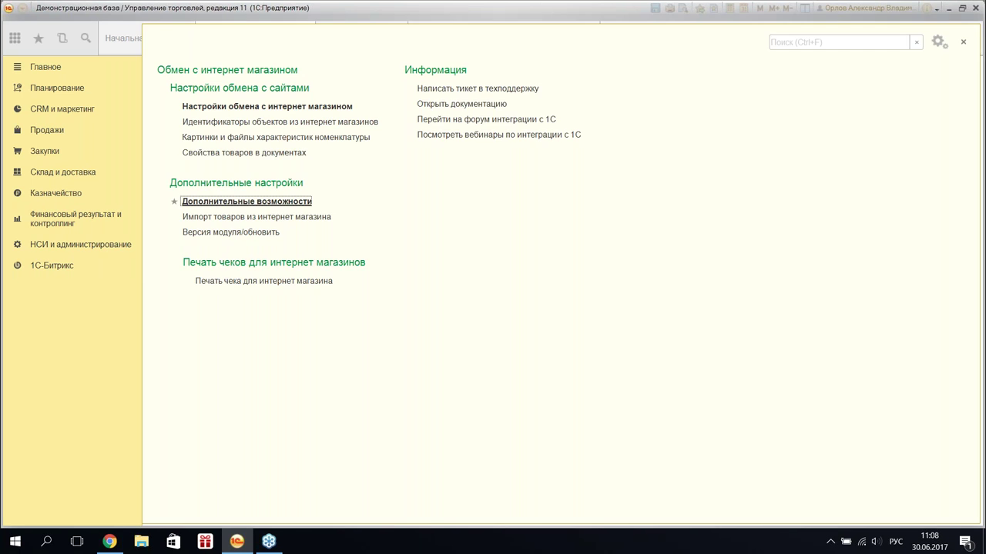
left_click(403, 112)
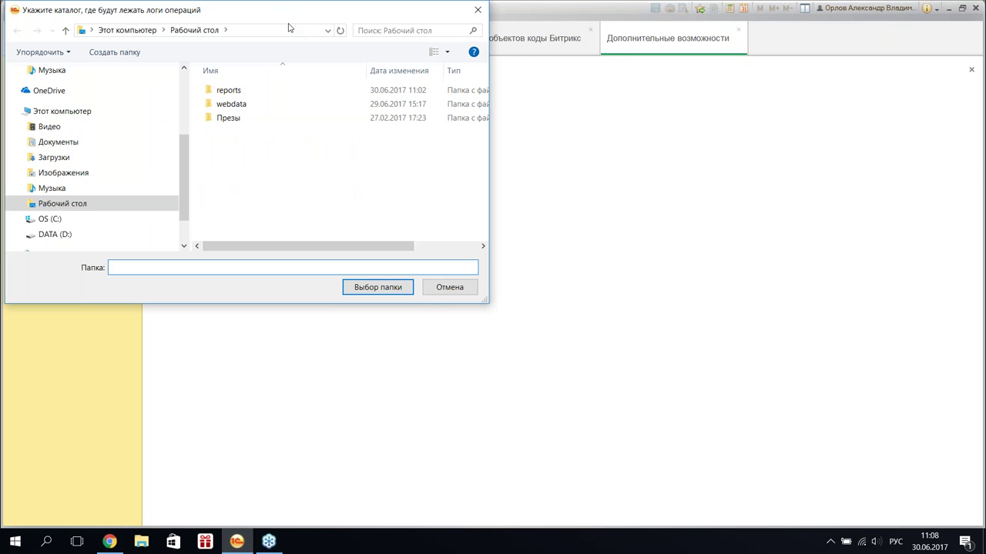
right_click(361, 270)
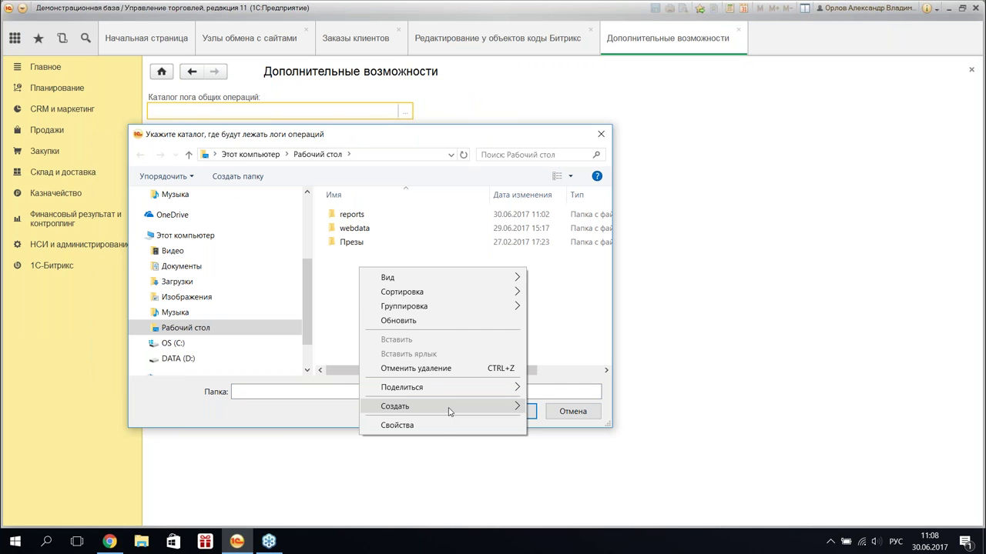
mouse_move(462, 410)
left_click(600, 412)
type("111")
key("Return")
key("Return")
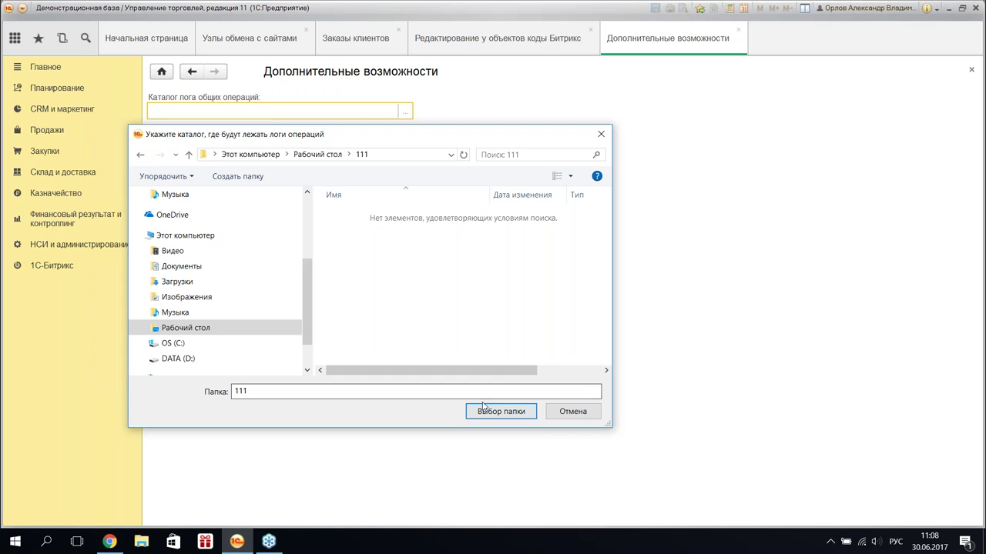
left_click(484, 406)
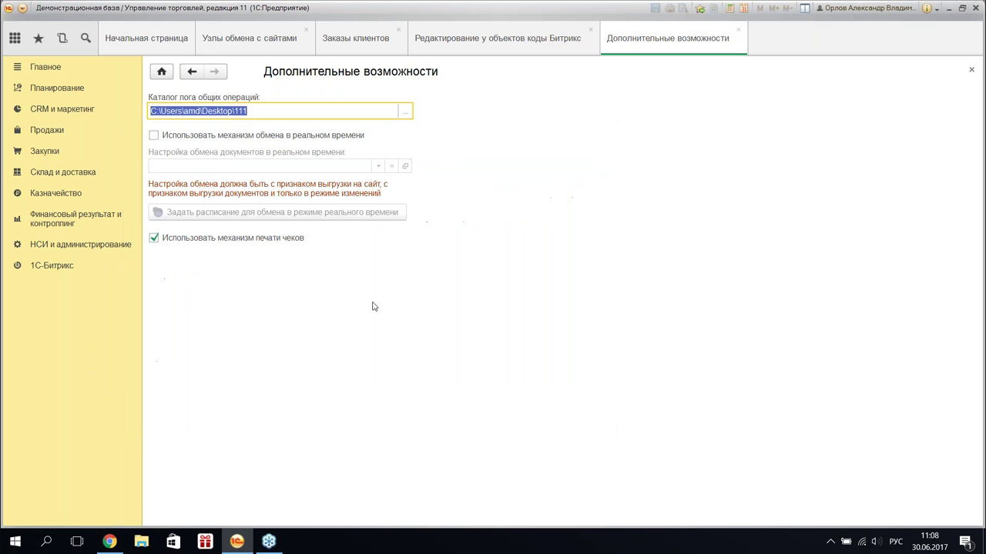
- Turn on real-time exchange with the Документы setting, then close the additional features page
left_click(155, 137)
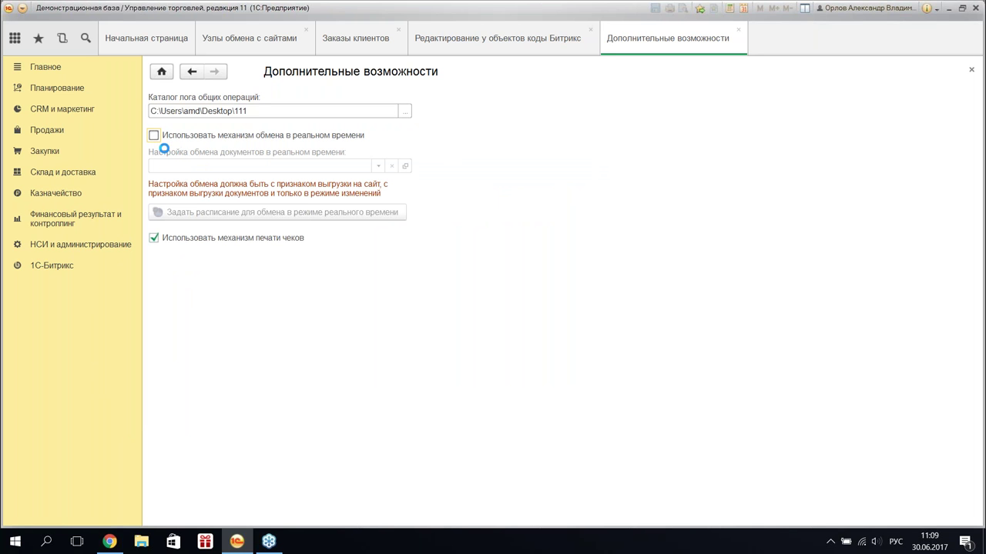
left_click(153, 134)
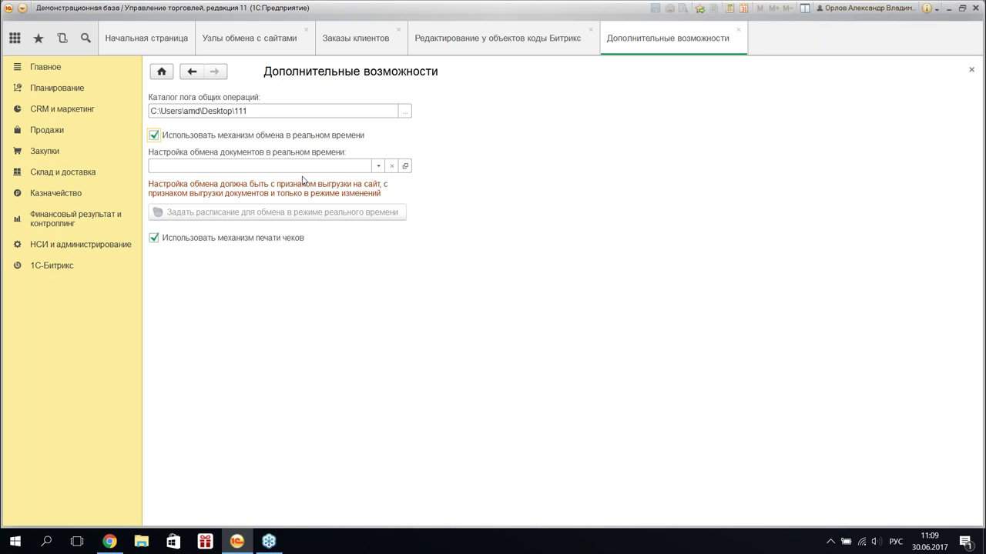
left_click(334, 166)
left_click(378, 166)
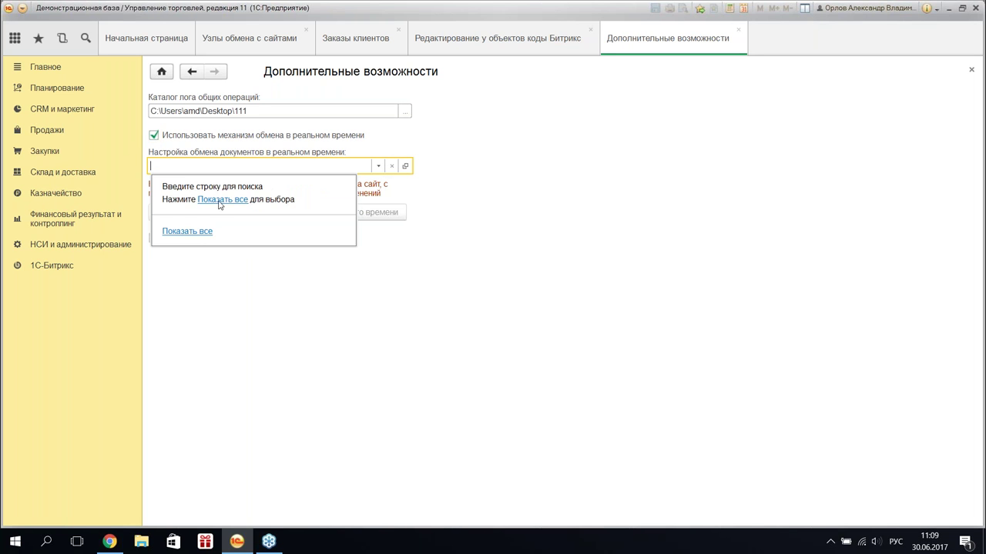
left_click(223, 202)
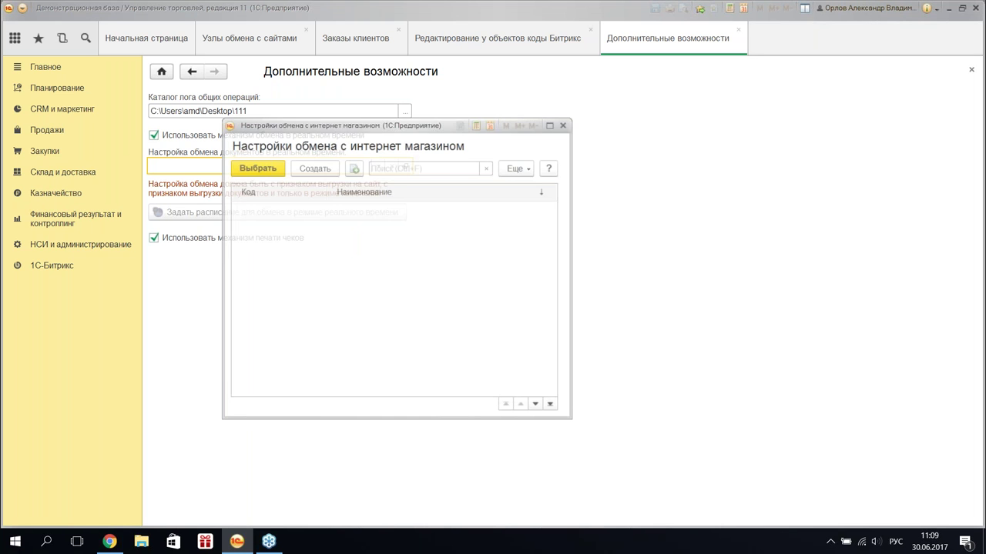
double_click(370, 219)
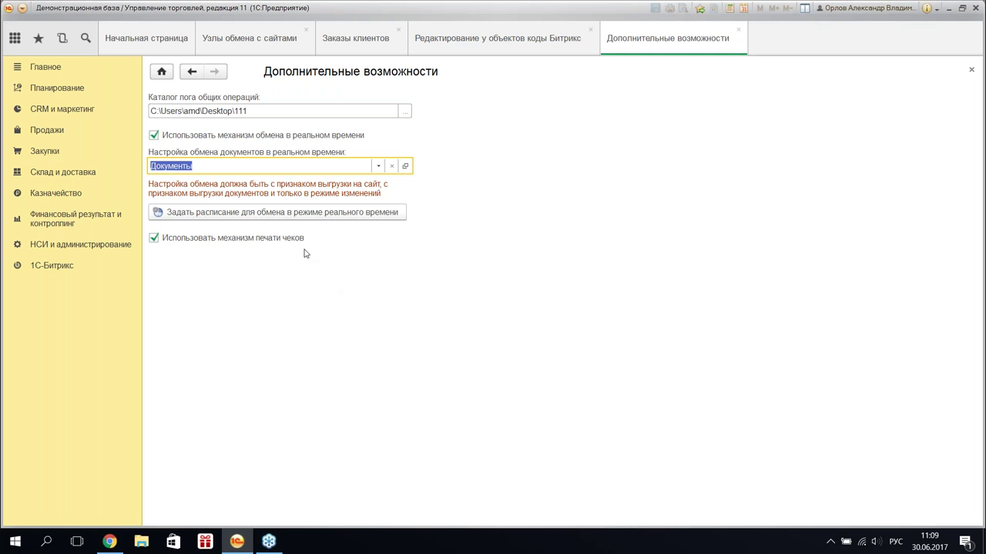
left_click(738, 32)
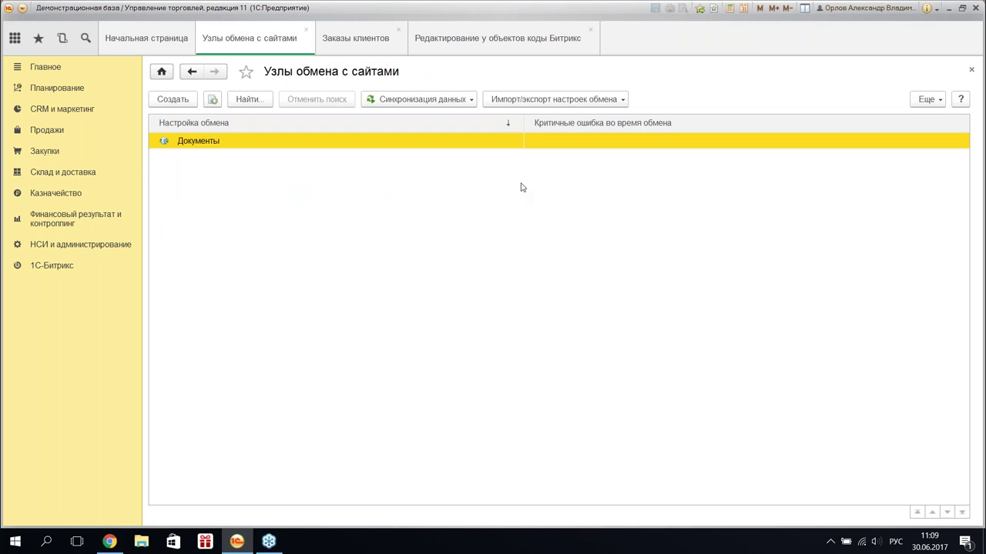
- Launch a second УТ 11 session from the 1C launcher, then return to the browser's order page
left_click(77, 267)
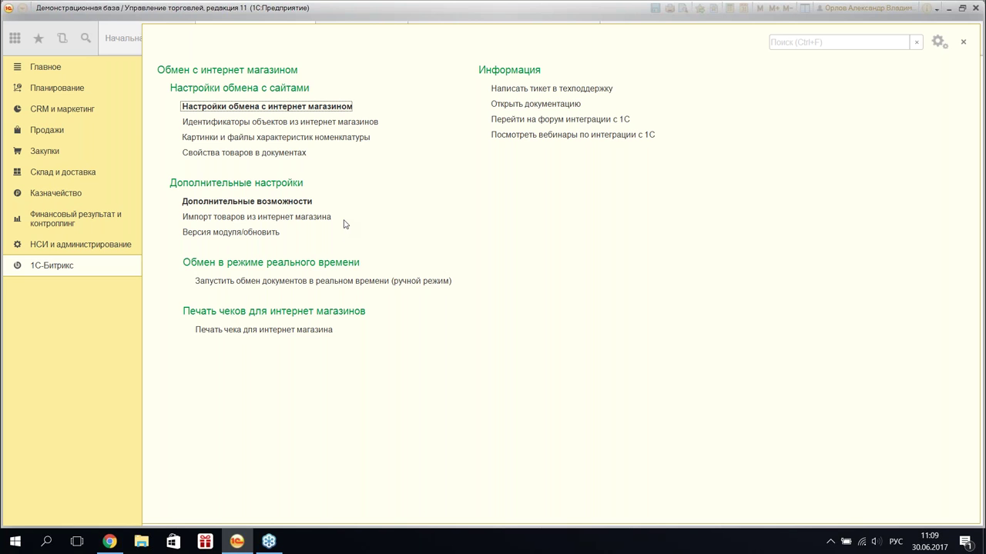
left_click(245, 543)
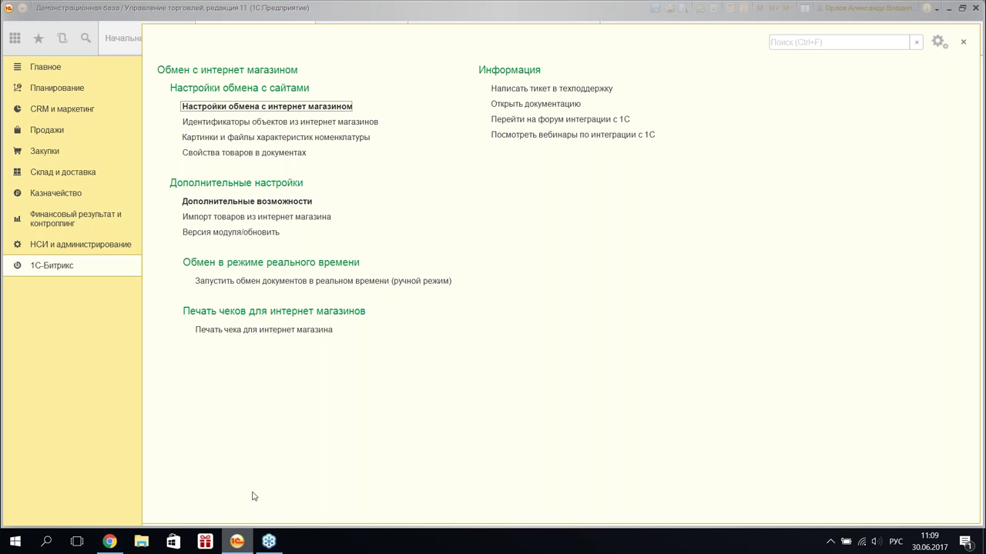
right_click(245, 542)
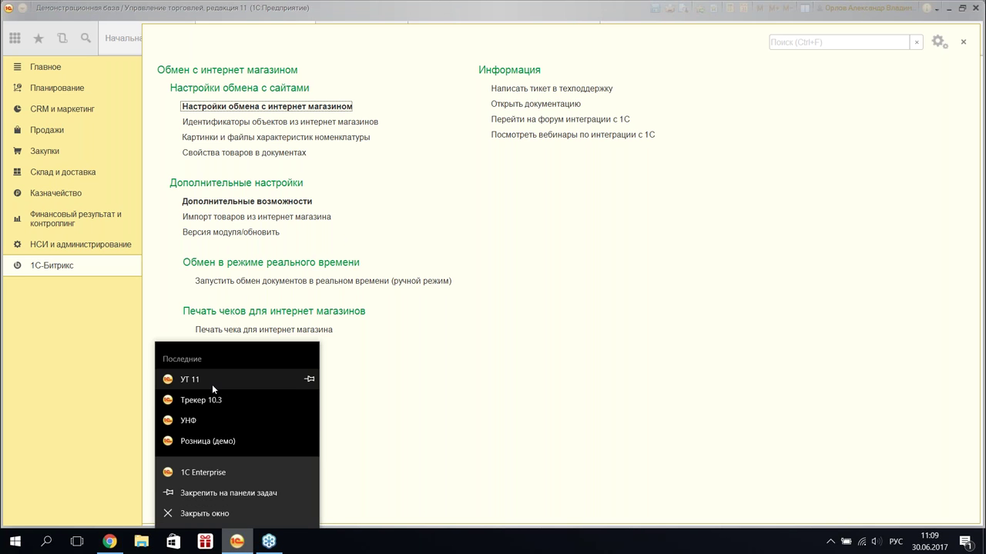
left_click(228, 472)
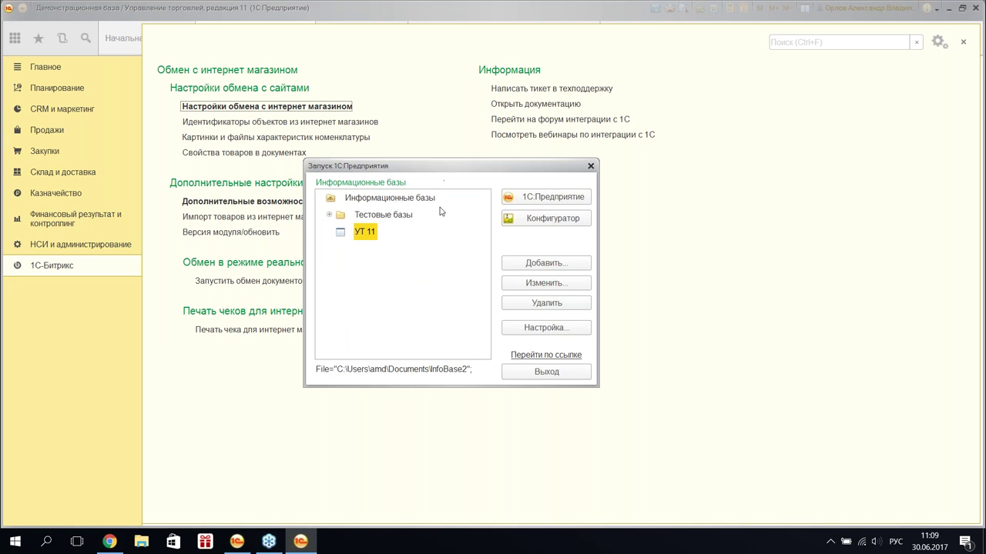
double_click(350, 231)
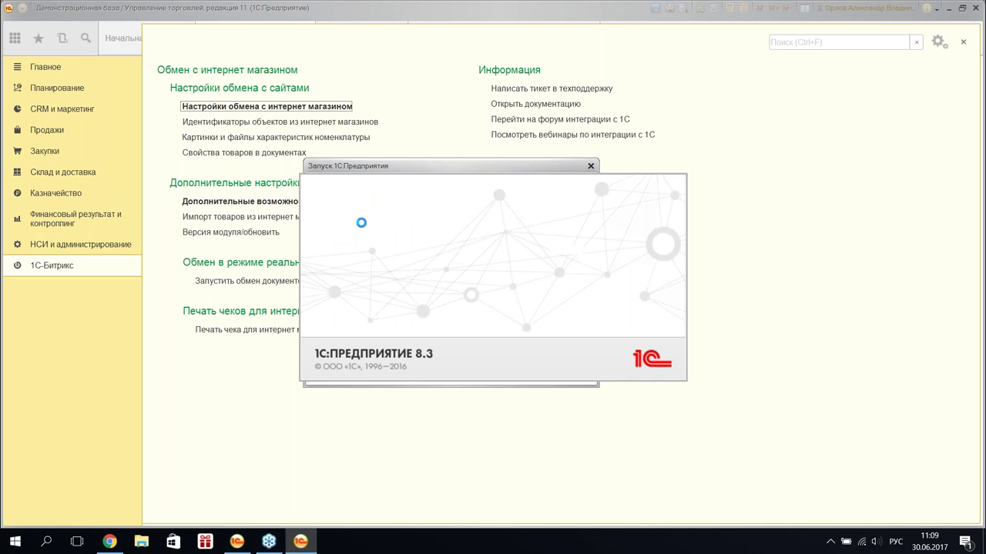
right_click(237, 541)
left_click(227, 478)
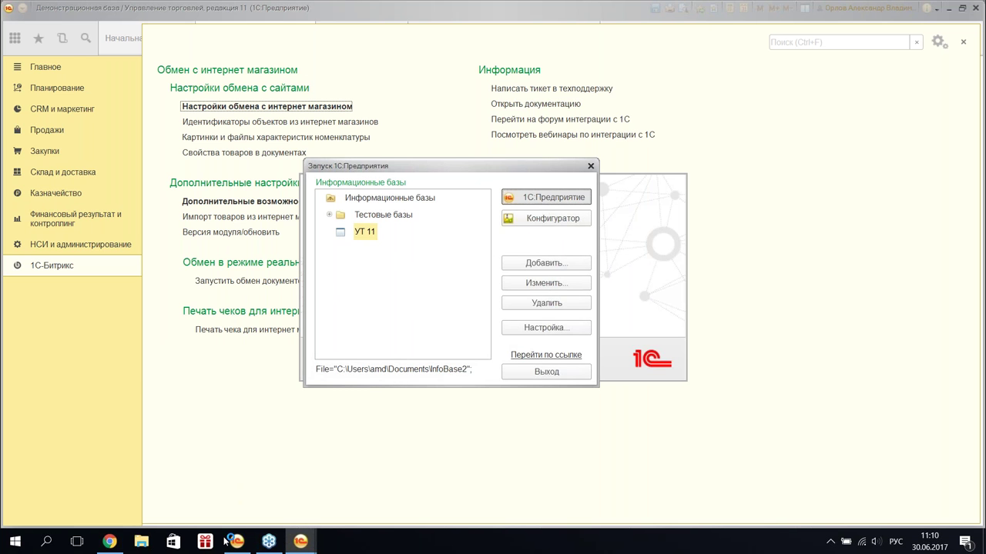
left_click(109, 541)
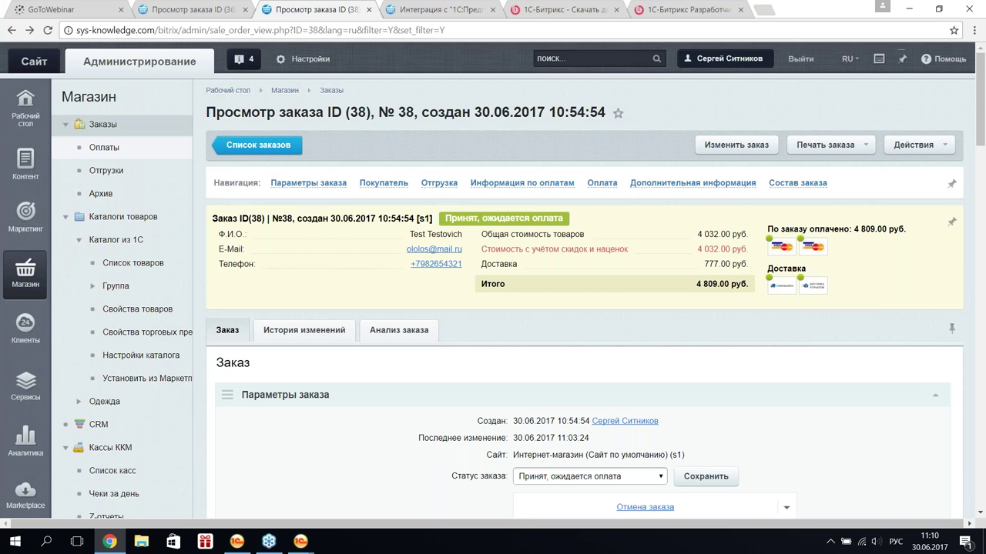
- Open payment system 4 (Банковские карты) for editing and note its receipt-printing permission
scroll(115, 231, "down", 5)
left_click(129, 316)
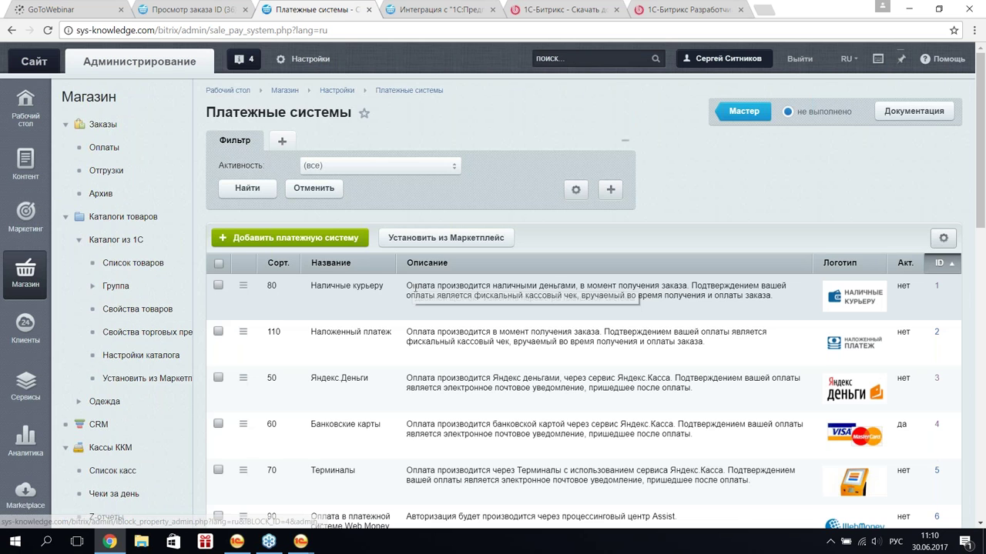
scroll(323, 332, "down", 1)
left_click(244, 361)
left_click(278, 390)
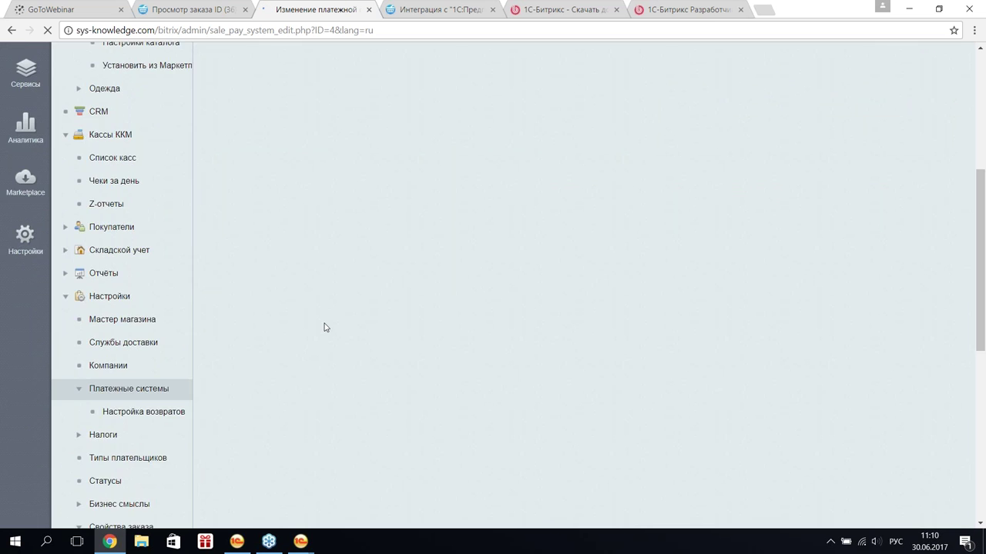
scroll(324, 327, "down", 1)
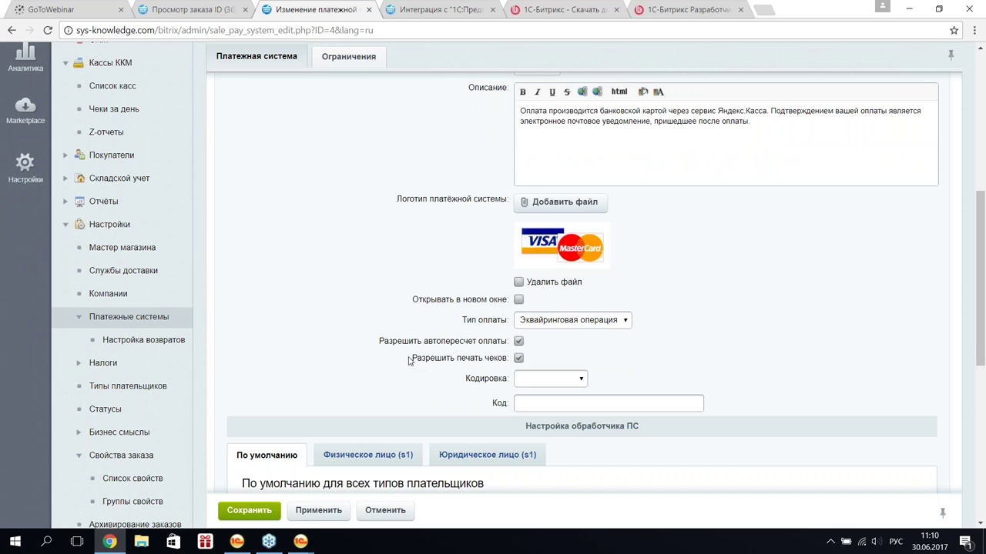
left_click_drag(412, 359, 505, 363)
left_click(795, 314)
mouse_move(301, 541)
left_click(369, 473)
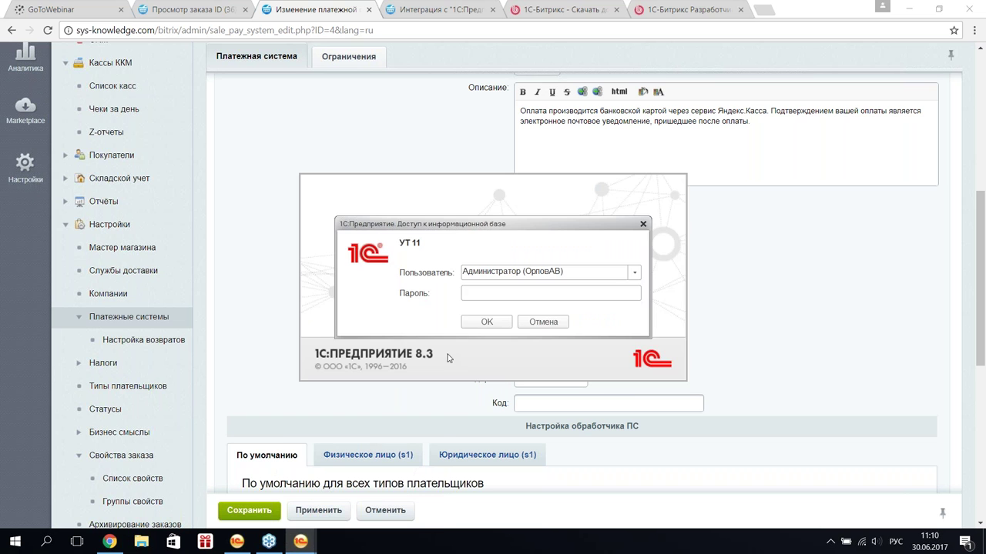
- Log in to the new УТ 11 session and run manual real-time document exchange, which the base copy forbids
left_click(482, 325)
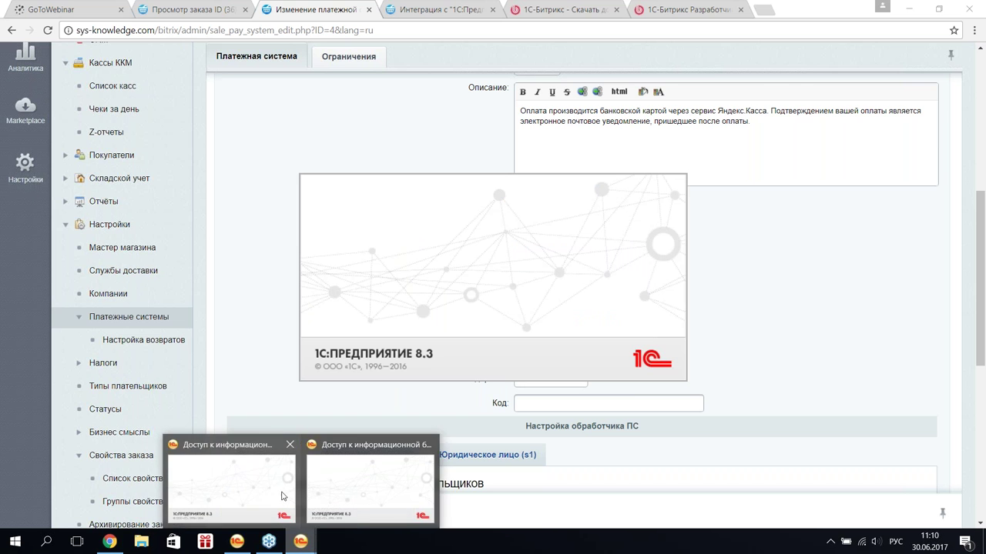
left_click(231, 481)
left_click(474, 322)
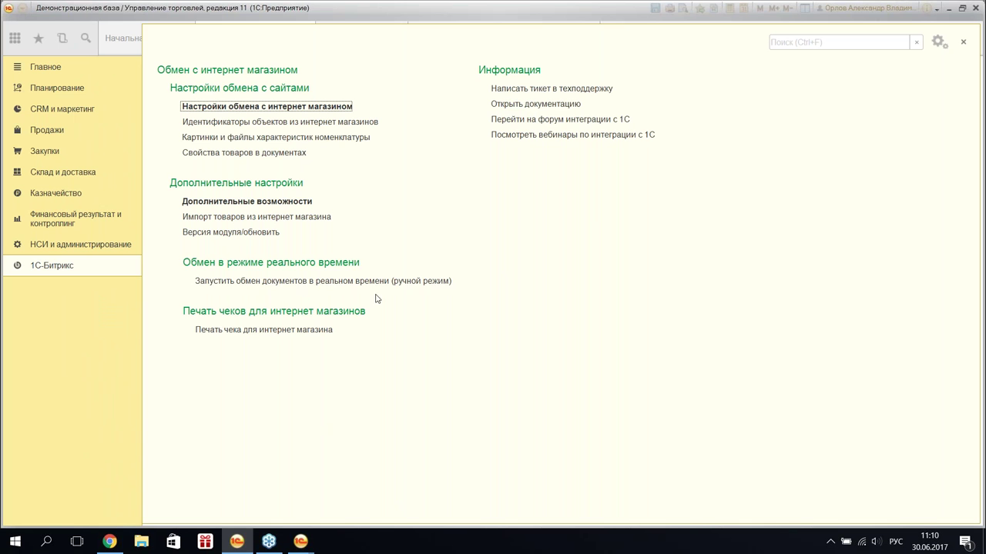
left_click(333, 282)
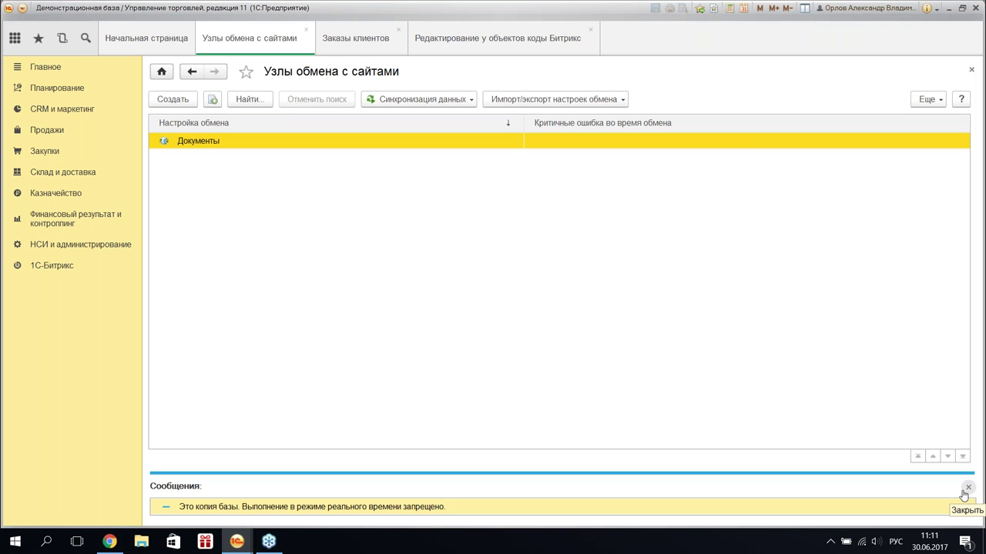
left_click(386, 508)
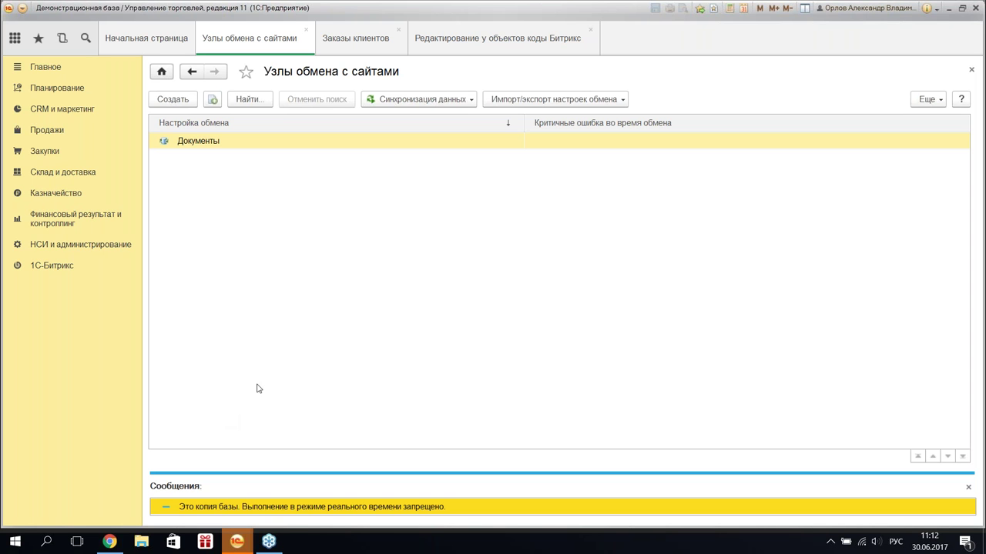
- Switch to the other 1C window and show the 1С-Битрикс section's commands
left_click(232, 544)
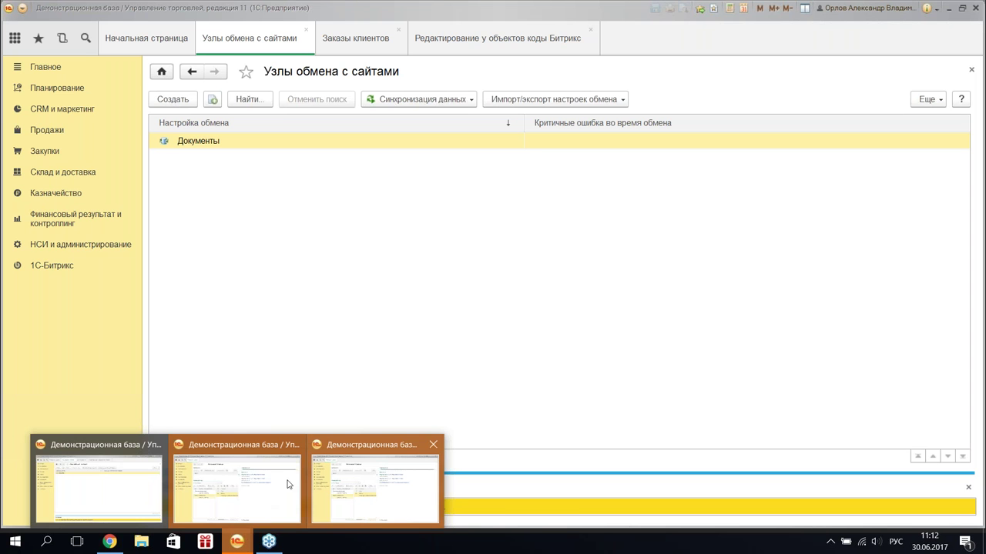
left_click(260, 516)
left_click(54, 270)
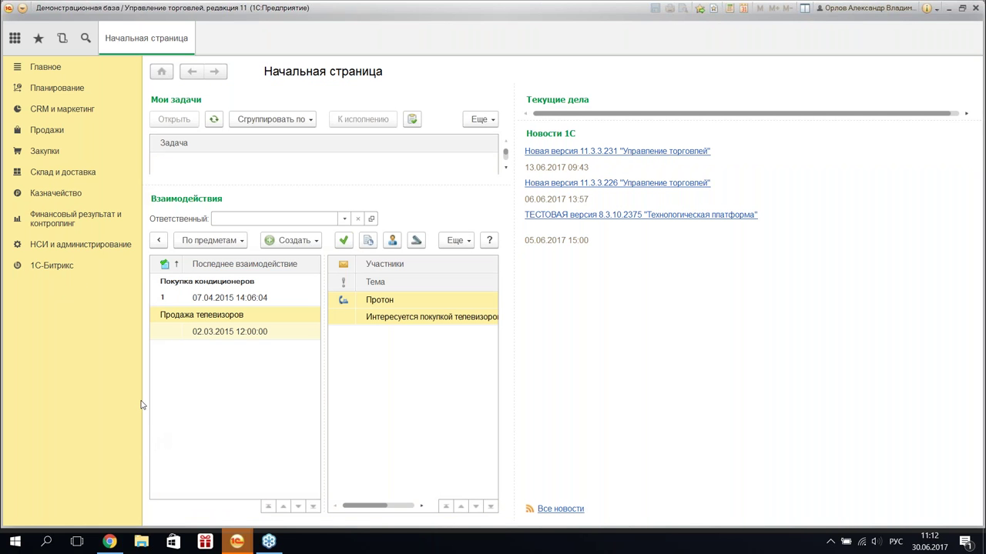
left_click(65, 269)
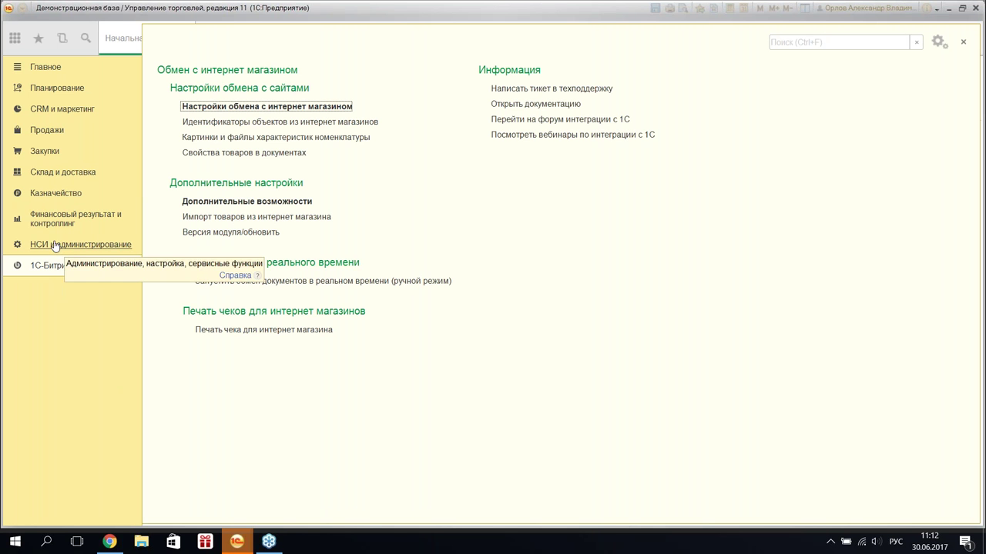
- Open 'Печать чека для интернет магазина', then open the shift and start the АТОЛ:ККТ (54-ФЗ) register
left_click(58, 245)
left_click(43, 266)
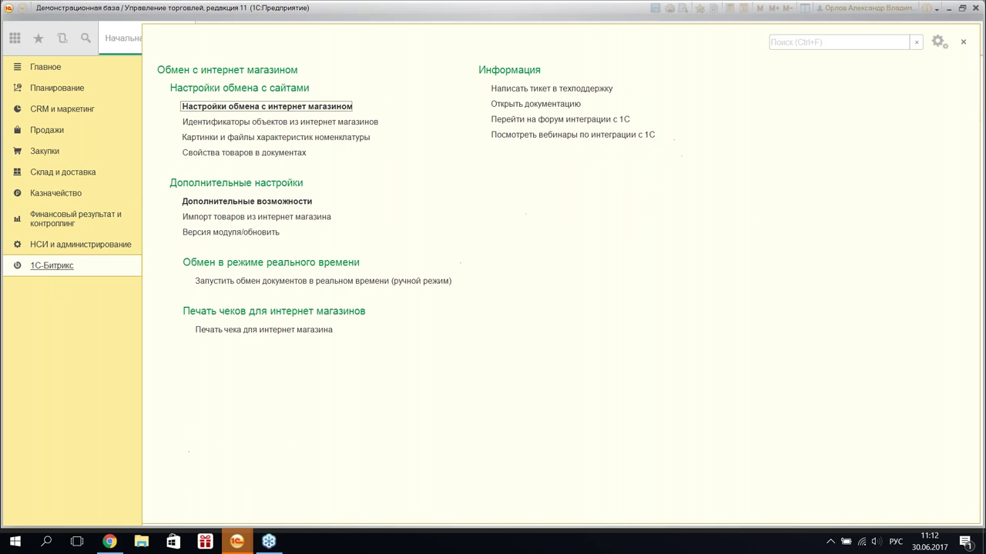
left_click(259, 331)
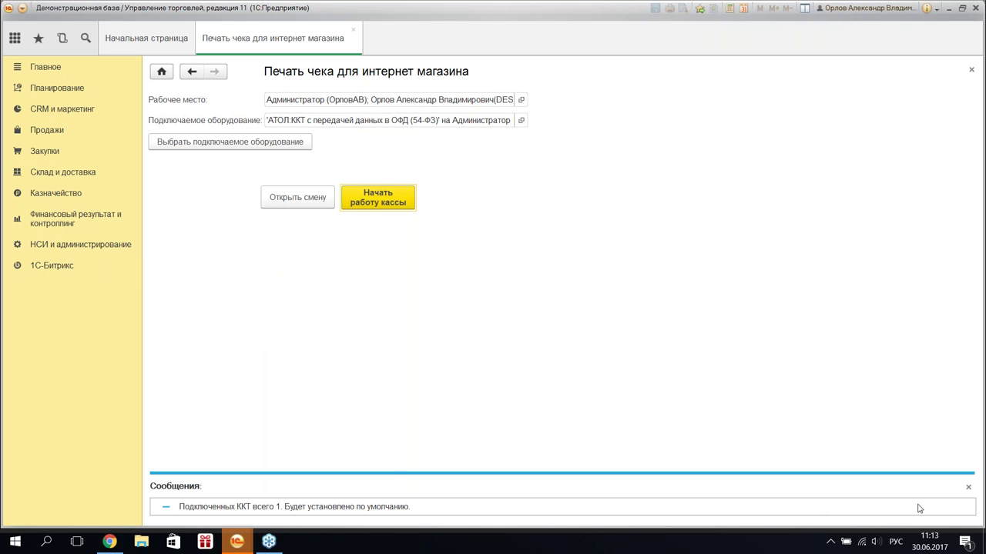
left_click(462, 508)
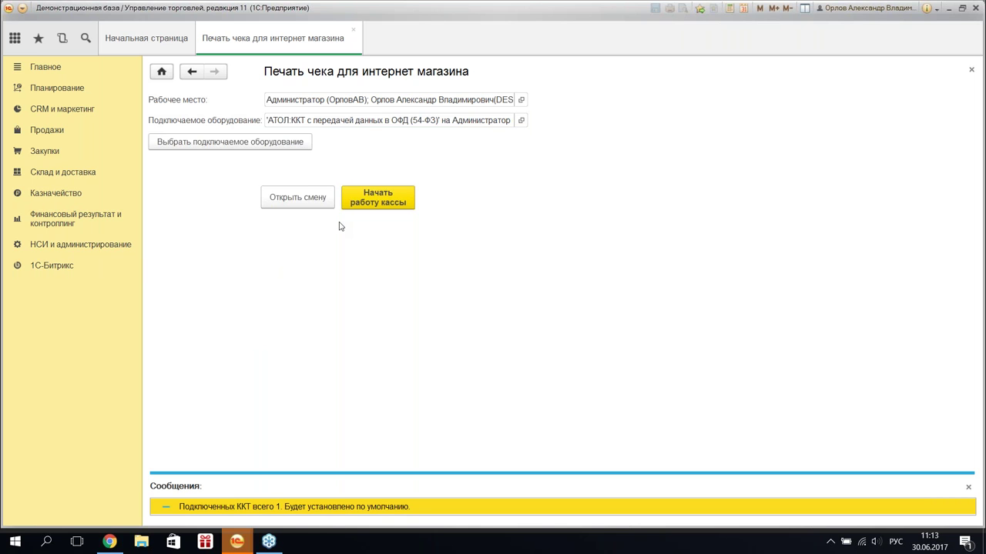
left_click(312, 204)
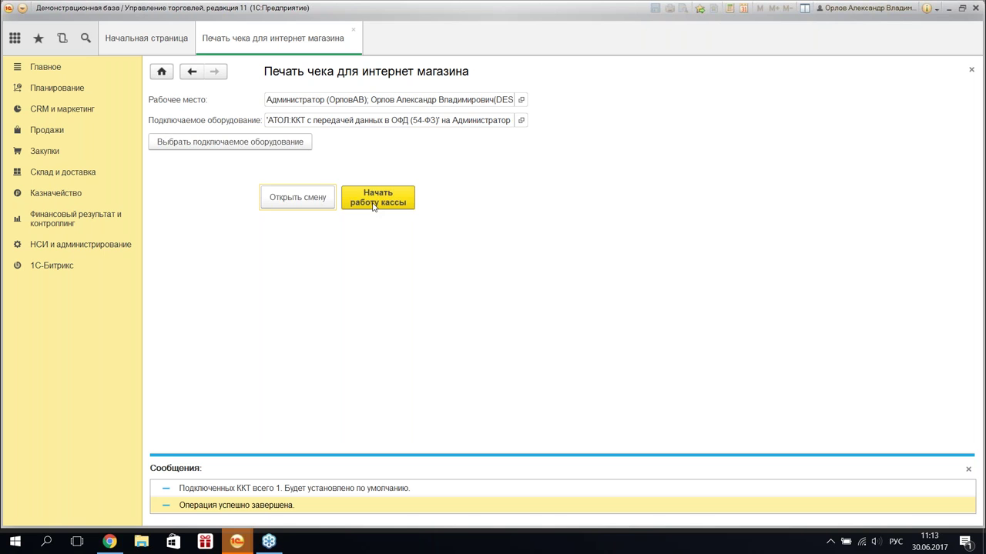
left_click(378, 204)
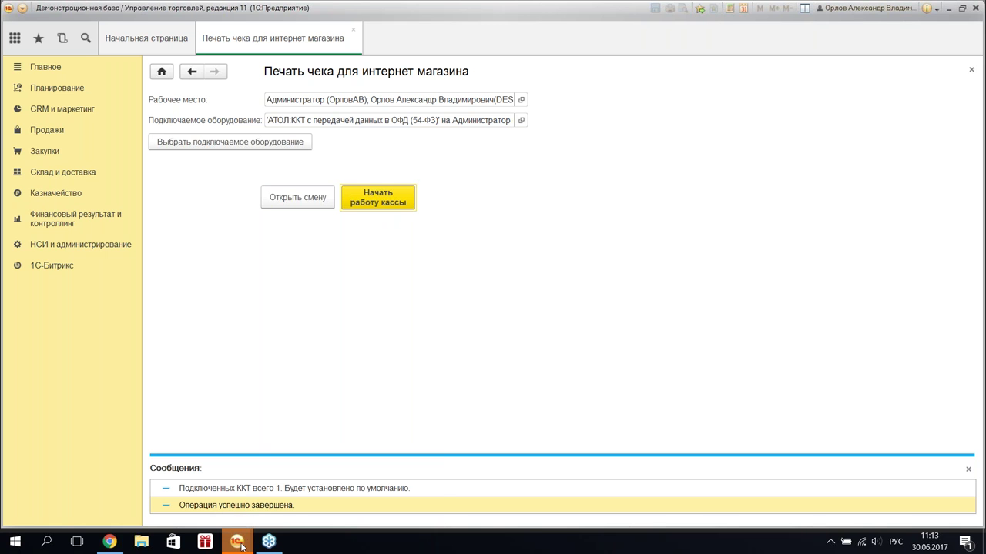
mouse_move(241, 545)
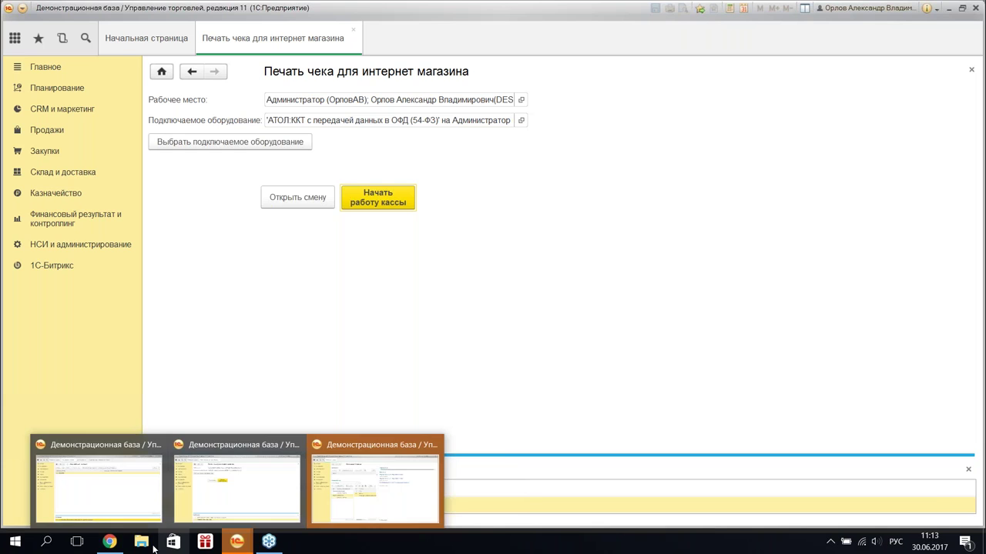
- Go to the Bitrix orders list and start a new order
left_click(110, 541)
scroll(213, 237, "up", 5)
scroll(91, 129, "up", 1)
left_click(90, 128)
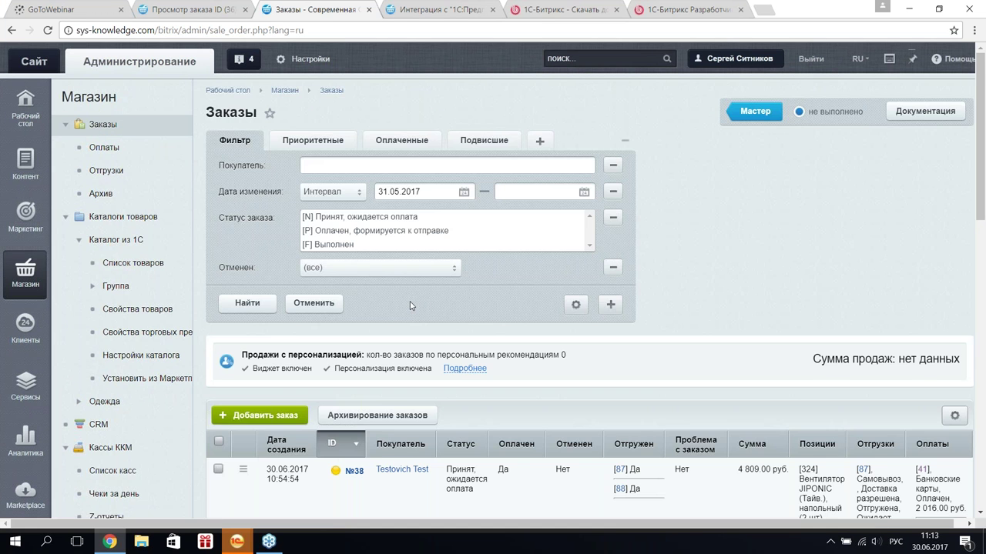
scroll(410, 305, "down", 3)
left_click(248, 221)
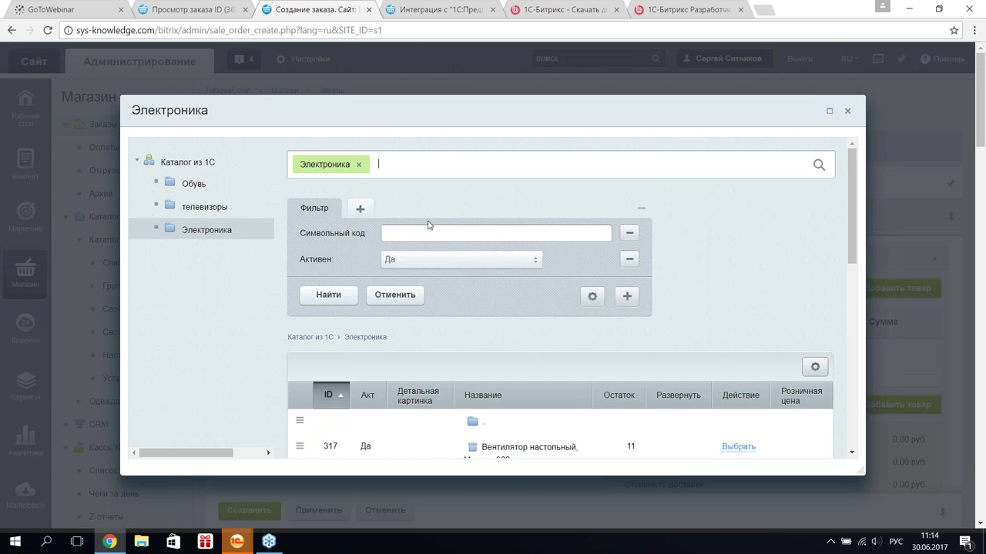
- Add the JIPONIC floor fan (product 324) and assign an existing registered customer
scroll(700, 294, "down", 5)
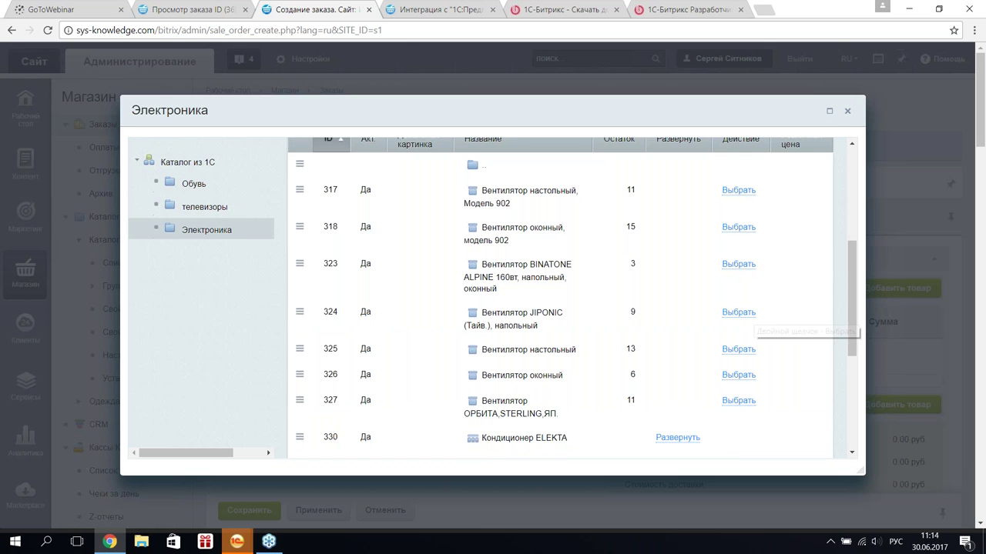
left_click(738, 312)
left_click(849, 112)
scroll(499, 317, "down", 3)
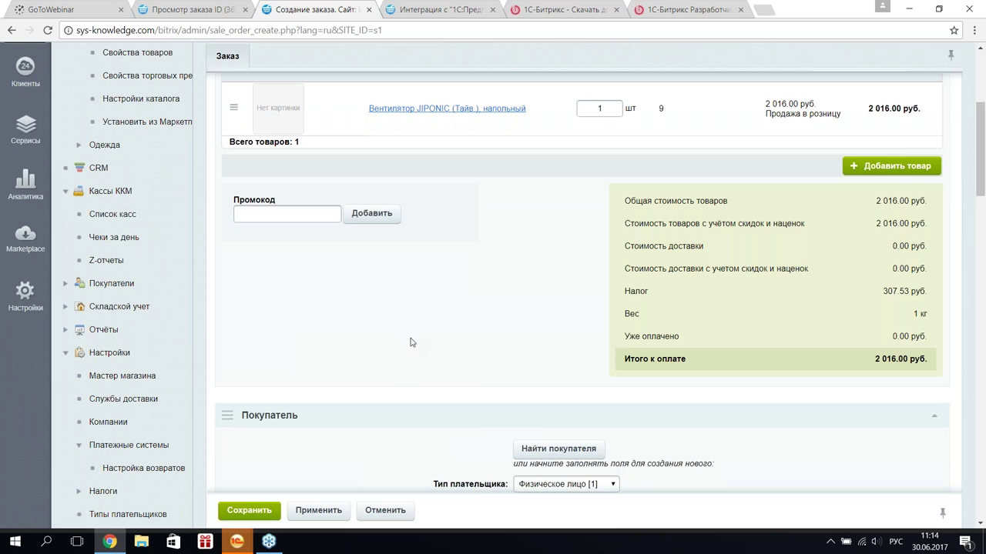
scroll(429, 338, "down", 4)
left_click(561, 132)
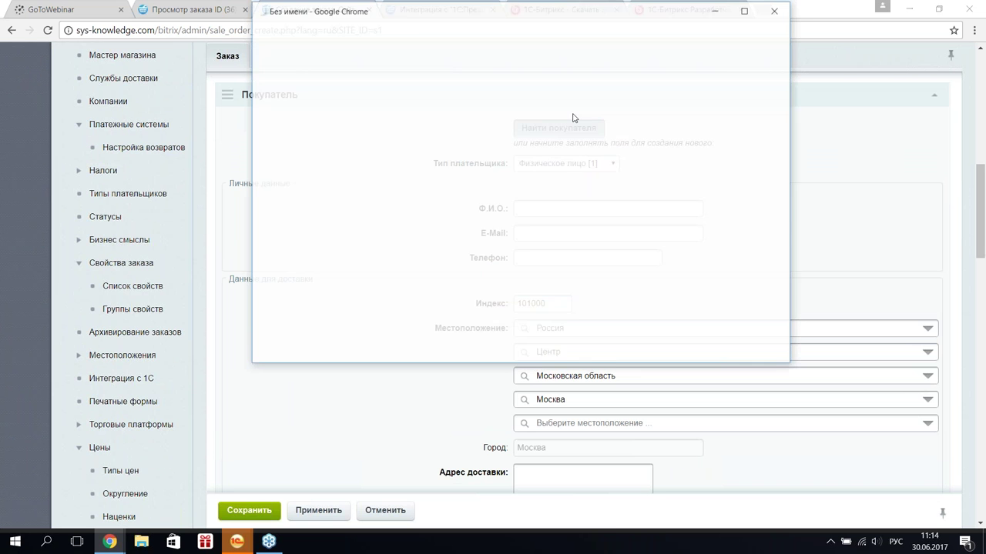
scroll(391, 237, "down", 3)
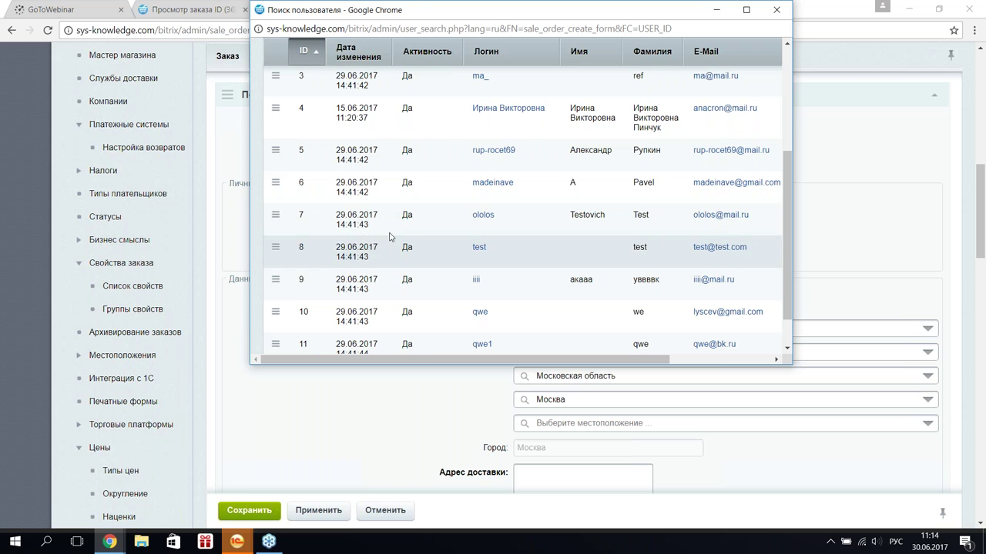
left_click(277, 282)
left_click(308, 304)
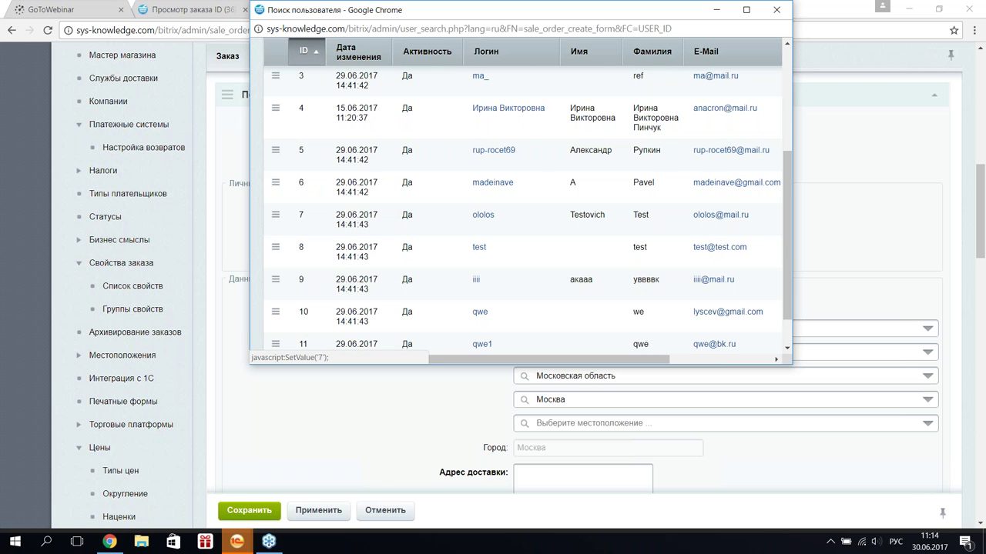
left_click(483, 214)
- Choose Без доставки and Банковские карты payment, then save order №39
scroll(400, 283, "down", 12)
left_click(688, 239)
left_click(682, 265)
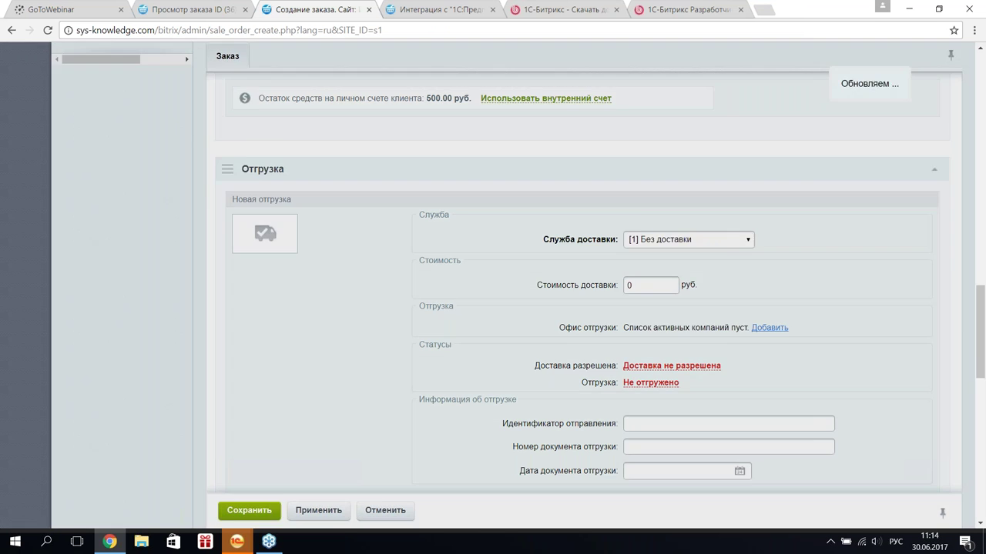
scroll(678, 323, "down", 3)
left_click(693, 367)
key("Escape")
left_click(249, 511)
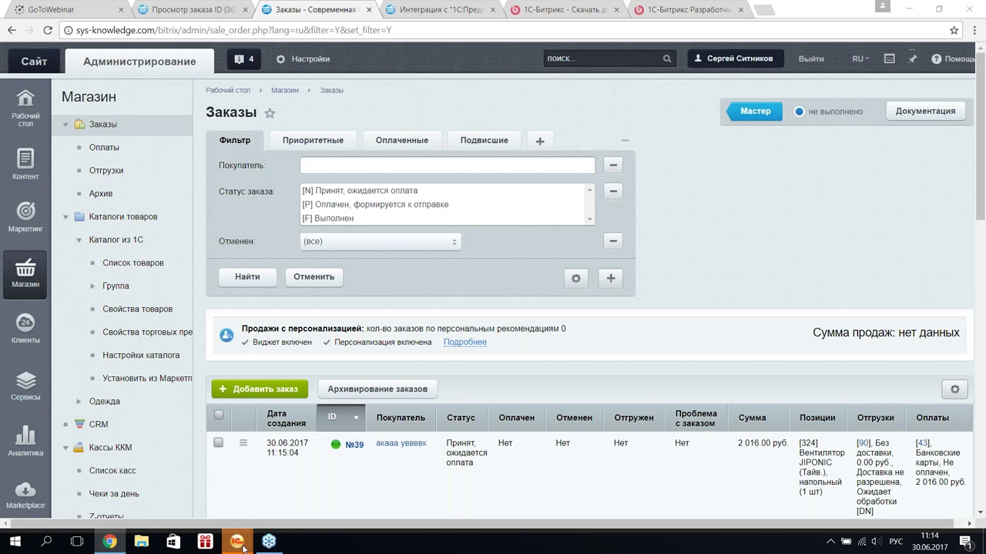
mouse_move(242, 545)
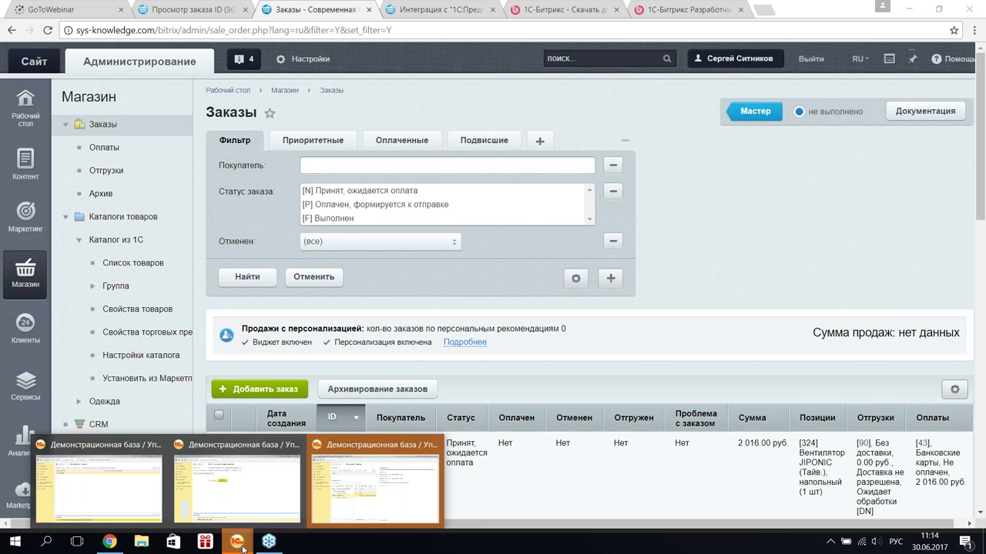
- Run Выполнить обмен данными with the site from the 1C exchange window
left_click(344, 510)
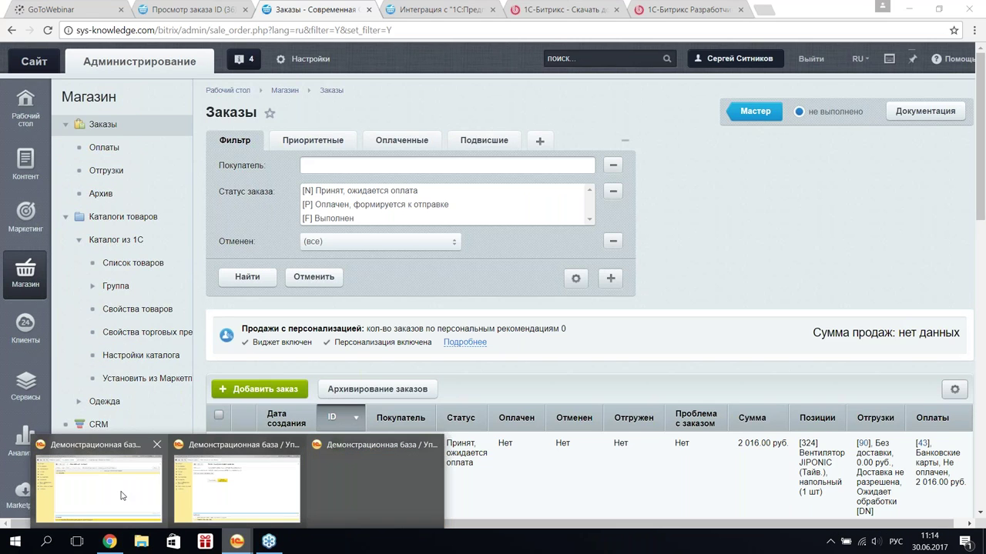
left_click(121, 495)
left_click(447, 99)
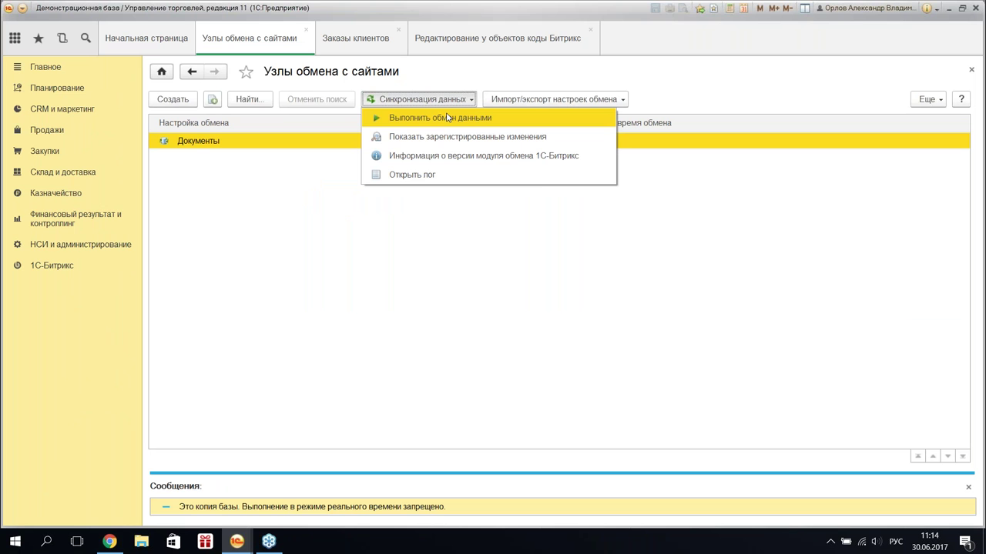
left_click(447, 117)
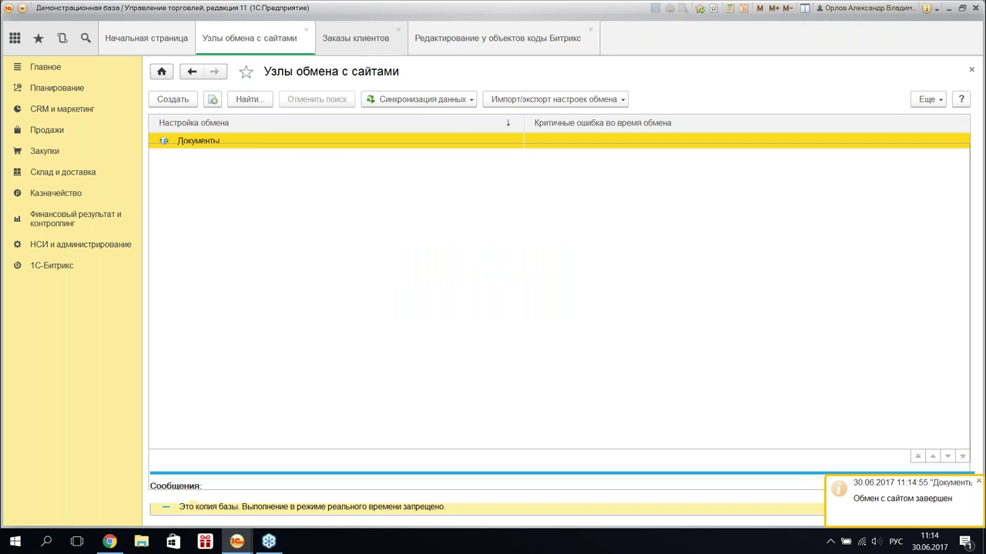
- Check order ТД00-000004 and its linked documents in Заказы клиентов, then return to the browser
left_click(370, 51)
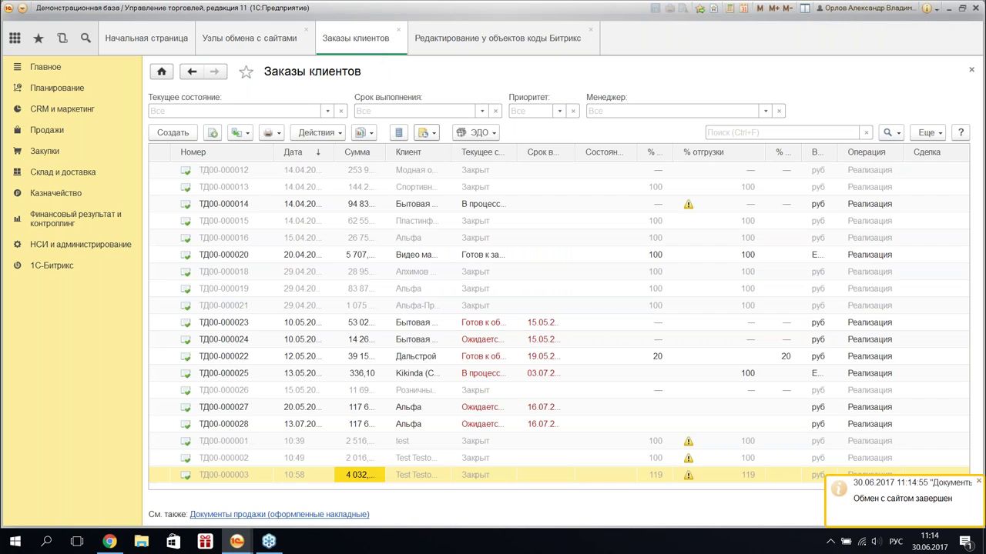
left_click(406, 487)
left_click(364, 132)
left_click(416, 281)
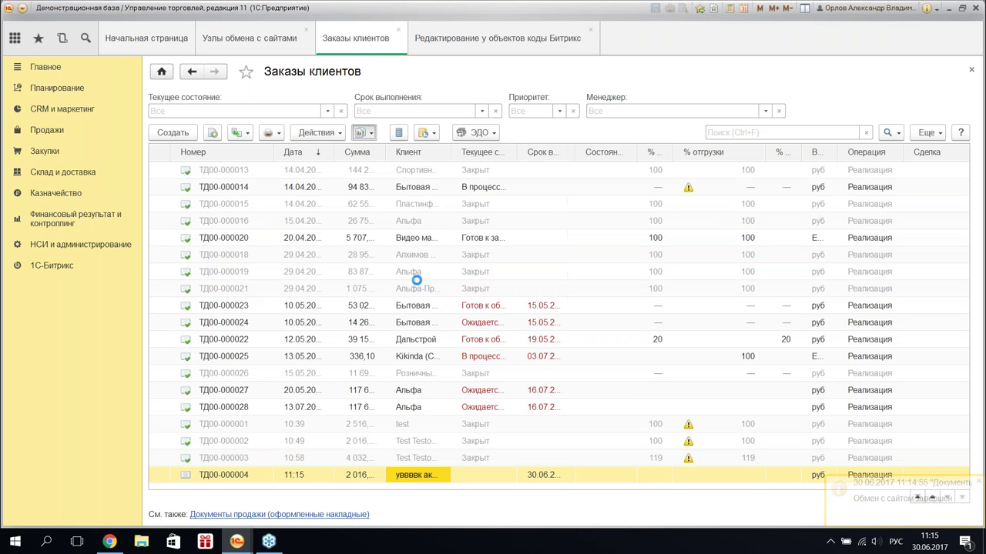
left_click(706, 32)
left_click(249, 38)
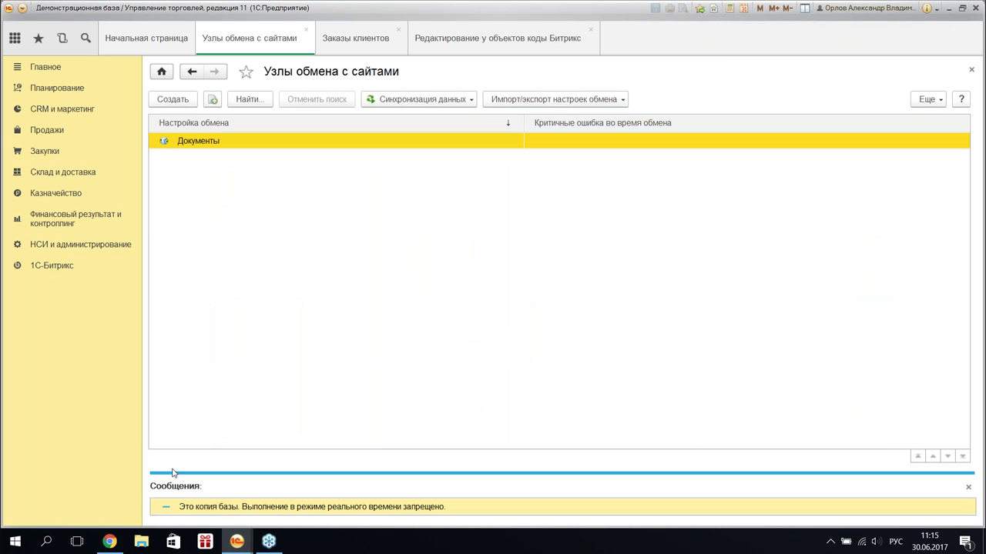
left_click(118, 540)
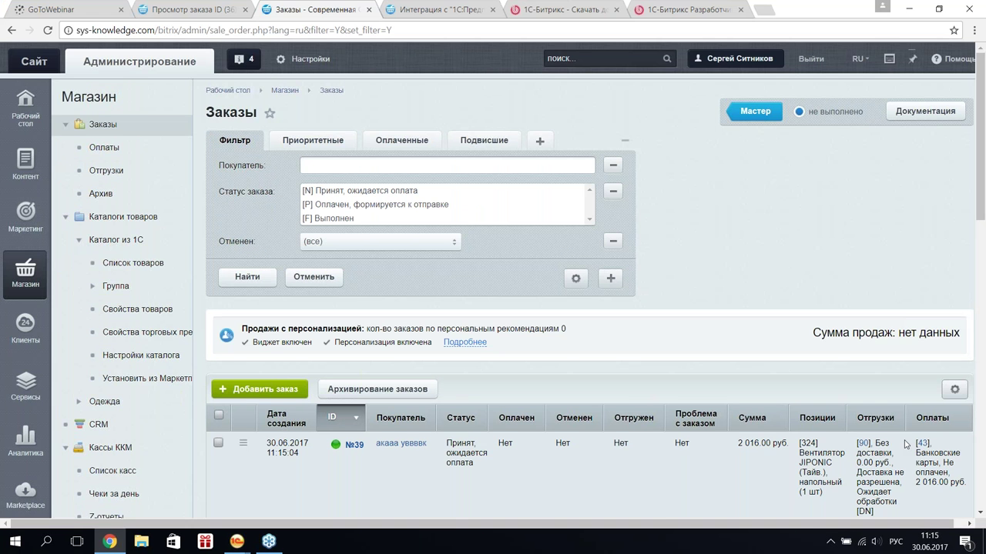
- Change payment №43's status from Не оплачено to Оплачено and save it
left_click(923, 445)
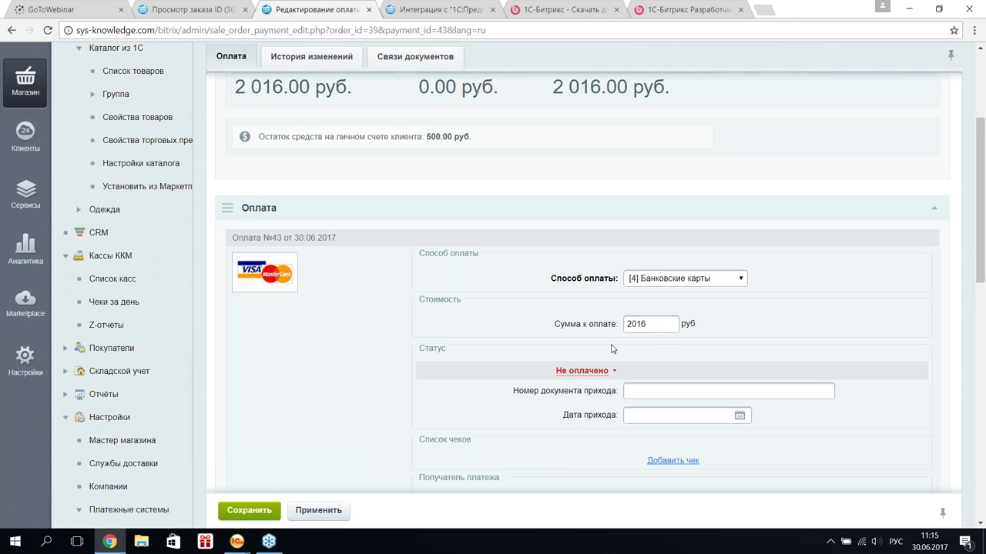
scroll(576, 326, "down", 1)
left_click(582, 243)
left_click(593, 288)
left_click(238, 510)
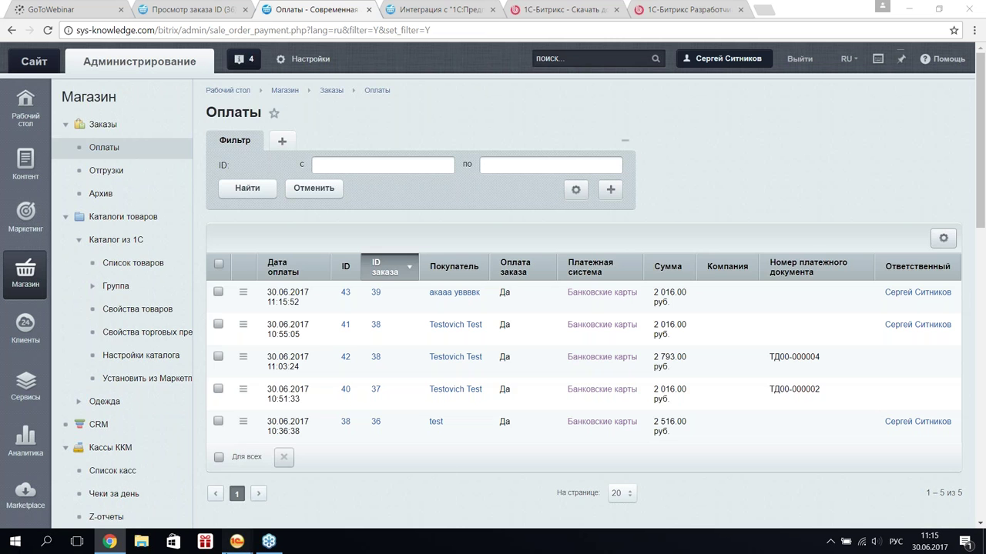
mouse_move(236, 542)
left_click(110, 460)
left_click(410, 100)
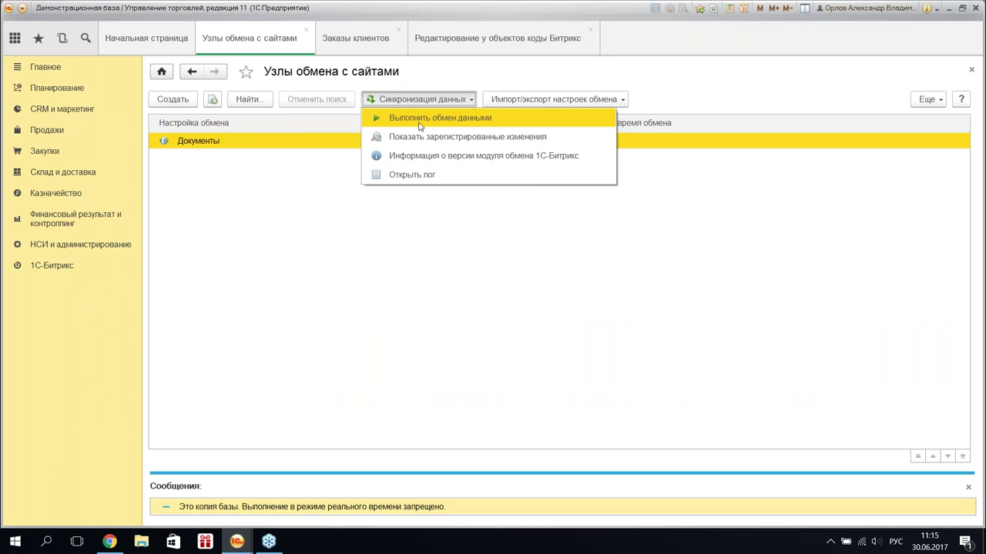
- Re-sync, then open acquiring operation ТД00-000005 linked to order ТД00-000004 and view its Расшифровка платежа
left_click(428, 122)
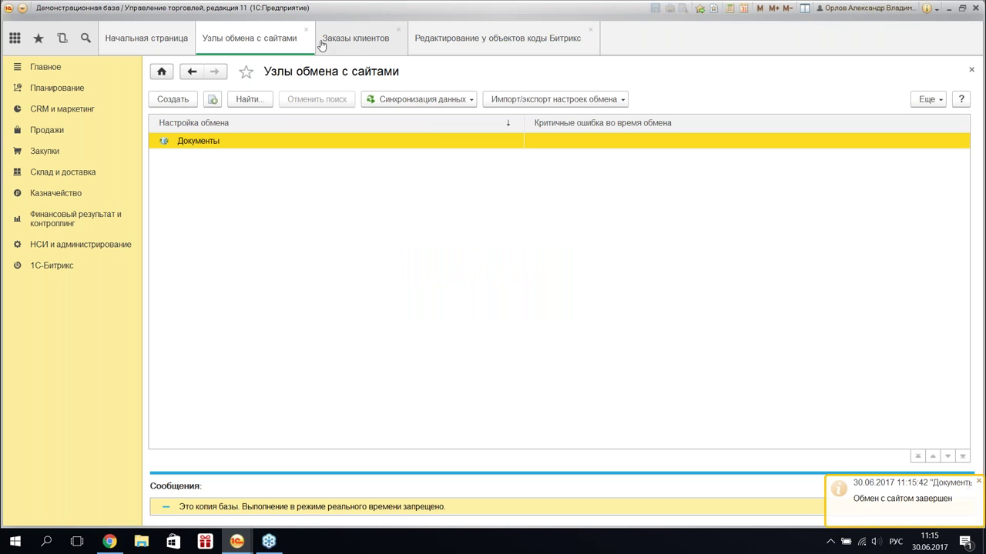
left_click(347, 40)
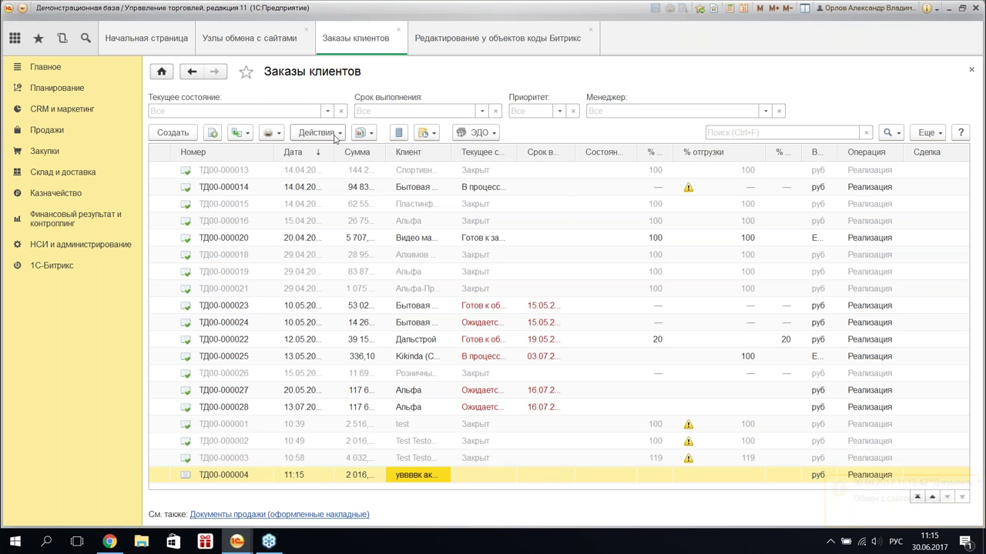
left_click(362, 134)
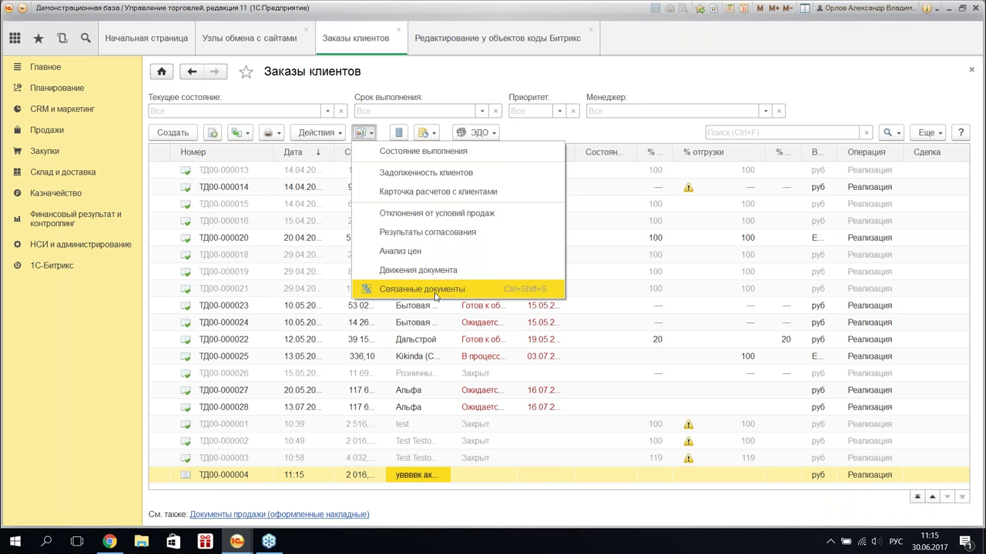
left_click(435, 291)
left_click(269, 144)
double_click(279, 139)
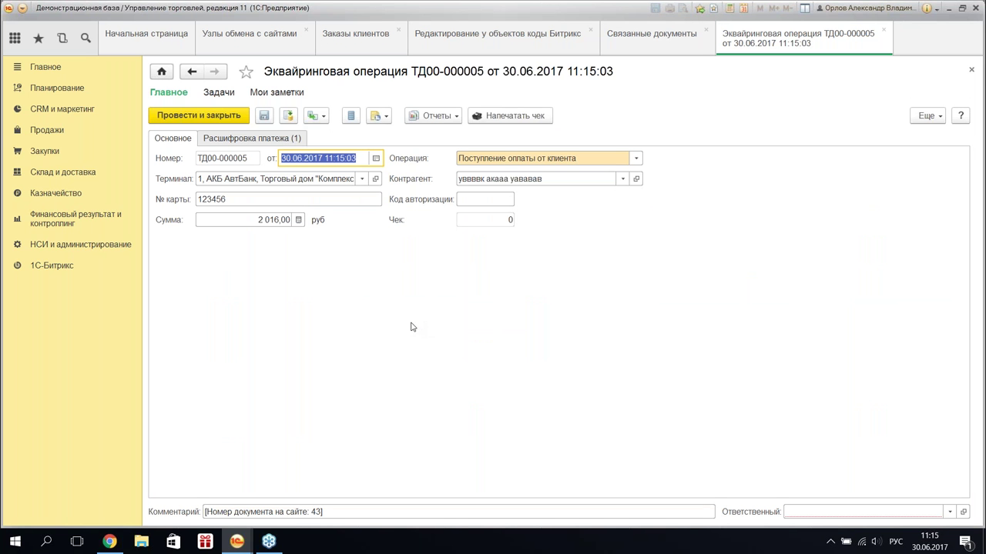
left_click(262, 147)
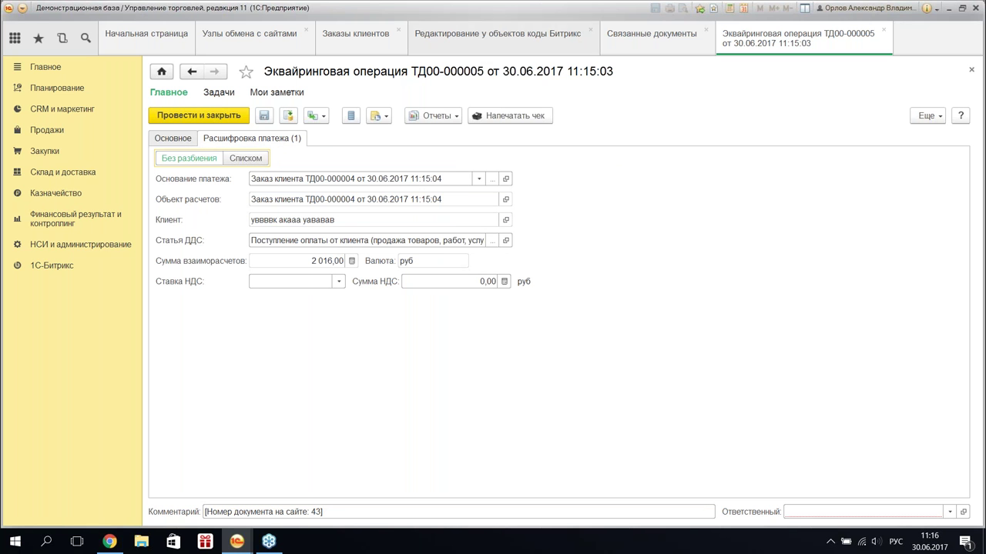
- Return to operation ТД00-000005 and close it without saving, answering Нет
left_click(248, 42)
left_click(64, 271)
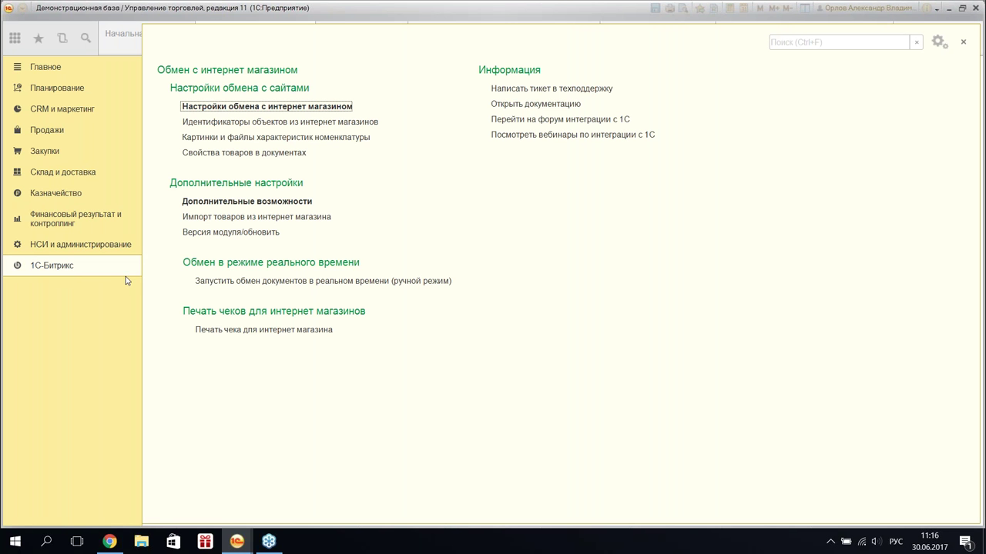
left_click(66, 269)
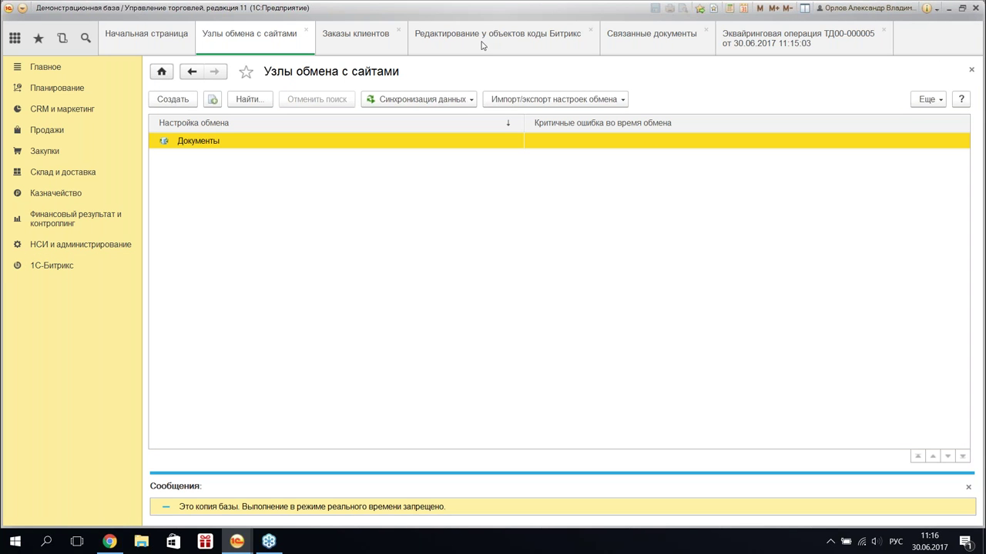
left_click(786, 49)
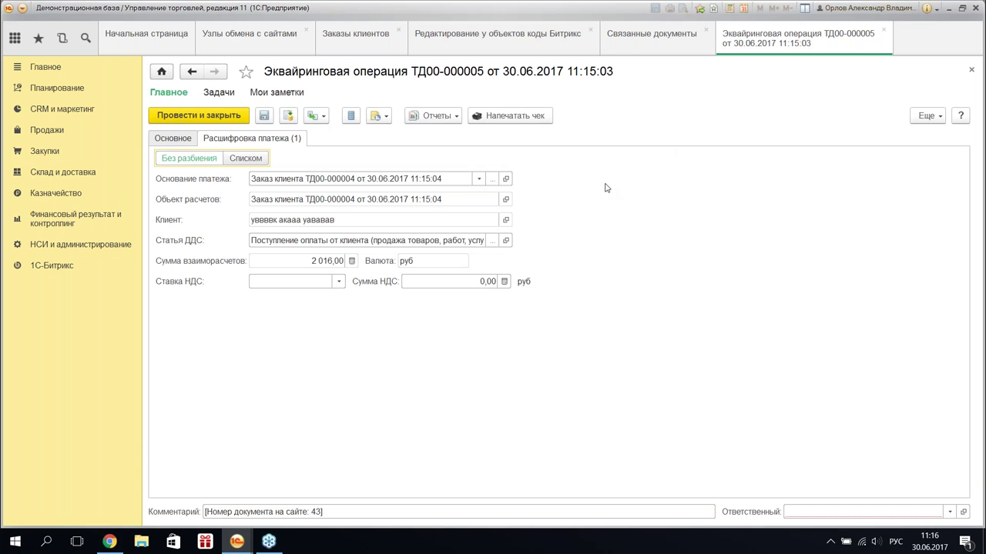
left_click(492, 117)
left_click(884, 35)
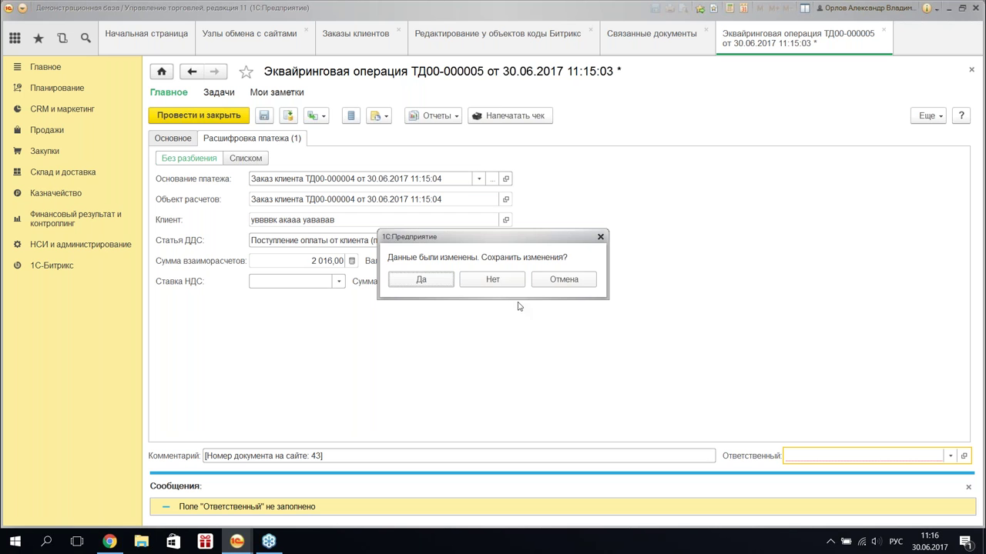
left_click(493, 281)
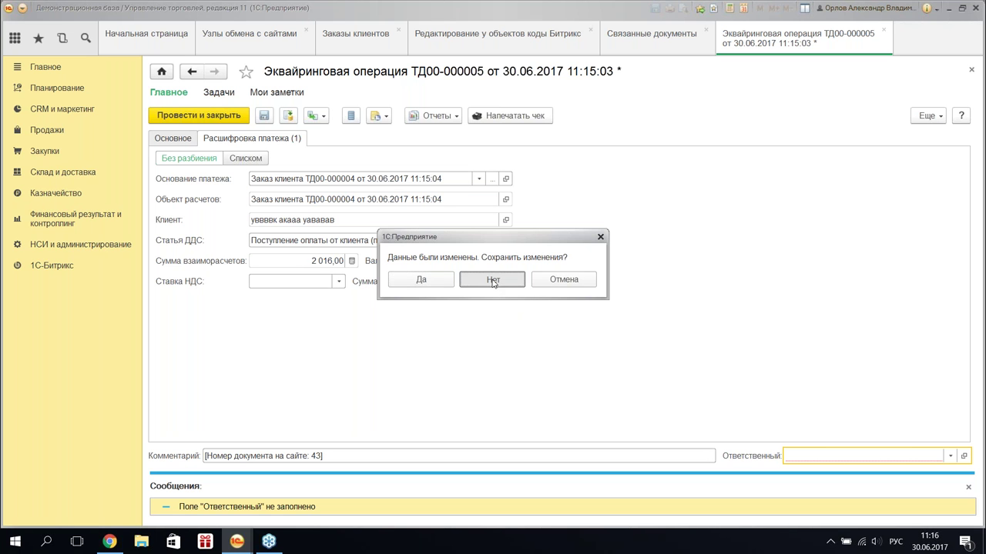